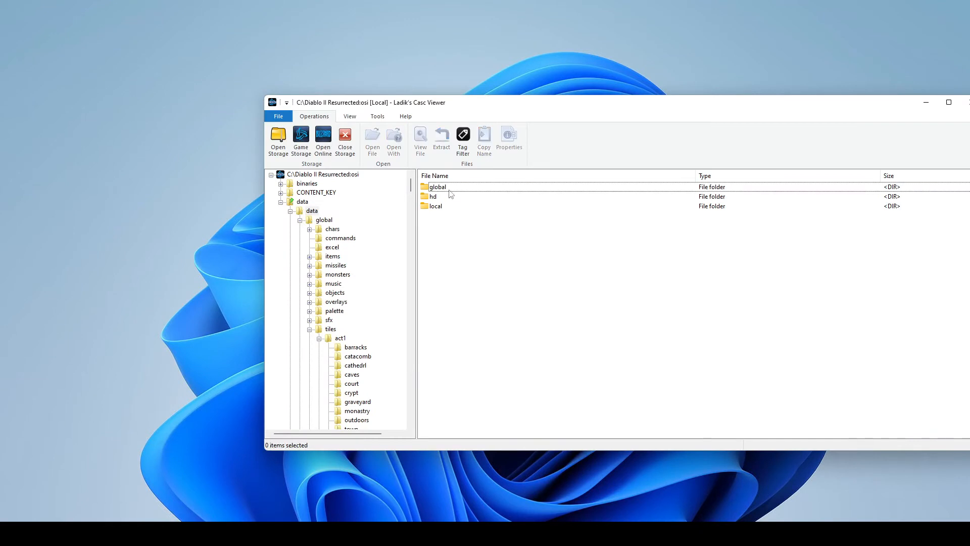
# Step: Open the storage's data/global/excel folder and place the File Explorer window showing the mod's excel folder beside it
pyautogui.doubleClick(448, 187)
pyautogui.doubleClick(452, 206)
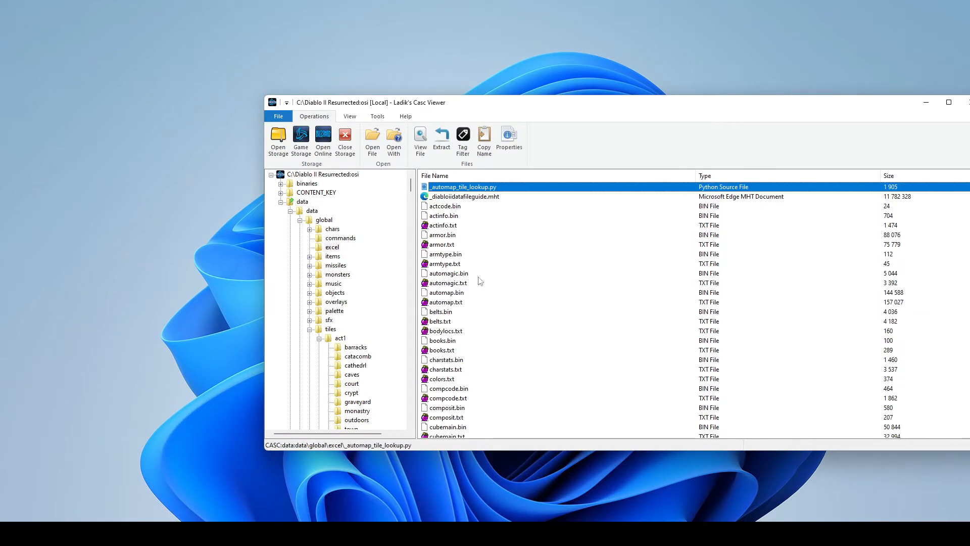
pyautogui.click(174, 492)
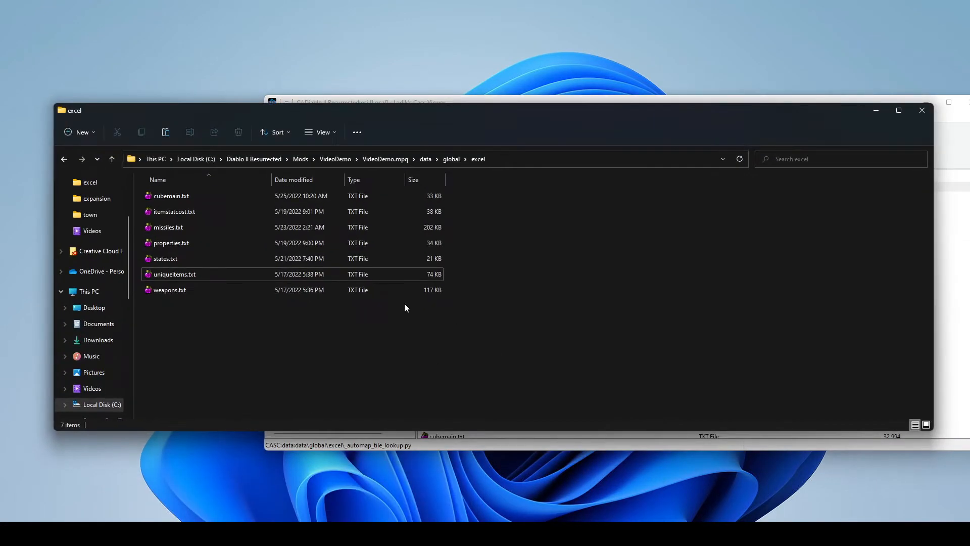
pyautogui.moveTo(789, 116); pyautogui.dragTo(662, 121)
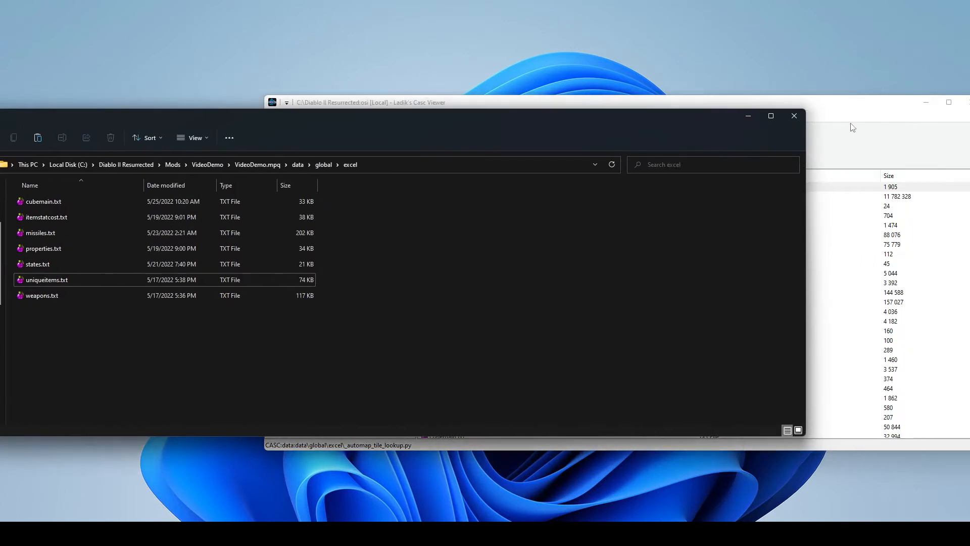
pyautogui.moveTo(801, 134); pyautogui.dragTo(422, 134)
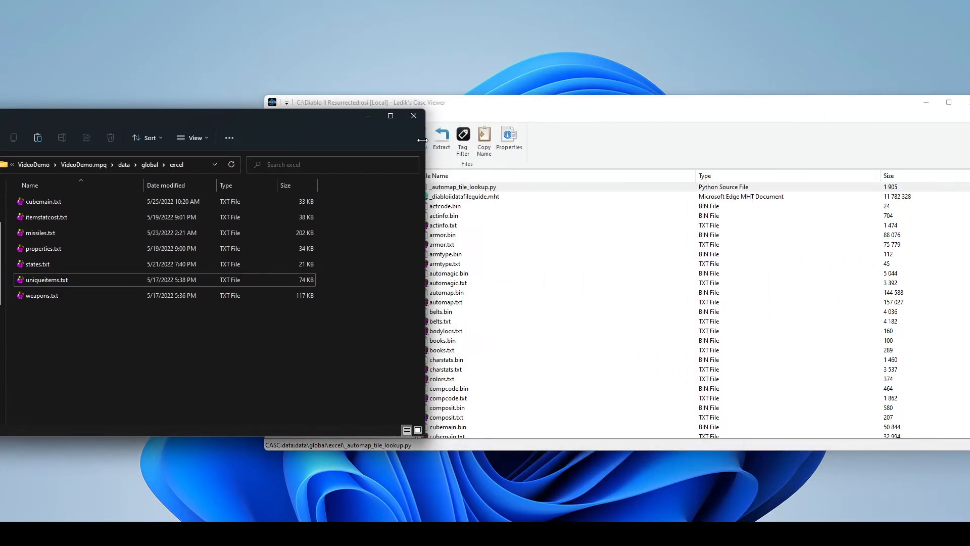
pyautogui.moveTo(218, 127); pyautogui.dragTo(296, 128)
pyautogui.click(605, 151)
# Step: Extract levels.txt from the storage's excel folder into the VideoDemo mod's excel folder
pyautogui.scroll(-12, 463, 354)
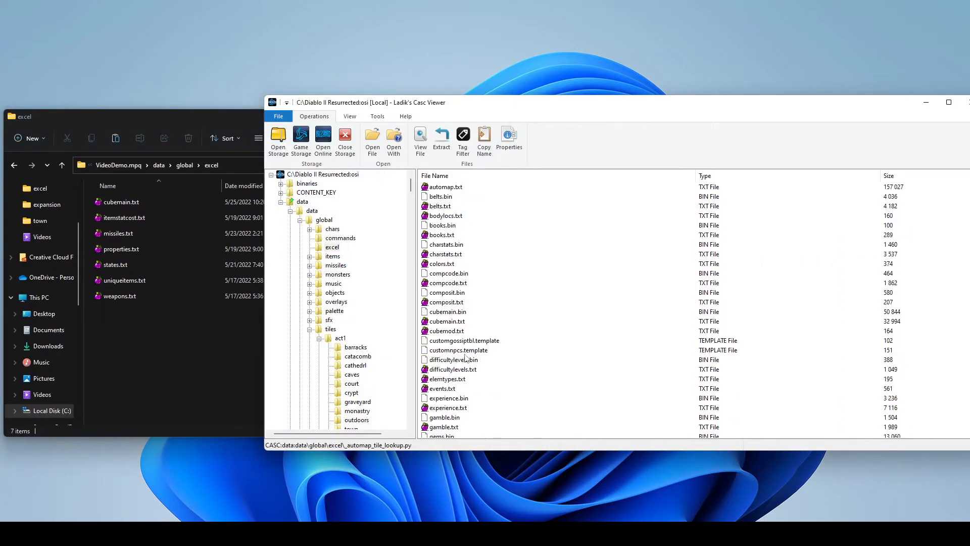
pyautogui.scroll(-3, 465, 357)
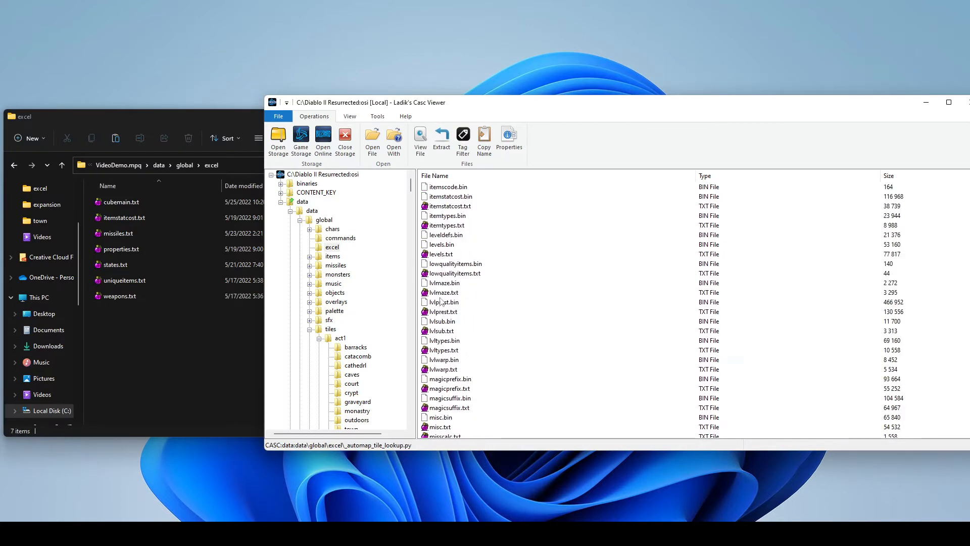
pyautogui.moveTo(443, 253); pyautogui.dragTo(170, 316)
pyautogui.click(556, 331)
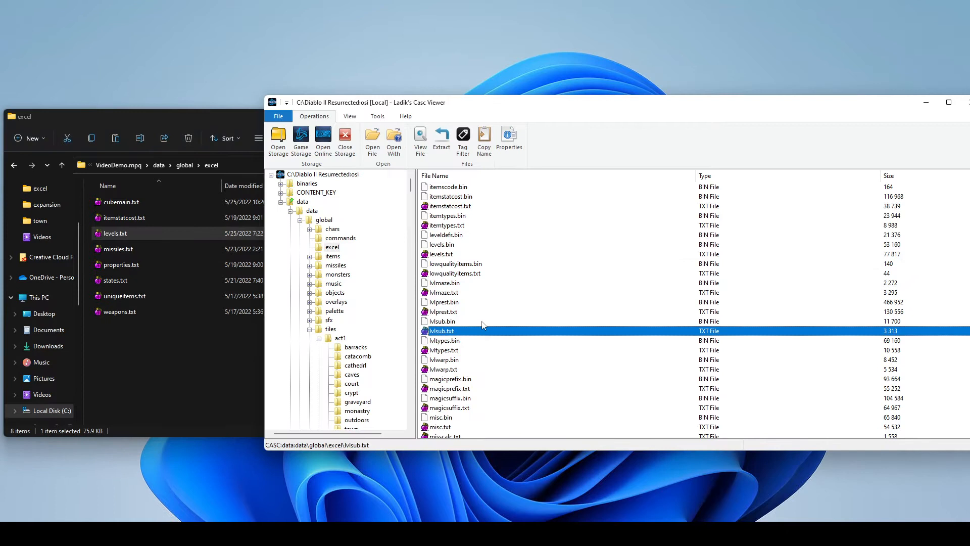
# Step: Extract lvlmaze.txt and lvlprest.txt from the storage into the VideoDemo mod's excel folder
pyautogui.click(434, 293)
pyautogui.moveTo(434, 296); pyautogui.dragTo(163, 336)
pyautogui.click(528, 321)
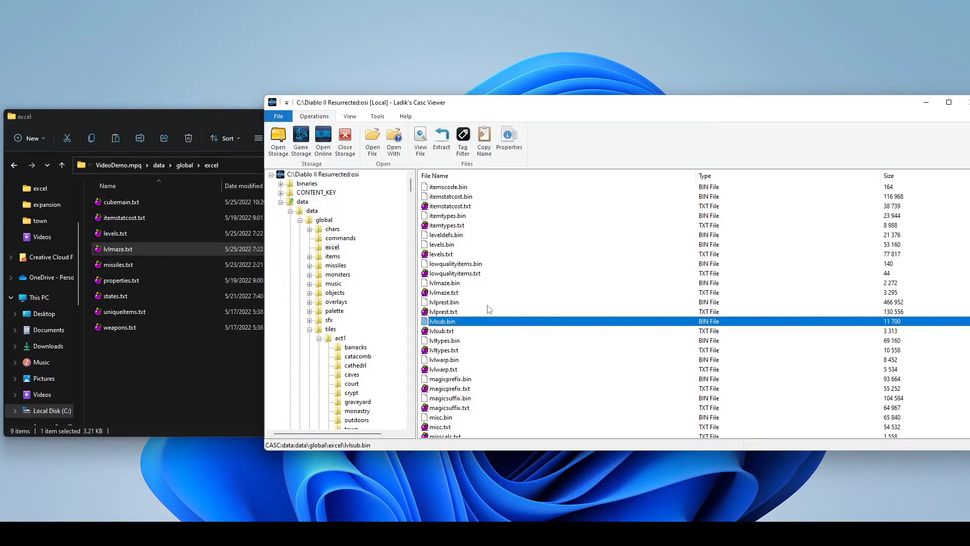
pyautogui.moveTo(438, 311); pyautogui.dragTo(162, 357)
pyautogui.click(544, 344)
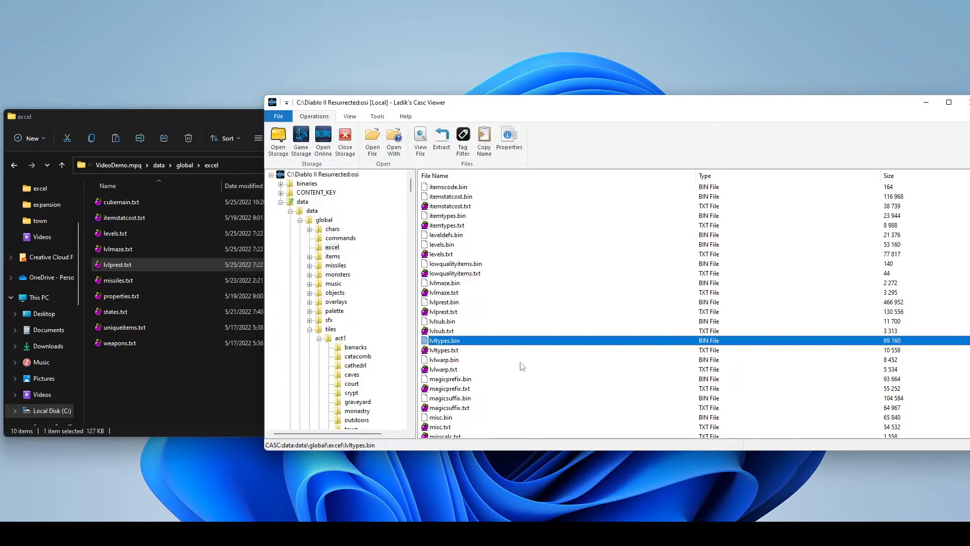
# Step: Extract lvlwarp.txt from the storage into the VideoDemo mod's excel folder
pyautogui.click(460, 360)
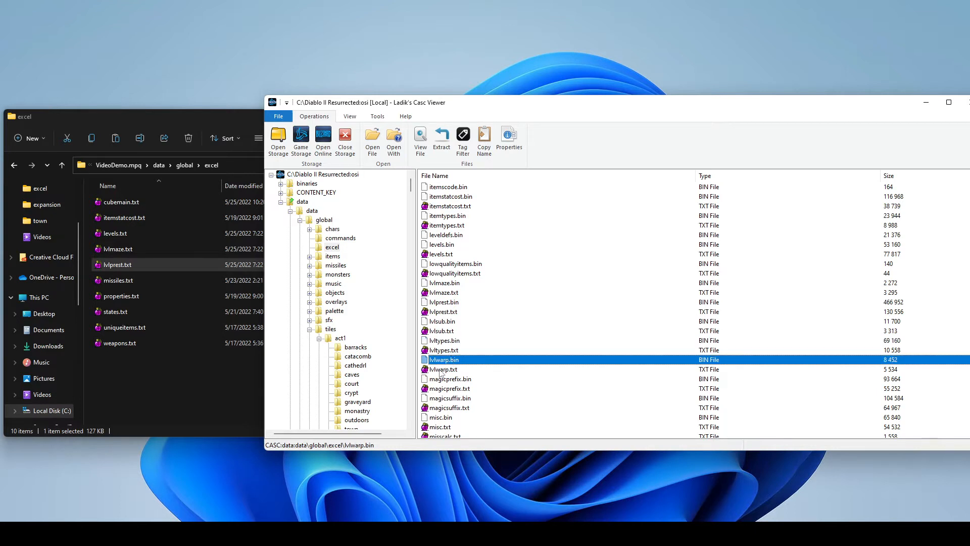
pyautogui.click(453, 370)
pyautogui.moveTo(458, 374); pyautogui.dragTo(155, 377)
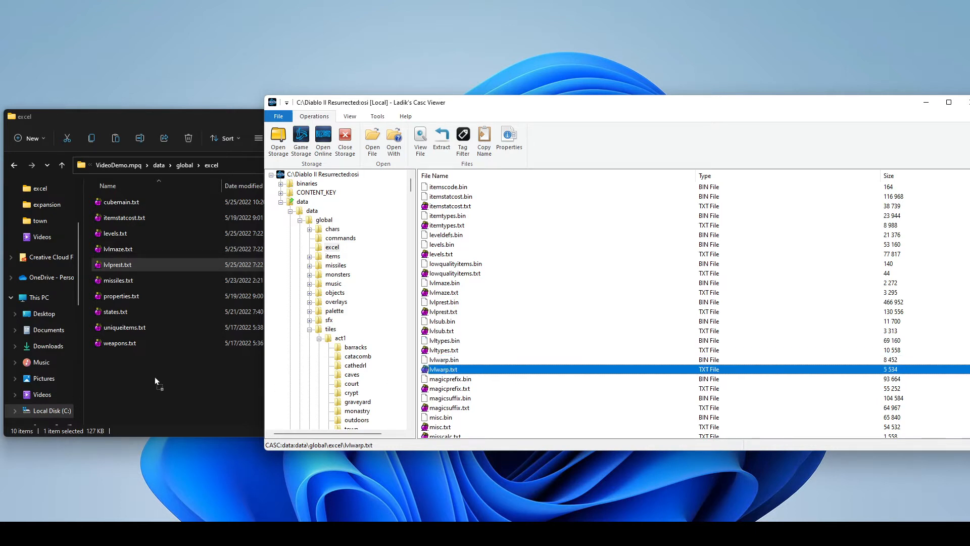
pyautogui.click(209, 384)
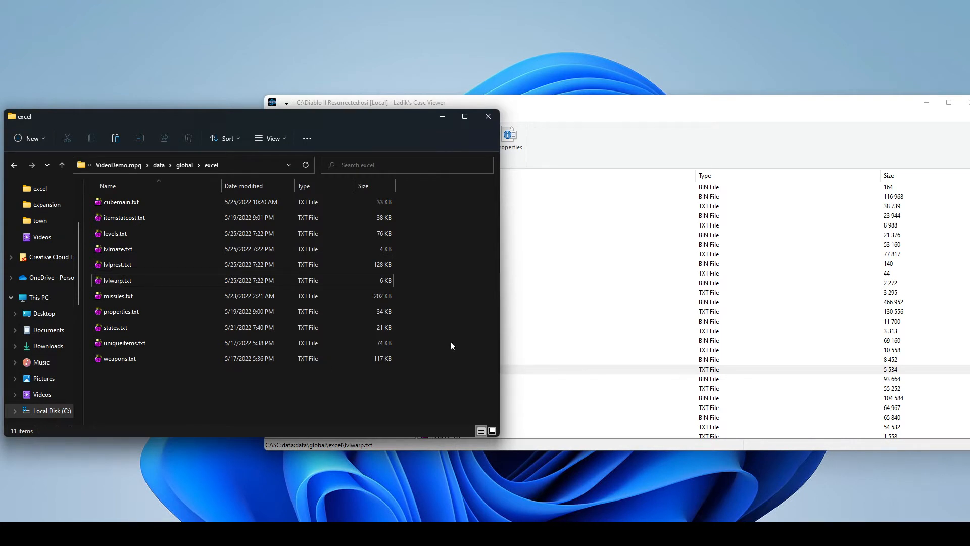
pyautogui.click(659, 273)
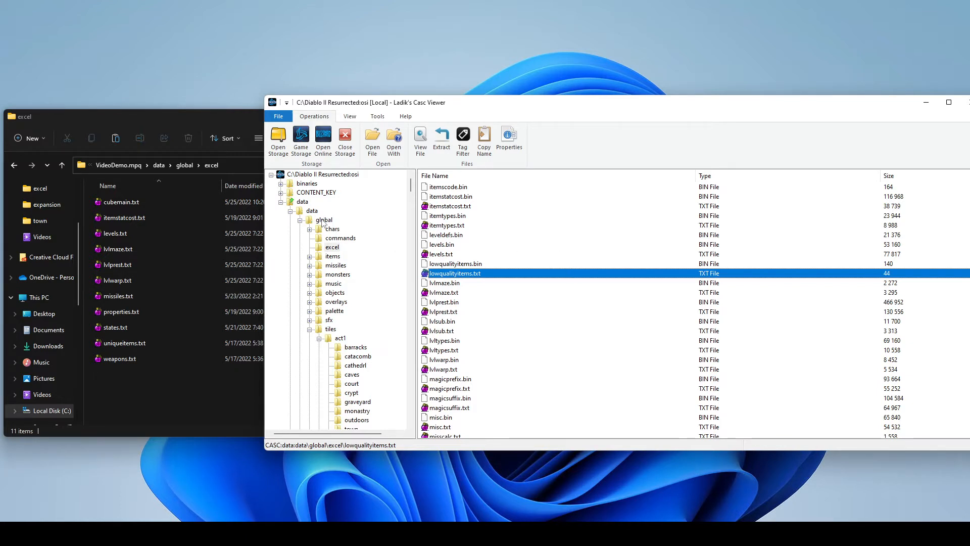
# Step: Go up to the mod's global folder in File Explorer, and select townwest.ds1 in the storage's global/tiles/expansion/town folder
pyautogui.click(193, 163)
pyautogui.click(556, 134)
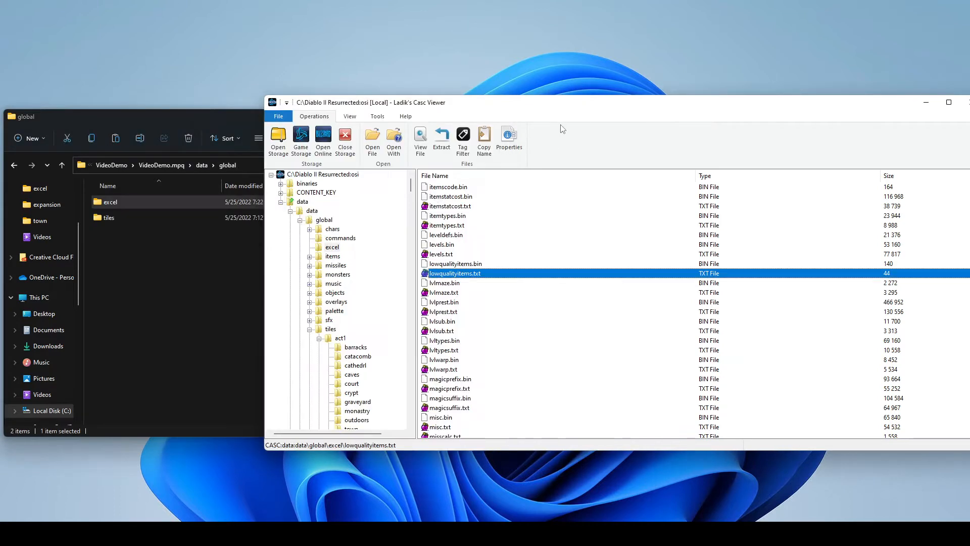
pyautogui.click(326, 220)
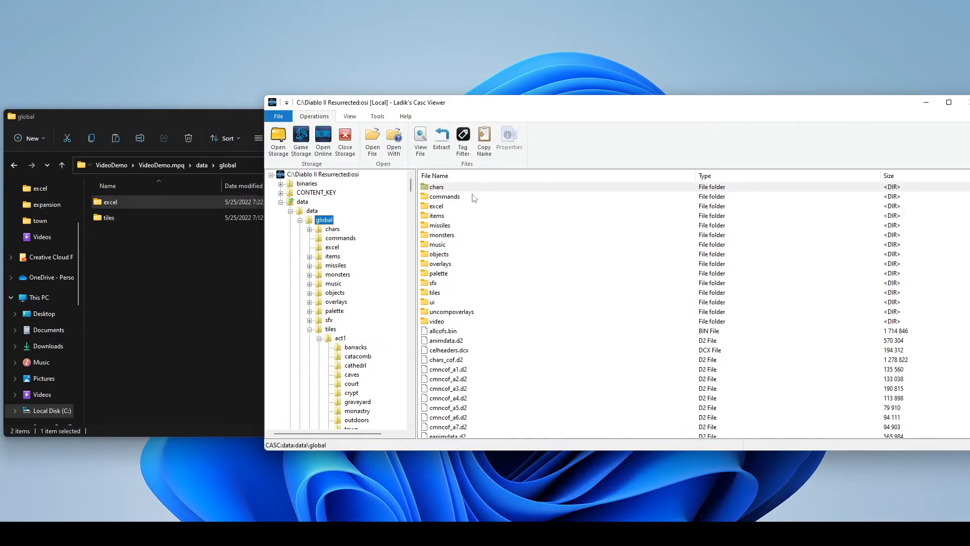
pyautogui.doubleClick(441, 293)
pyautogui.click(454, 236)
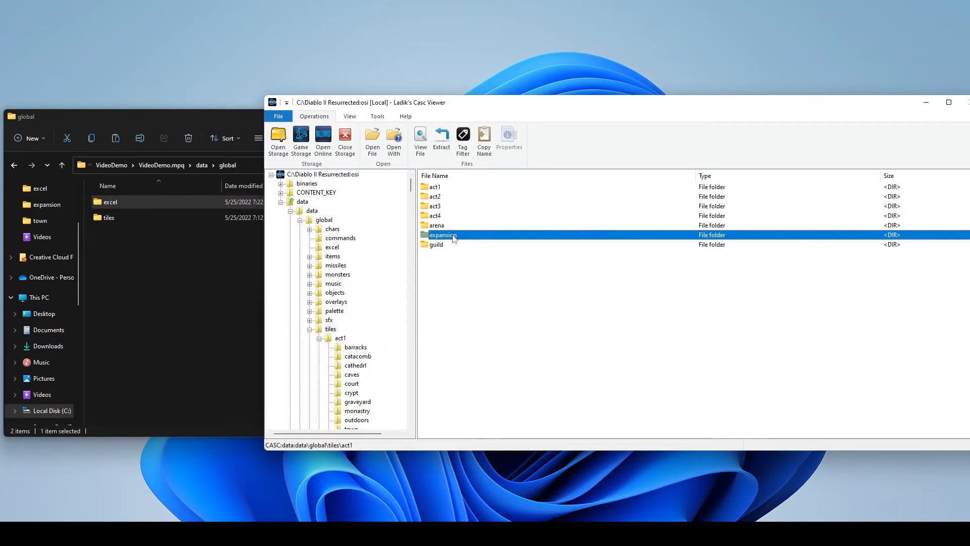
pyautogui.doubleClick(453, 236)
pyautogui.doubleClick(454, 235)
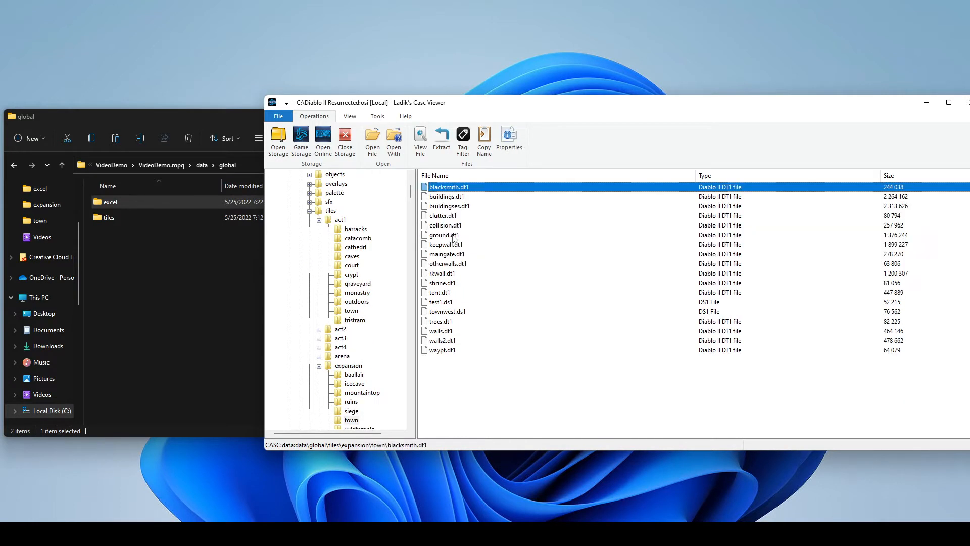
pyautogui.click(453, 312)
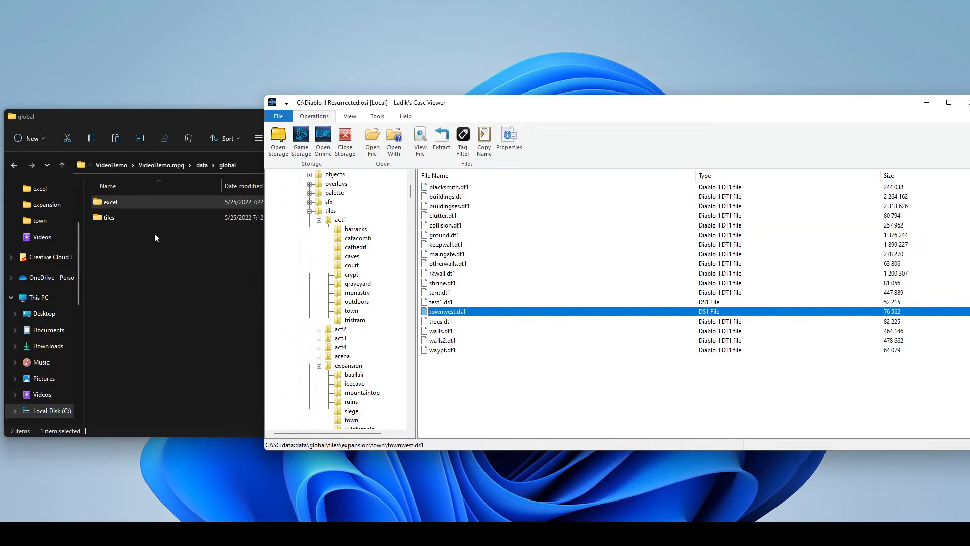
# Step: Open the mod's tiles/expansion/town folder in File Explorer and delete townwest.tmp from it
pyautogui.doubleClick(114, 217)
pyautogui.doubleClick(116, 222)
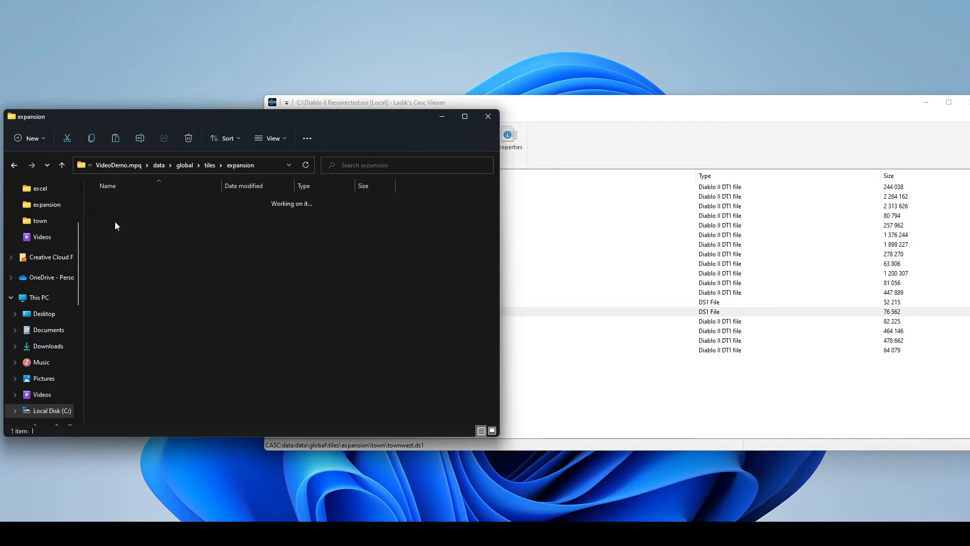
pyautogui.doubleClick(120, 202)
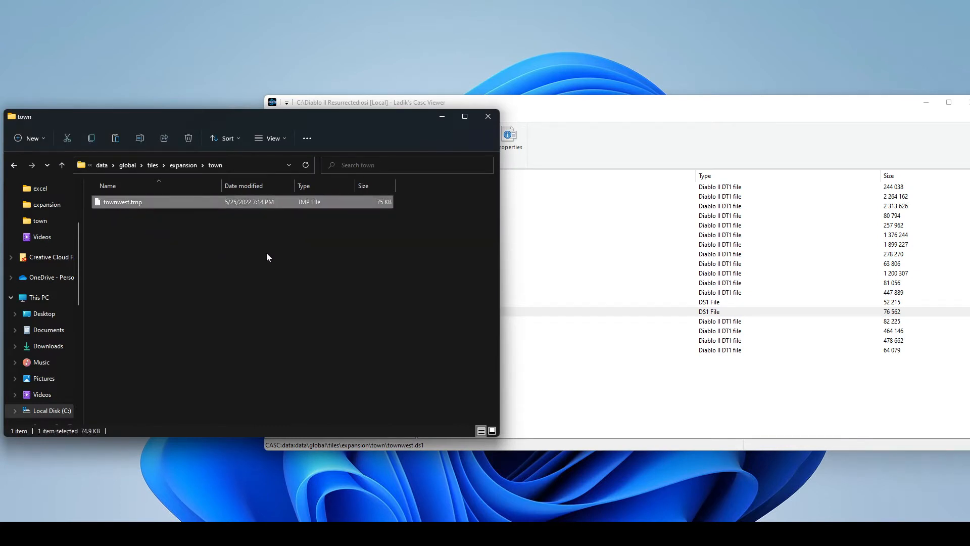
# Step: Extract townwest.ds1 from the storage into the mod's town folder and minimize the storage viewer
pyautogui.click(594, 302)
pyautogui.moveTo(439, 311); pyautogui.dragTo(135, 239)
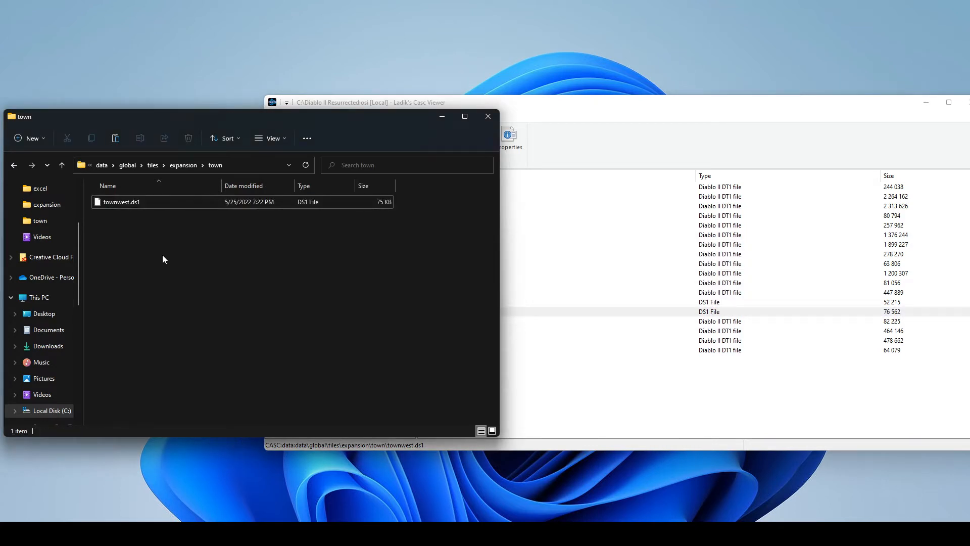
pyautogui.click(570, 129)
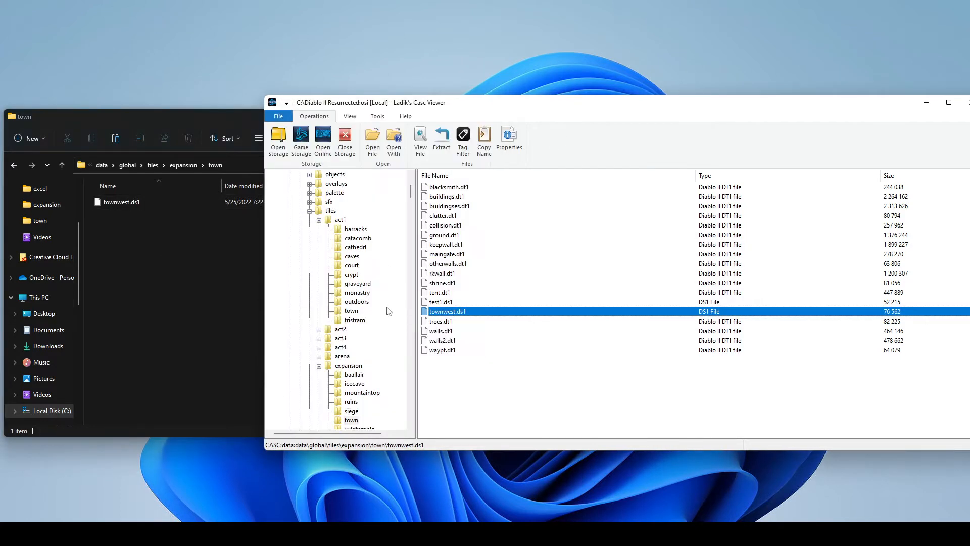
pyautogui.scroll(2, 357, 280)
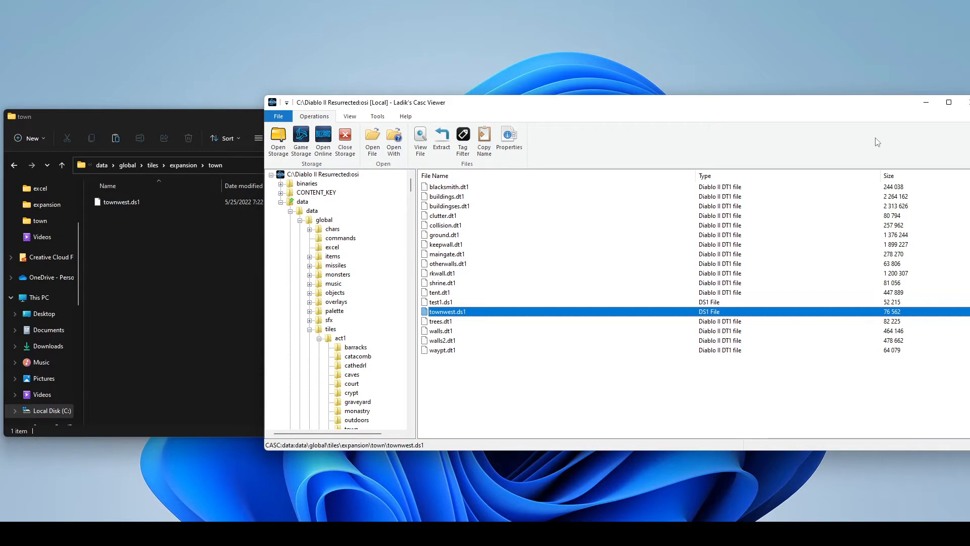
pyautogui.click(926, 104)
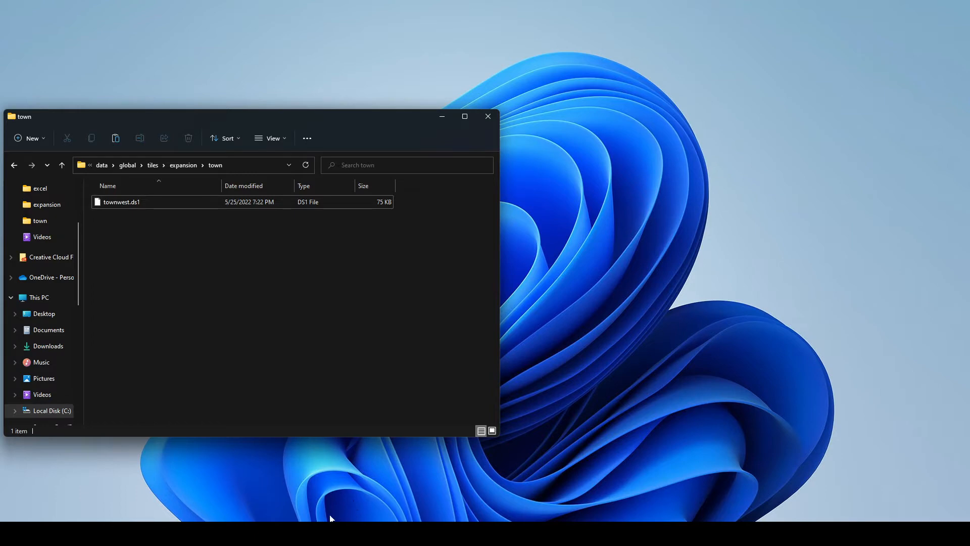
# Step: Switch to the browser to view the WinDS1 Edit entry on the d2rmodding.com utilities page, and minimize the browser
pyautogui.click(327, 533)
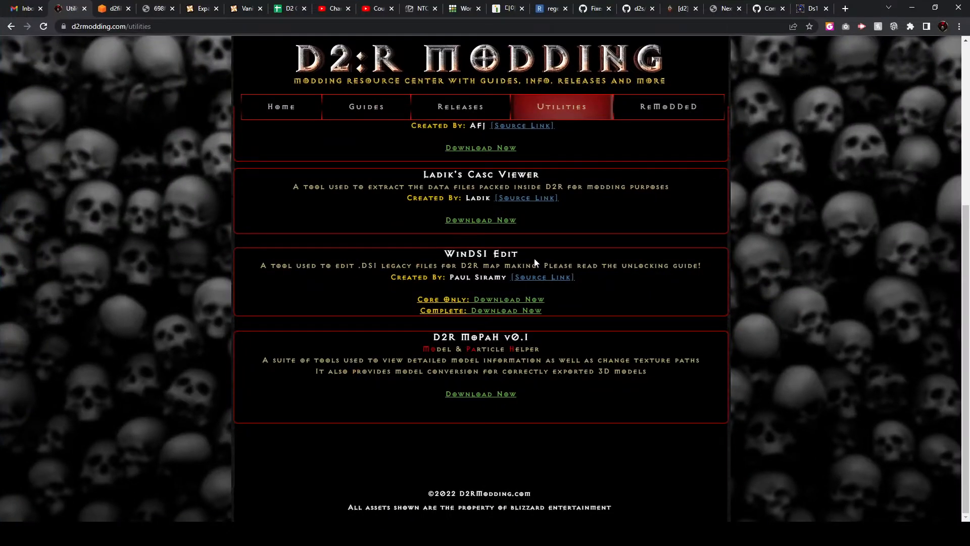
pyautogui.moveTo(539, 256); pyautogui.dragTo(424, 254)
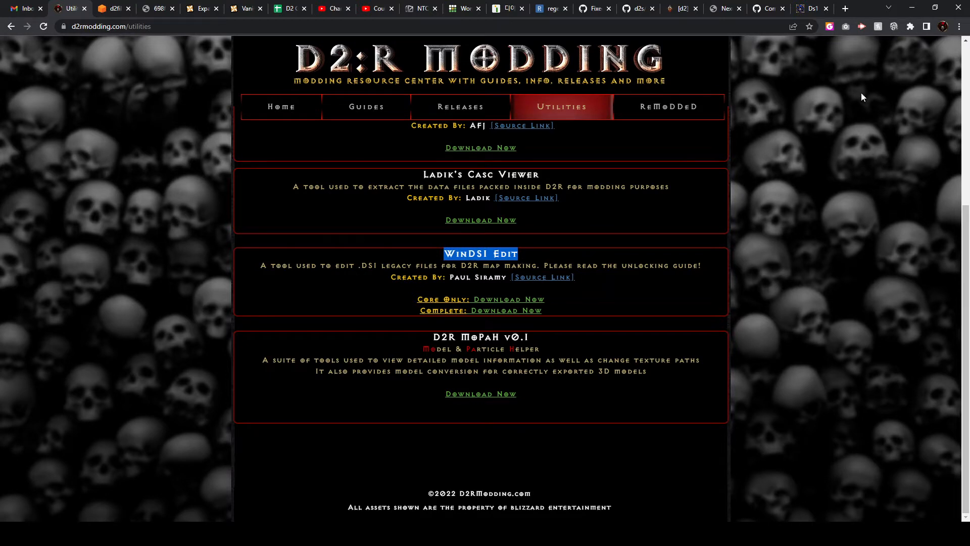
pyautogui.click(913, 11)
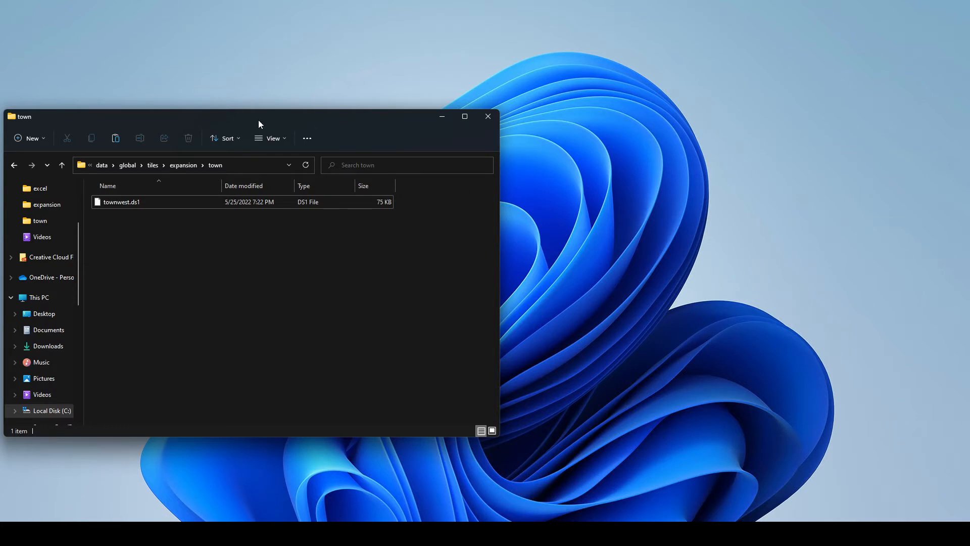
pyautogui.moveTo(259, 119); pyautogui.dragTo(499, 95)
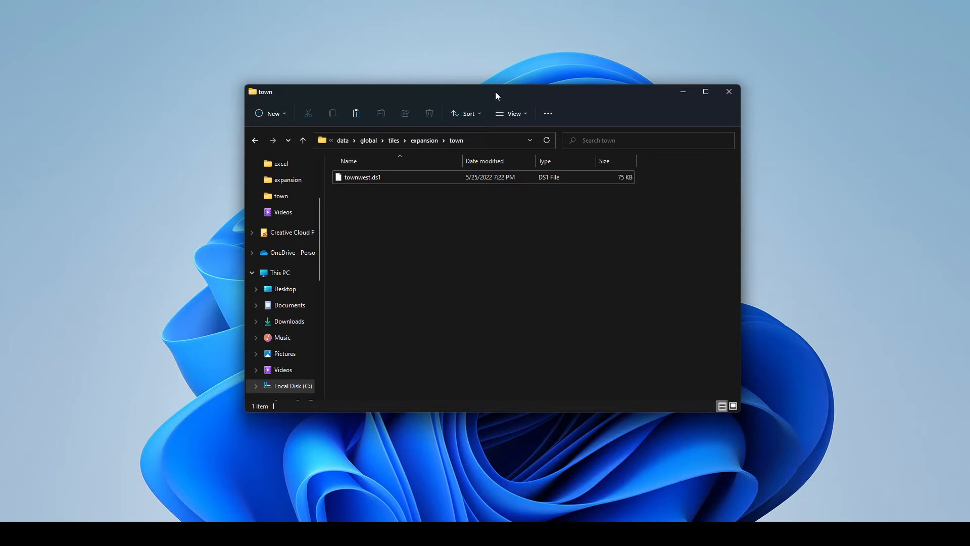
pyautogui.moveTo(495, 93); pyautogui.dragTo(322, 157)
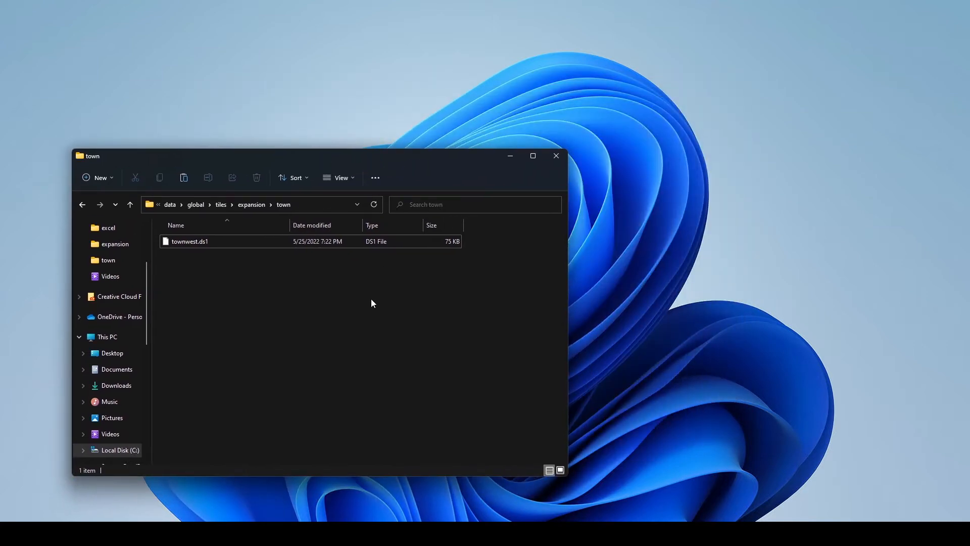
pyautogui.click(208, 241)
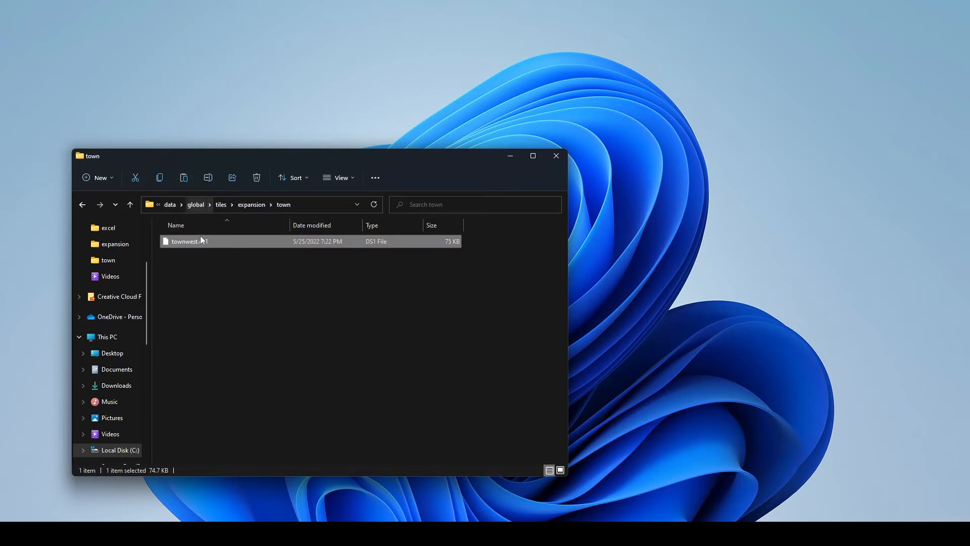
pyautogui.click(205, 255)
pyautogui.click(247, 240)
pyautogui.click(431, 395)
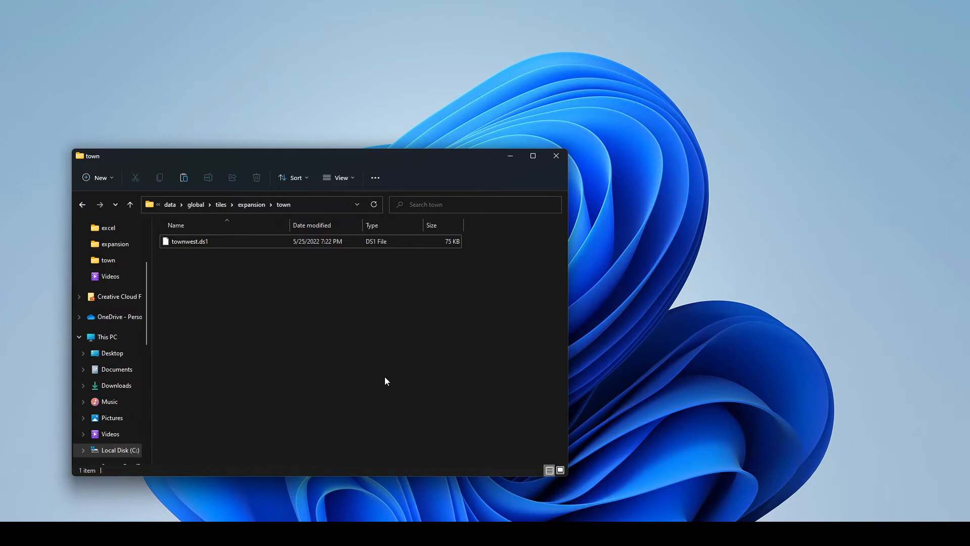
# Step: Switch to ds1edit Loader and add townwest.ds1 from the VideoDemo mod's expansion/town folder to its map list
pyautogui.click(423, 534)
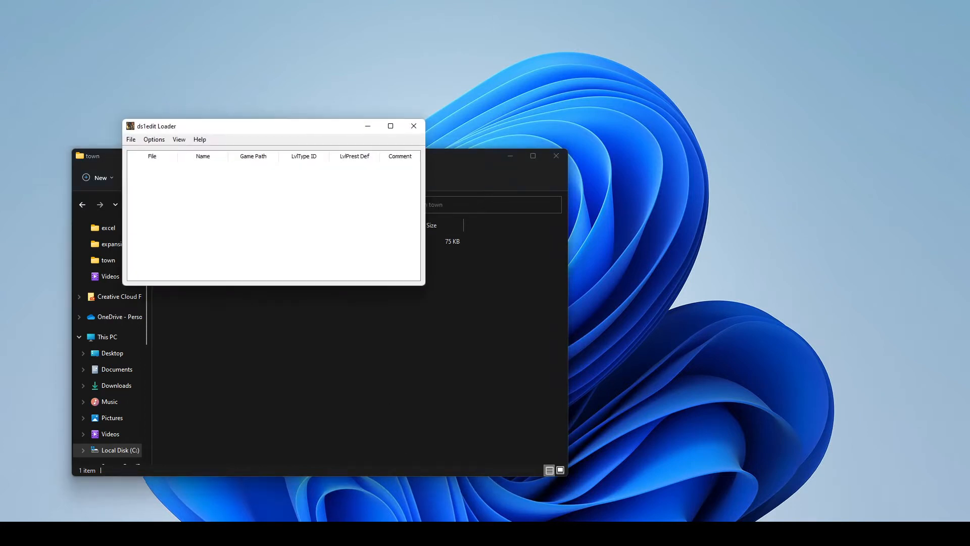
pyautogui.click(131, 139)
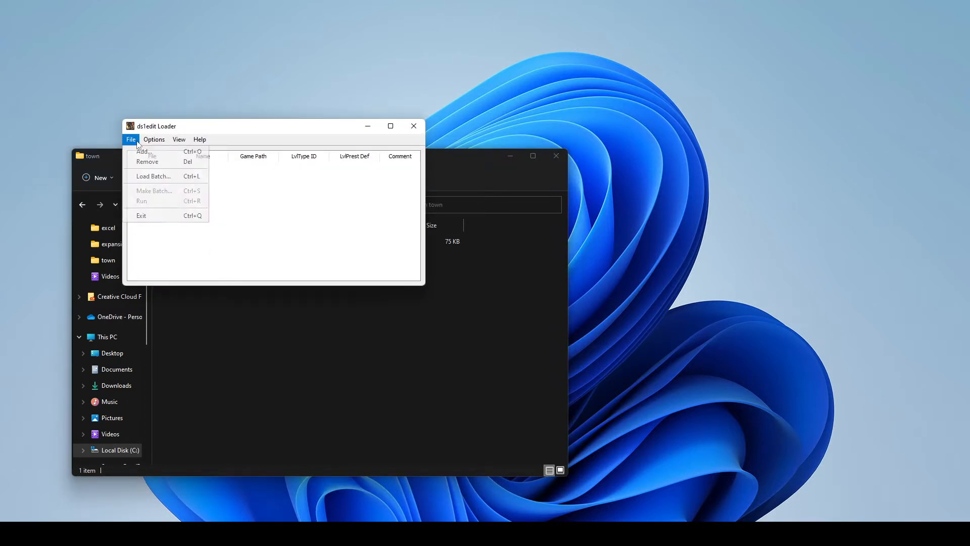
pyautogui.click(147, 151)
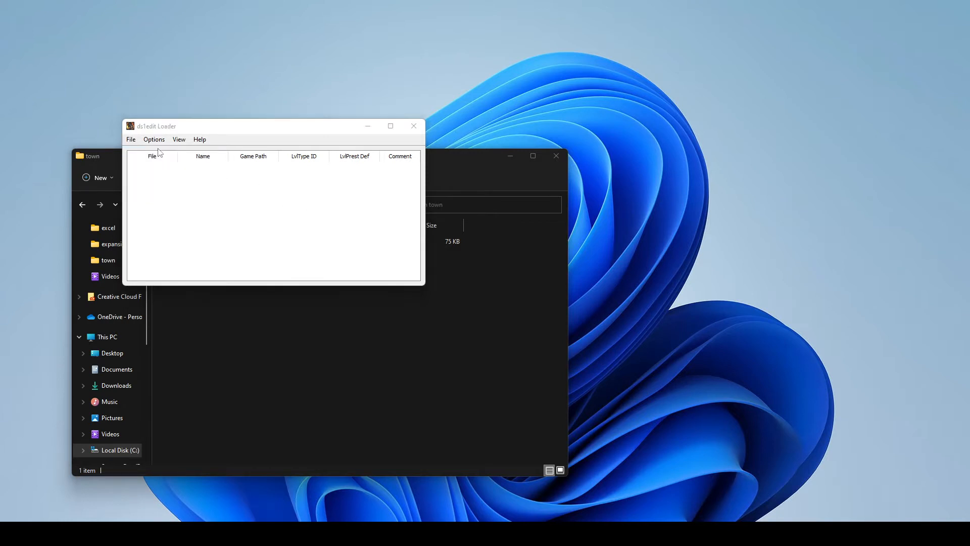
pyautogui.click(252, 216)
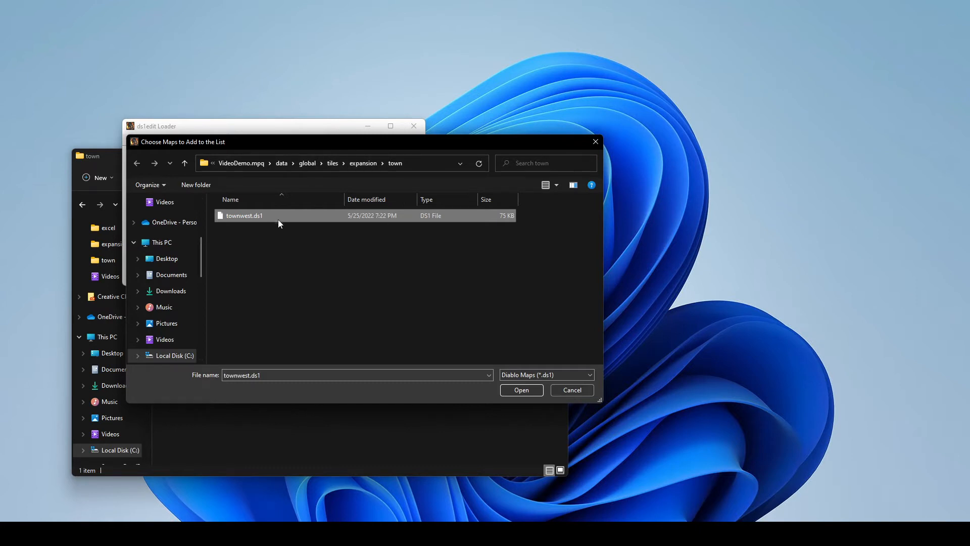
pyautogui.click(522, 390)
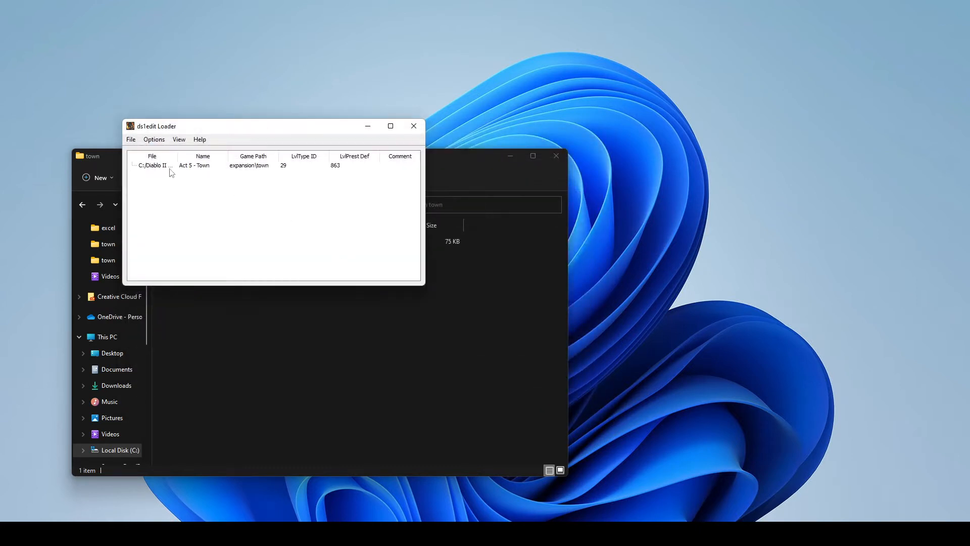
# Step: Run the Act 5 - Town map entry to open it in DS1 Editor
pyautogui.click(151, 169)
pyautogui.click(131, 139)
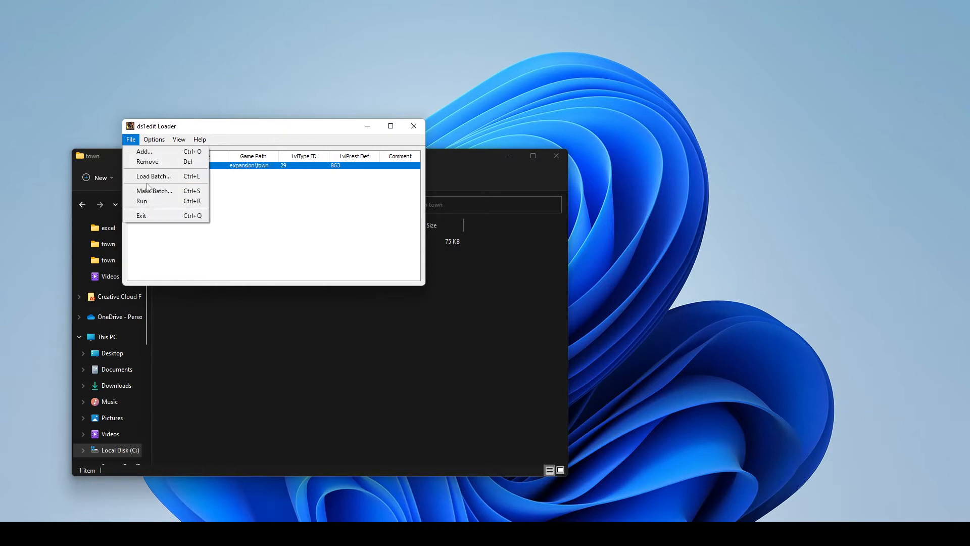
pyautogui.click(145, 208)
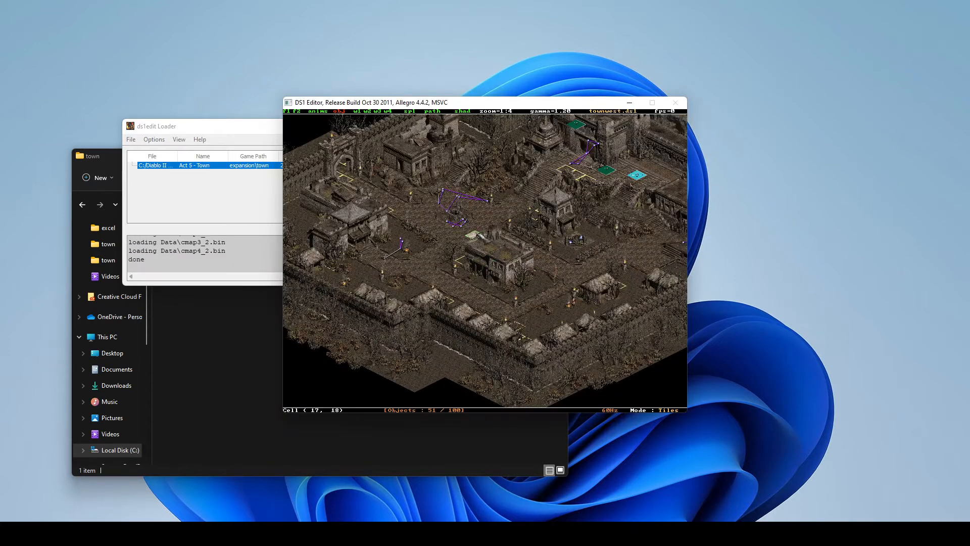
# Step: Examine the town map at 1:1 zoom around the building with the open doorway next to the gate
pyautogui.scroll(2, 474, 227)
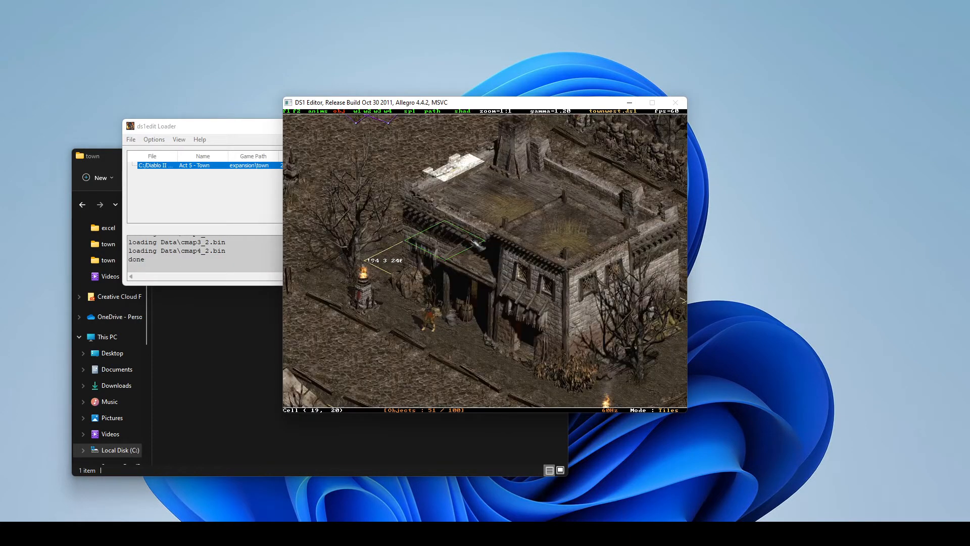
pyautogui.press('Left')
pyautogui.press('Up')
pyautogui.press('Up')
pyautogui.press('Up')
pyautogui.press('Up')
pyautogui.press('Up')
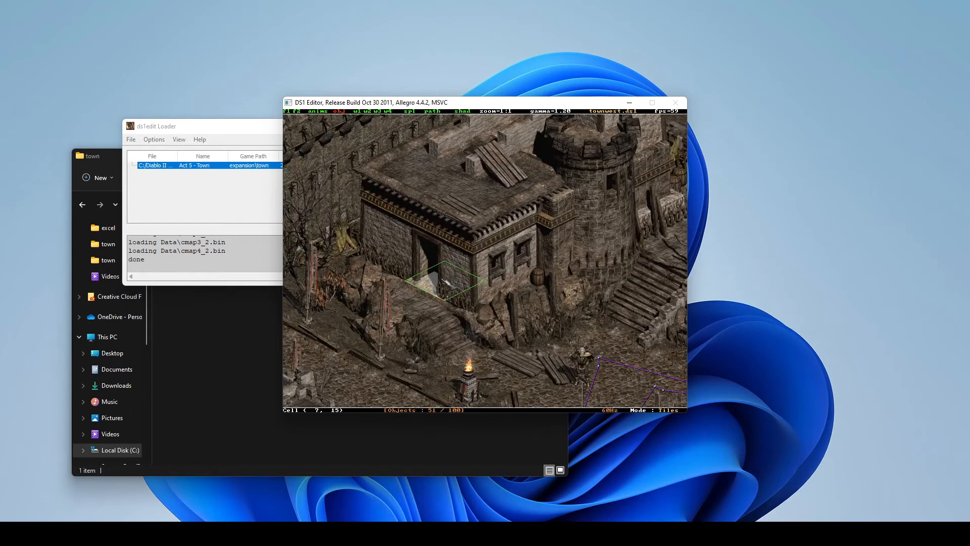
pyautogui.press('Left')
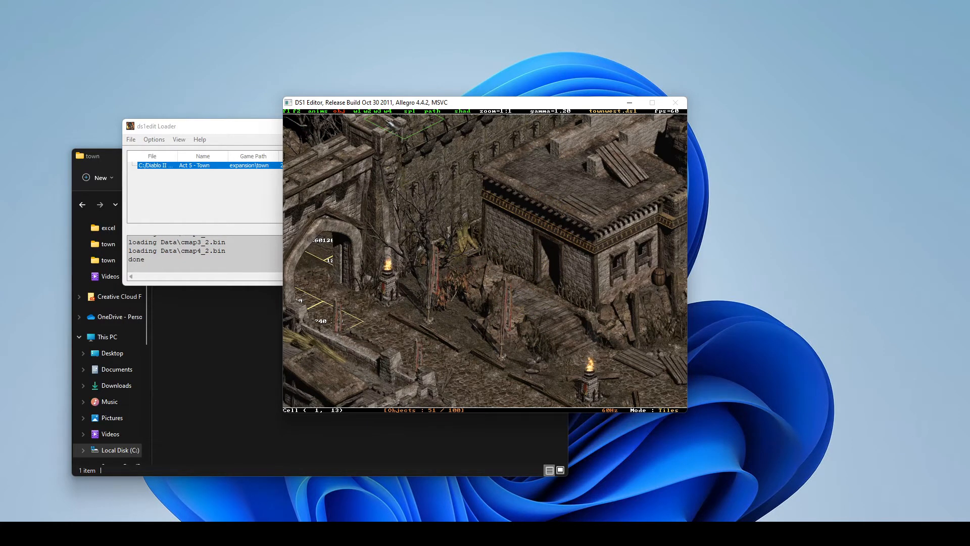
# Step: Toggle the wall 1 layer off and on repeatedly to see which walls near the gate belong to it
pyautogui.press('F5')
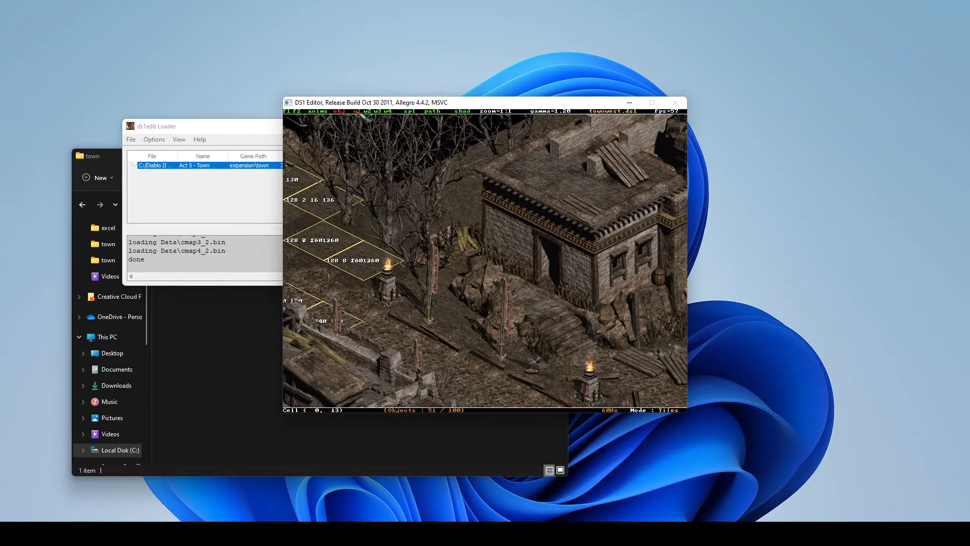
pyautogui.press('F5')
pyautogui.press('F5')
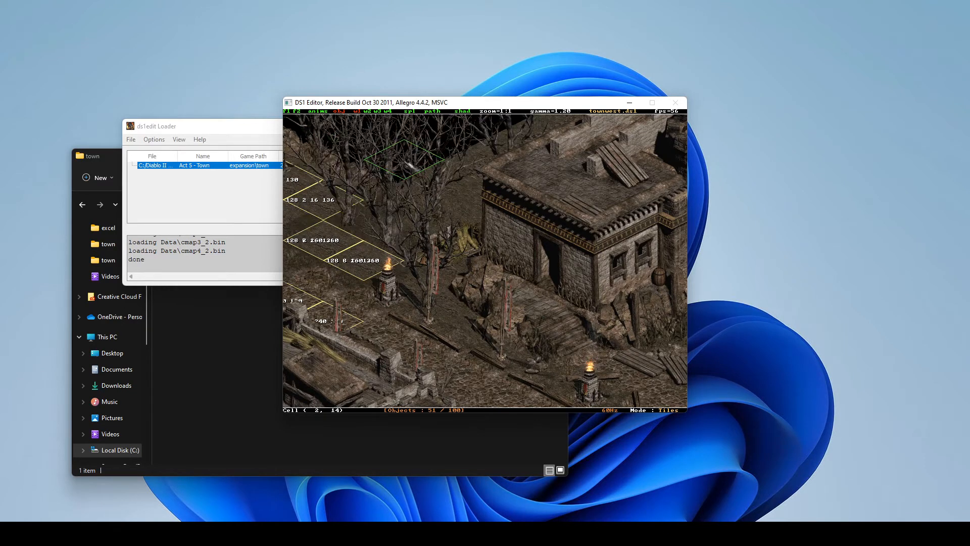
pyautogui.press('F5')
pyautogui.press('F5')
pyautogui.press('F5')
pyautogui.press('F5')
pyautogui.press('F5')
pyautogui.press('F5')
pyautogui.press('F5')
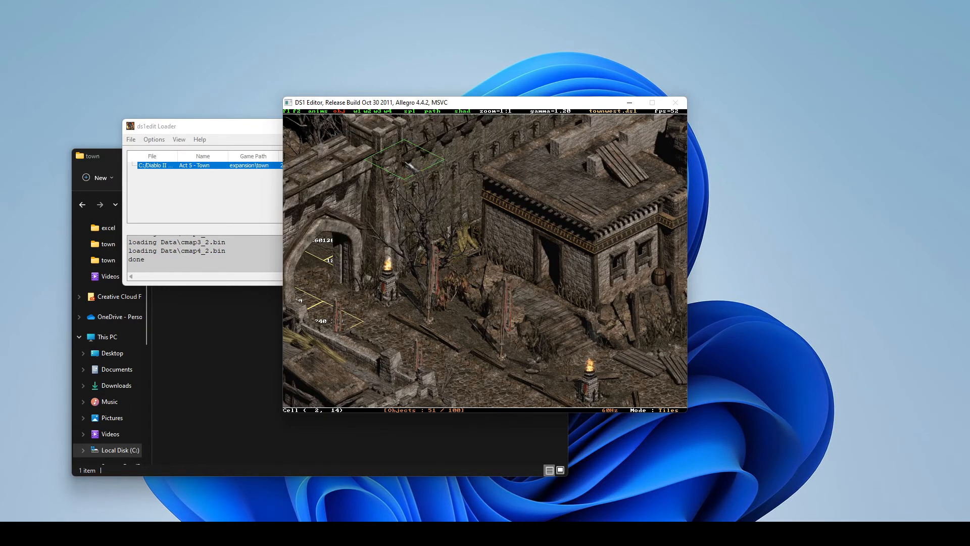
pyautogui.press('F5')
pyautogui.press('F5')
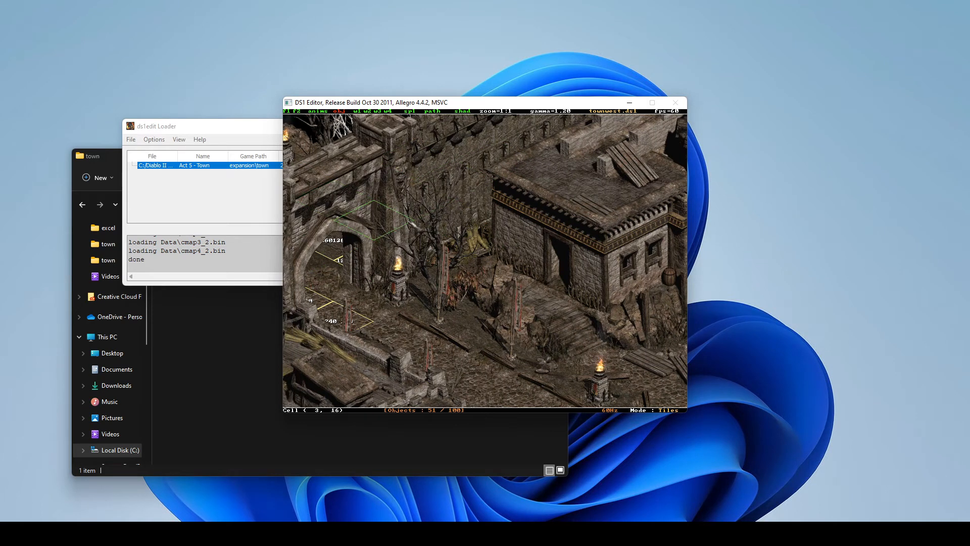
pyautogui.press('F5')
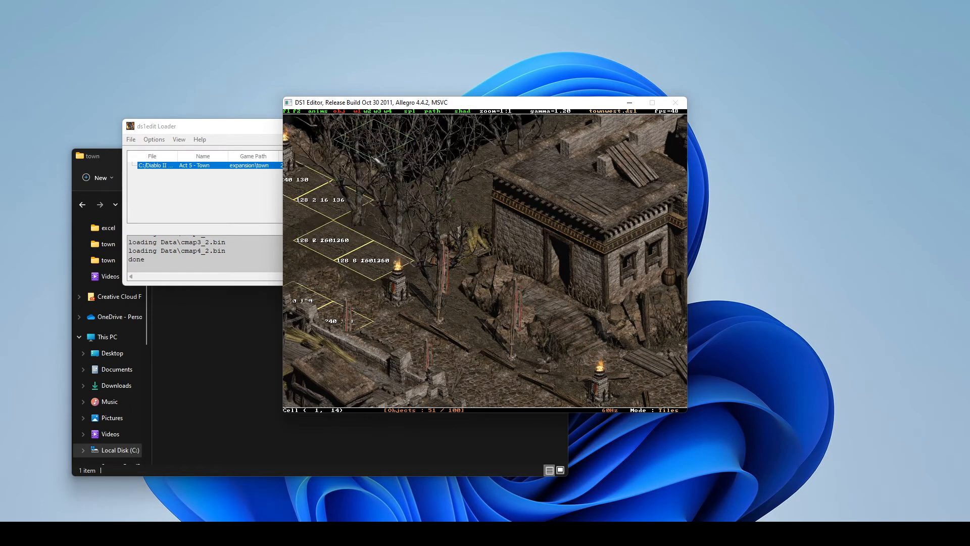
pyautogui.press('F5')
pyautogui.press('F5')
pyautogui.press('F5')
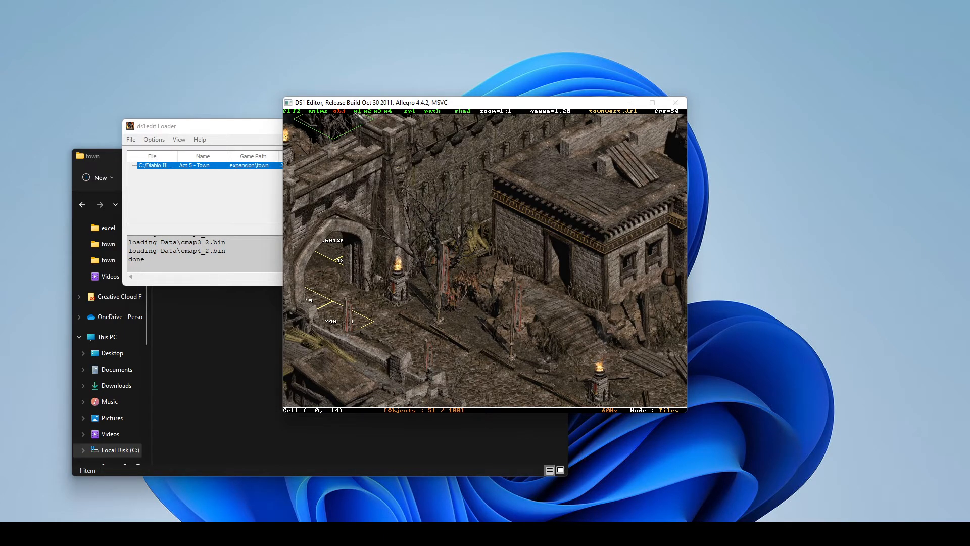
# Step: Toggle the wall 2 layer off and on repeatedly to see which parts near the gate belong to it
pyautogui.press('F6')
pyautogui.press('F6')
pyautogui.press('F6')
pyautogui.press('F6')
pyautogui.press('F6')
pyautogui.press('F6')
pyautogui.press('F6')
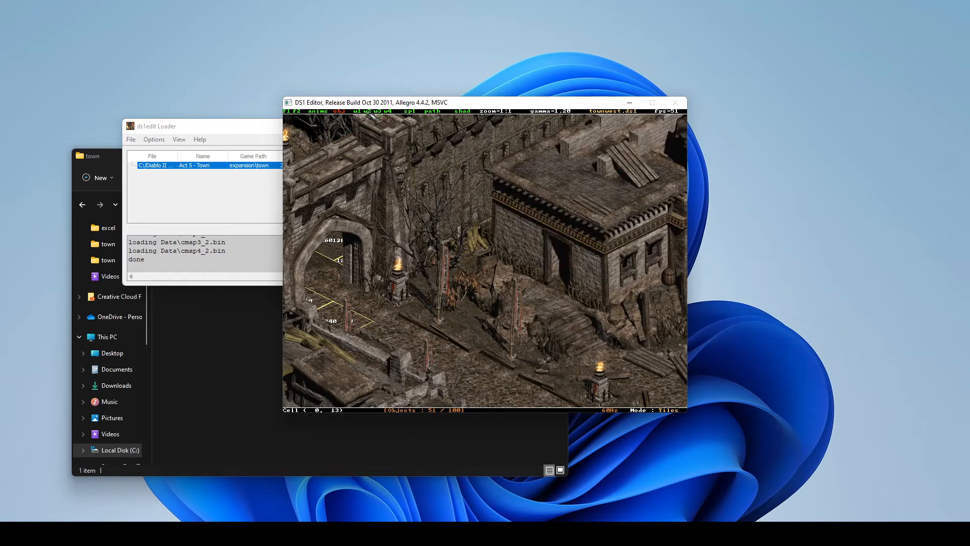
pyautogui.press('F6')
pyautogui.press('F6')
pyautogui.press('F6')
pyautogui.press('F6')
pyautogui.press('F6')
pyautogui.press('Right')
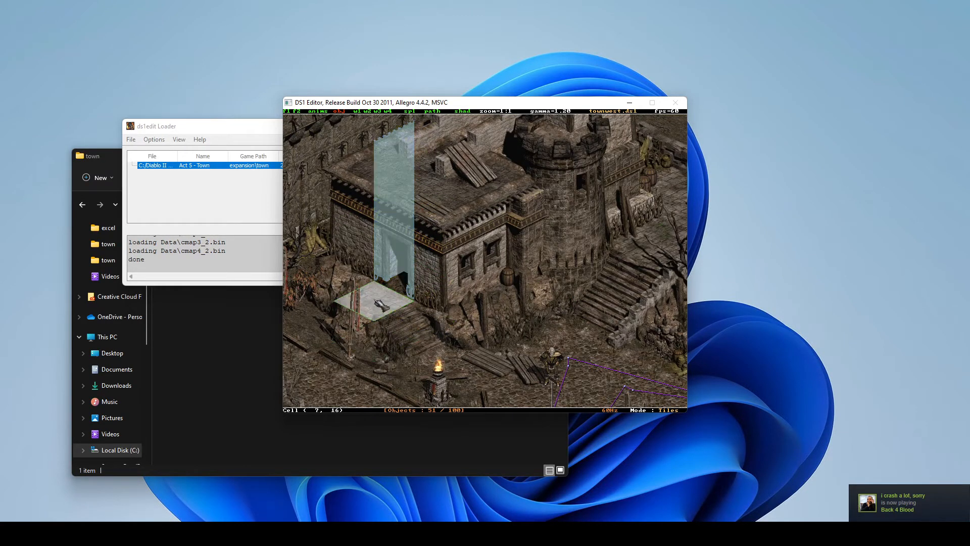
pyautogui.press('space')
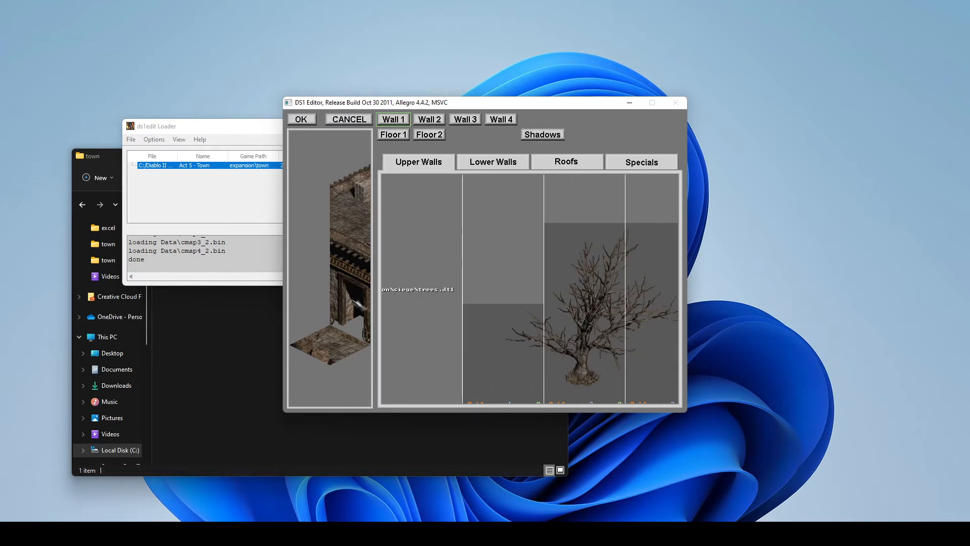
pyautogui.click(430, 120)
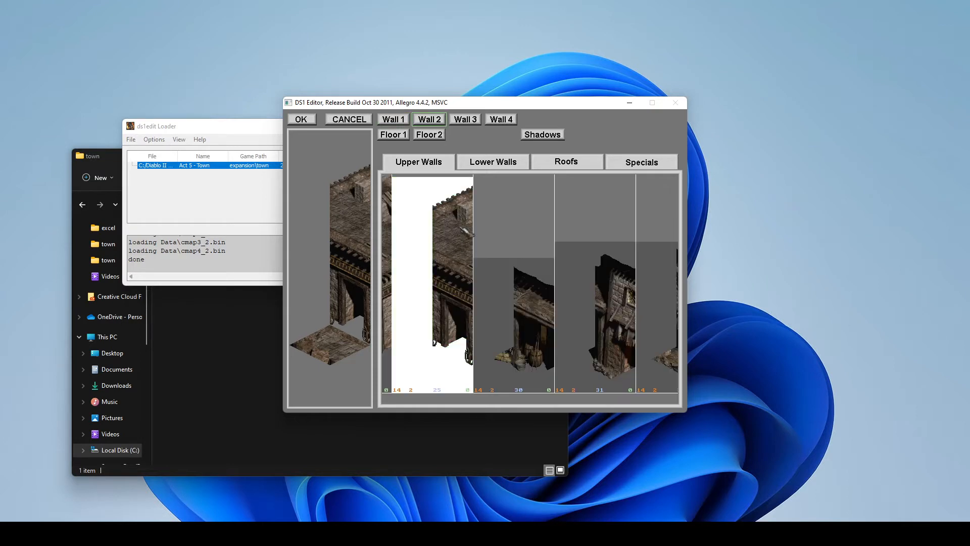
pyautogui.click(635, 169)
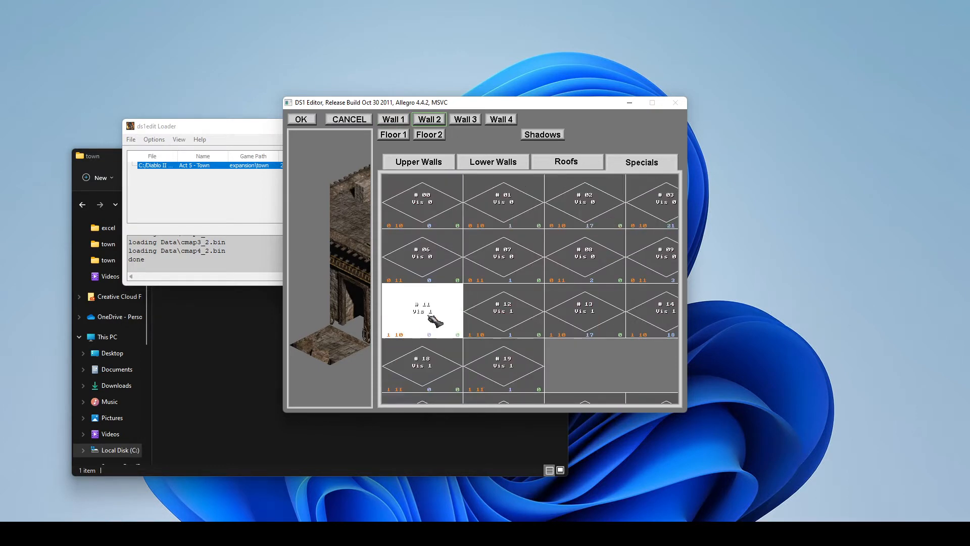
pyautogui.click(431, 258)
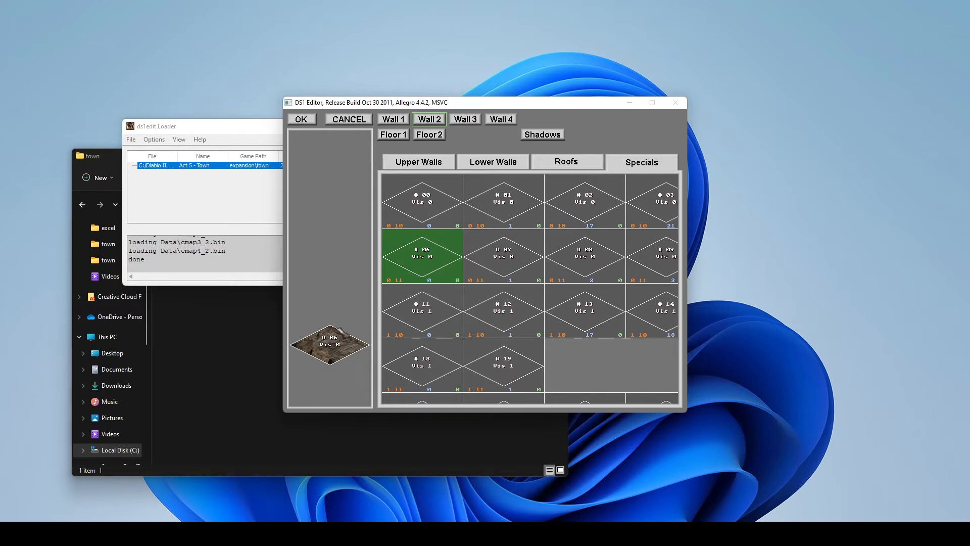
pyautogui.click(351, 120)
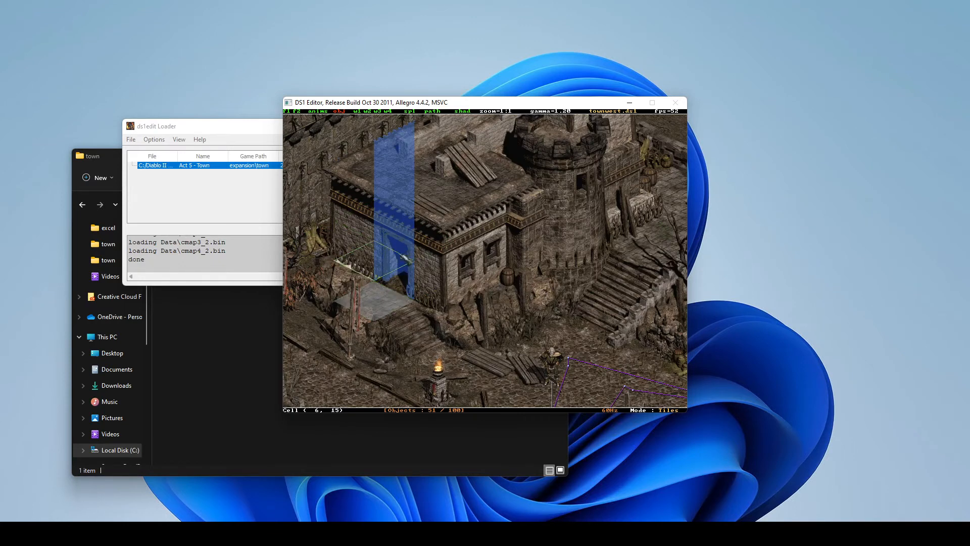
# Step: Assign the special tile #06 Vis 0 to Wall 1 of the doorway cell at the building beside the gate
pyautogui.press('space')
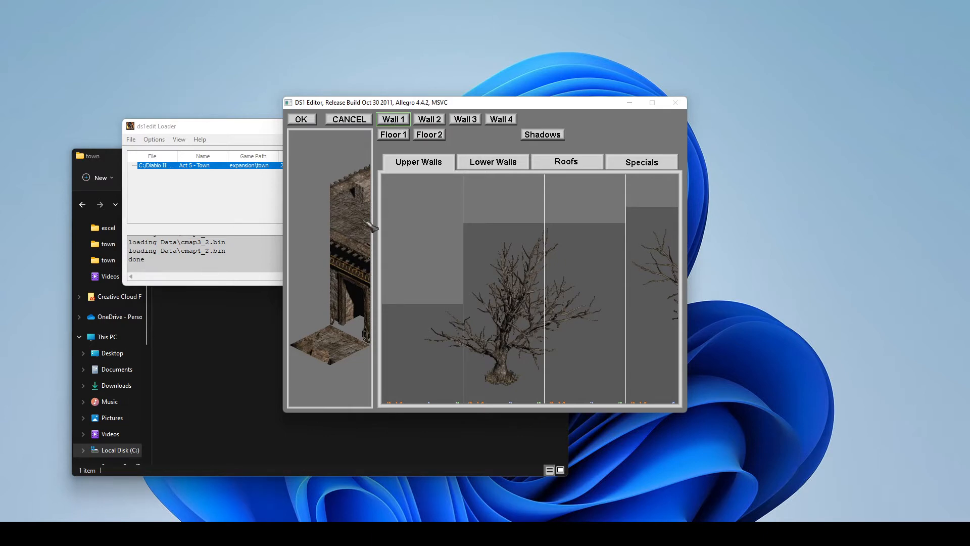
pyautogui.click(646, 166)
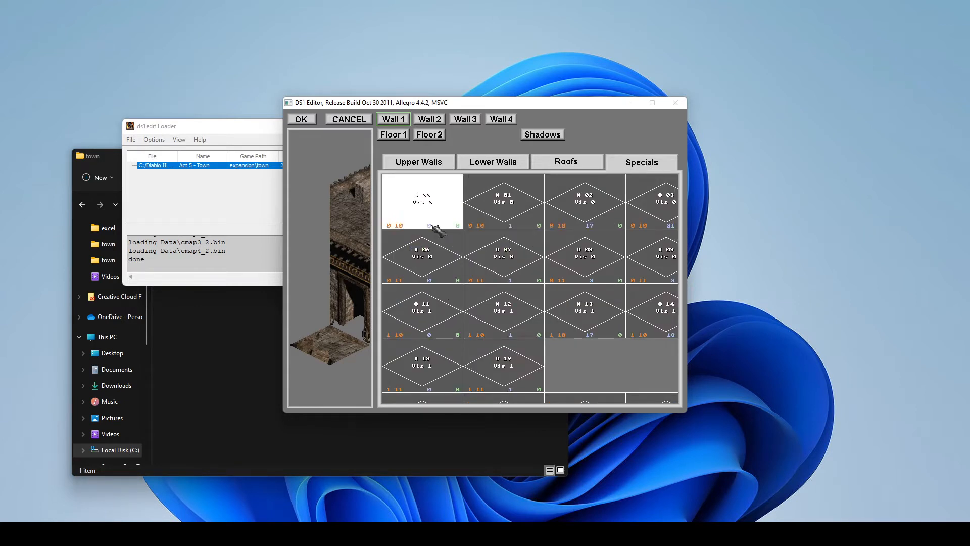
pyautogui.click(425, 255)
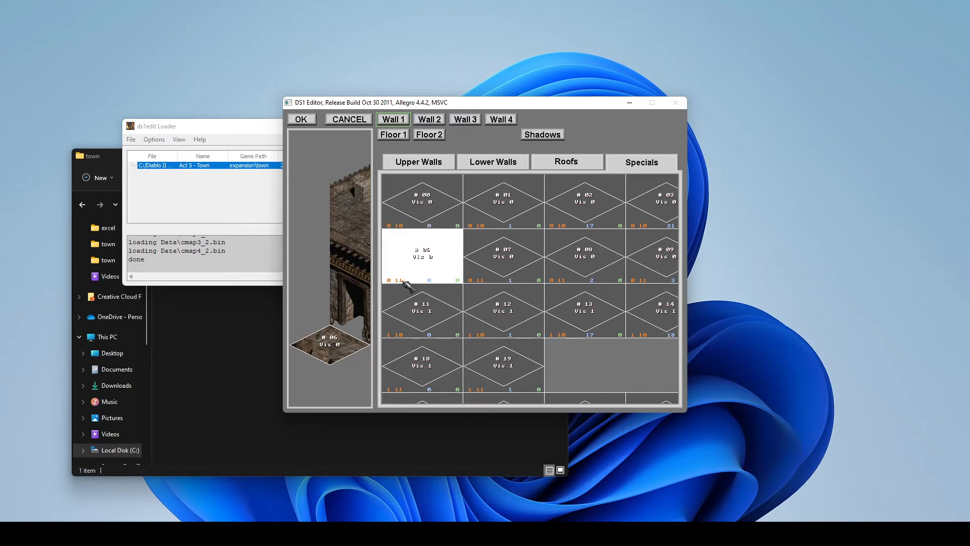
pyautogui.click(407, 217)
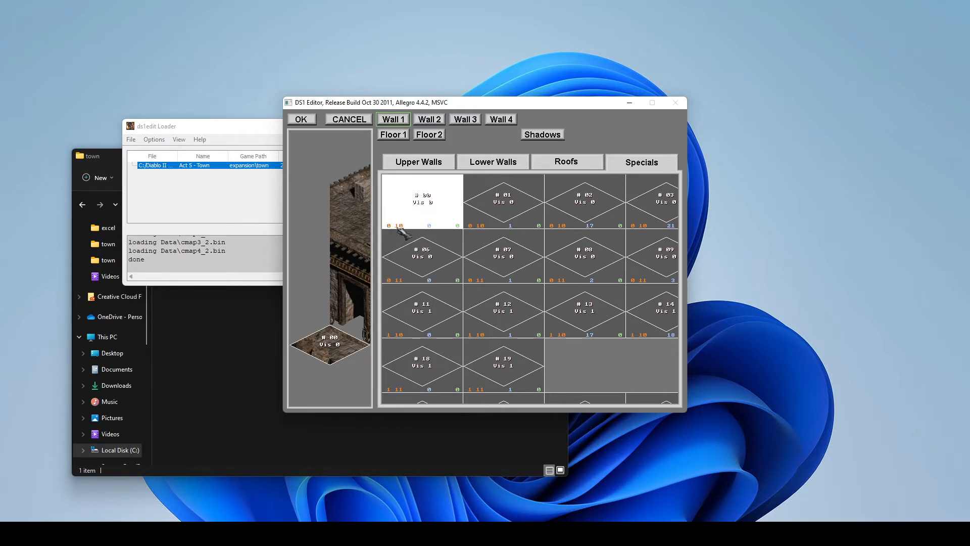
pyautogui.click(424, 250)
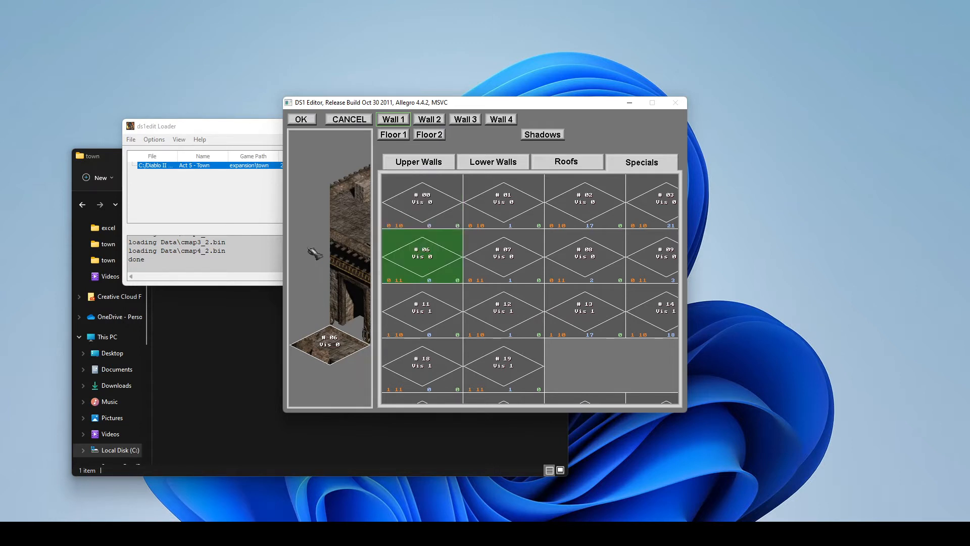
pyautogui.scroll(-2, 454, 268)
pyautogui.scroll(3, 444, 256)
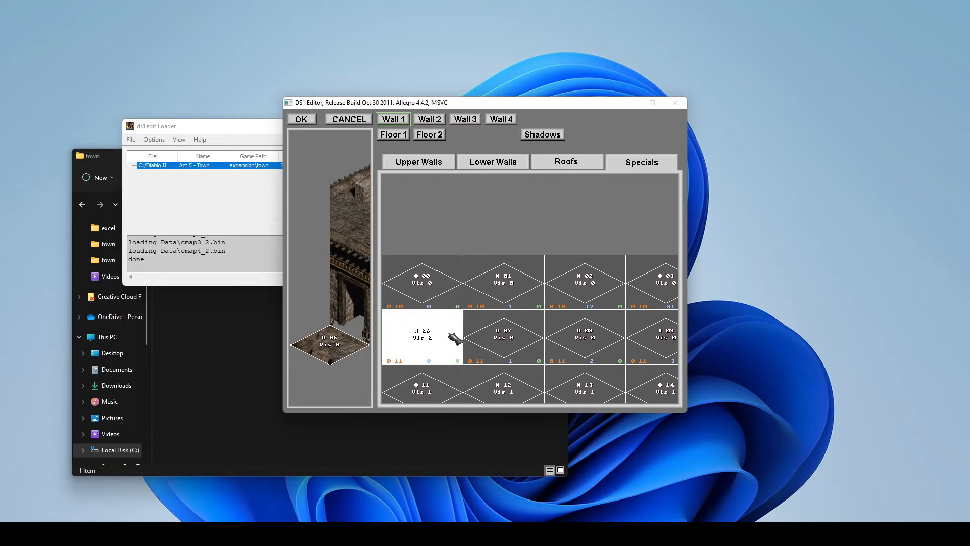
pyautogui.scroll(-3, 455, 338)
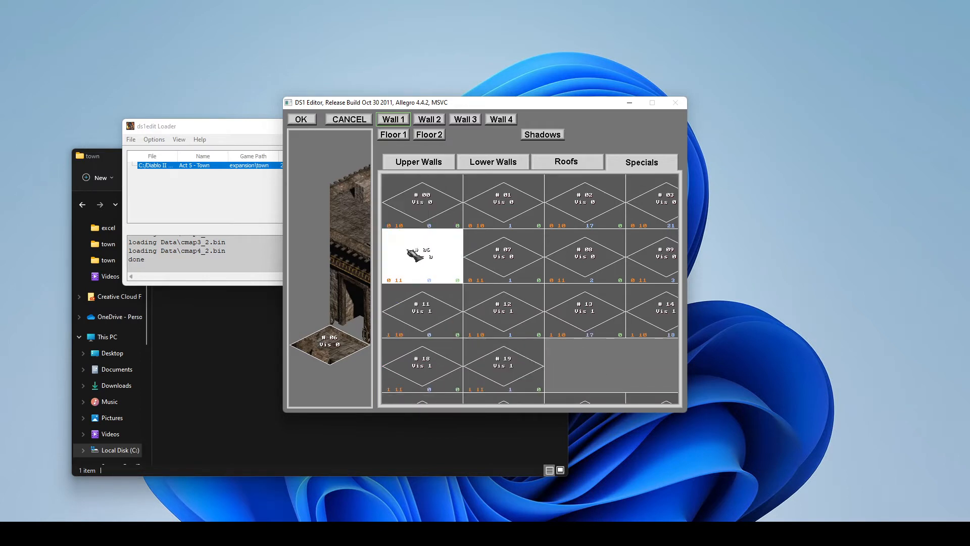
pyautogui.click(415, 255)
pyautogui.press('Return')
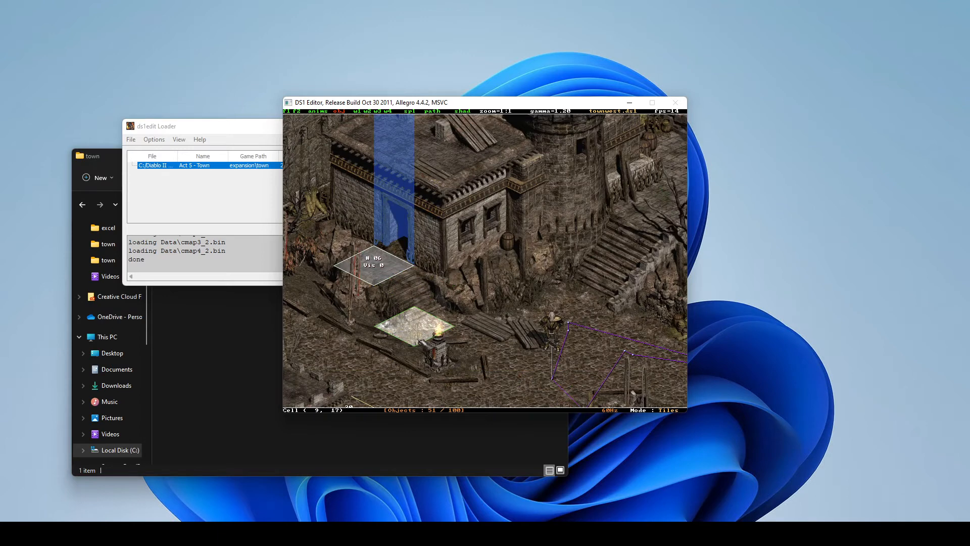
# Step: Exit DS1 Editor and save the changes to townwest.ds1
pyautogui.press('Up')
pyautogui.press('Down')
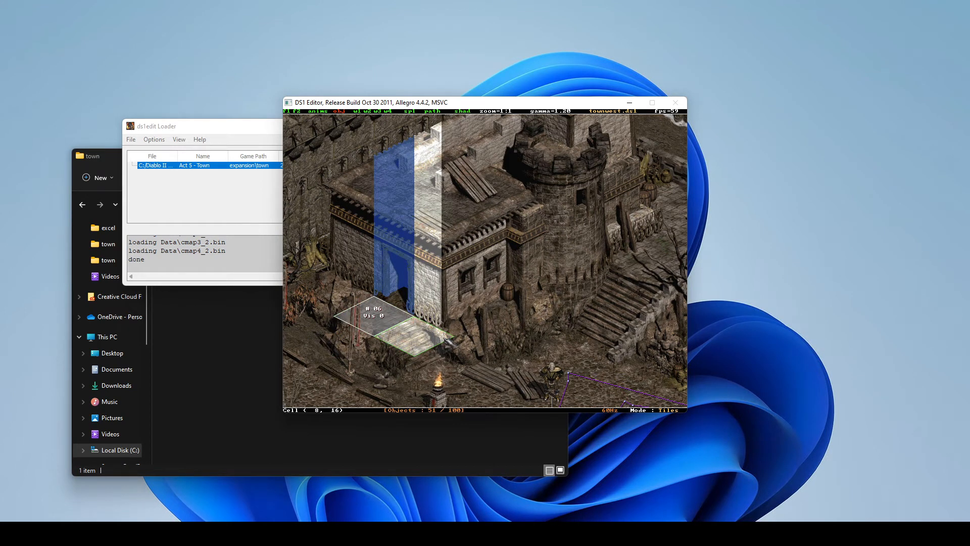
pyautogui.press('Escape')
pyautogui.click(405, 276)
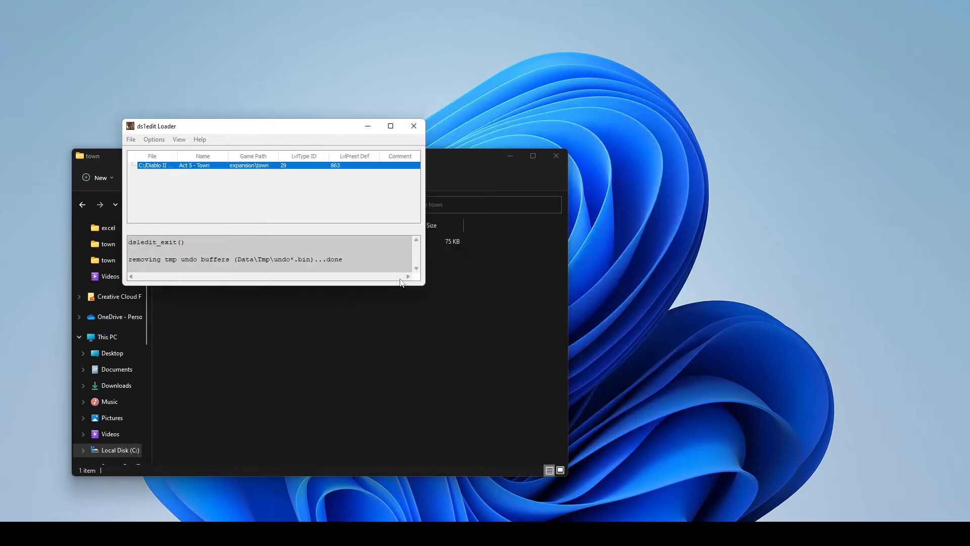
# Step: Switch to File Explorer and check the saved townwest.ds1 and the townwest-000.ds1 file in the town folder
pyautogui.click(478, 313)
pyautogui.click(211, 241)
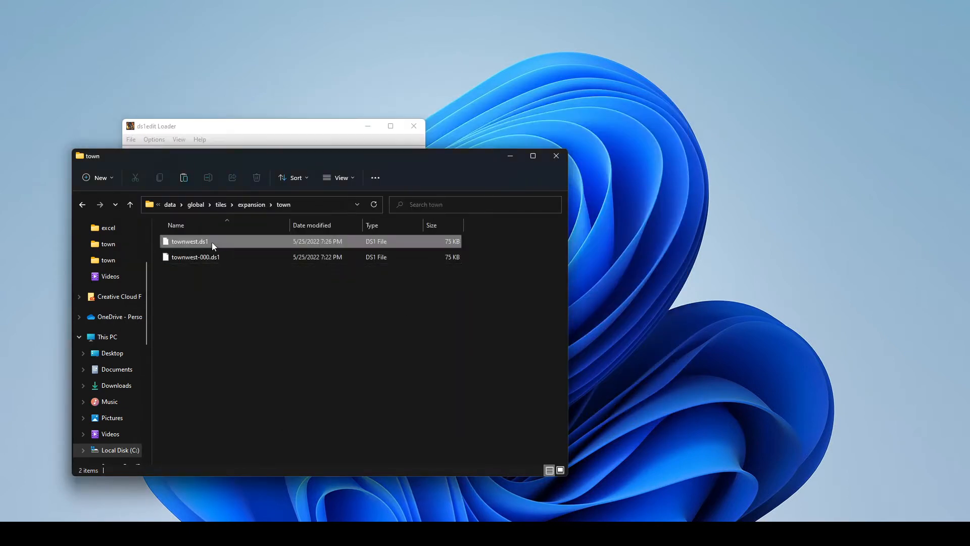
pyautogui.click(215, 257)
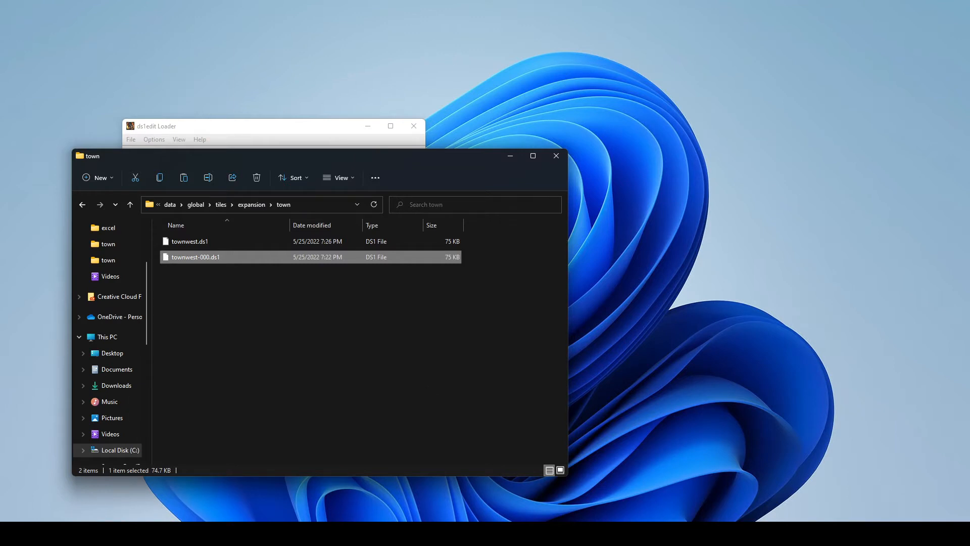
# Step: Open levels.txt from the VideoDemo mod's excel folder in AFJ Sheet and widen the Name column to show the full level names
pyautogui.rightClick(364, 533)
pyautogui.click(367, 511)
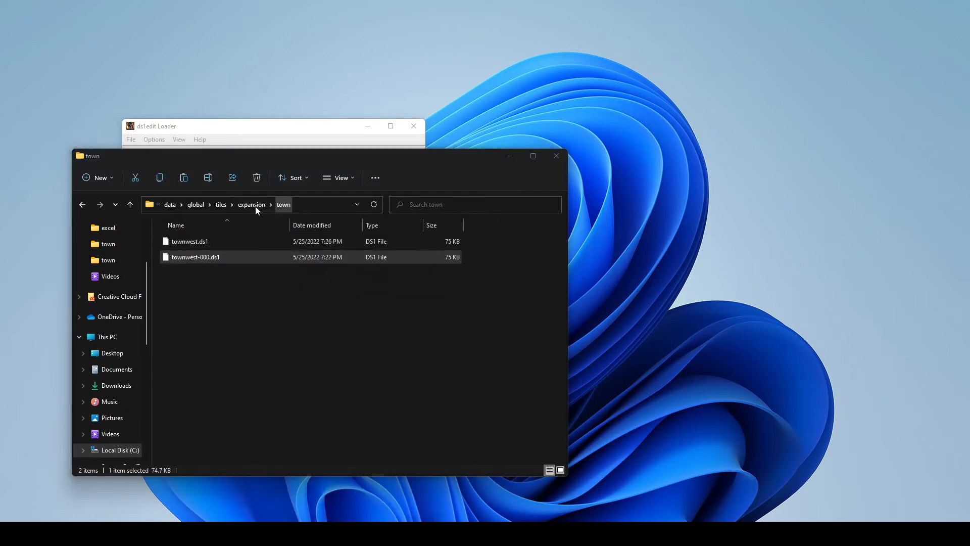
pyautogui.click(196, 204)
pyautogui.doubleClick(199, 242)
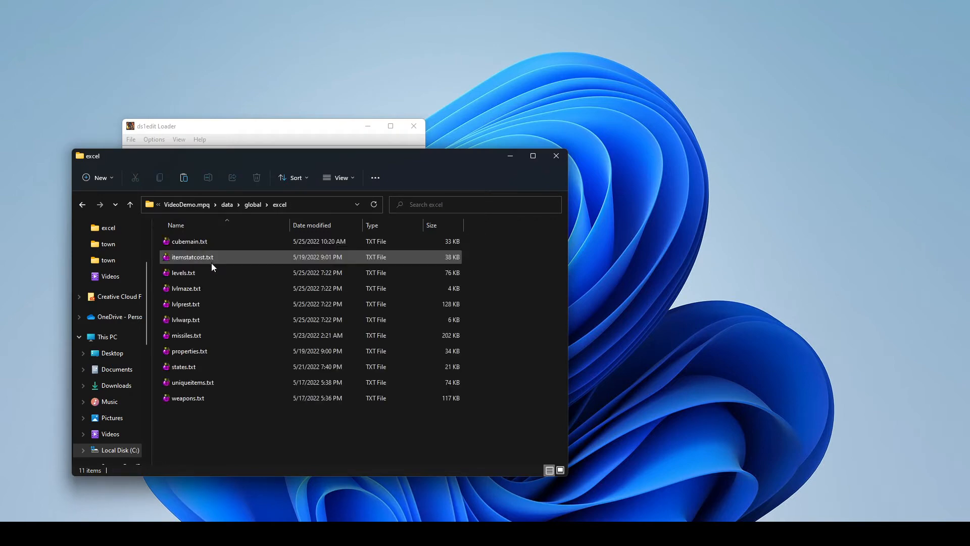
pyautogui.doubleClick(196, 272)
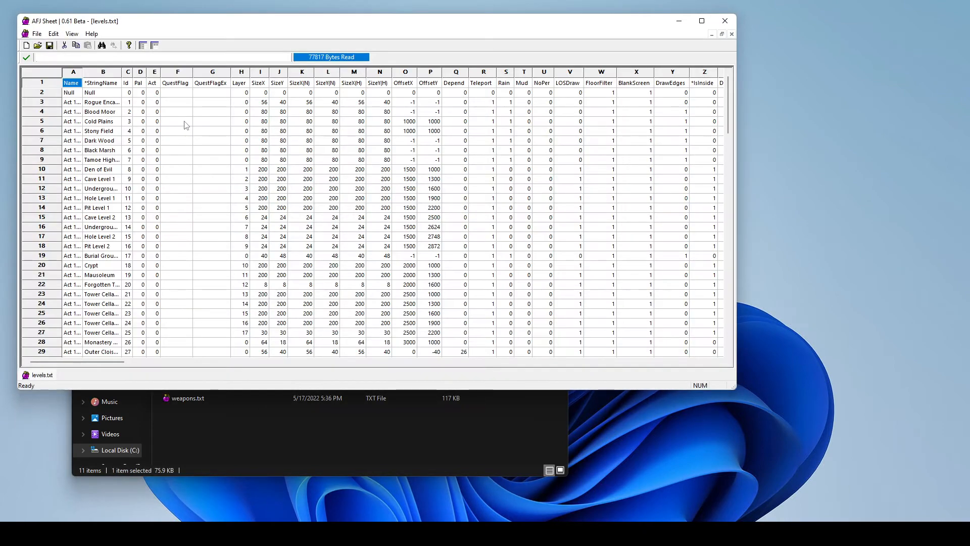
pyautogui.doubleClick(83, 72)
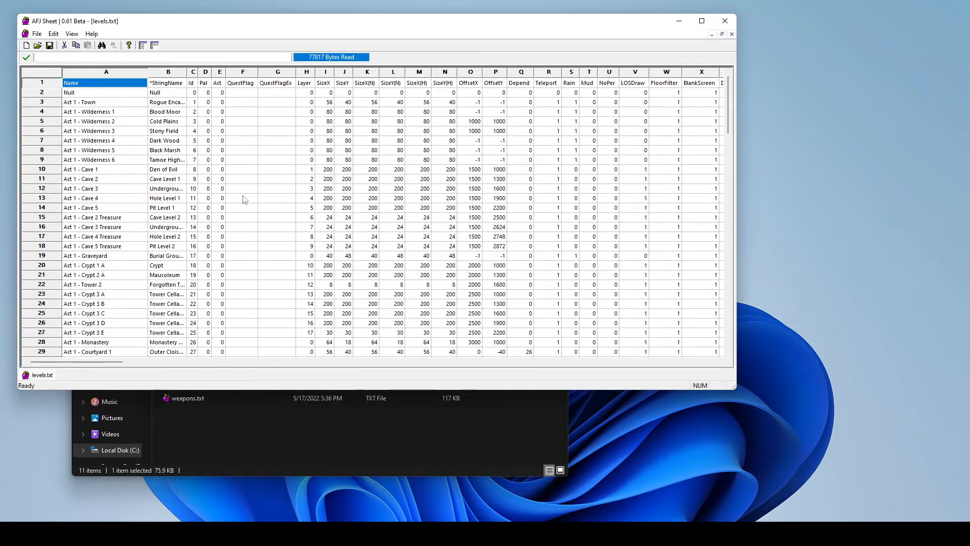
# Step: Copy the Forgotten Tower rows from Act 1 - Tower 2 through Act 1 - Crypt 3 E
pyautogui.click(243, 198)
pyautogui.scroll(-6, 261, 209)
pyautogui.scroll(6, 262, 209)
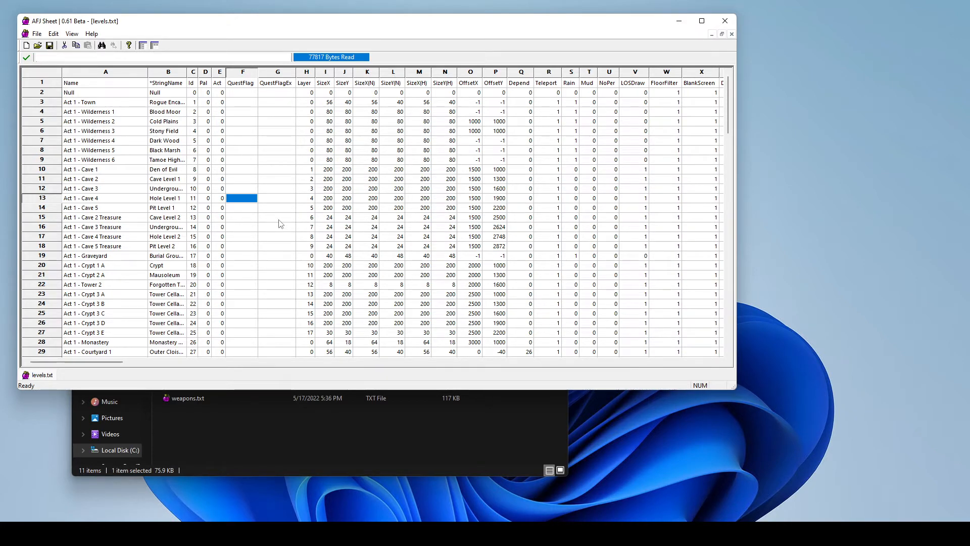
pyautogui.scroll(-1, 276, 220)
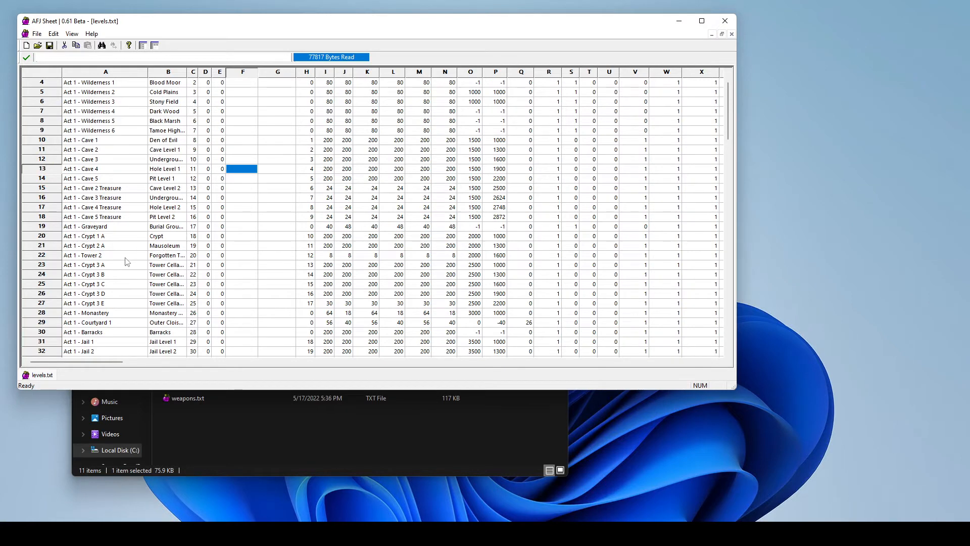
pyautogui.click(92, 256)
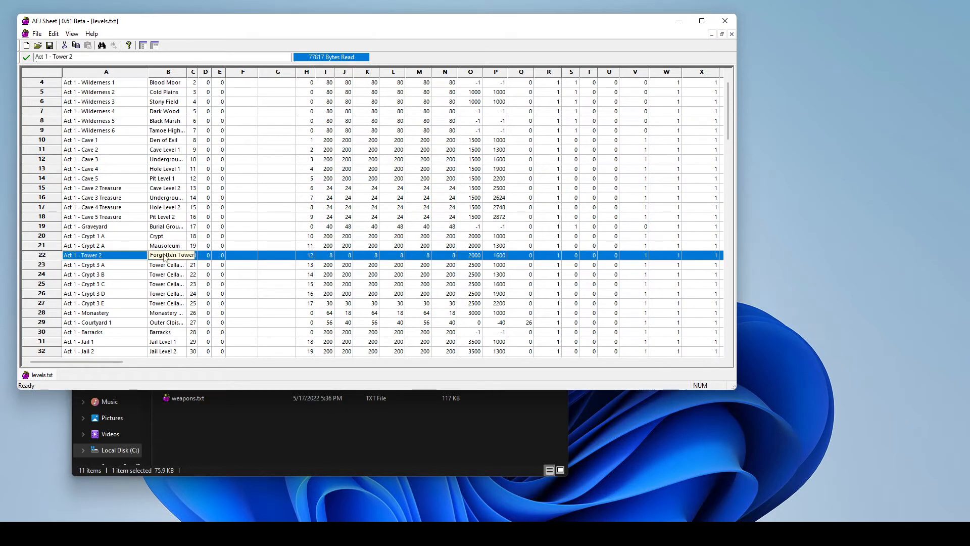
pyautogui.keyDown('shift'); pyautogui.click(41, 303); pyautogui.keyUp('shift')
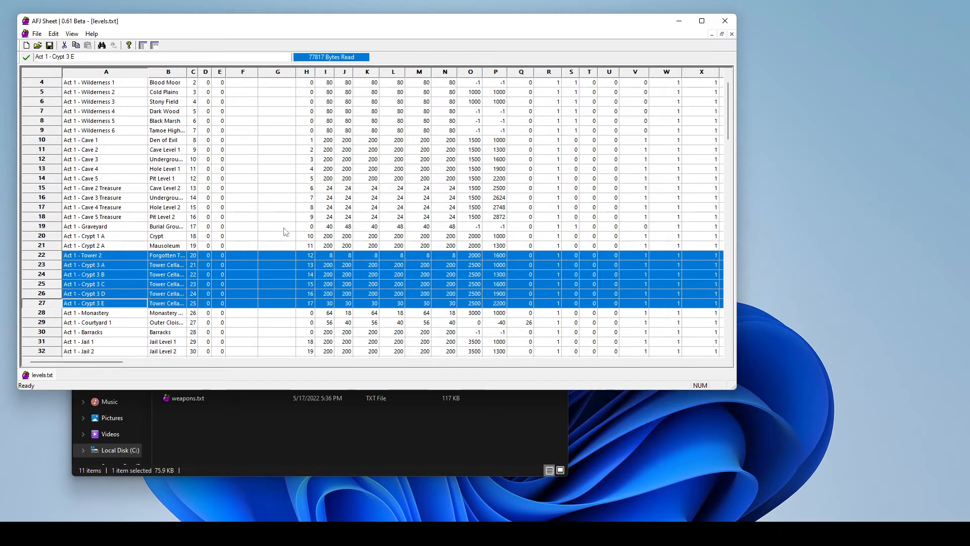
# Step: Add 6 rows below the last level row, Act 5 - Pandemonium Finale
pyautogui.scroll(-20, 281, 213)
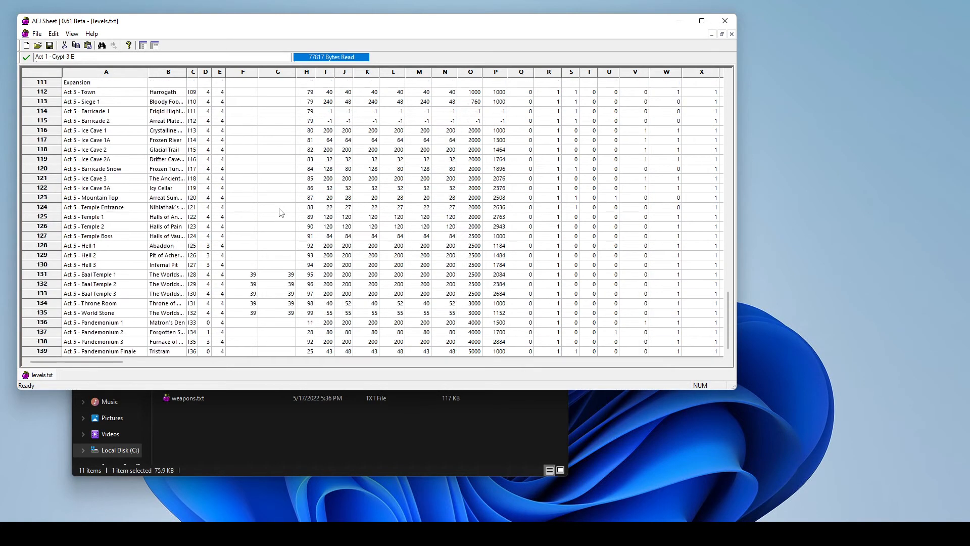
pyautogui.rightClick(45, 354)
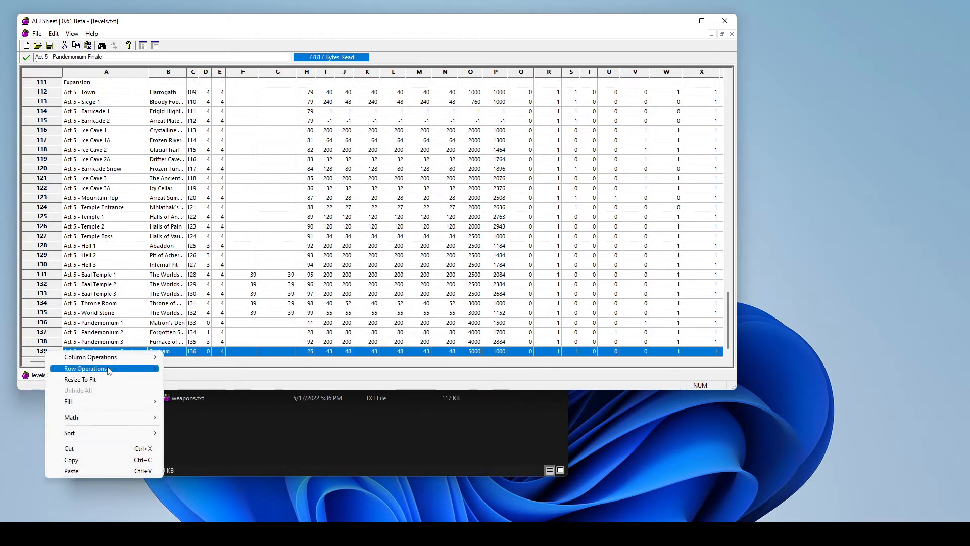
pyautogui.moveTo(96, 369)
pyautogui.click(192, 369)
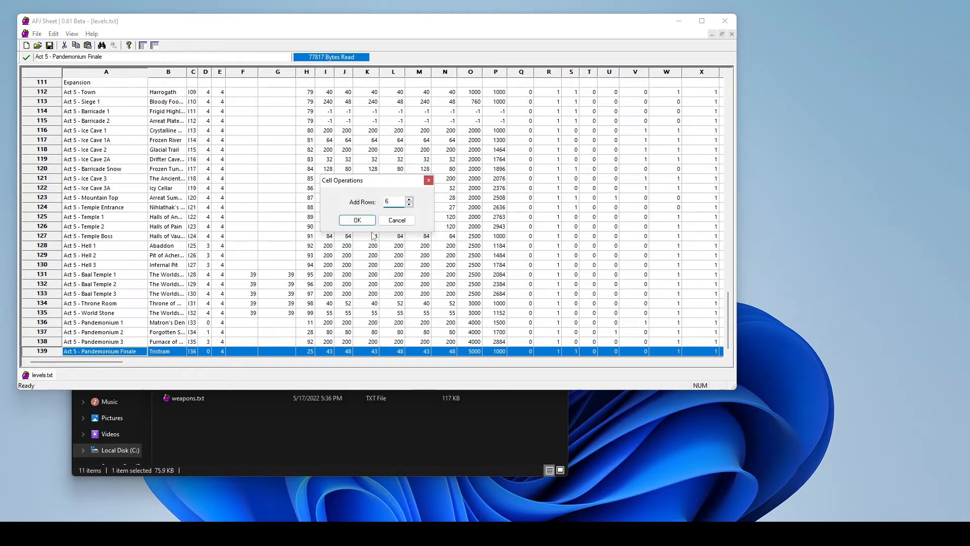
pyautogui.click(358, 220)
# Step: Paste the copied tower rows into the empty rows starting at row 140 and widen the Id column
pyautogui.scroll(-1, 230, 266)
pyautogui.click(99, 294)
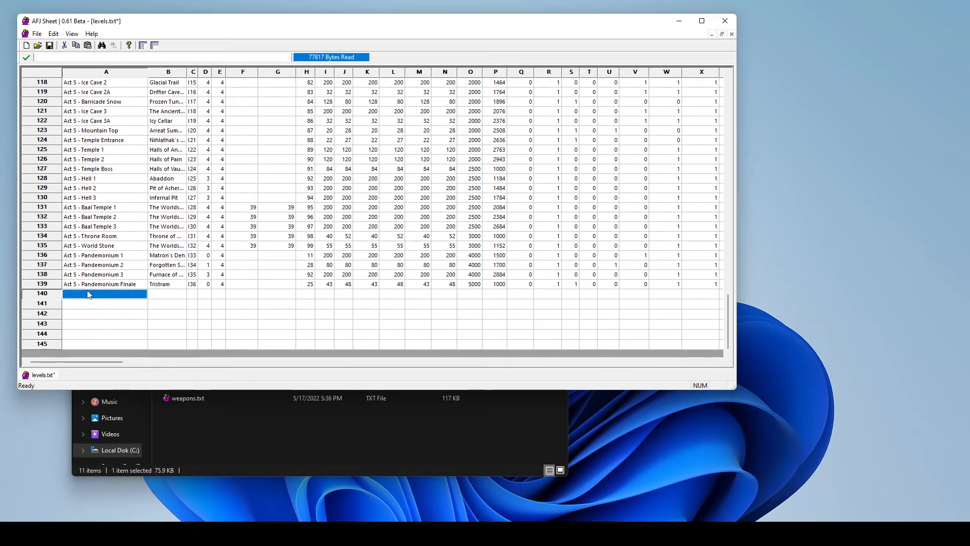
pyautogui.hotkey('ctrl', 'v')
pyautogui.click(242, 274)
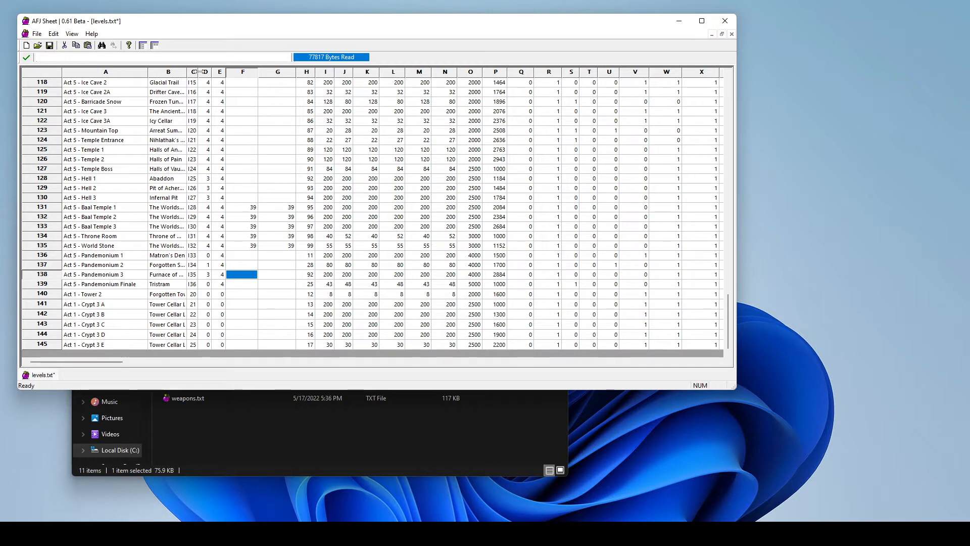
pyautogui.moveTo(199, 72); pyautogui.dragTo(239, 72)
# Step: Append "New" to the names of the pasted tower and crypt levels in rows 140 to 145
pyautogui.doubleClick(127, 295)
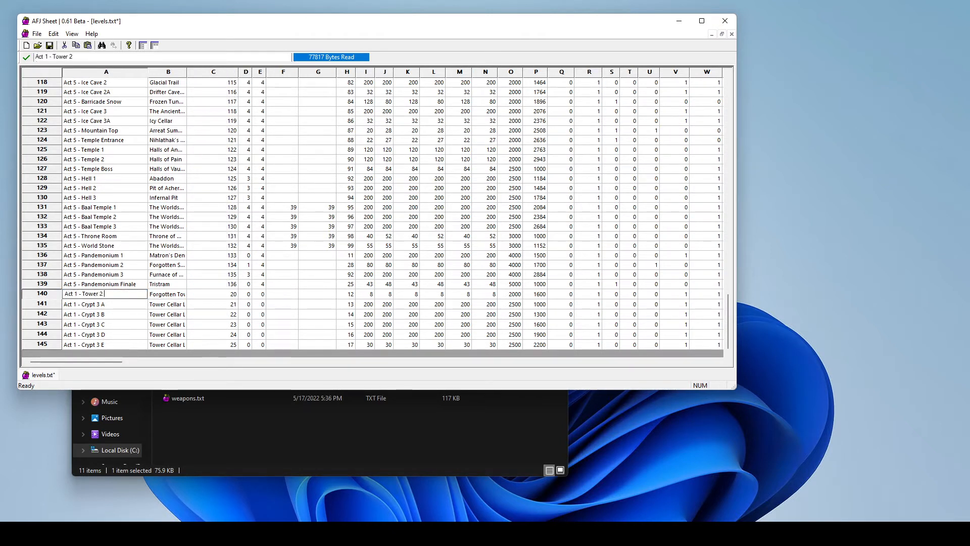
pyautogui.write('New')
pyautogui.doubleClick(113, 306)
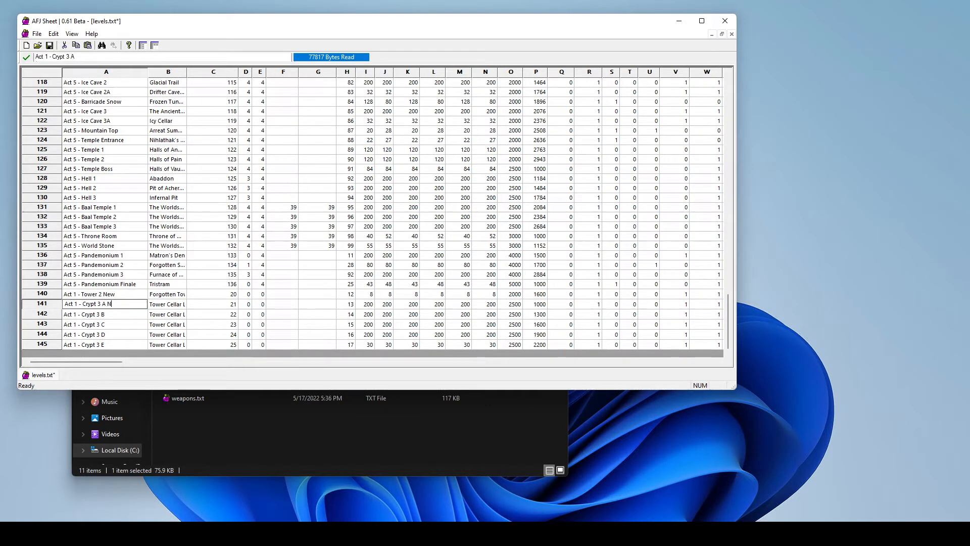
pyautogui.doubleClick(119, 317)
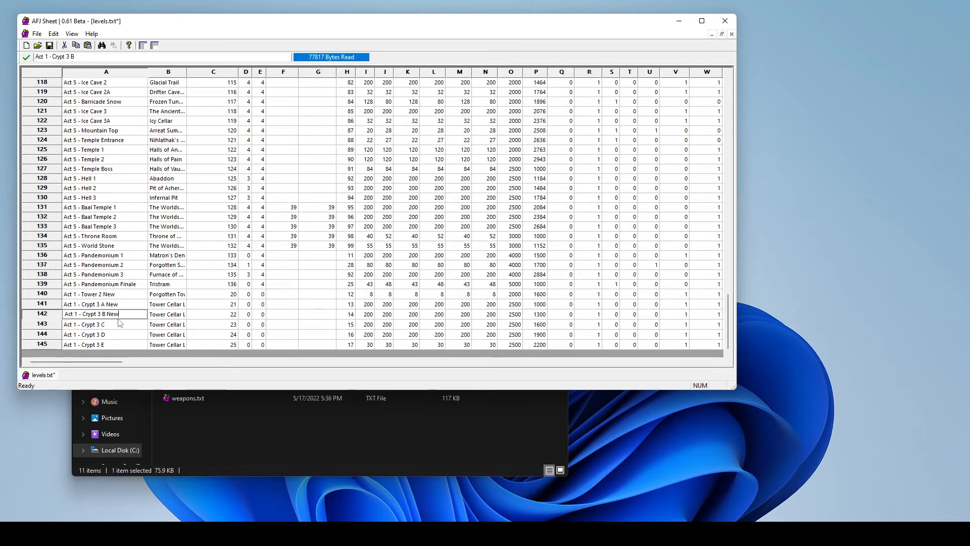
pyautogui.doubleClick(121, 328)
pyautogui.doubleClick(121, 336)
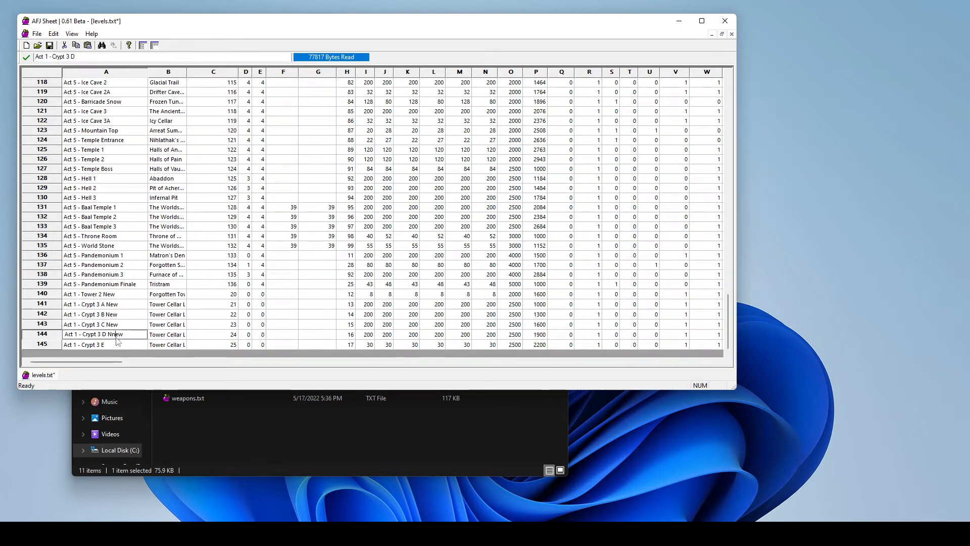
pyautogui.doubleClick(114, 346)
pyautogui.write('New')
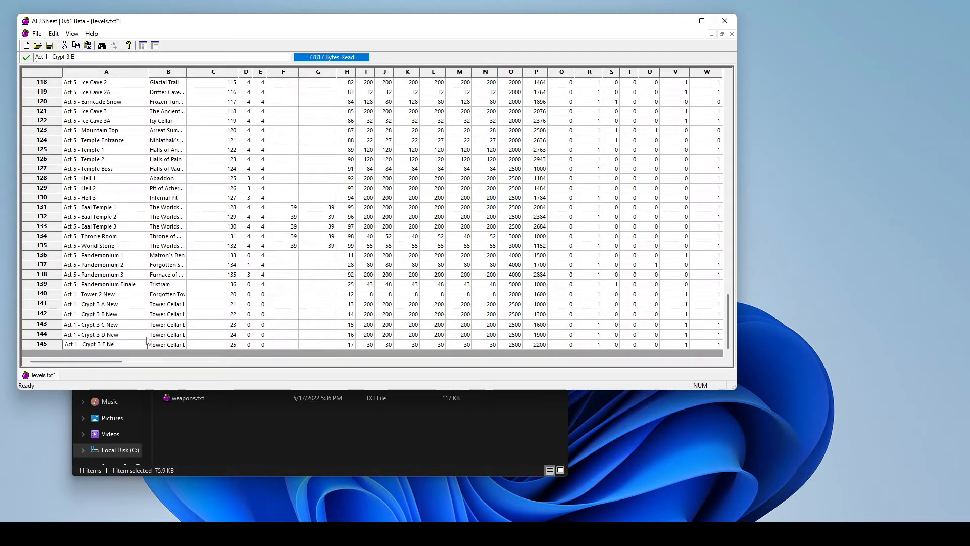
pyautogui.click(144, 325)
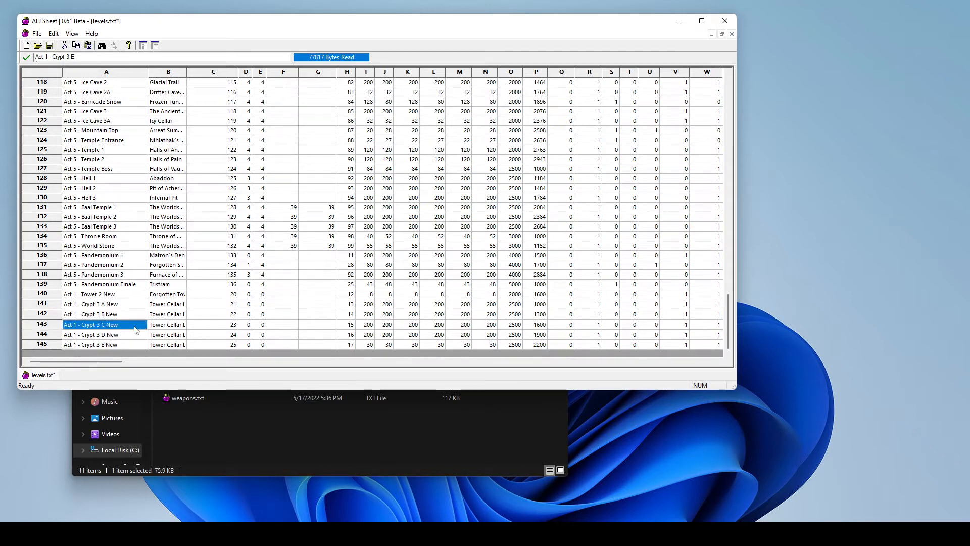
# Step: Freeze the header row so the column names stay above the level rows at the end of the sheet
pyautogui.click(232, 284)
pyautogui.click(155, 45)
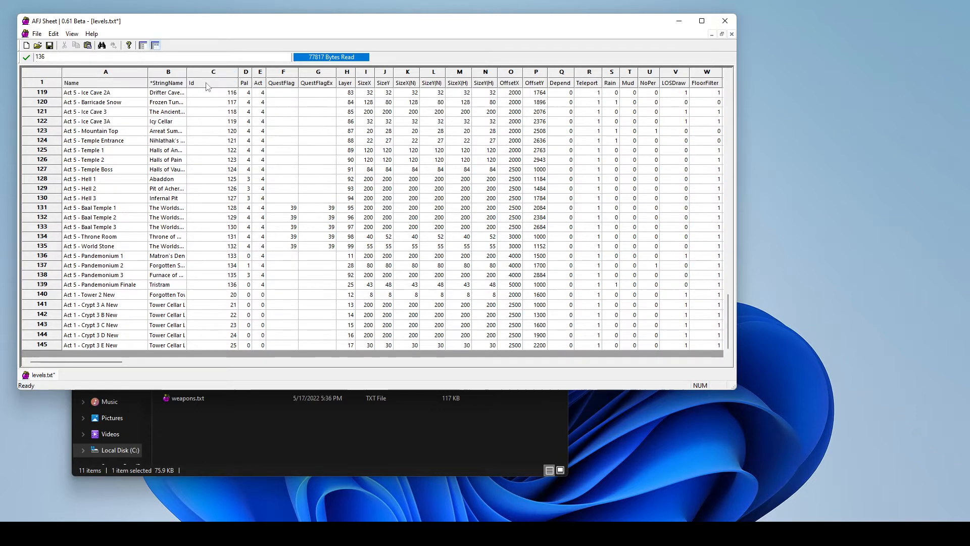
pyautogui.click(216, 92)
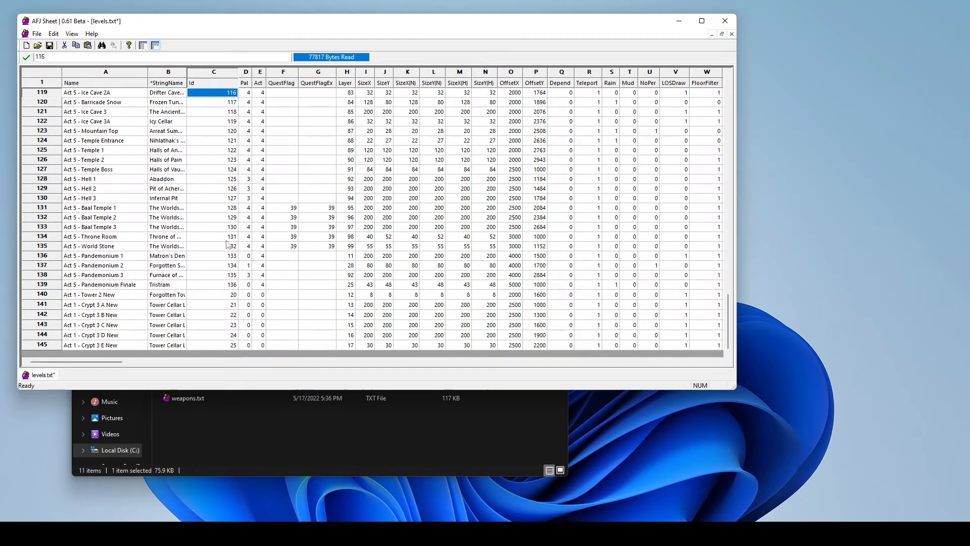
pyautogui.moveTo(227, 286); pyautogui.dragTo(220, 347)
pyautogui.rightClick(219, 346)
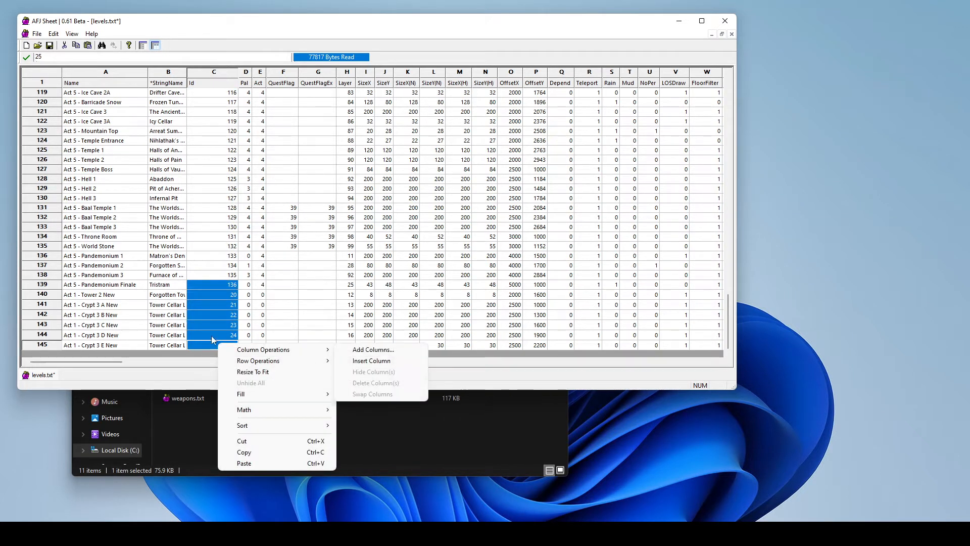
pyautogui.click(221, 286)
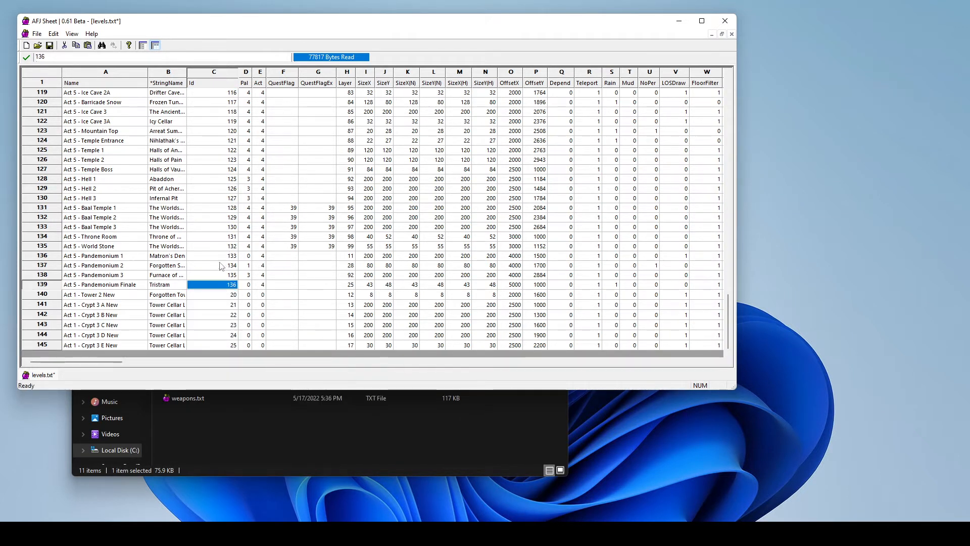
# Step: Increment-fill the Id column from 136 in row 139 down to row 145, giving the new levels Ids 137 to 142
pyautogui.moveTo(227, 284); pyautogui.dragTo(216, 343)
pyautogui.rightClick(217, 344)
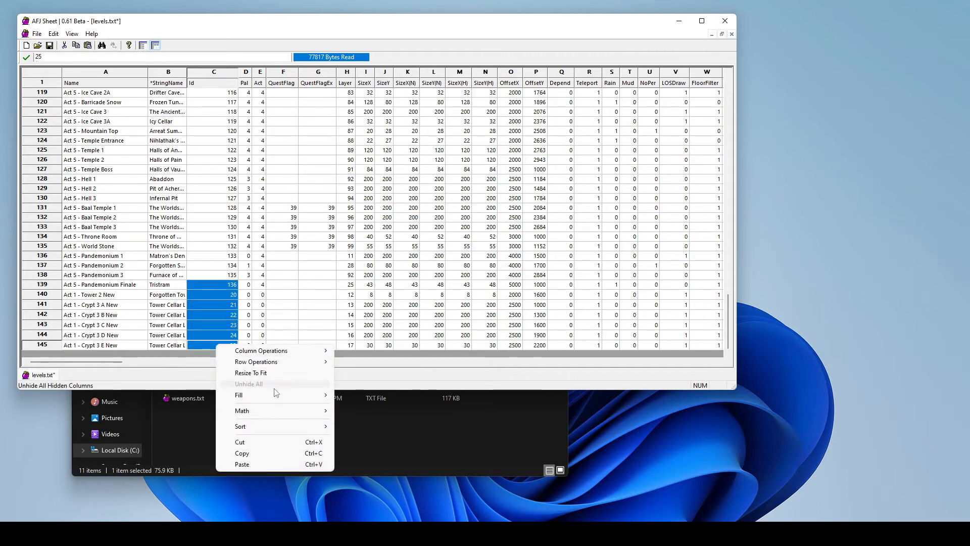
pyautogui.moveTo(283, 395)
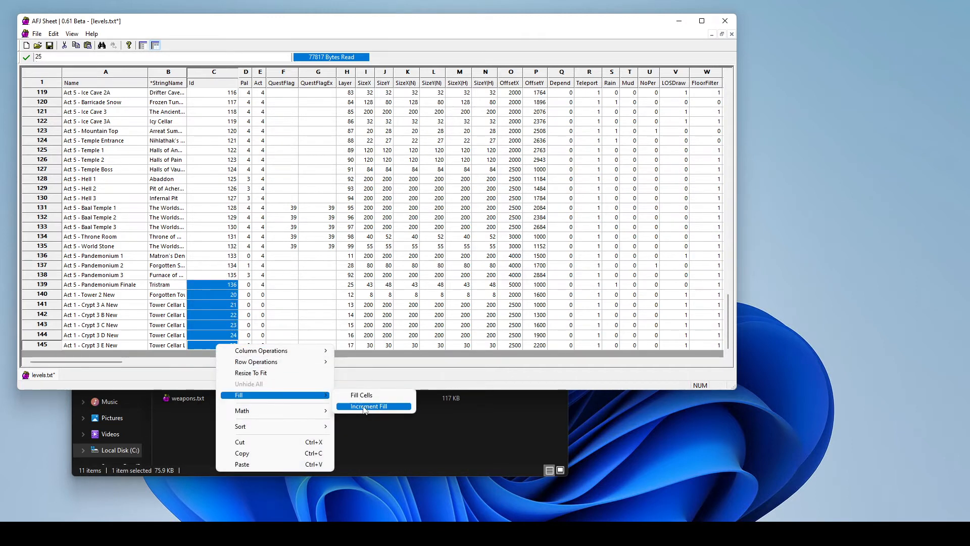
pyautogui.click(364, 407)
pyautogui.click(297, 294)
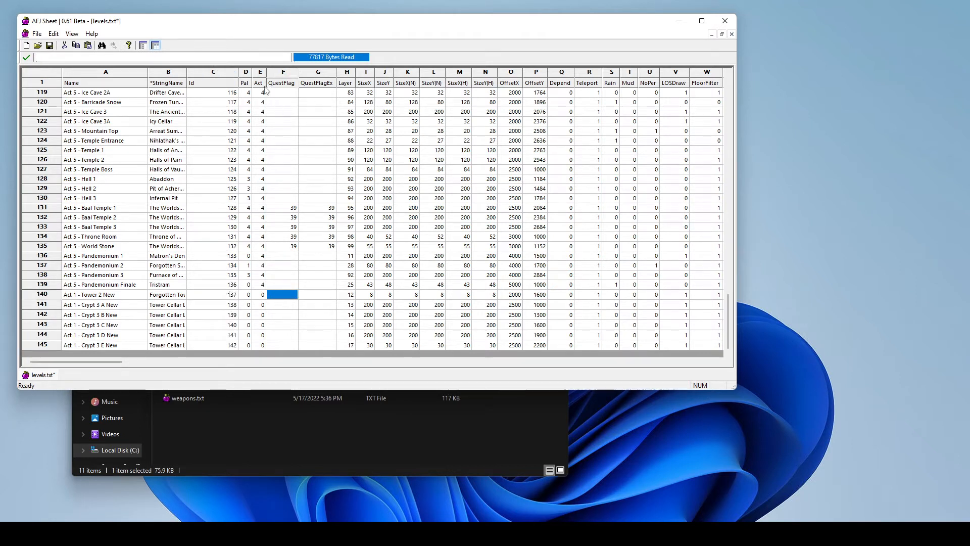
# Step: Examine the Act column values of the Act 5 - Town row and of the levels belonging to the other acts
pyautogui.click(303, 189)
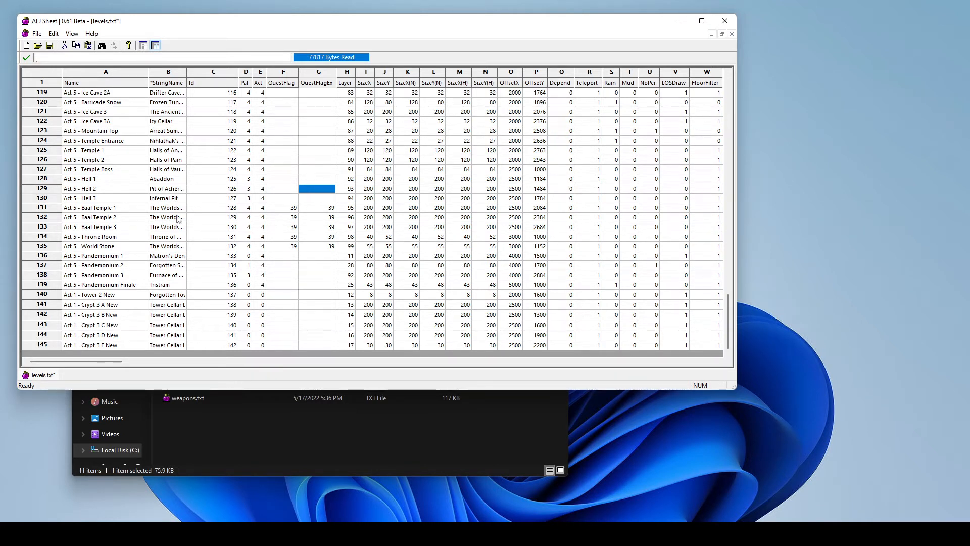
pyautogui.scroll(5, 178, 218)
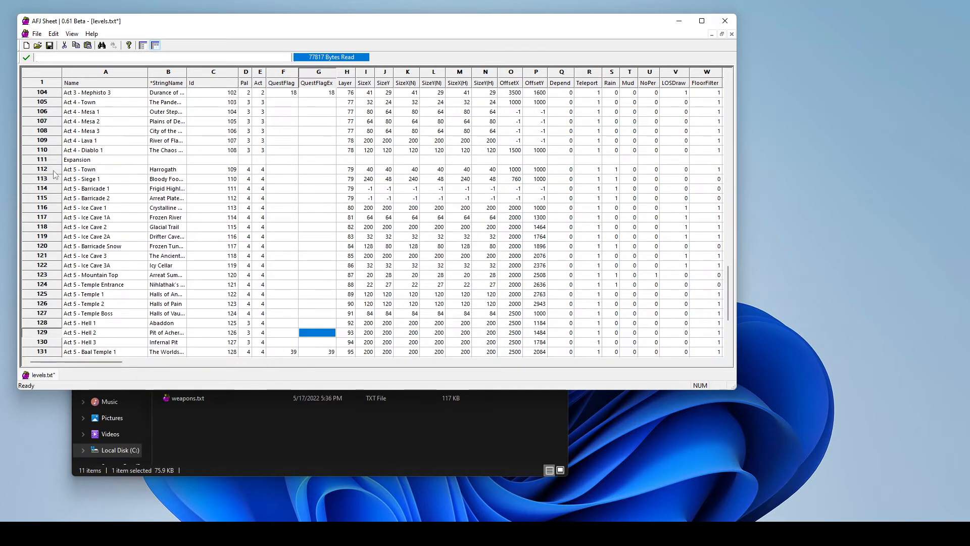
pyautogui.click(55, 173)
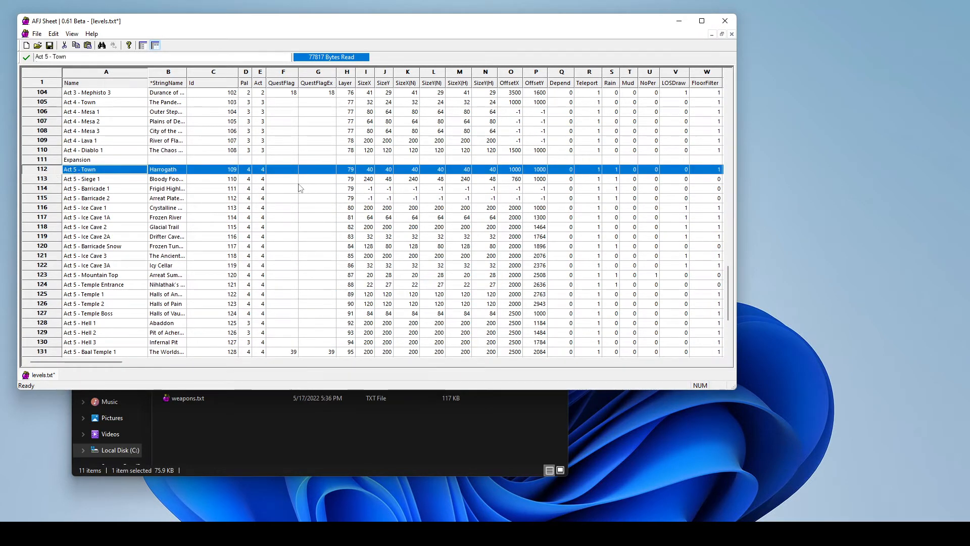
pyautogui.scroll(20, 300, 188)
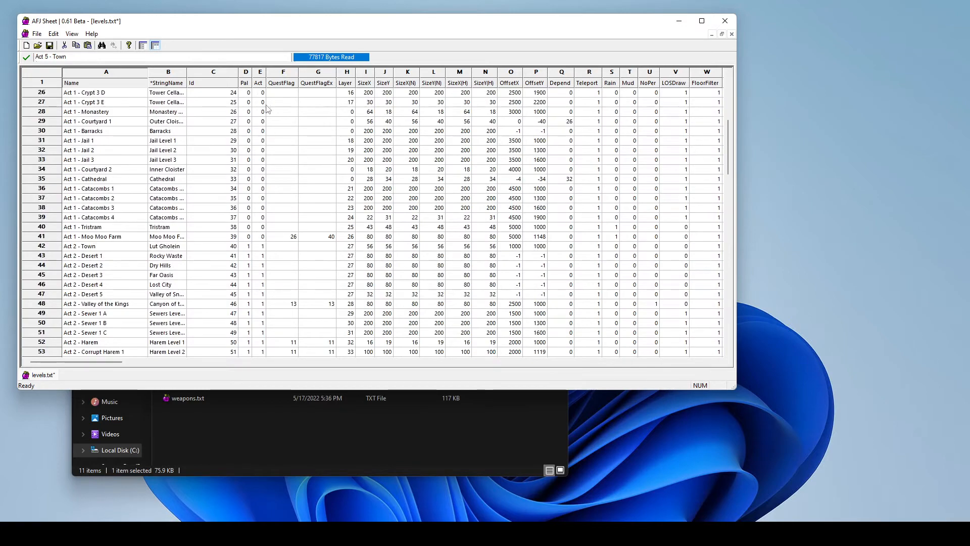
pyautogui.scroll(-4, 130, 125)
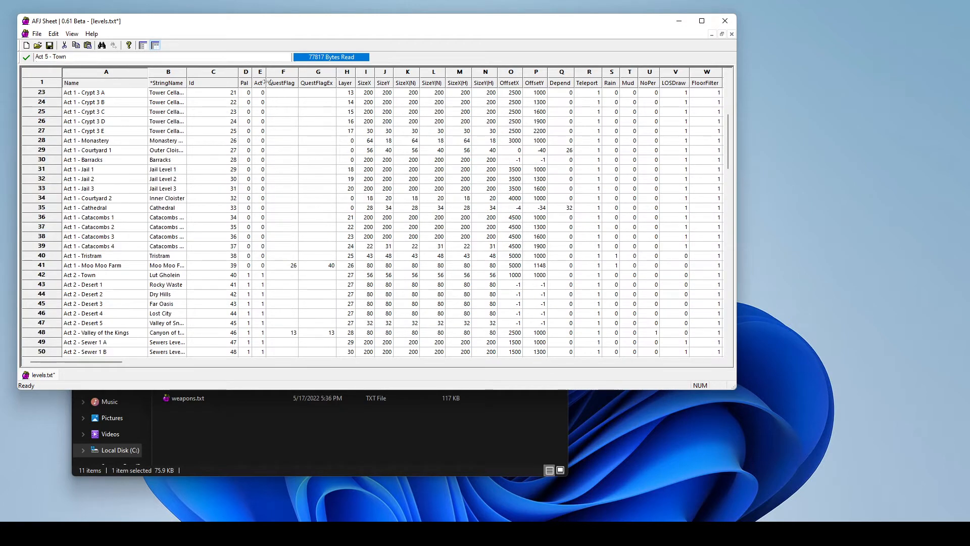
pyautogui.scroll(-20, 271, 193)
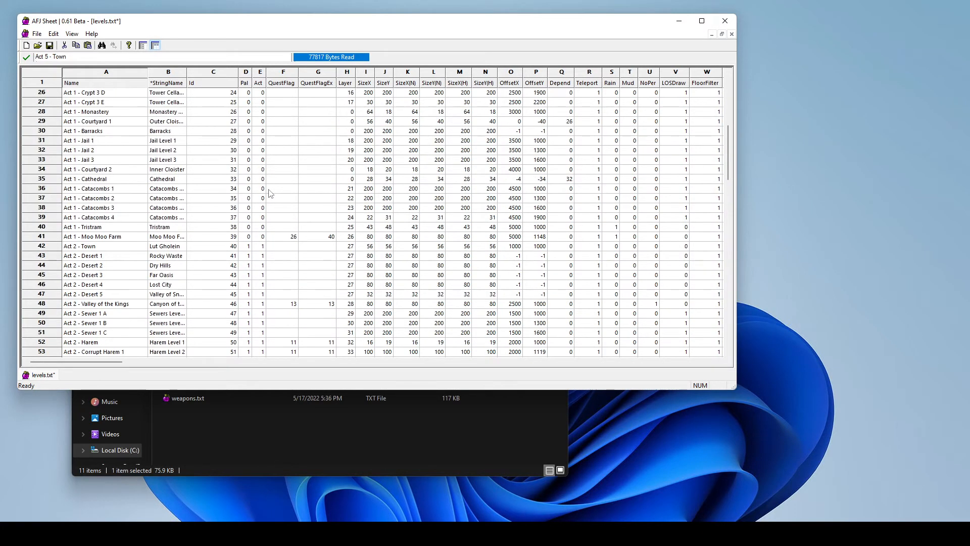
pyautogui.scroll(6, 267, 201)
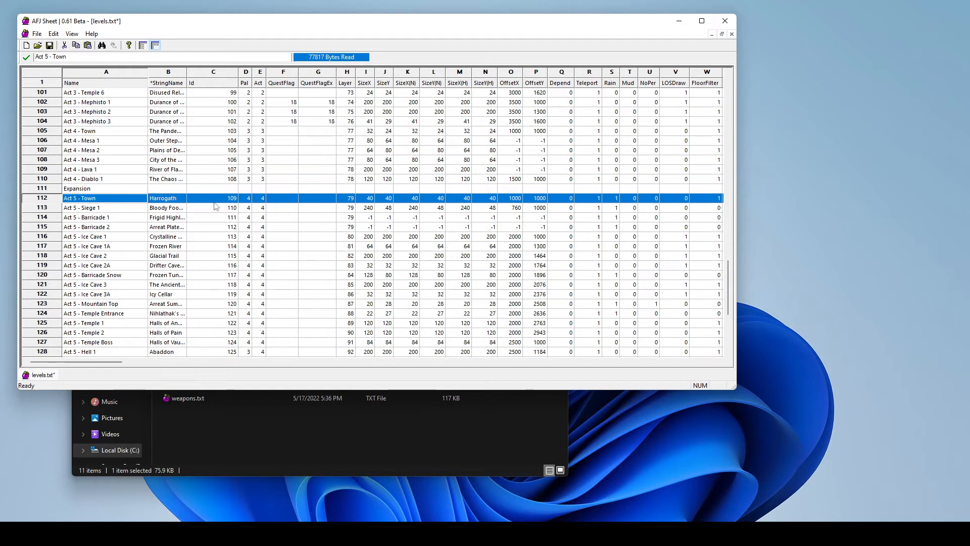
pyautogui.scroll(-6, 260, 300)
# Step: Set the Act value to 4 for the new tower and crypt levels in rows 140 to 145
pyautogui.click(260, 295)
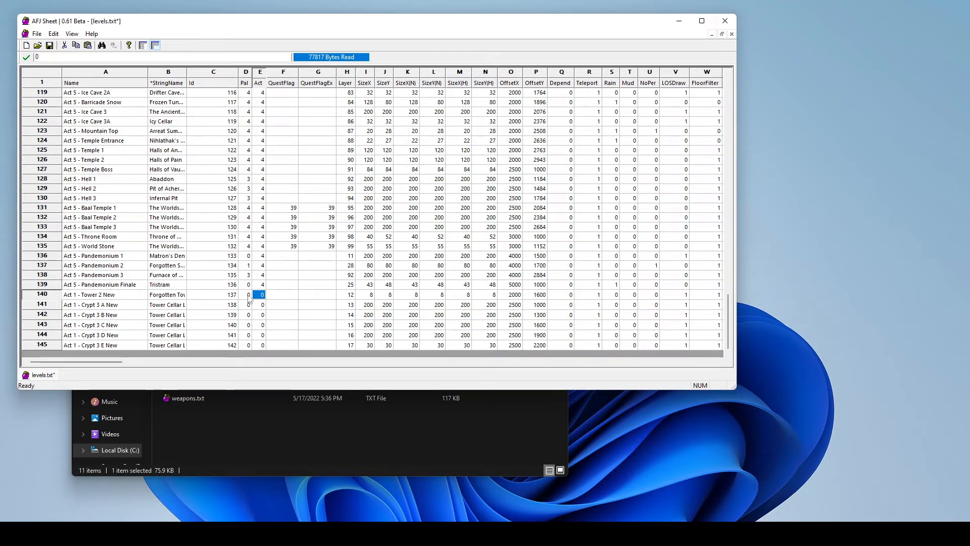
pyautogui.write('4')
pyautogui.press('Return')
pyautogui.write('4')
pyautogui.press('Return')
pyautogui.write('4')
pyautogui.press('Return')
pyautogui.write('4')
pyautogui.click(262, 345)
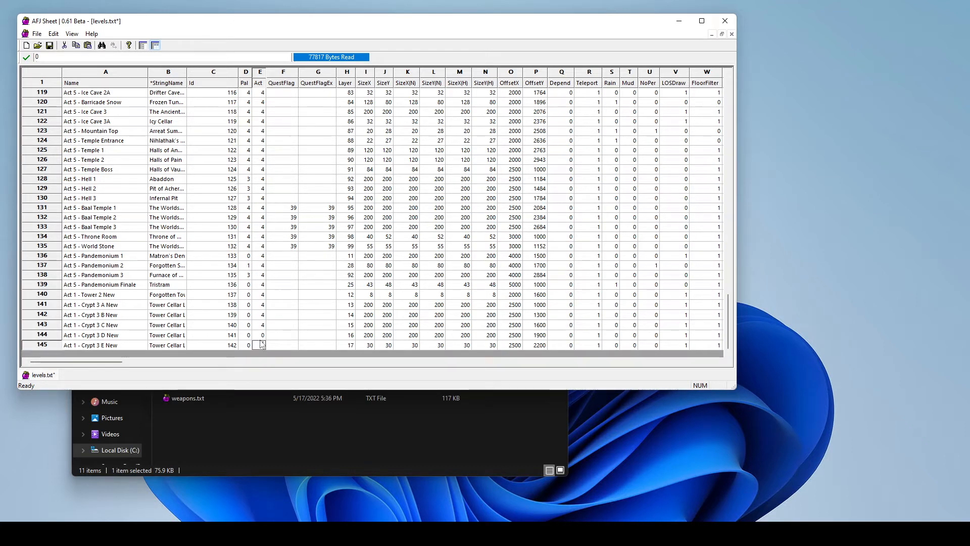
pyautogui.click(262, 335)
pyautogui.write('4')
pyautogui.click(281, 324)
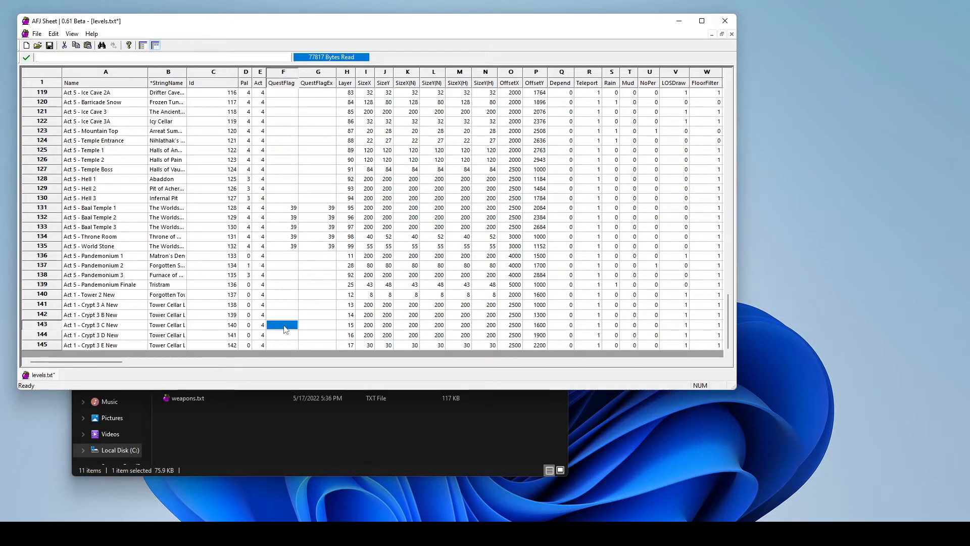
pyautogui.click(298, 275)
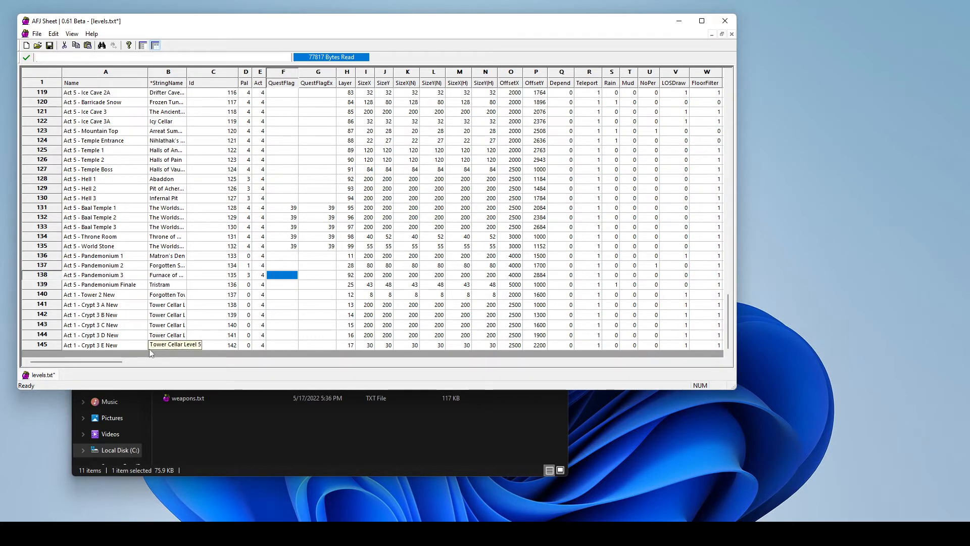
# Step: Examine the Vis0 and Vis1 columns of the new tower and crypt levels at the end of the sheet
pyautogui.moveTo(106, 363); pyautogui.dragTo(214, 362)
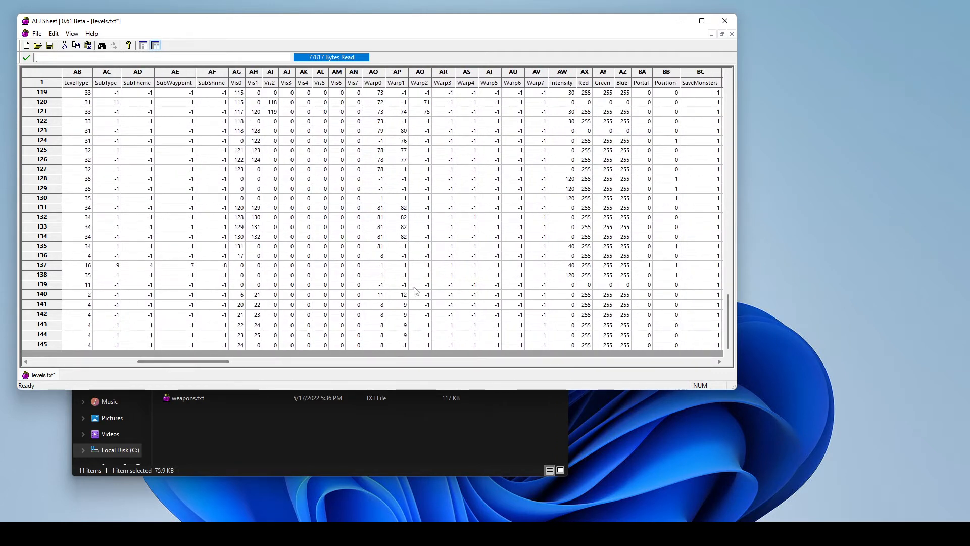
pyautogui.click(236, 73)
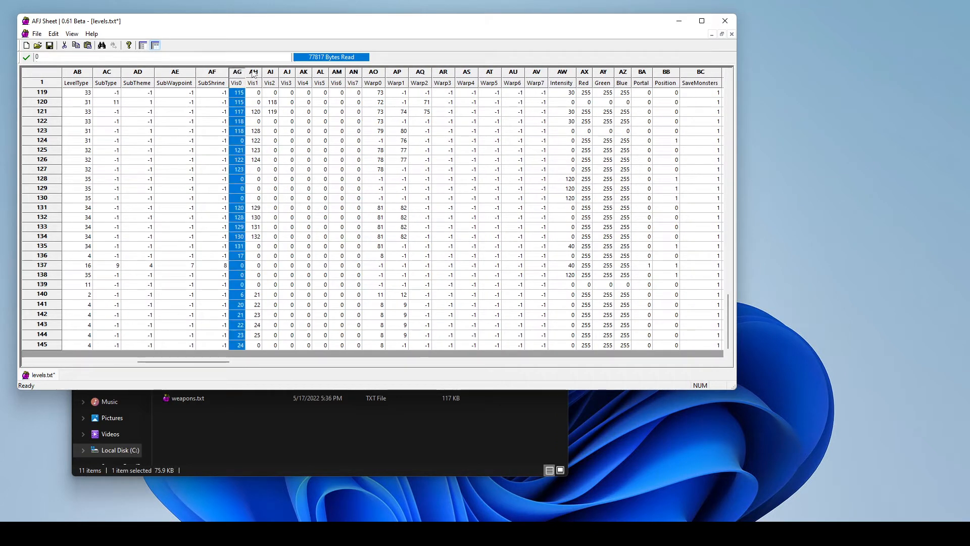
pyautogui.click(255, 72)
pyautogui.click(237, 73)
pyautogui.click(255, 72)
pyautogui.click(236, 73)
pyautogui.click(254, 72)
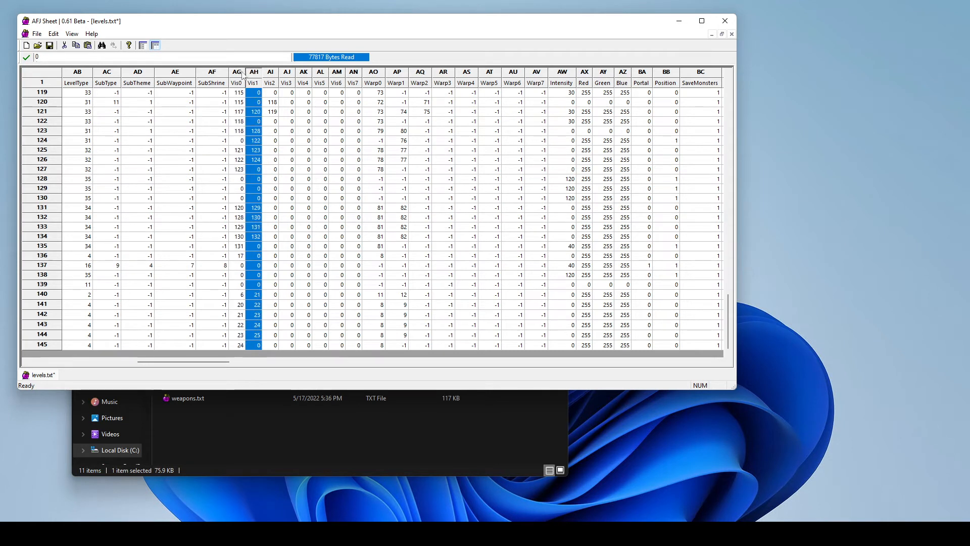
pyautogui.click(236, 73)
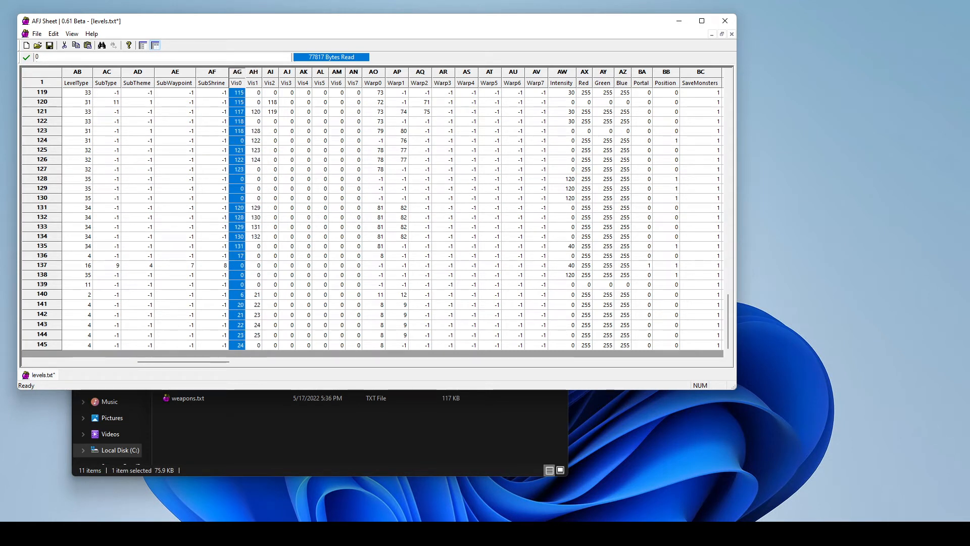
# Step: Run townwest.ds1 from the ds1edit Loader, view its Vis 0 tile in the DS1 Editor, and return to levels.txt in AFJ Sheet
pyautogui.click(323, 534)
pyautogui.click(140, 166)
pyautogui.click(132, 140)
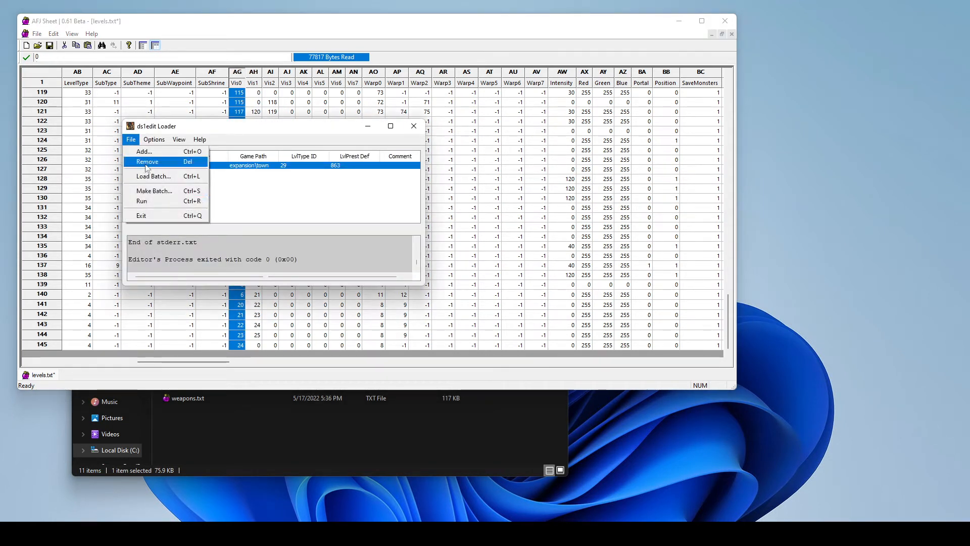
pyautogui.click(146, 200)
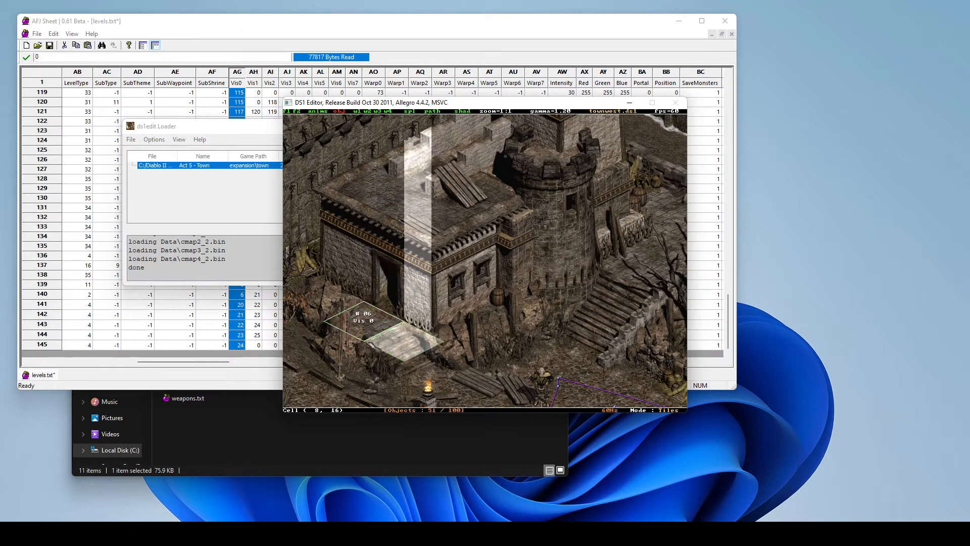
pyautogui.click(657, 30)
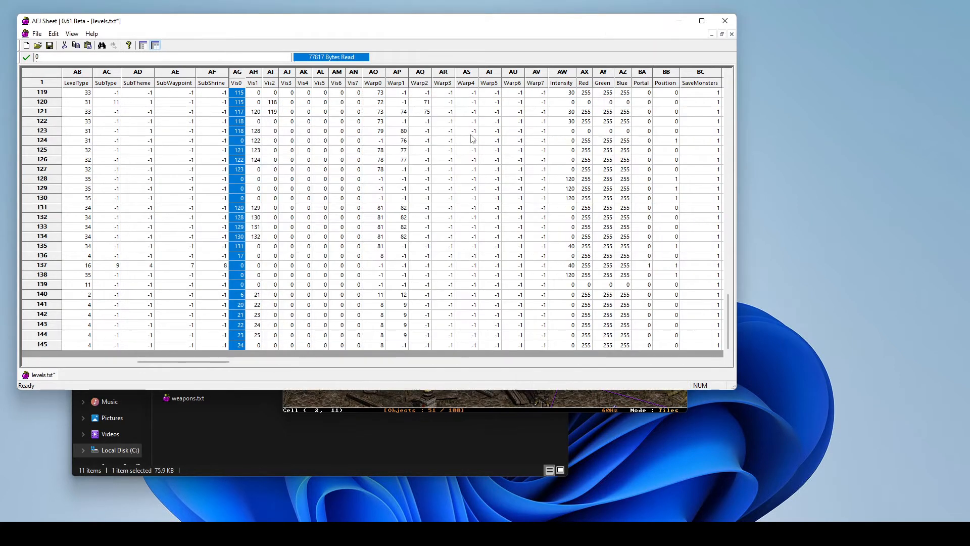
# Step: Look up which level the Vis0 value of Act 1 - Tower 2 New points to and view that level's Vis columns
pyautogui.click(236, 296)
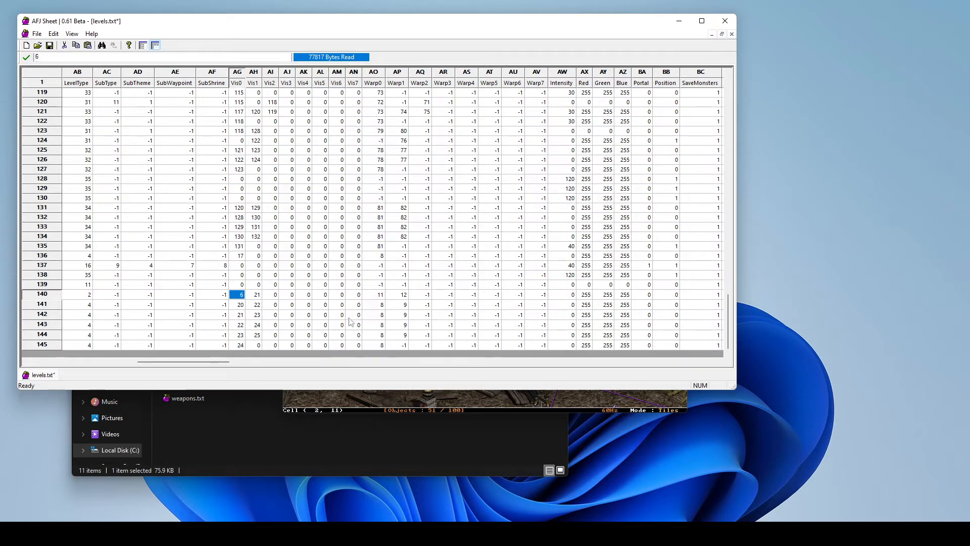
pyautogui.moveTo(227, 364); pyautogui.dragTo(108, 364)
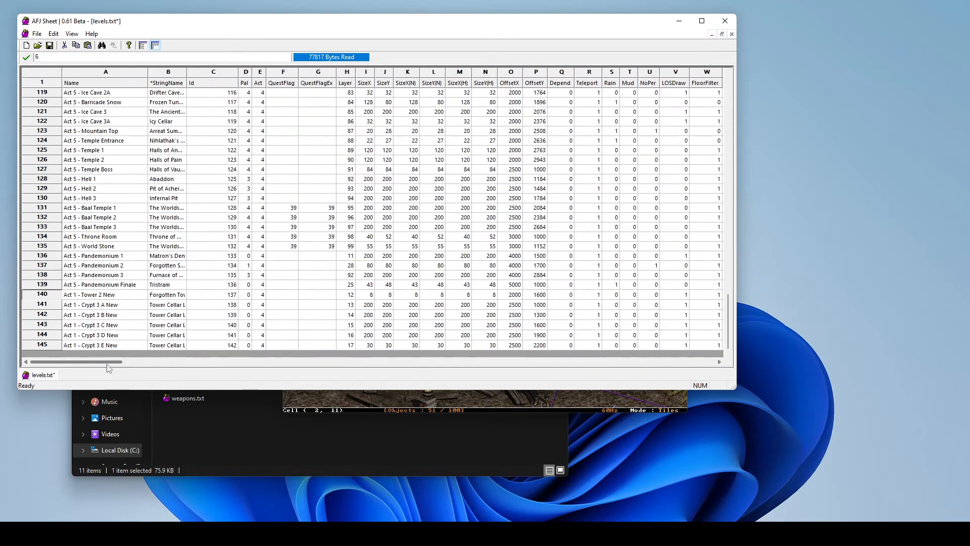
pyautogui.click(109, 297)
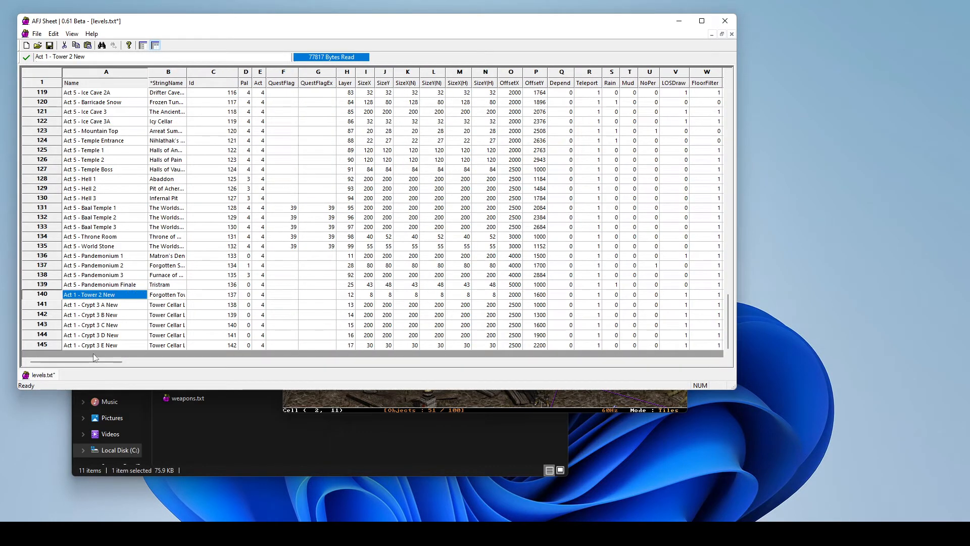
pyautogui.moveTo(94, 361); pyautogui.dragTo(192, 367)
pyautogui.click(295, 295)
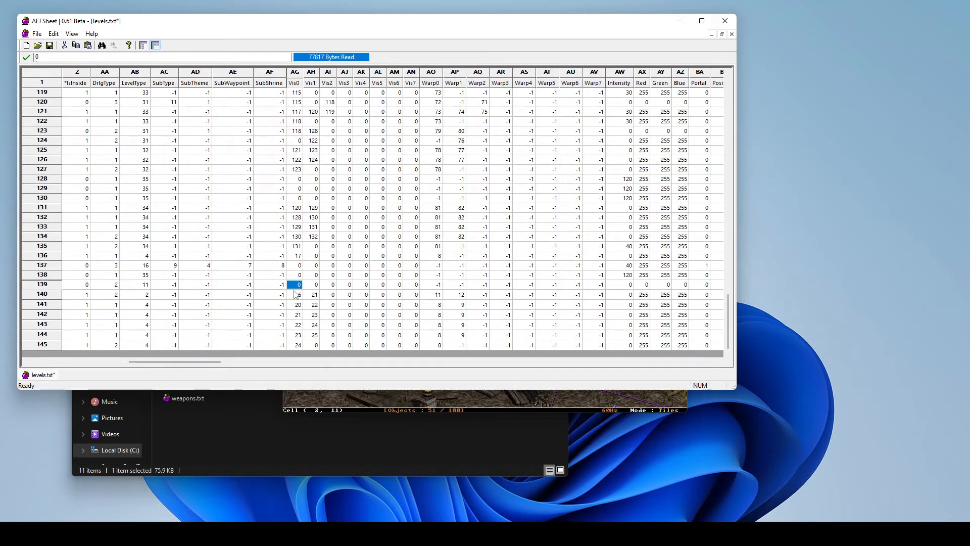
pyautogui.moveTo(189, 360); pyautogui.dragTo(81, 368)
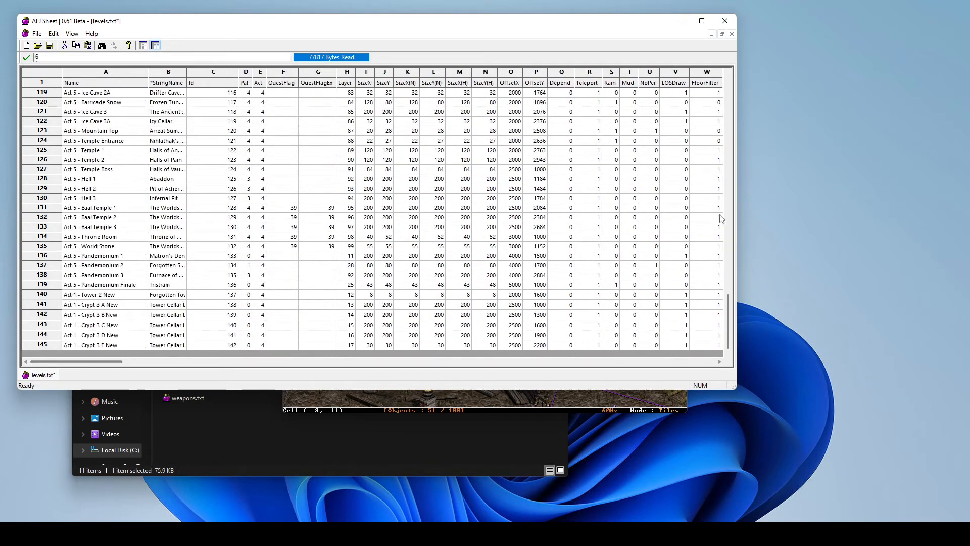
pyautogui.moveTo(729, 313); pyautogui.dragTo(728, 81)
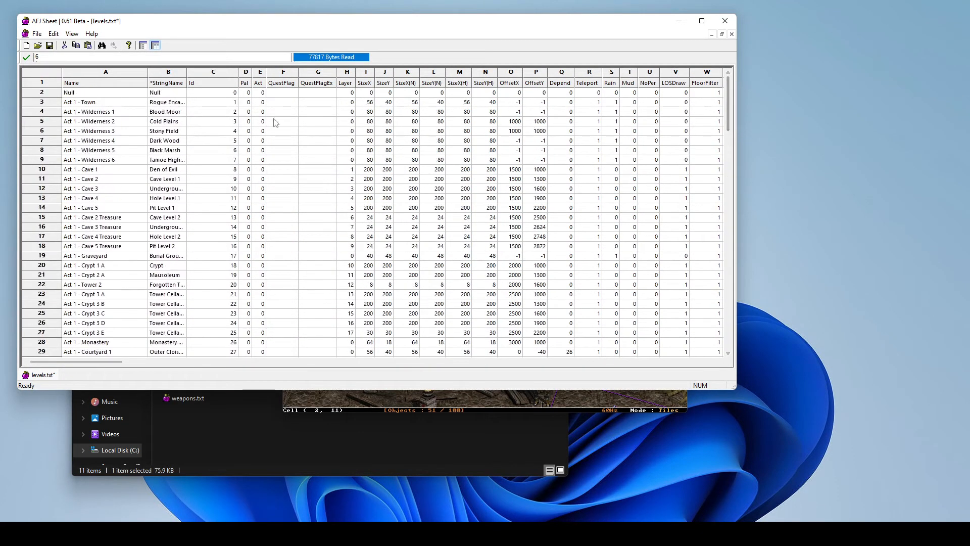
pyautogui.click(220, 153)
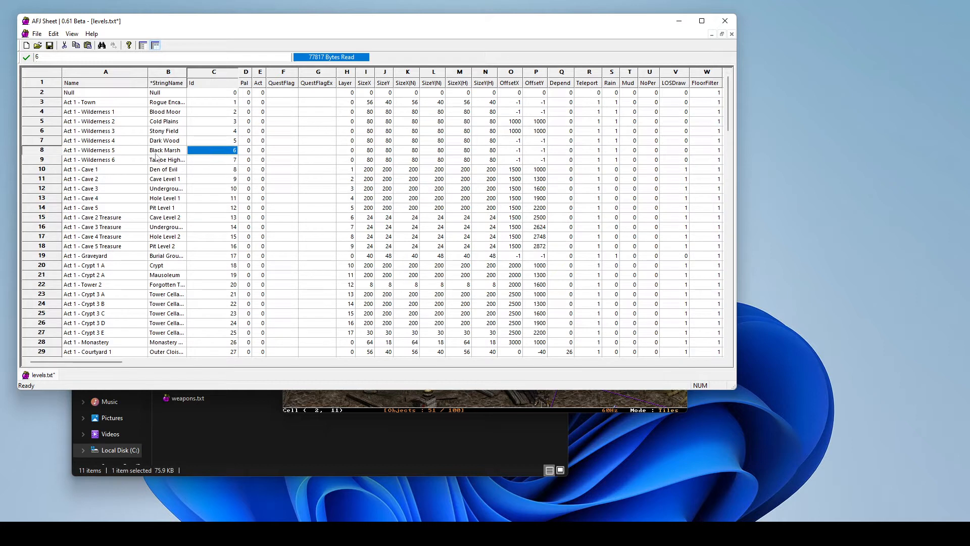
pyautogui.click(122, 154)
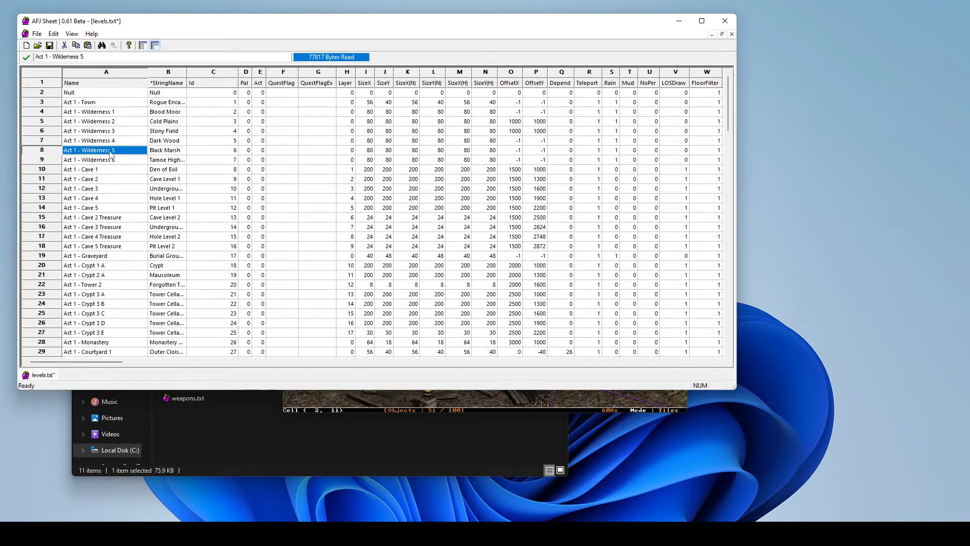
pyautogui.click(180, 156)
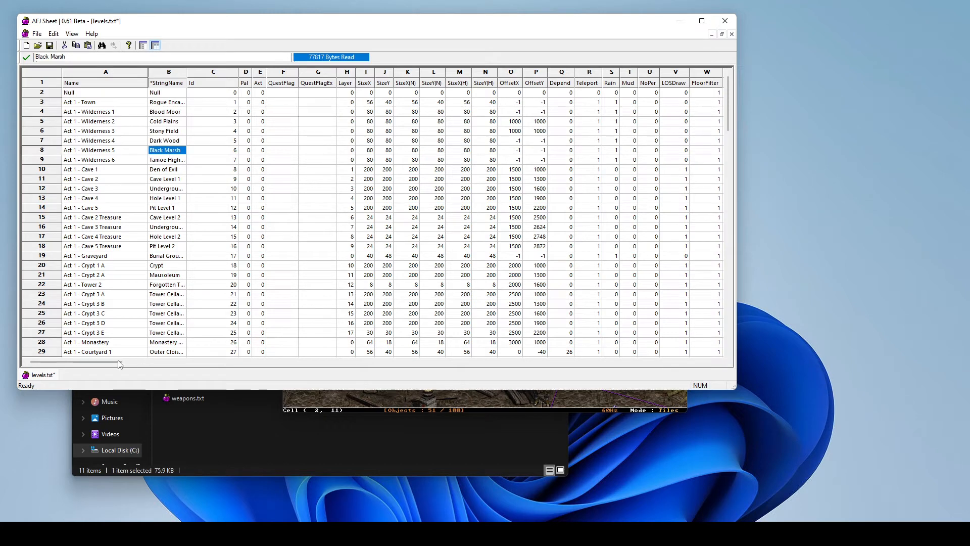
pyautogui.moveTo(119, 364); pyautogui.dragTo(198, 365)
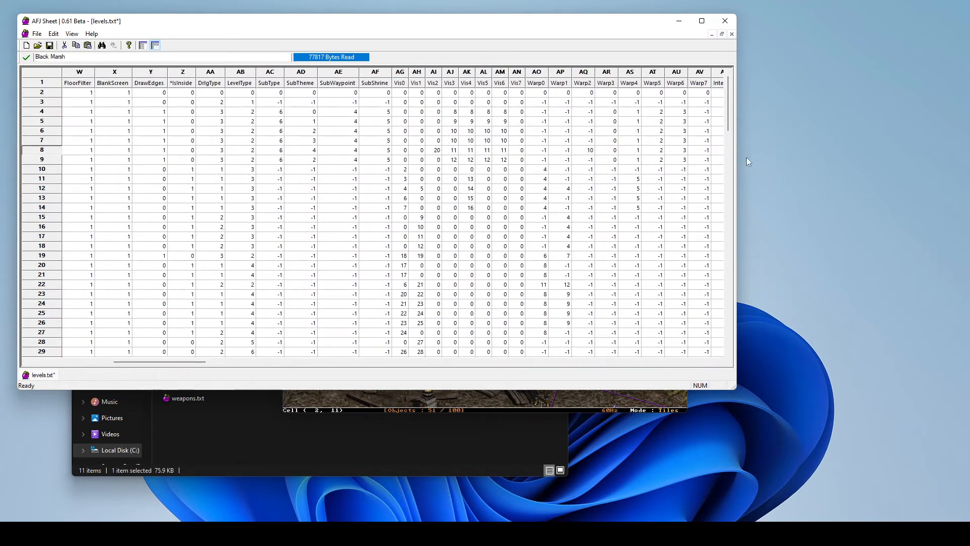
# Step: Set Vis0 of the Act 1 - Tower 2 New row to 109, the Id of Act 5 - Town
pyautogui.moveTo(728, 121); pyautogui.dragTo(752, 350)
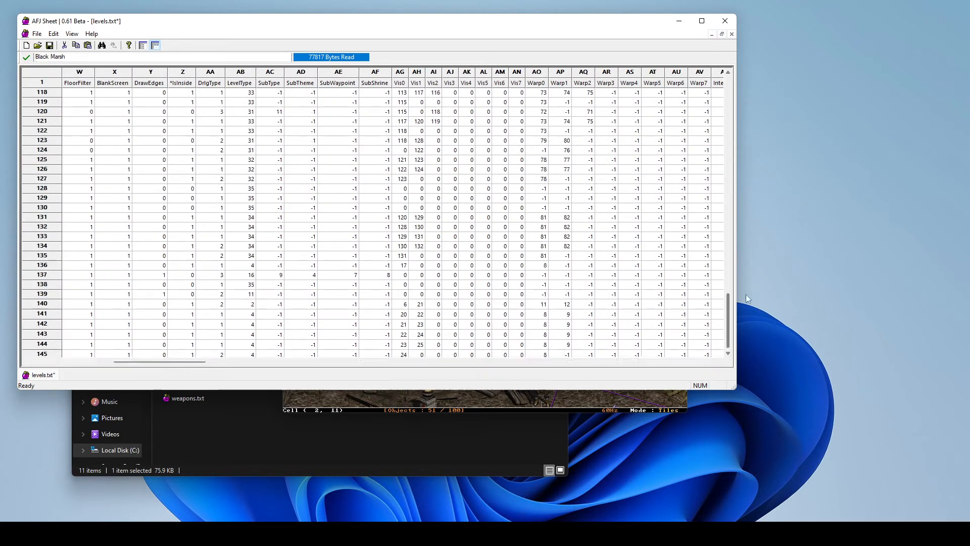
pyautogui.moveTo(746, 298); pyautogui.dragTo(747, 251)
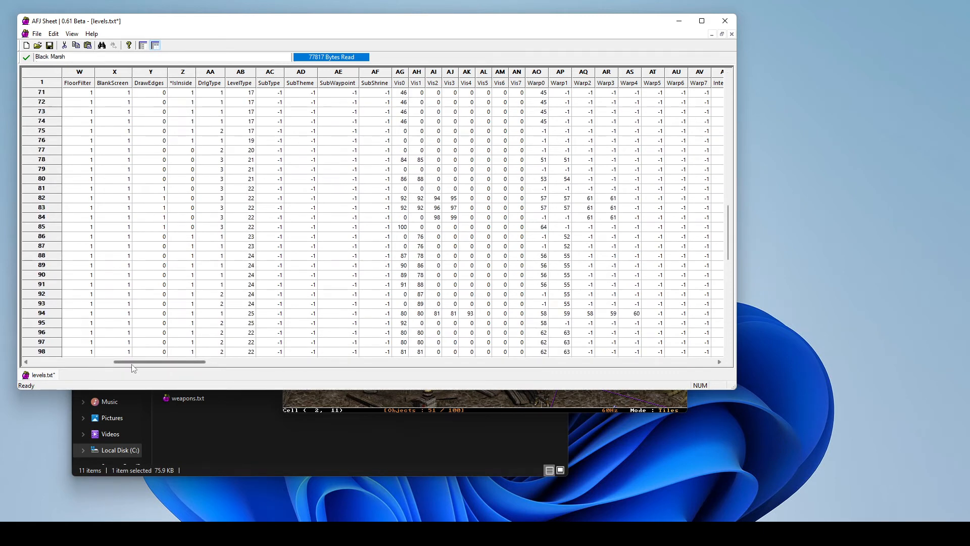
pyautogui.moveTo(131, 363); pyautogui.dragTo(9, 365)
pyautogui.scroll(-5, 276, 291)
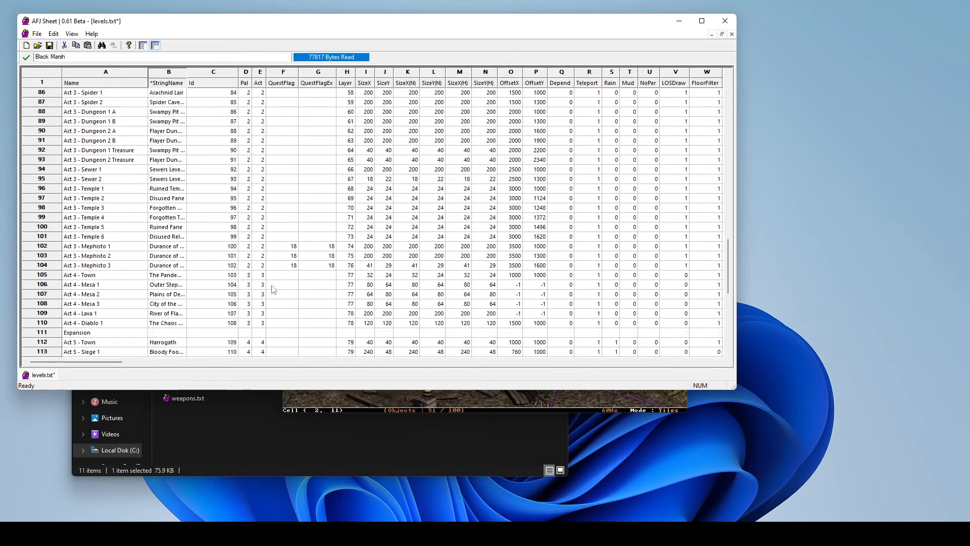
pyautogui.scroll(-6, 273, 288)
pyautogui.scroll(1, 203, 243)
pyautogui.click(111, 198)
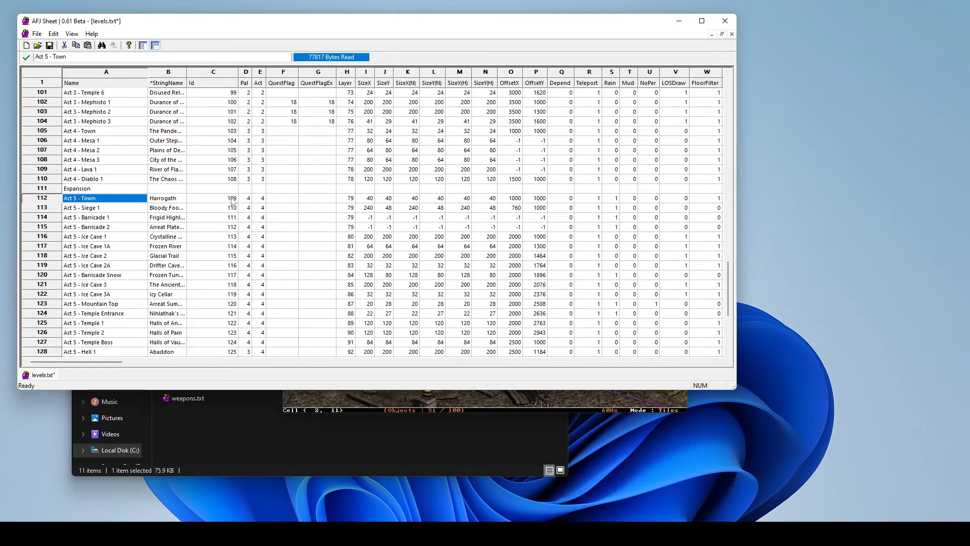
pyautogui.click(209, 198)
pyautogui.moveTo(111, 369); pyautogui.dragTo(216, 369)
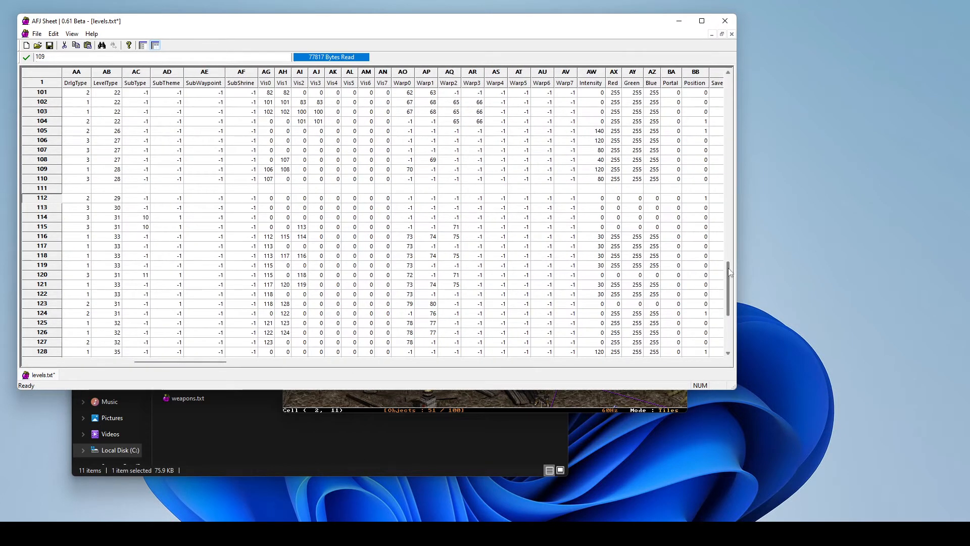
pyautogui.moveTo(728, 288); pyautogui.dragTo(728, 321)
pyautogui.click(269, 296)
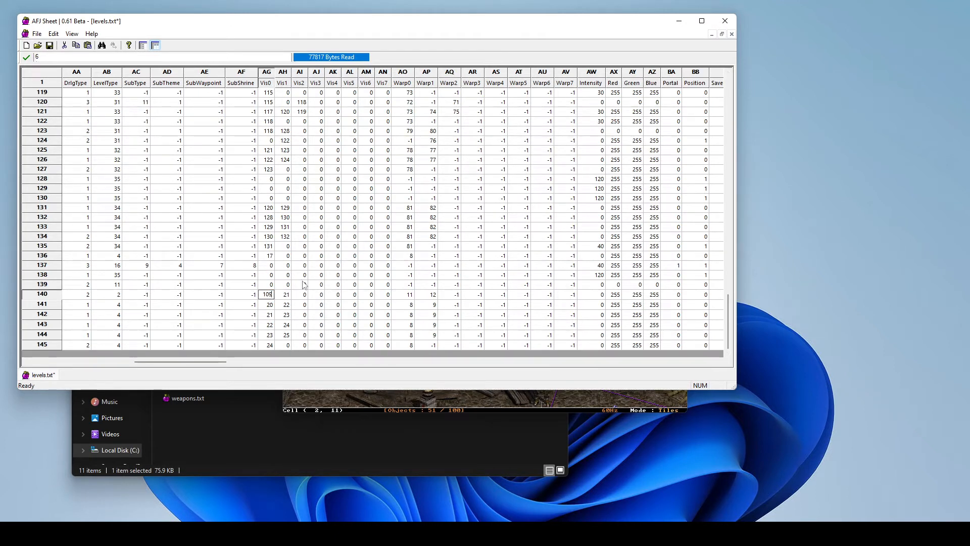
pyautogui.click(305, 285)
# Step: Freeze the Name column so the level names stay beside the Vis and Warp columns around the Act 5 - Town row
pyautogui.scroll(2, 385, 240)
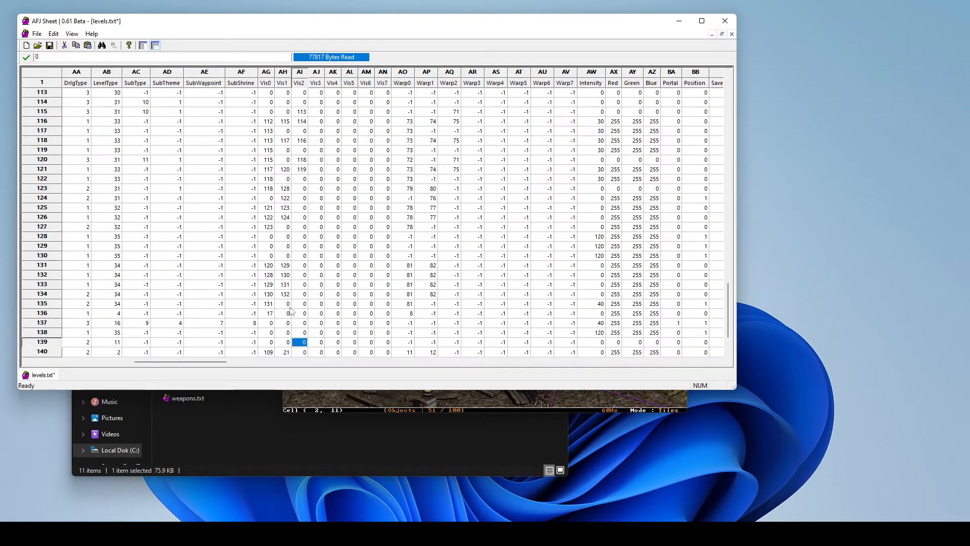
pyautogui.moveTo(180, 362); pyautogui.dragTo(202, 373)
pyautogui.scroll(2, 125, 159)
pyautogui.click(57, 142)
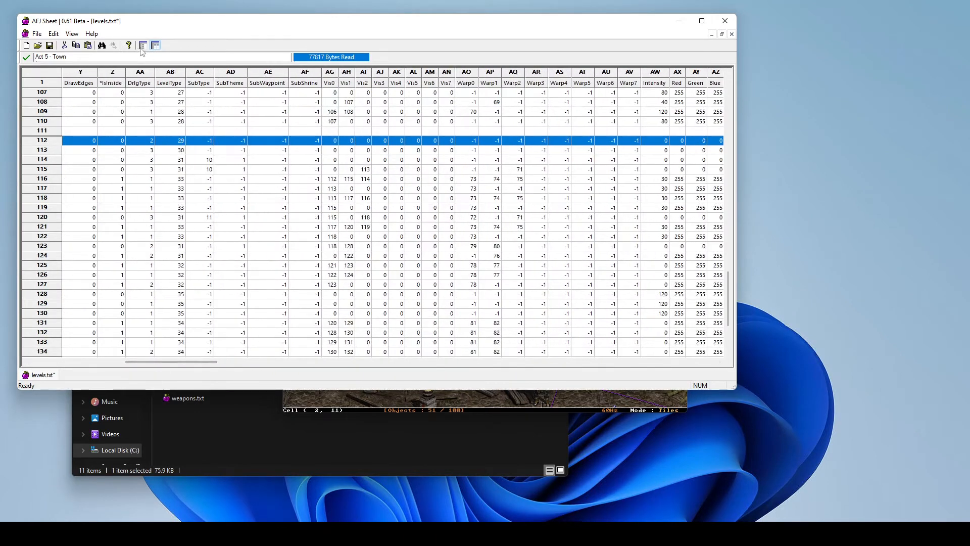
pyautogui.click(143, 45)
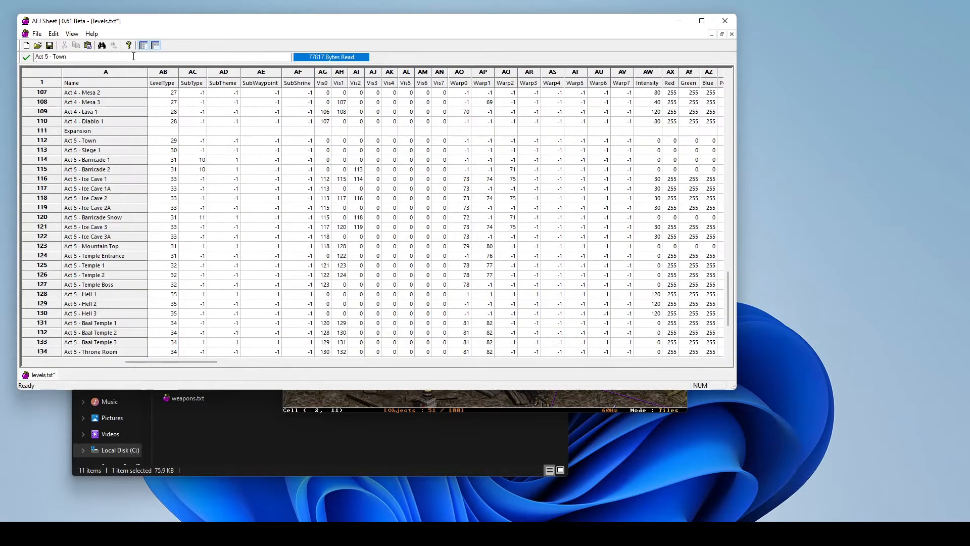
pyautogui.click(325, 142)
pyautogui.click(96, 142)
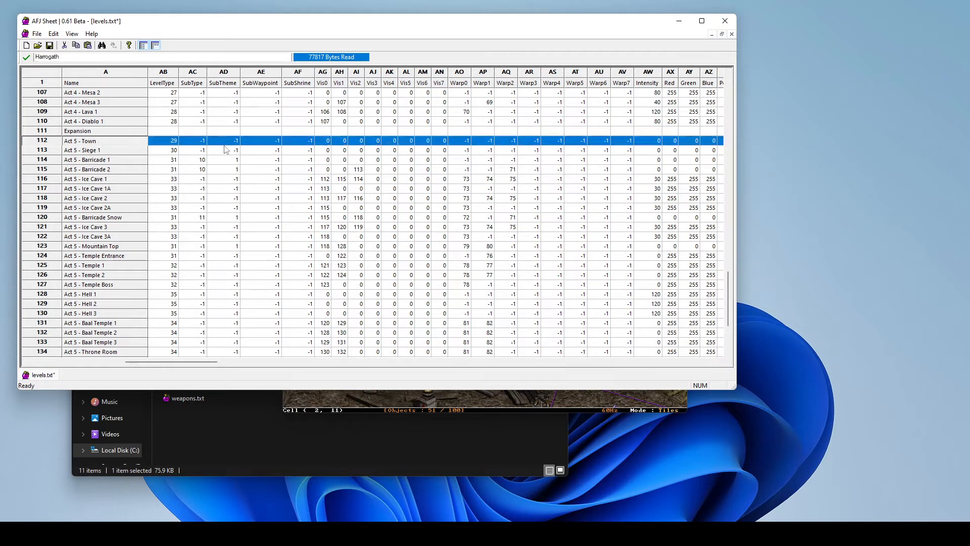
# Step: Set Vis0 of the Act 5 - Town row to 137, the Id of Act 1 - Tower 2 New
pyautogui.click(326, 142)
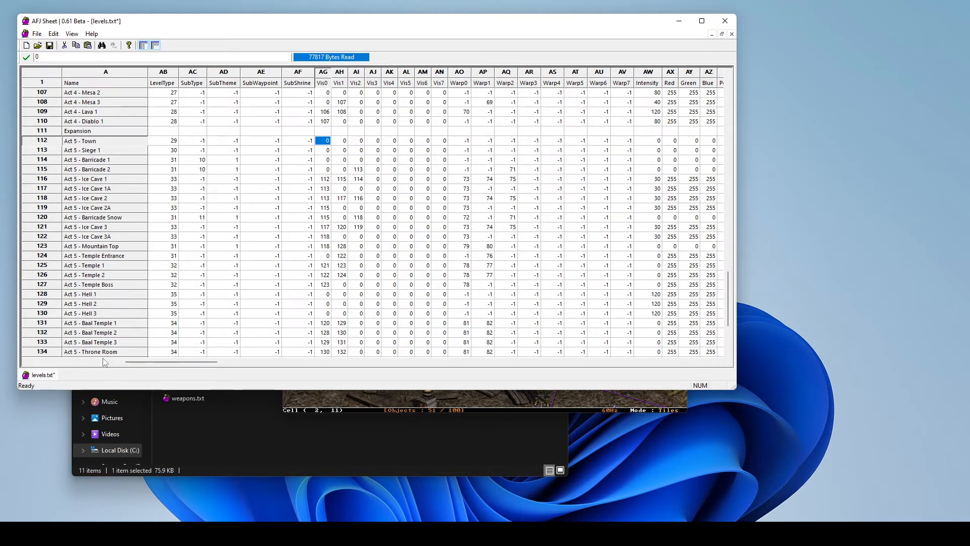
pyautogui.moveTo(138, 362); pyautogui.dragTo(11, 363)
pyautogui.scroll(-4, 200, 287)
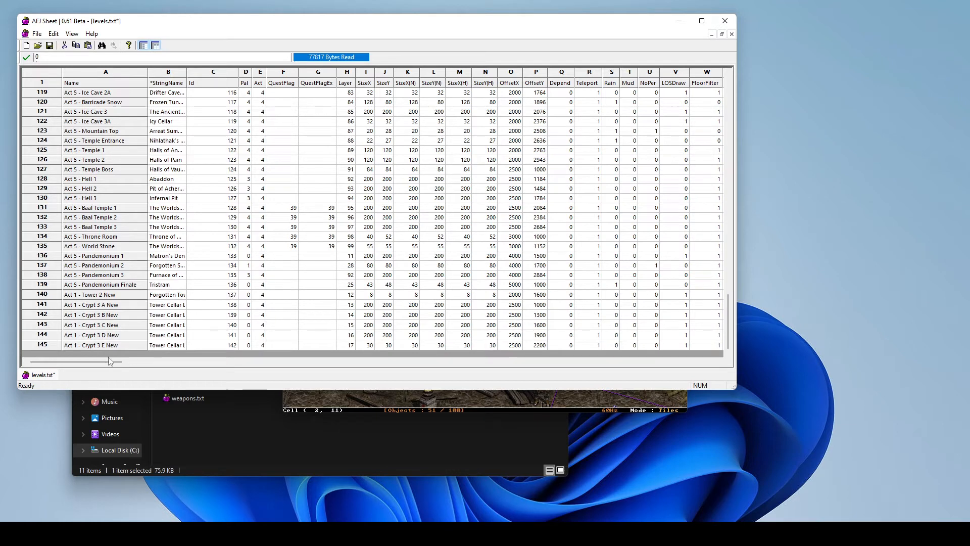
pyautogui.scroll(5, 110, 361)
pyautogui.moveTo(110, 362); pyautogui.dragTo(186, 371)
pyautogui.write('137')
pyautogui.click(635, 169)
# Step: Compare the Warp0 value of the Act 5 - Town row with the Vis 0 tile at the building entrance in the DS1 Editor
pyautogui.click(401, 171)
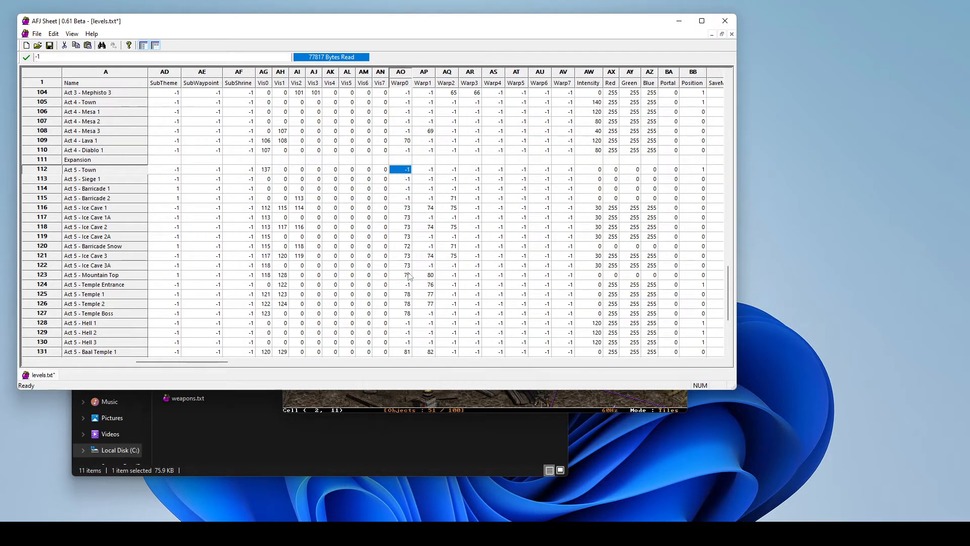
pyautogui.click(485, 407)
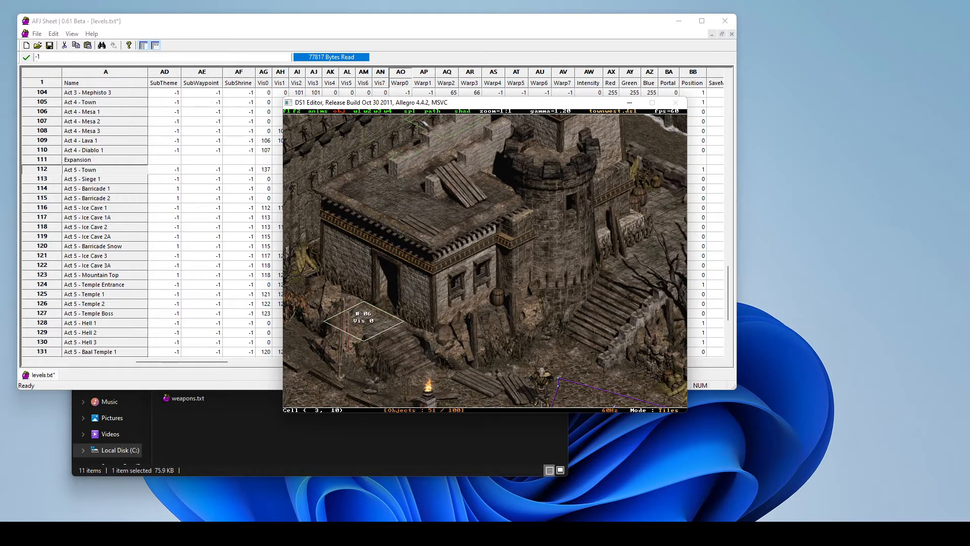
pyautogui.click(405, 33)
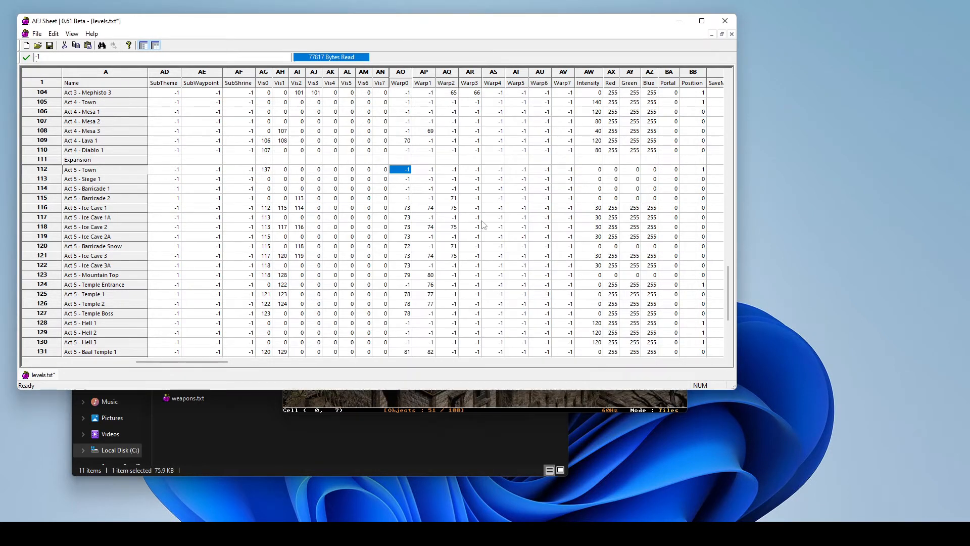
pyautogui.click(482, 404)
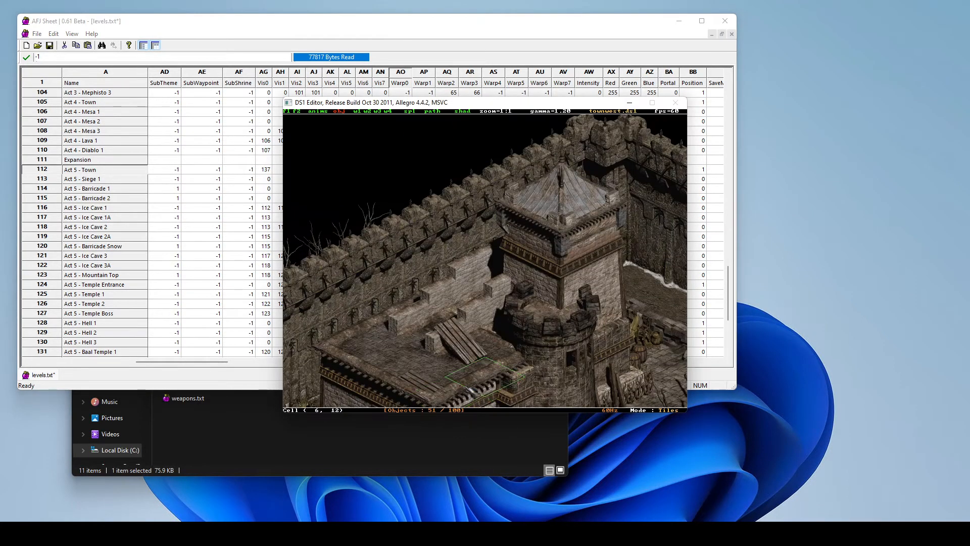
pyautogui.press('Down')
pyautogui.press('Up')
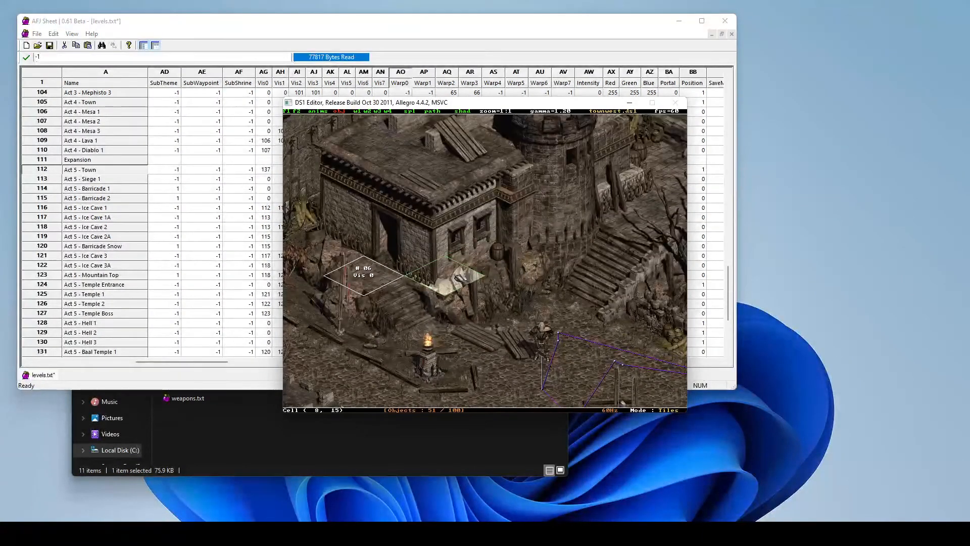
pyautogui.click(453, 40)
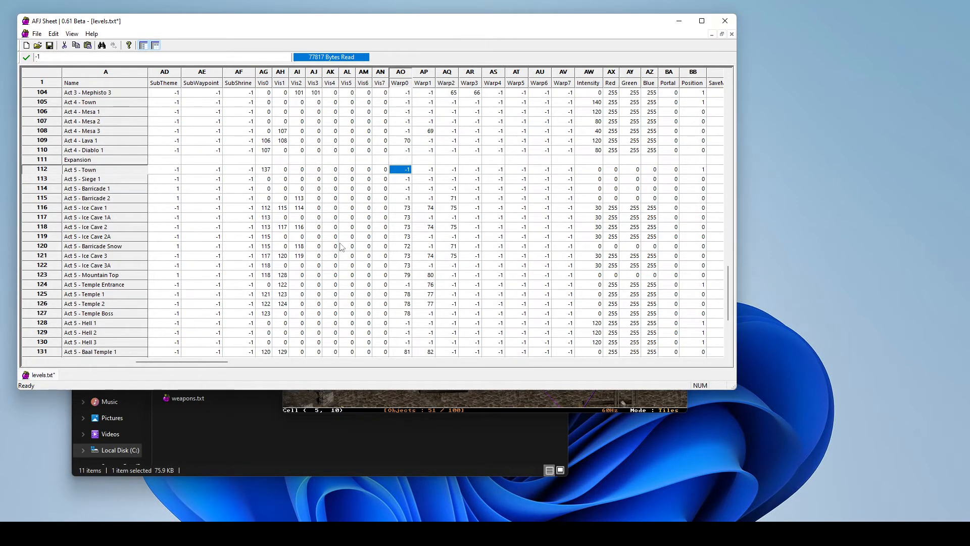
pyautogui.scroll(-5, 346, 247)
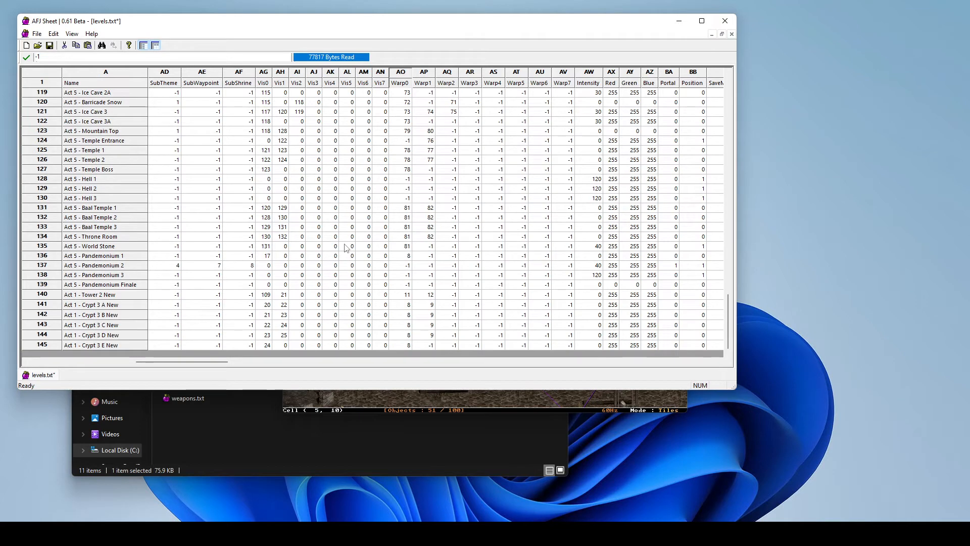
# Step: Open lvlwarp.txt from the mod's excel folder and widen its Name column to show the full warp names
pyautogui.click(222, 433)
pyautogui.click(195, 320)
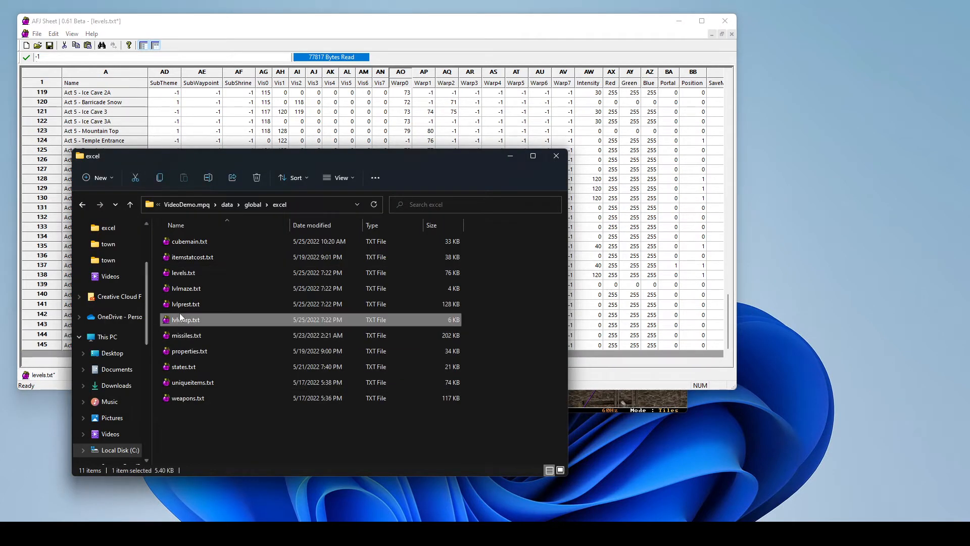
pyautogui.moveTo(215, 43); pyautogui.dragTo(213, 45)
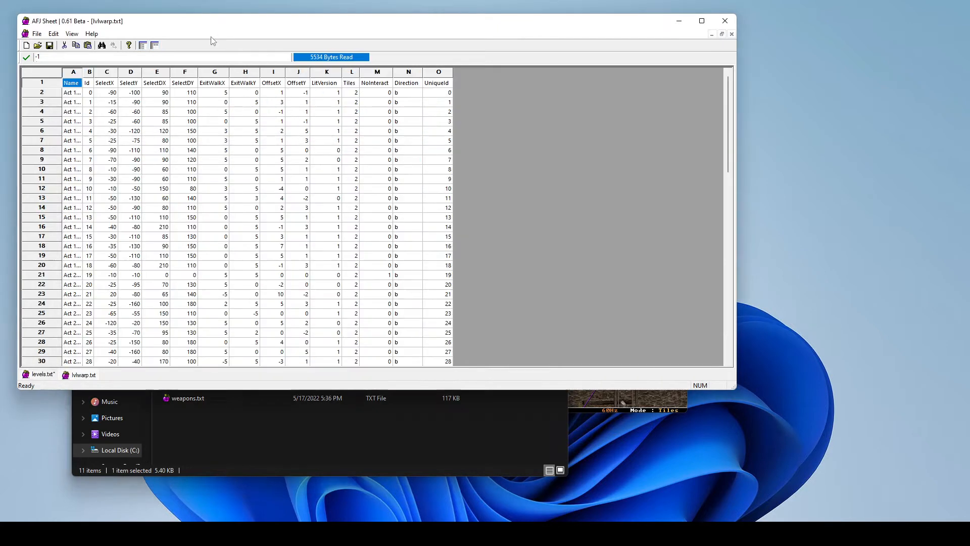
pyautogui.doubleClick(84, 71)
# Step: Add one blank row below Act 5 Baal Temple Down R at the end of lvlwarp.txt
pyautogui.scroll(-20, 236, 286)
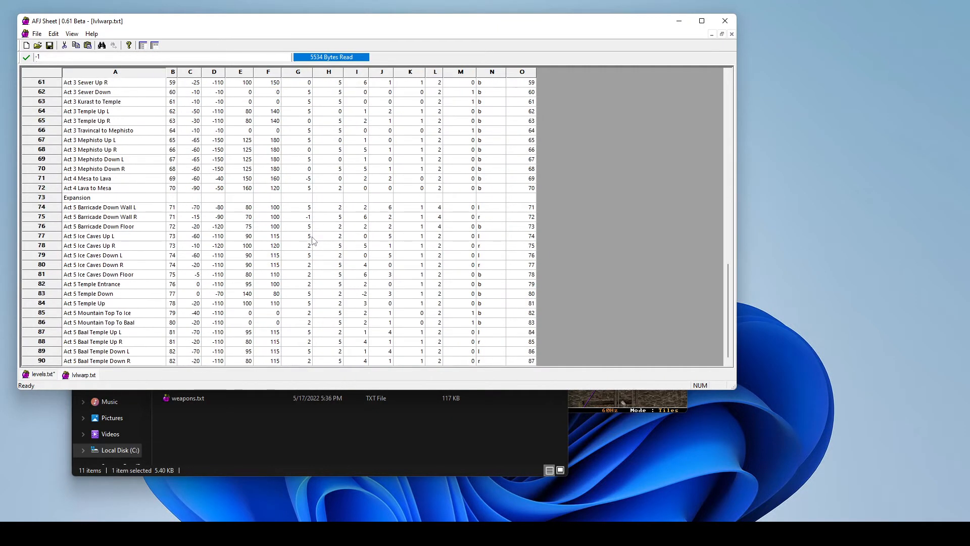
pyautogui.rightClick(56, 364)
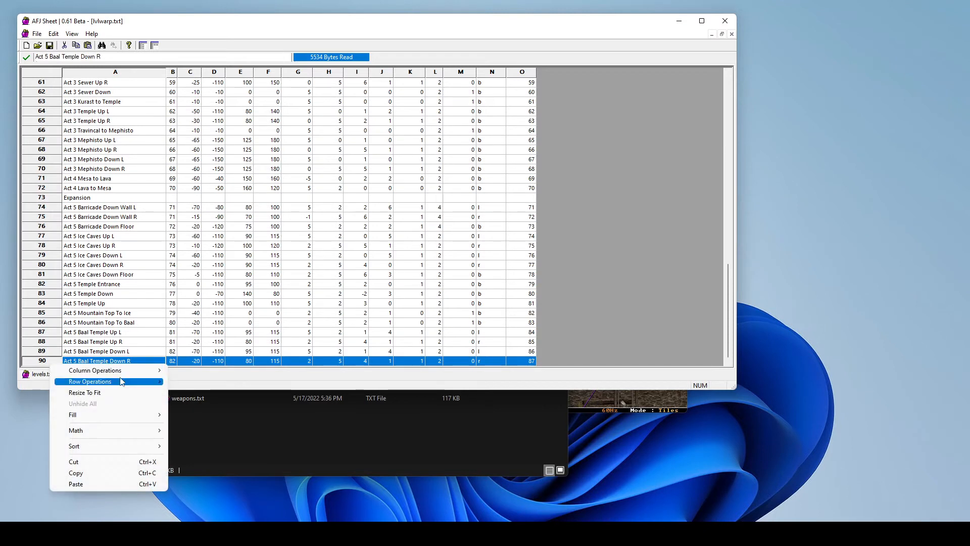
pyautogui.moveTo(111, 382)
pyautogui.click(196, 382)
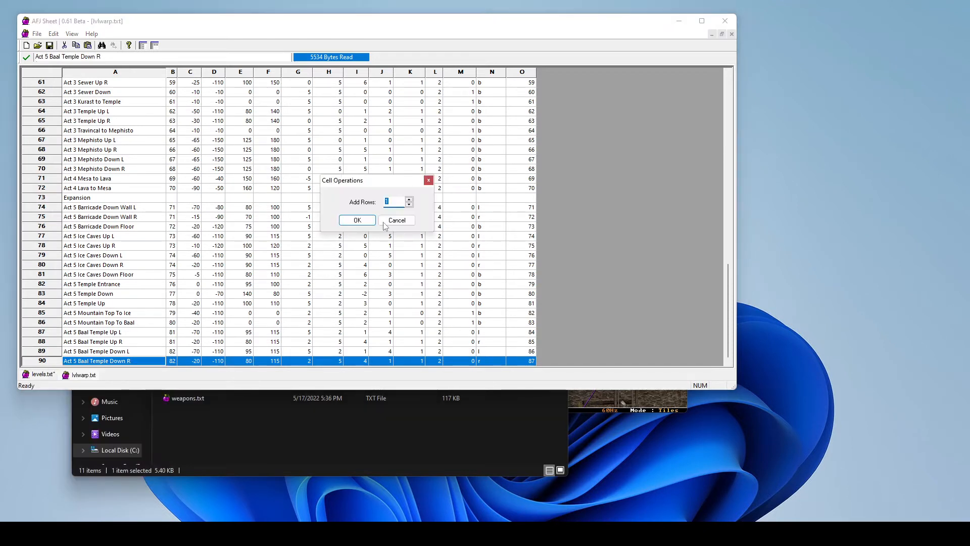
pyautogui.click(361, 226)
pyautogui.scroll(-1, 362, 226)
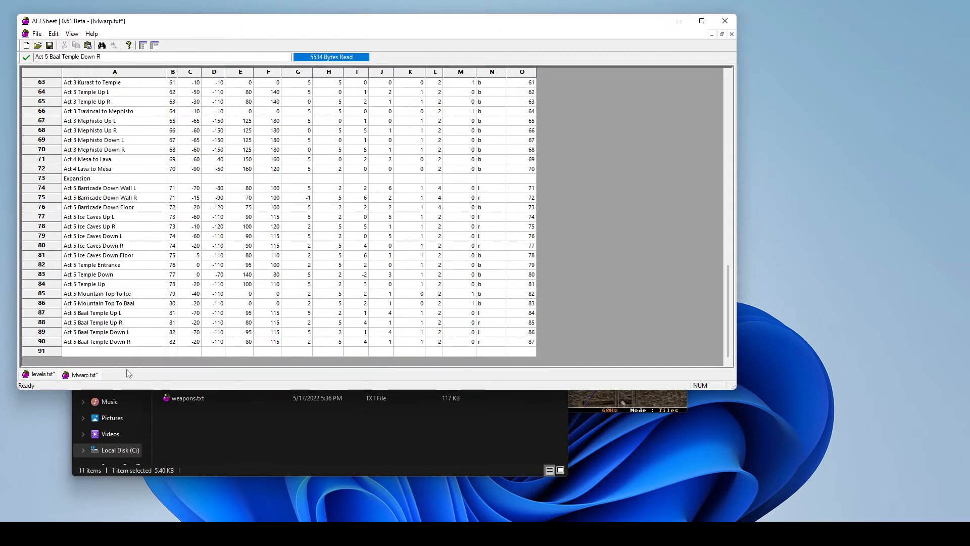
# Step: Set the Id of the blank row 91 to 83 and its UniqueId to 88
pyautogui.click(124, 352)
pyautogui.click(172, 351)
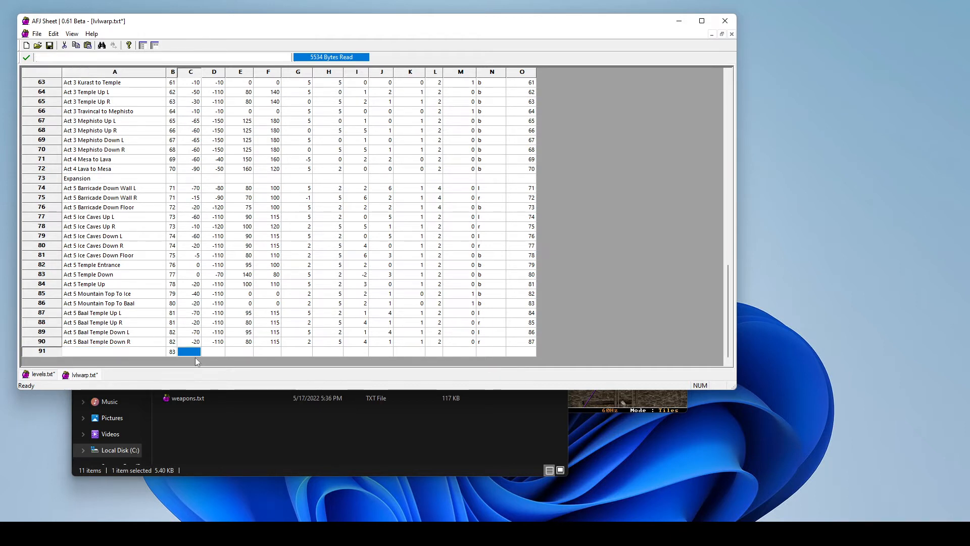
pyautogui.click(520, 352)
pyautogui.click(451, 317)
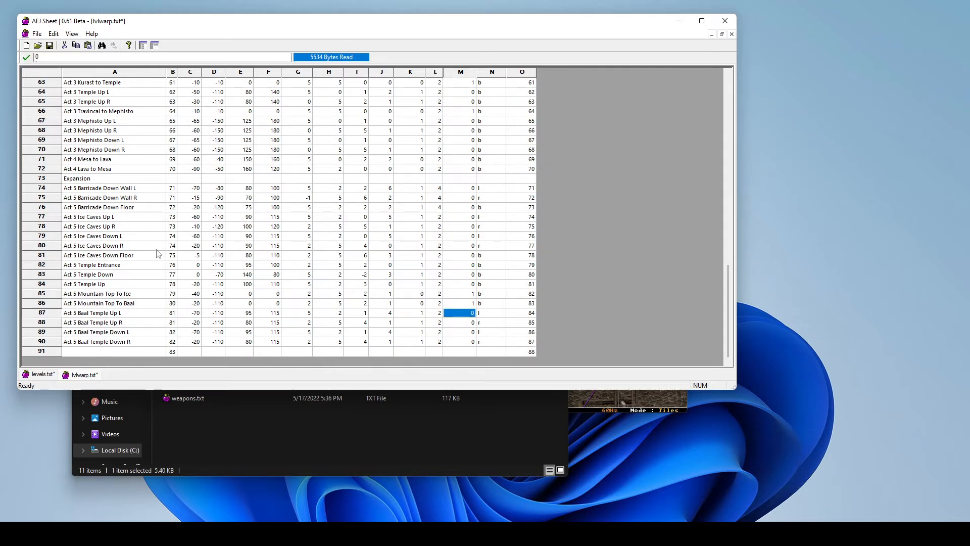
# Step: Freeze the header row of lvlwarp.txt and compare the Id and UniqueId columns down to row 91
pyautogui.click(155, 45)
pyautogui.click(172, 71)
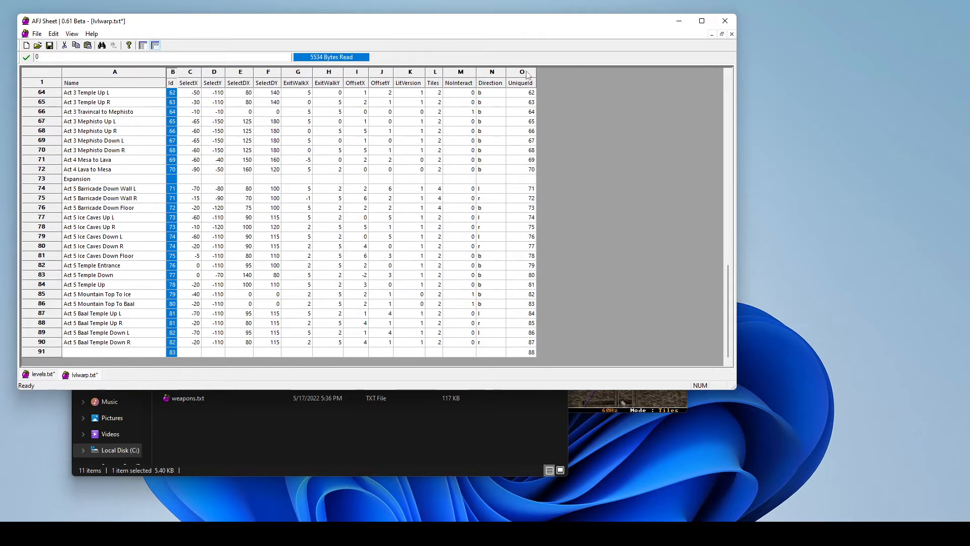
pyautogui.click(524, 72)
pyautogui.click(172, 74)
pyautogui.click(171, 352)
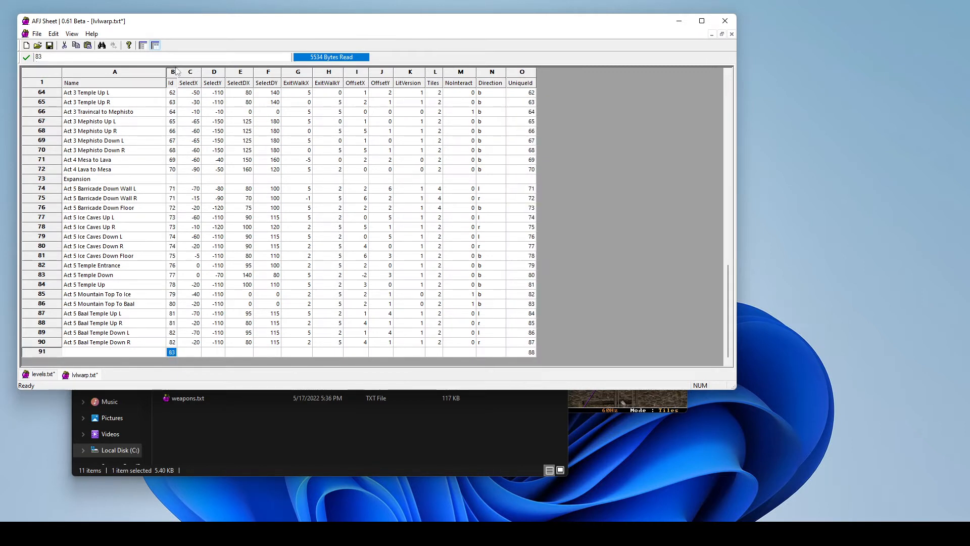
pyautogui.click(522, 72)
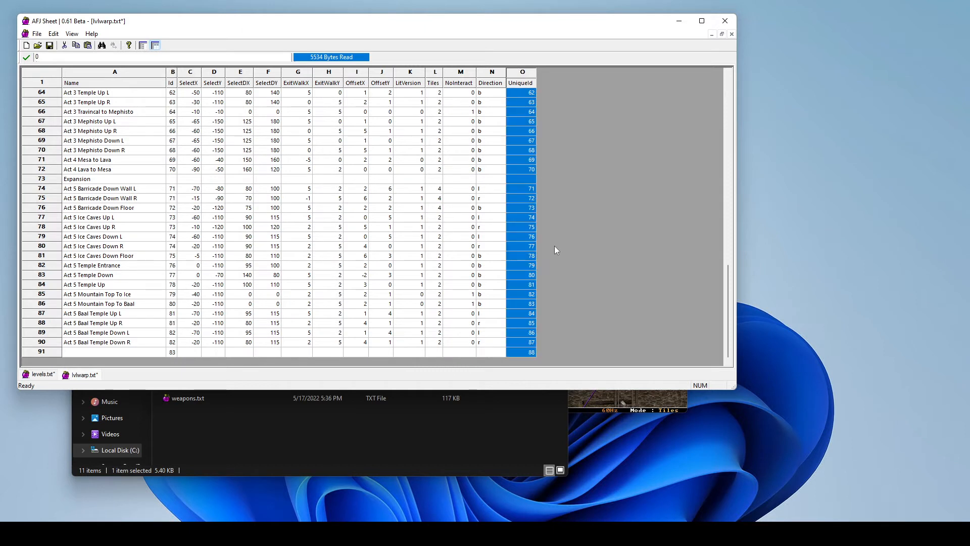
pyautogui.click(520, 352)
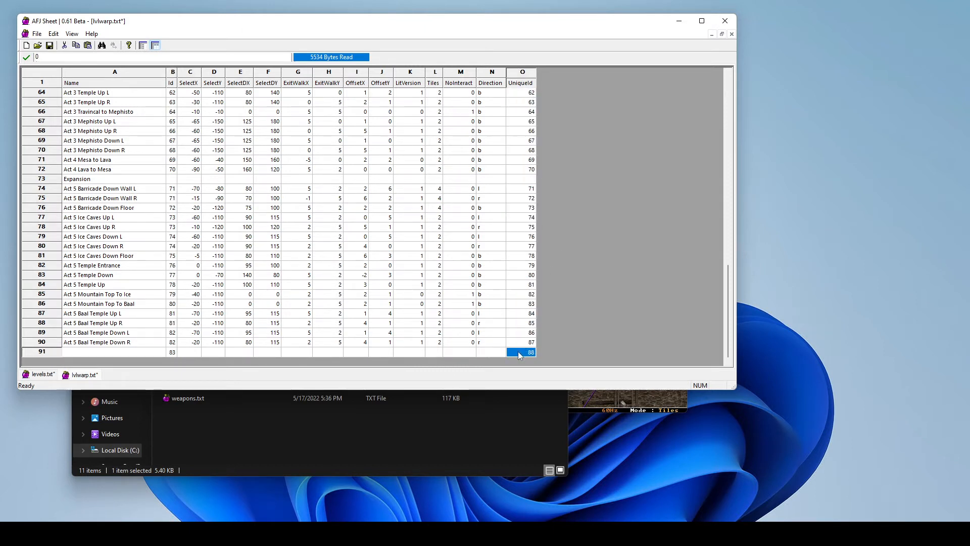
pyautogui.click(526, 217)
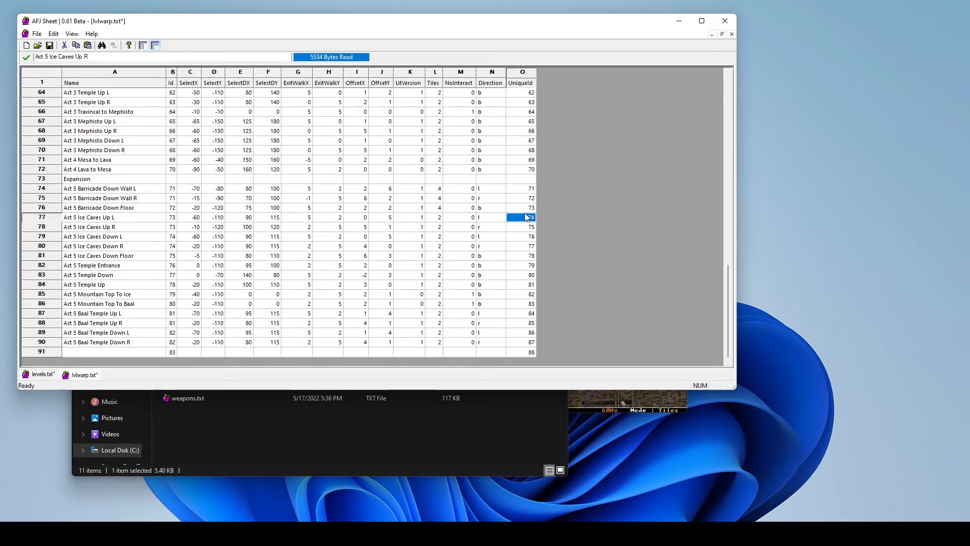
pyautogui.click(521, 314)
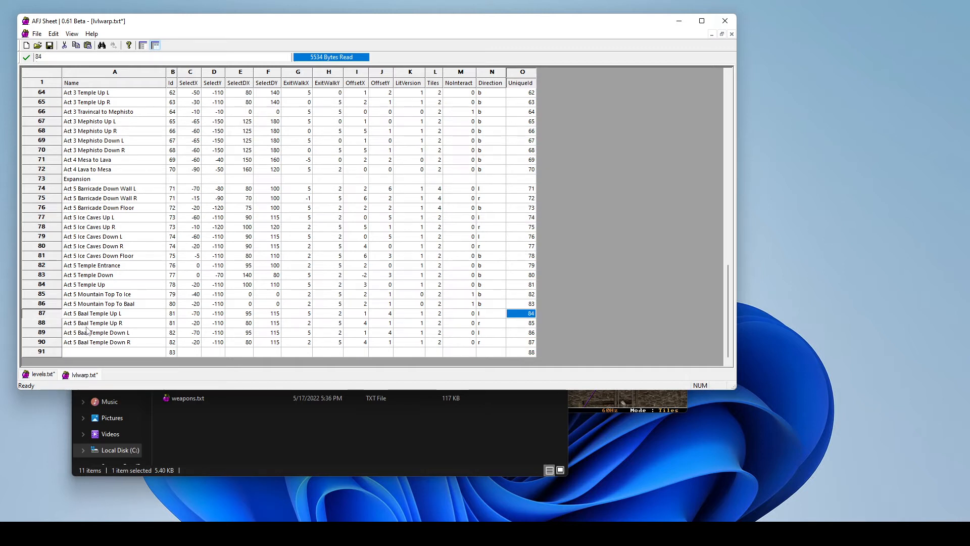
# Step: Examine the Direction values of the paired Act 5 Baal Temple rows and of the Act 5 Temple Down row
pyautogui.click(43, 324)
pyautogui.click(42, 334)
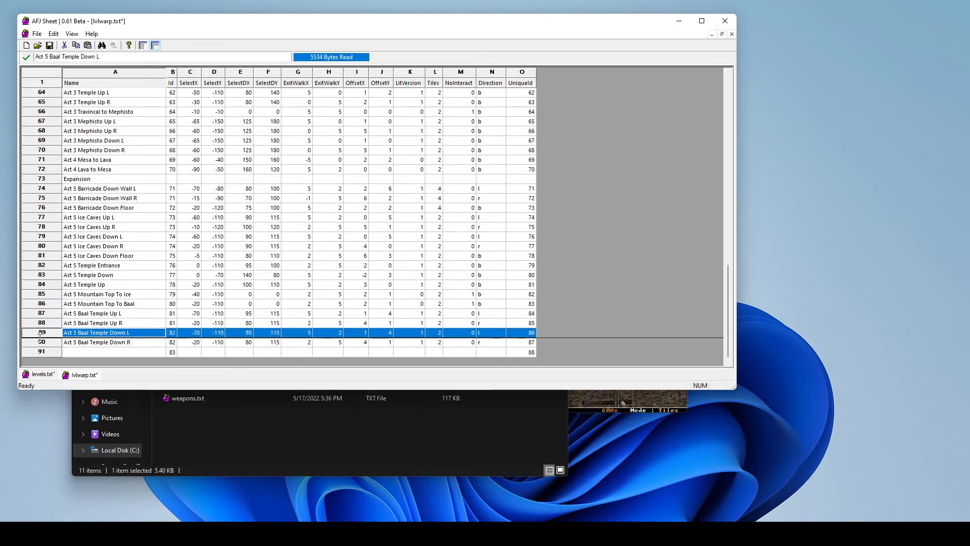
pyautogui.keyDown('shift'); pyautogui.click(42, 343); pyautogui.keyUp('shift')
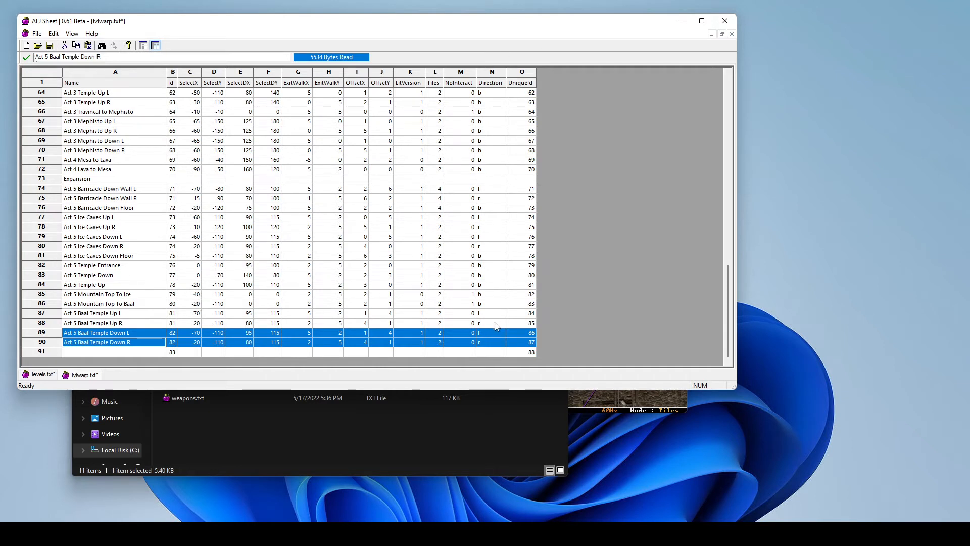
pyautogui.click(482, 333)
pyautogui.click(486, 334)
pyautogui.click(487, 343)
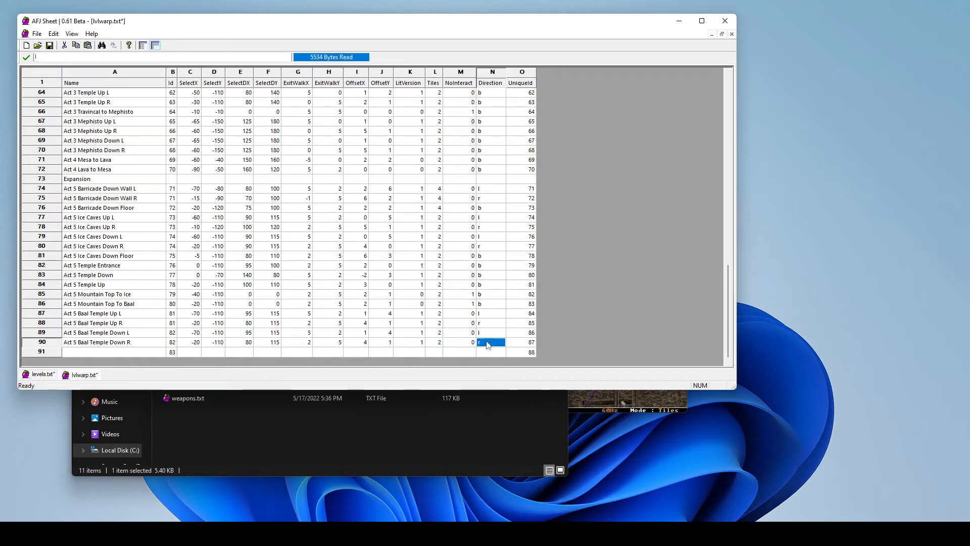
pyautogui.click(488, 326)
pyautogui.click(491, 345)
pyautogui.click(491, 333)
pyautogui.click(491, 342)
pyautogui.click(489, 324)
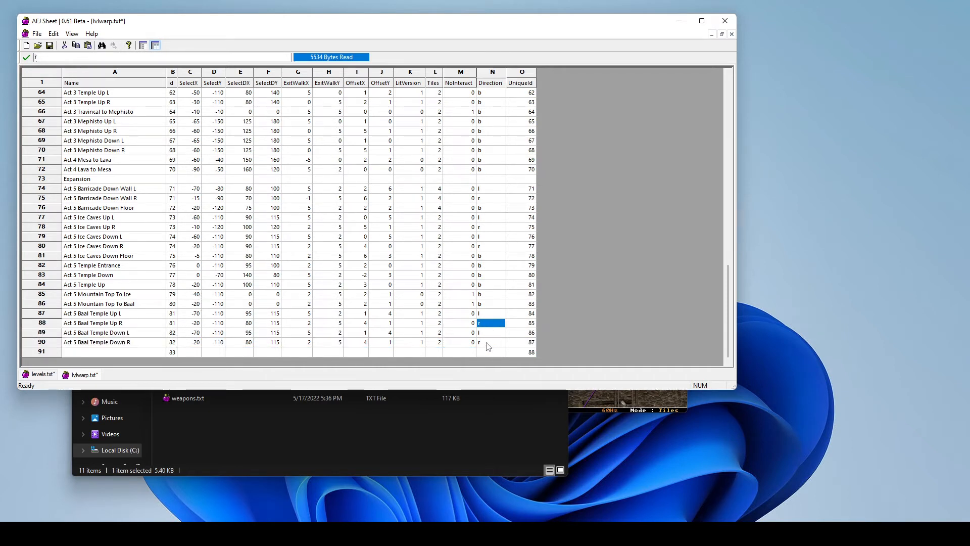
pyautogui.click(491, 343)
pyautogui.click(490, 333)
pyautogui.click(491, 343)
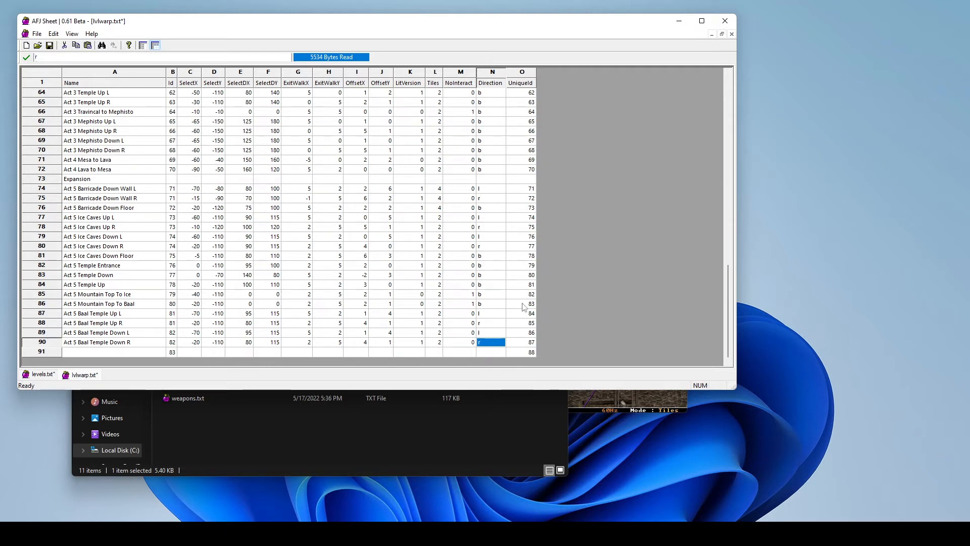
pyautogui.click(495, 274)
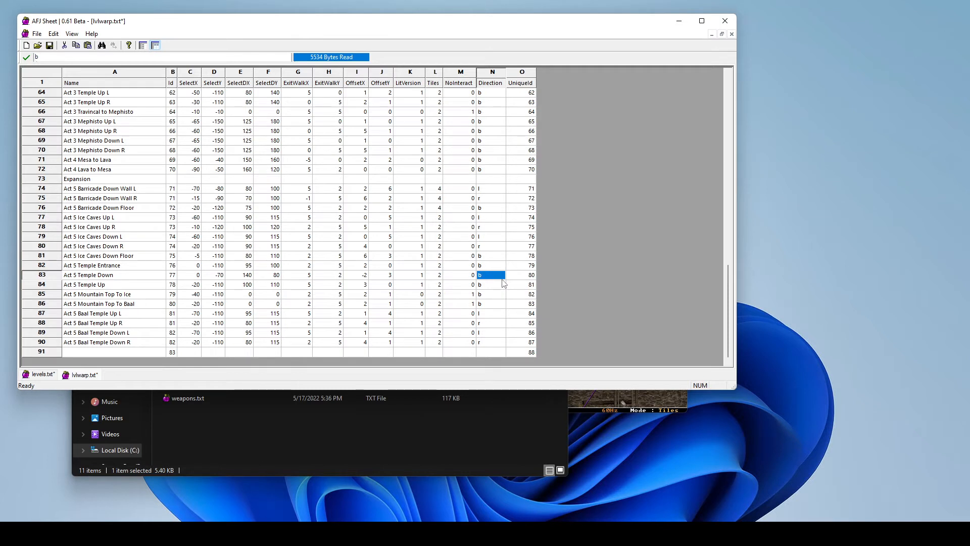
# Step: Name the warp in row 91 "Act 5 Hidden"
pyautogui.click(102, 354)
pyautogui.write('Act 5 ')
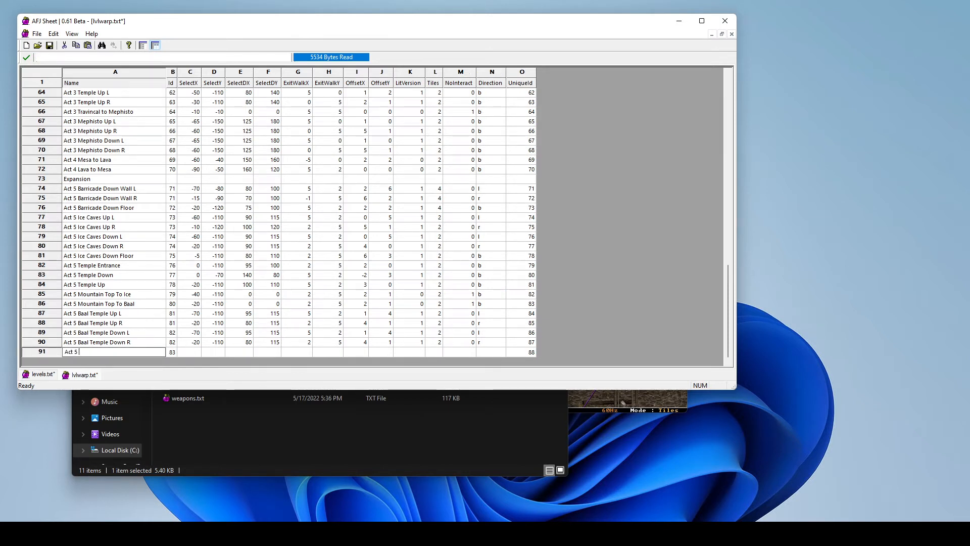
pyautogui.write('Hidden')
pyautogui.click(190, 353)
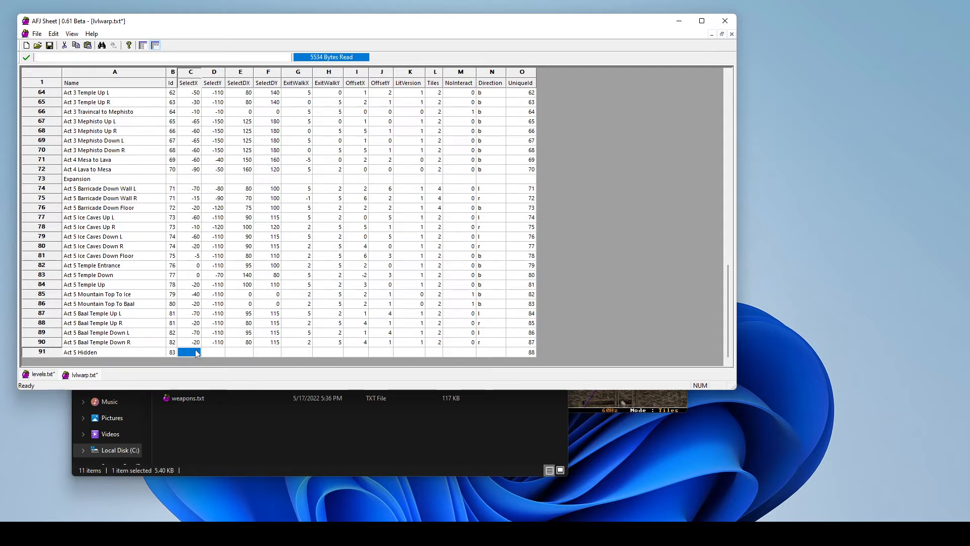
# Step: Switch to the browser and examine the DS1 tutorial's example values for a new LvlWarp.txt row, plus the WinDS1 Edit credit on the D2R Modding utilities page
pyautogui.click(265, 518)
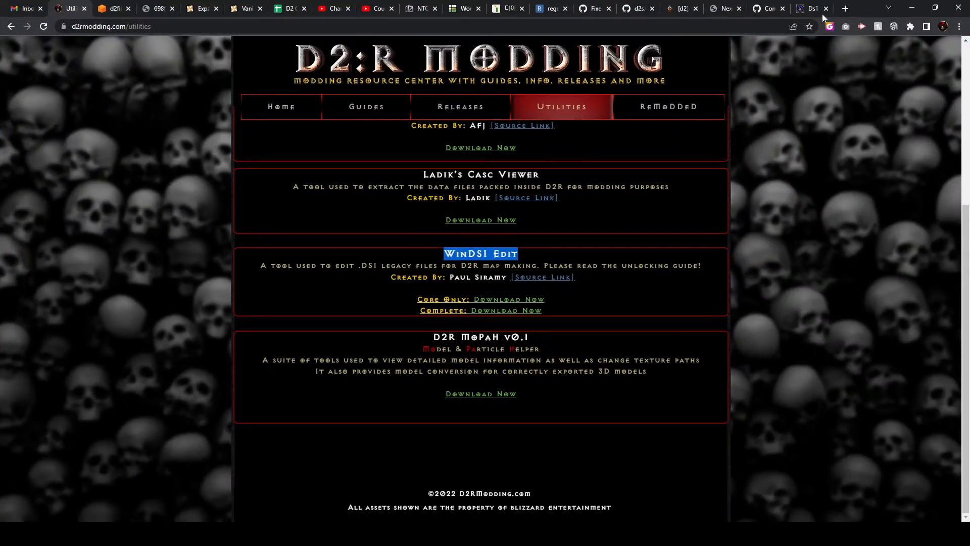
pyautogui.click(814, 12)
pyautogui.scroll(-2, 265, 393)
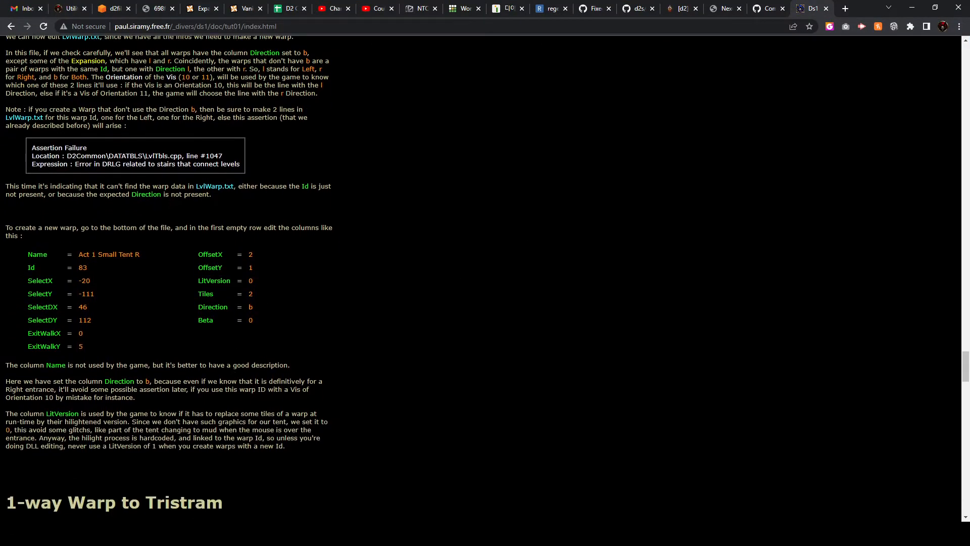
pyautogui.moveTo(243, 344); pyautogui.dragTo(32, 255)
pyautogui.click(154, 27)
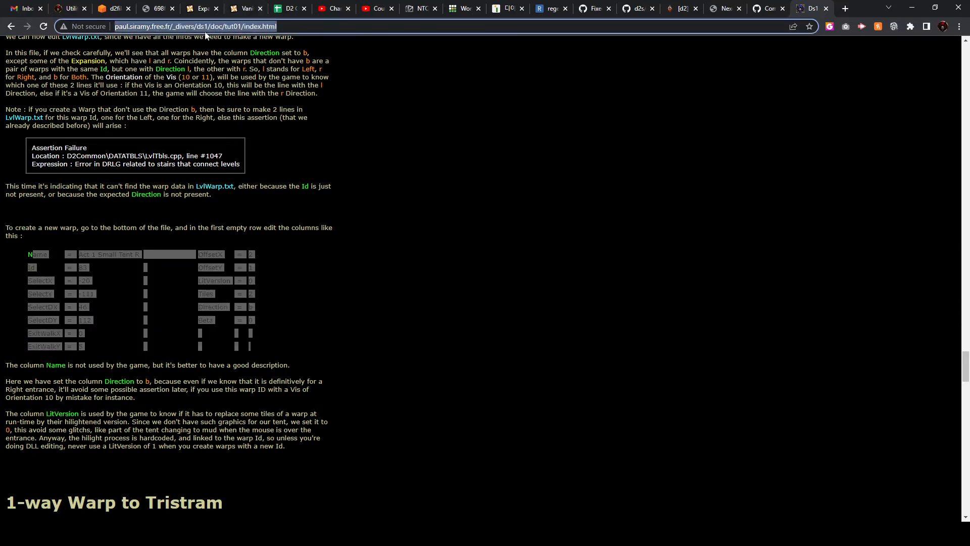
pyautogui.click(74, 10)
pyautogui.moveTo(519, 255); pyautogui.dragTo(455, 278)
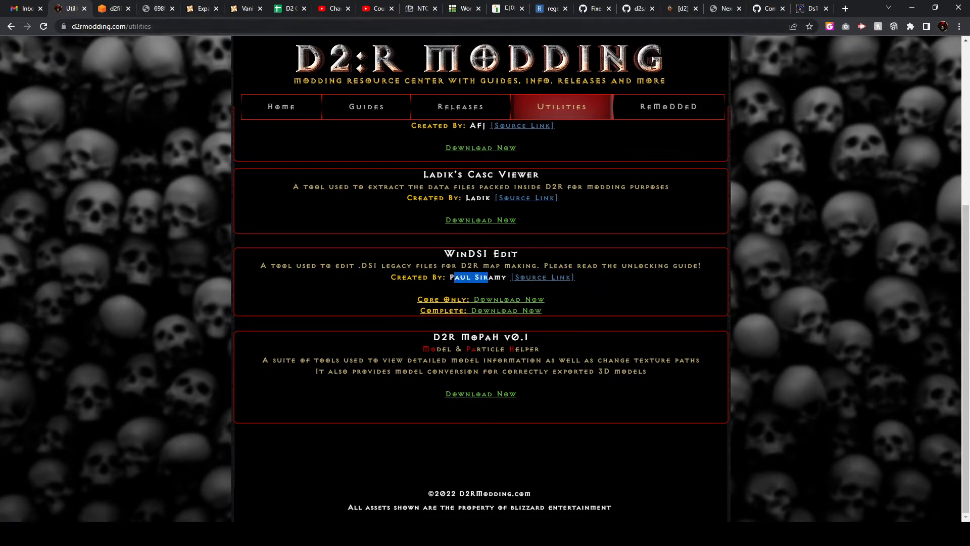
pyautogui.click(803, 9)
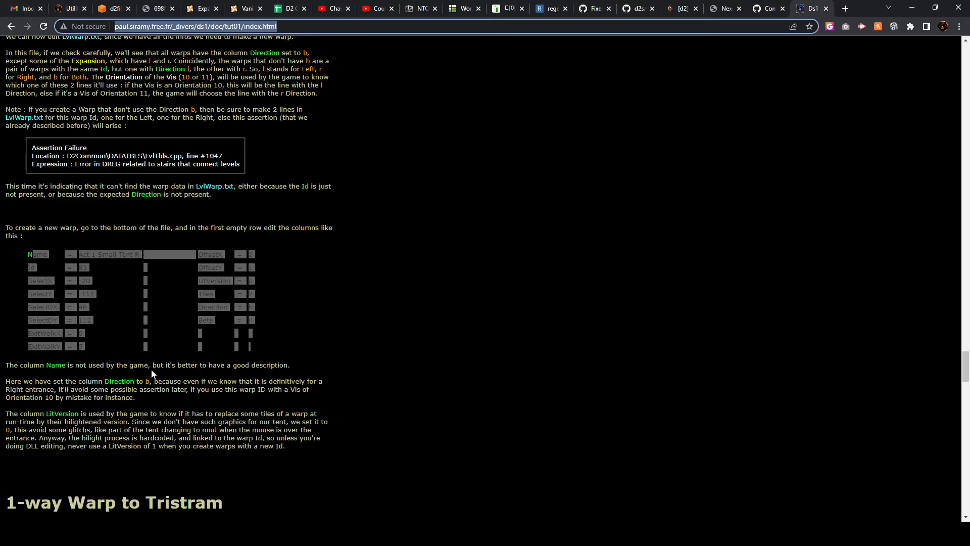
pyautogui.moveTo(125, 349); pyautogui.dragTo(332, 338)
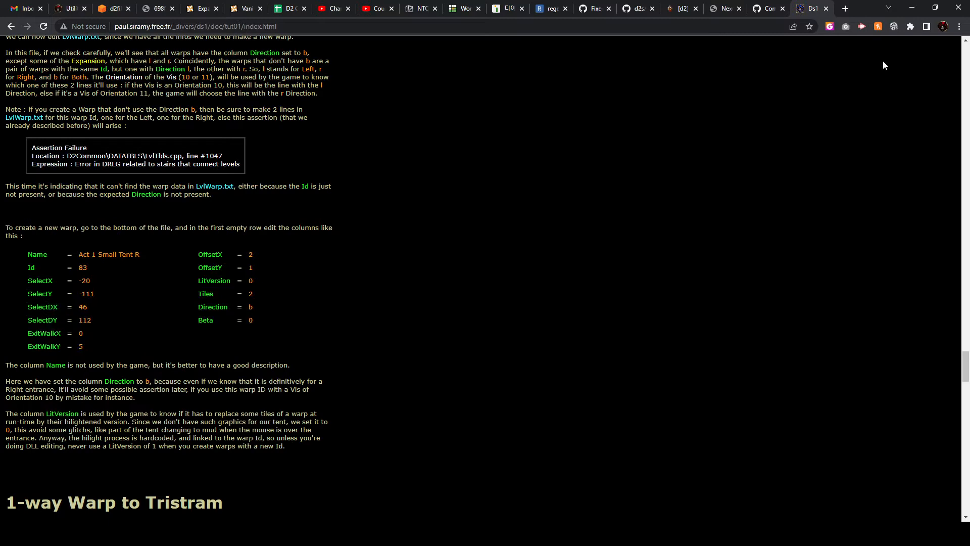
# Step: Switch back to lvlwarp.txt and set the Act 5 Hidden row's SelectX to -20, SelectY to -111, SelectDX to 46 and SelectDY to 112
pyautogui.click(912, 7)
pyautogui.write('-20')
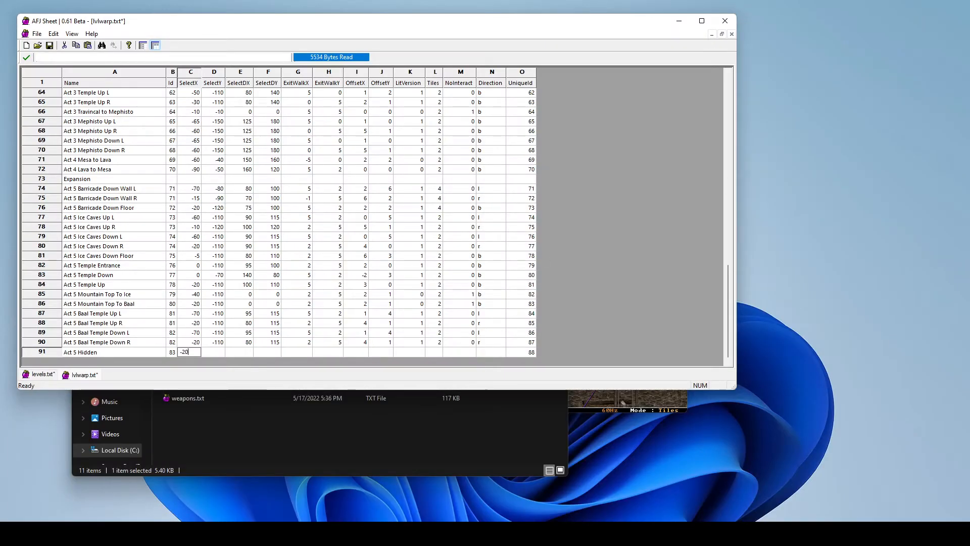
pyautogui.press('Tab')
pyautogui.write('-11')
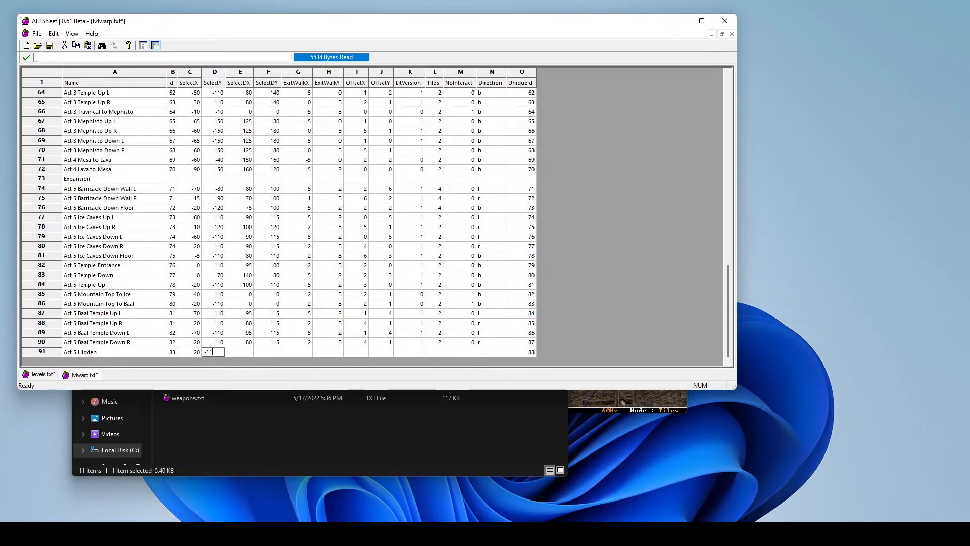
pyautogui.write('1')
pyautogui.press('Tab')
pyautogui.write('46')
pyautogui.press('Tab')
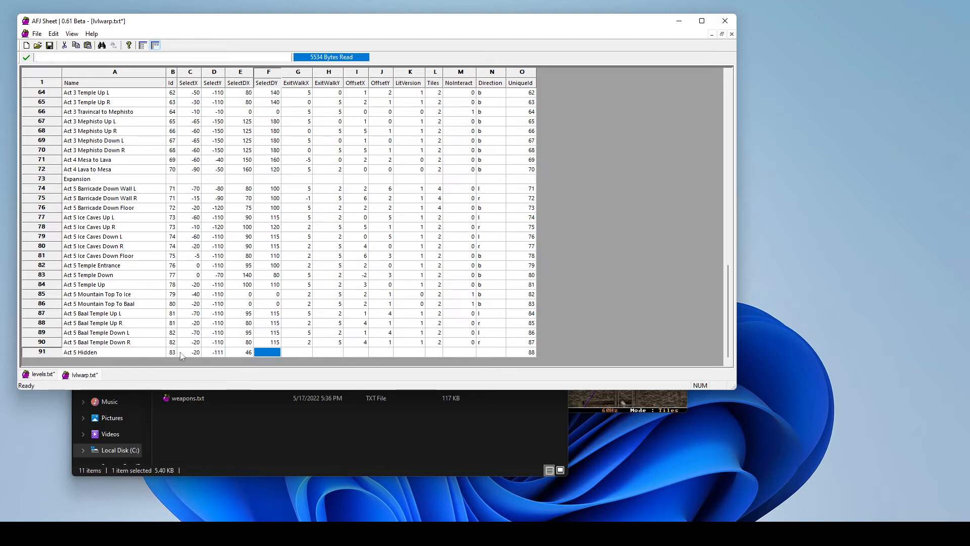
pyautogui.write('112')
pyautogui.press('Tab')
# Step: Set ExitWalkX to 0, ExitWalkY to 5, OffsetX to 2 and OffsetY to 1 in the Act 5 Hidden row
pyautogui.write('0')
pyautogui.press('Tab')
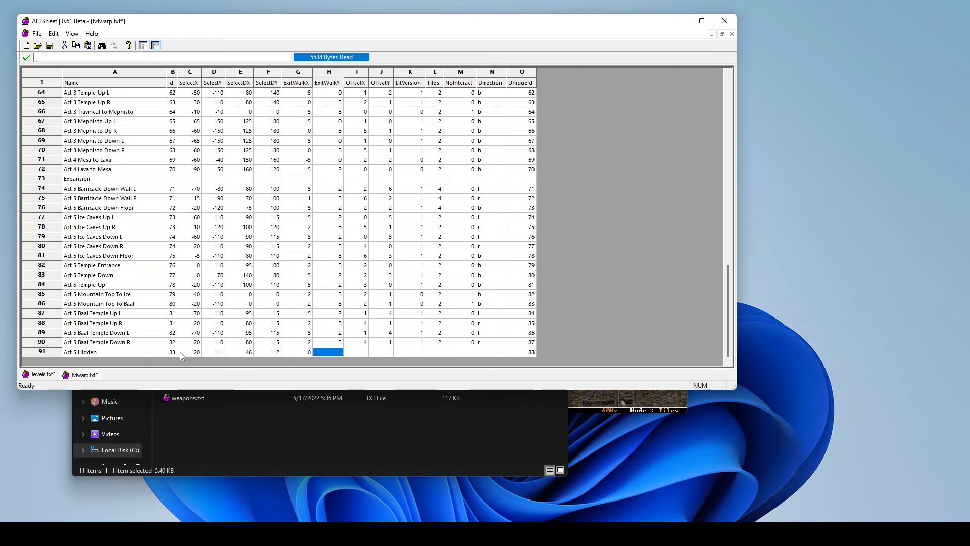
pyautogui.write('5')
pyautogui.press('Tab')
pyautogui.write('2')
pyautogui.press('Tab')
pyautogui.write('1')
pyautogui.press('Tab')
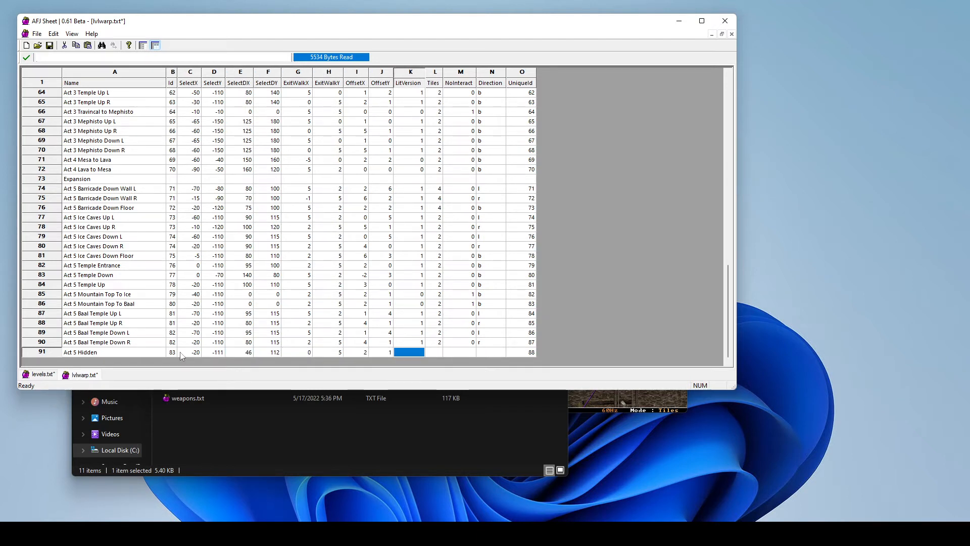
# Step: Check the LitVersion column and set the Act 5 Hidden row's LitVersion to 1
pyautogui.click(409, 74)
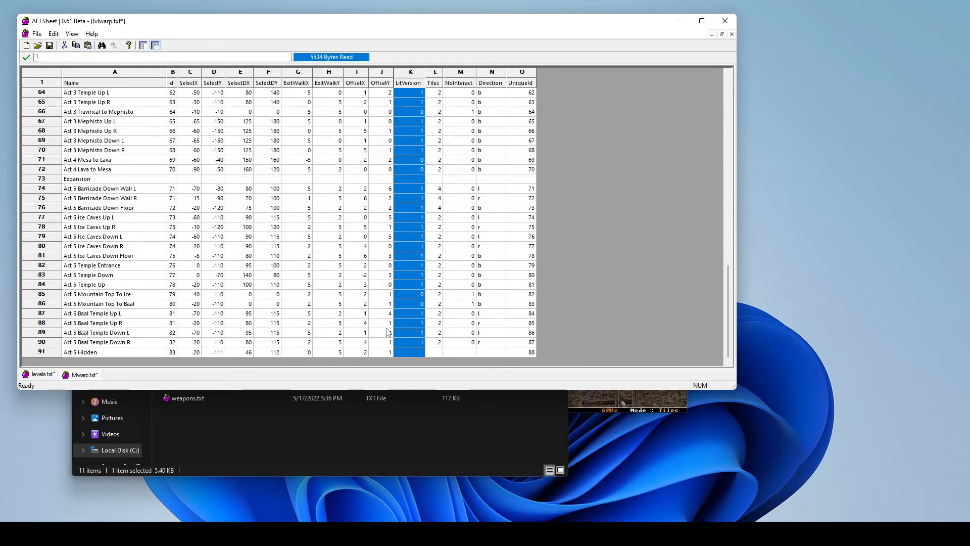
pyautogui.click(481, 343)
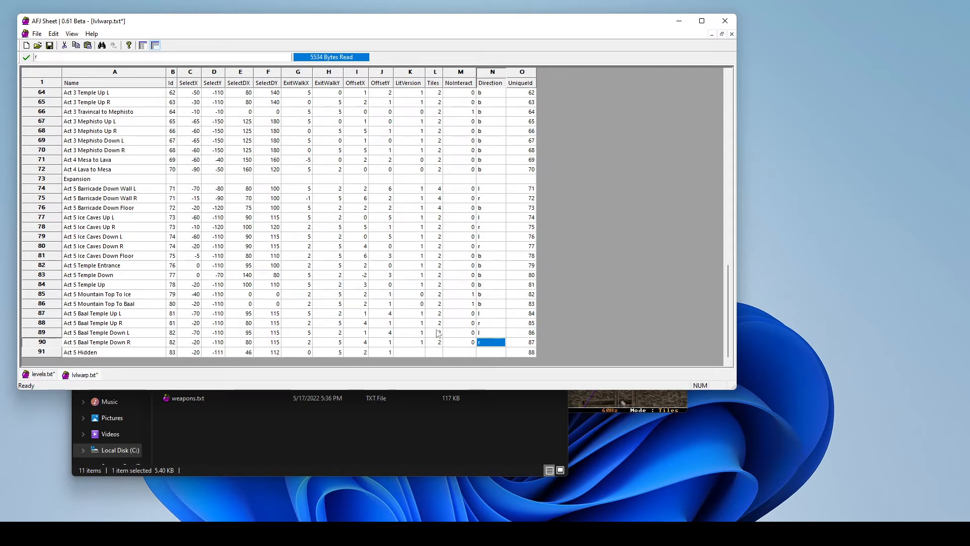
pyautogui.click(418, 354)
pyautogui.write('1')
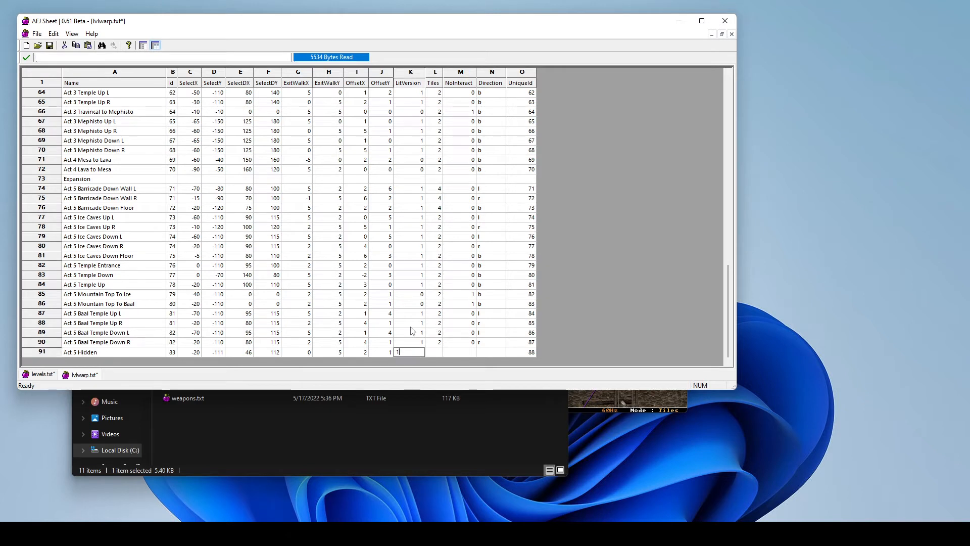
pyautogui.click(410, 303)
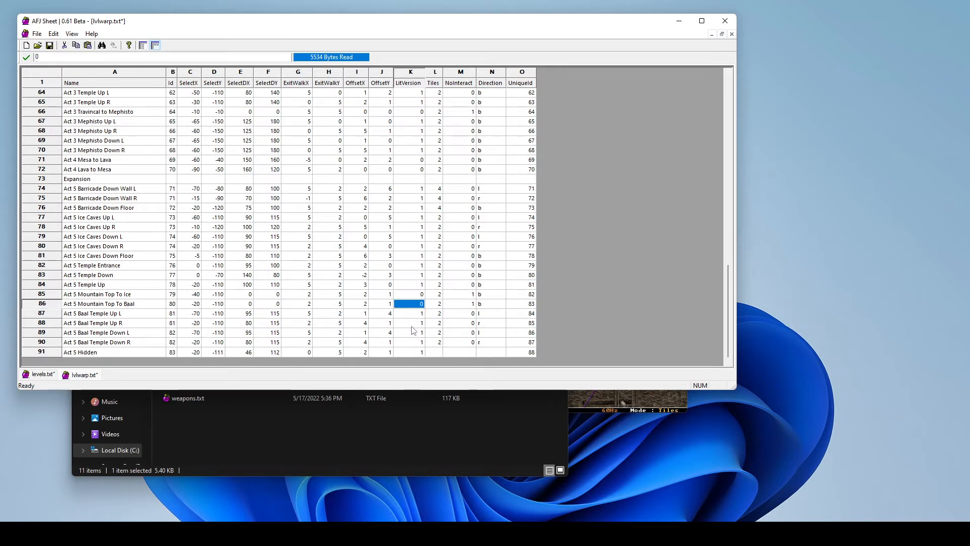
# Step: Set Tiles to 2, NoInteract to 0 and Direction to b in the Act 5 Hidden row
pyautogui.click(436, 352)
pyautogui.write('2')
pyautogui.click(463, 355)
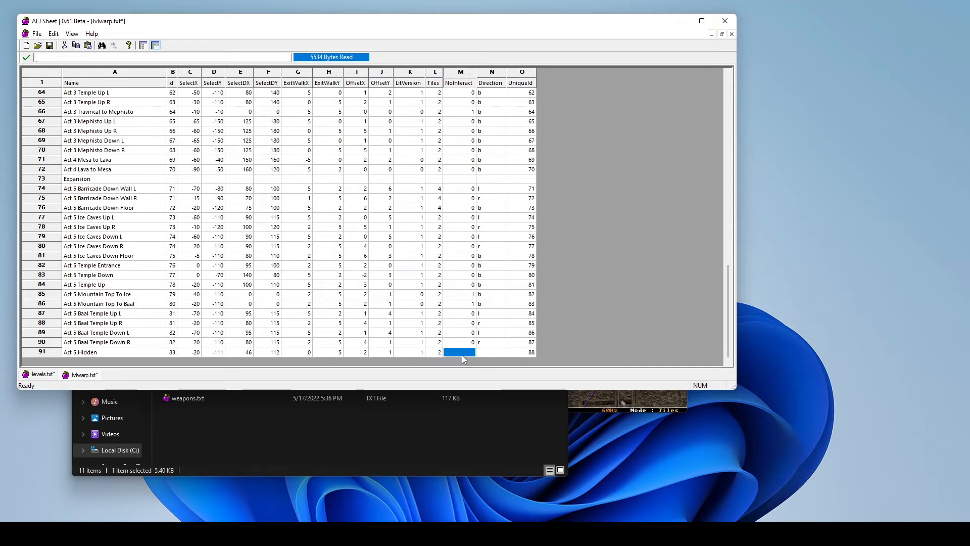
pyautogui.write('0')
pyautogui.click(503, 327)
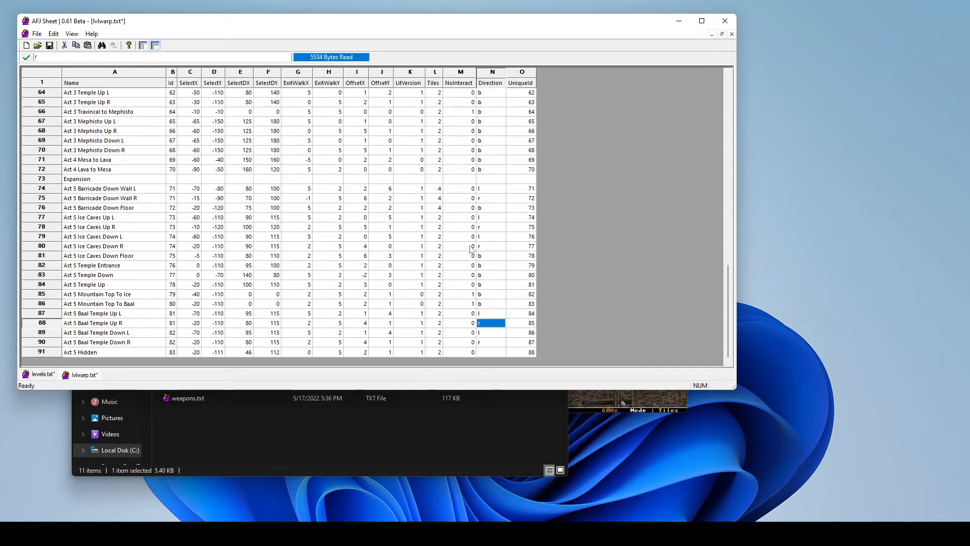
pyautogui.click(490, 352)
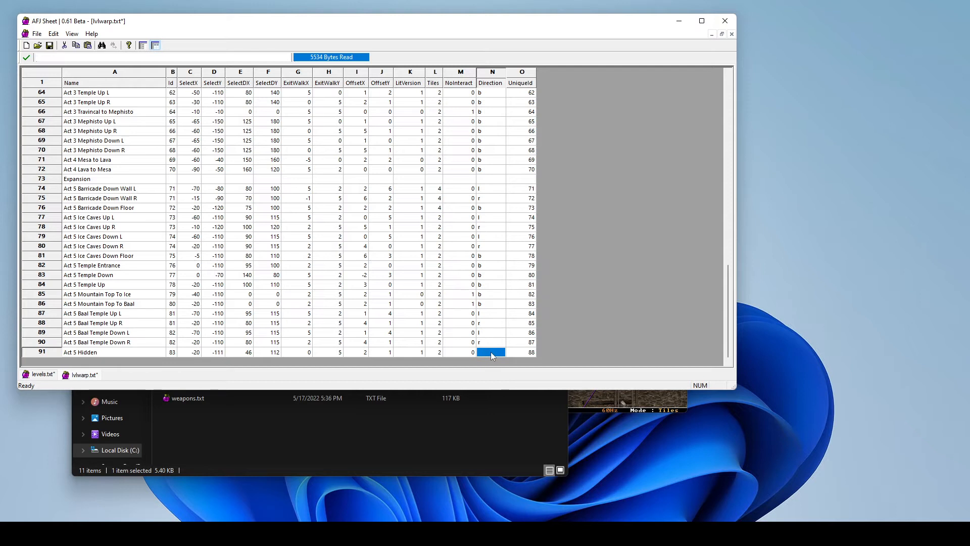
pyautogui.write('b')
pyautogui.click(491, 333)
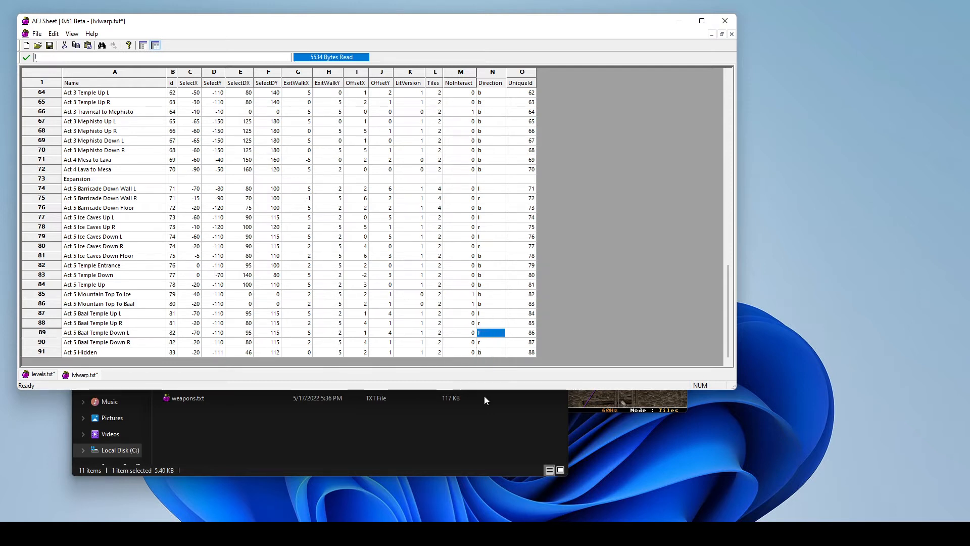
# Step: Review the Act 5 Hidden row's UniqueId and its SelectX through ExitWalkY values against the neighbouring Act 5 rows
pyautogui.click(528, 355)
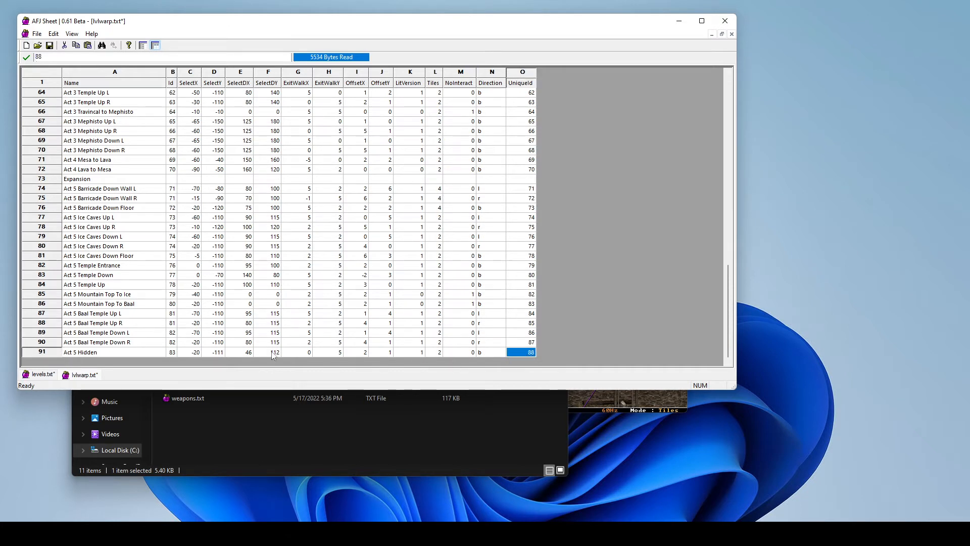
pyautogui.click(328, 303)
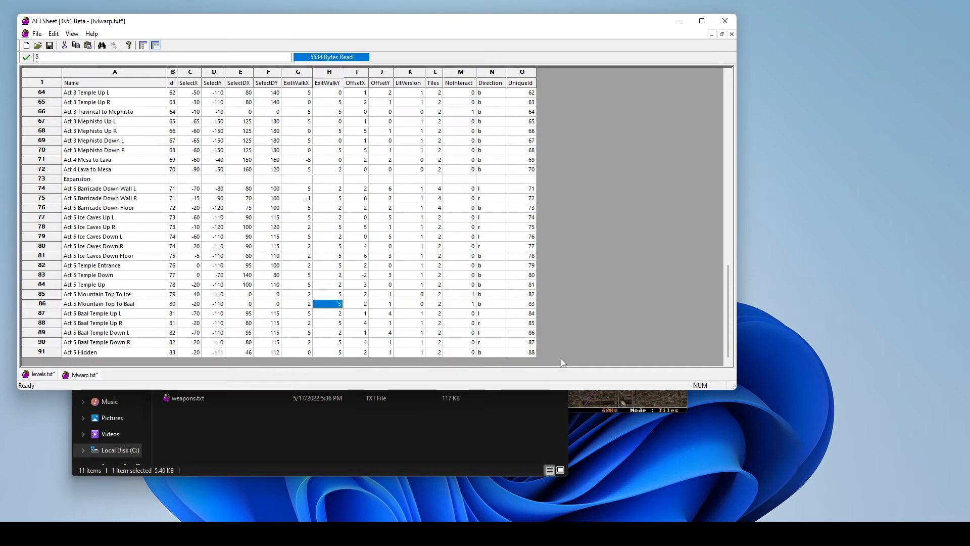
pyautogui.click(400, 345)
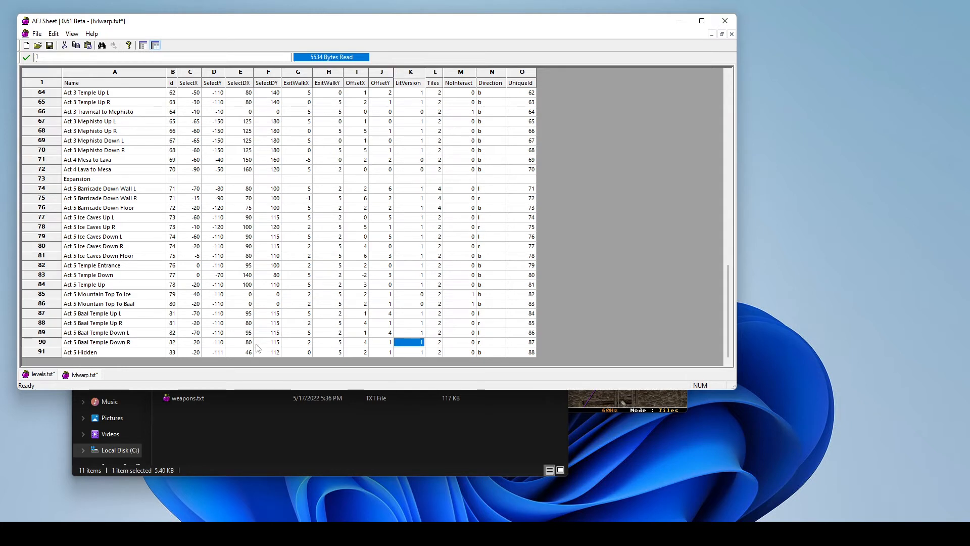
pyautogui.click(190, 352)
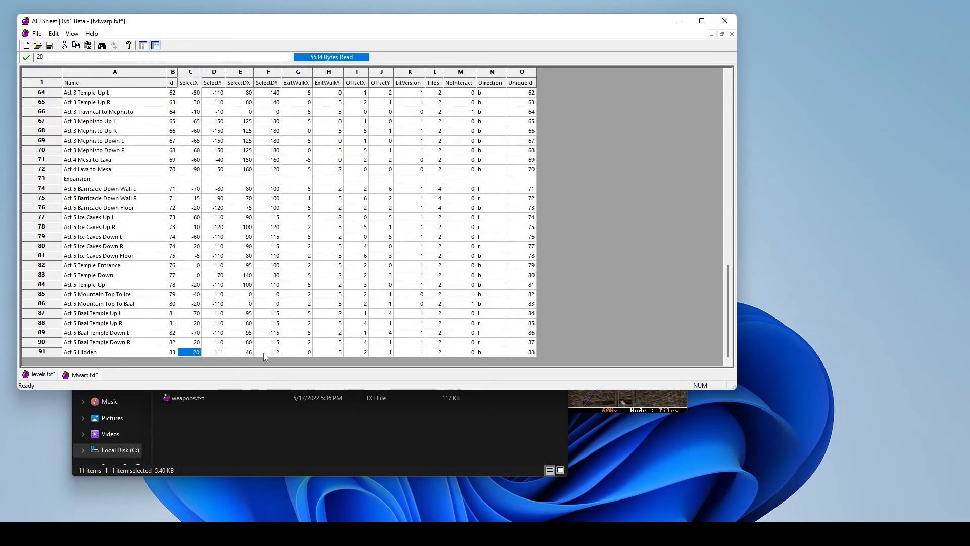
pyautogui.hotkey('shift', 'Right')
pyautogui.hotkey('shift', 'Right')
pyautogui.hotkey('shift', 'Right')
pyautogui.hotkey('shift', 'Right')
pyautogui.hotkey('shift', 'Right')
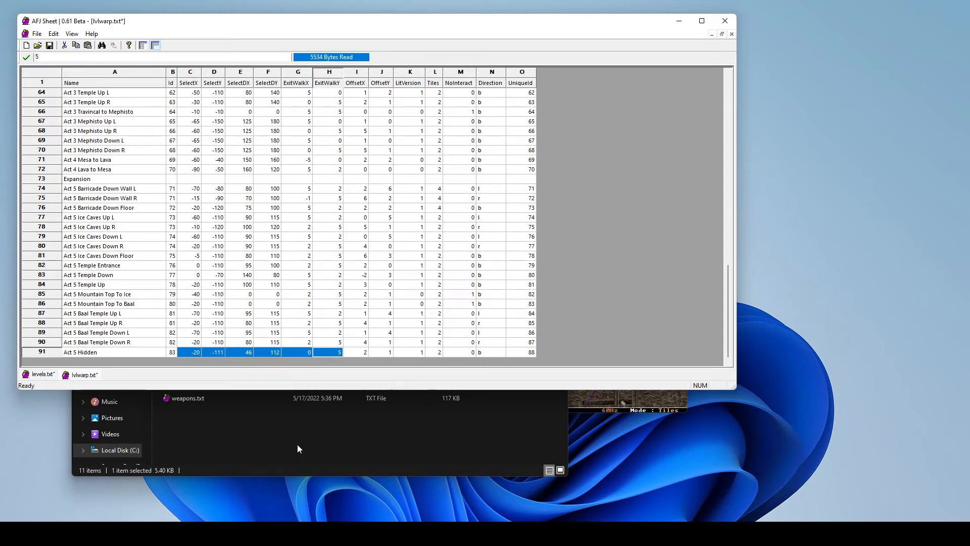
# Step: Switch to the browser and read the SelectX, SelectY, SelectDX and SelectDY definitions in the data guide PDF's LvlWarp.txt section
pyautogui.click(266, 532)
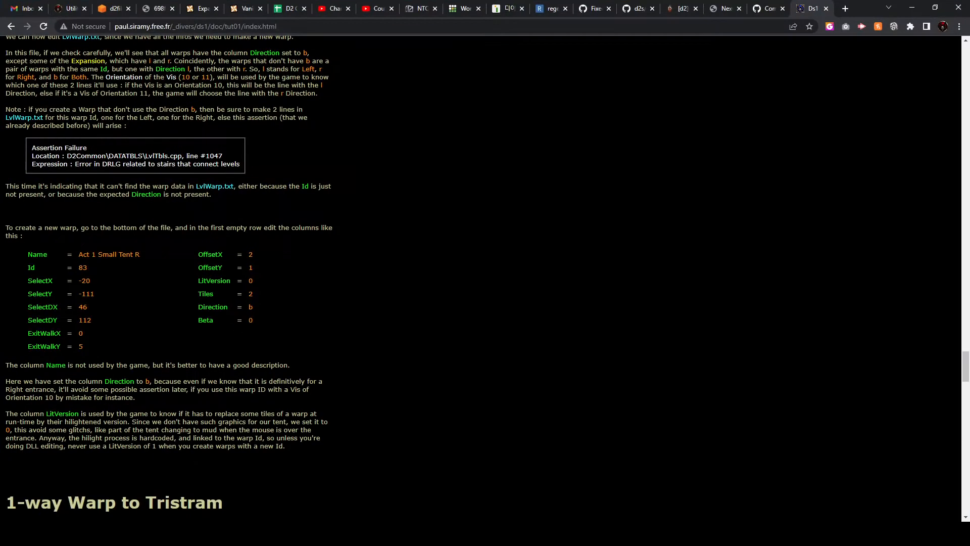
pyautogui.click(148, 10)
pyautogui.scroll(1, 425, 257)
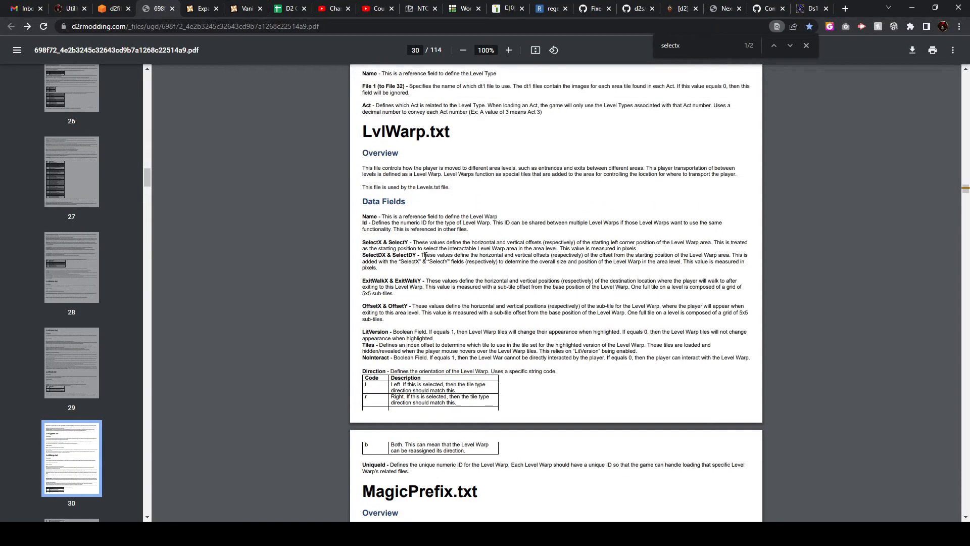
pyautogui.moveTo(385, 245); pyautogui.dragTo(410, 260)
pyautogui.click(453, 268)
pyautogui.hotkey('alt', 'Tab')
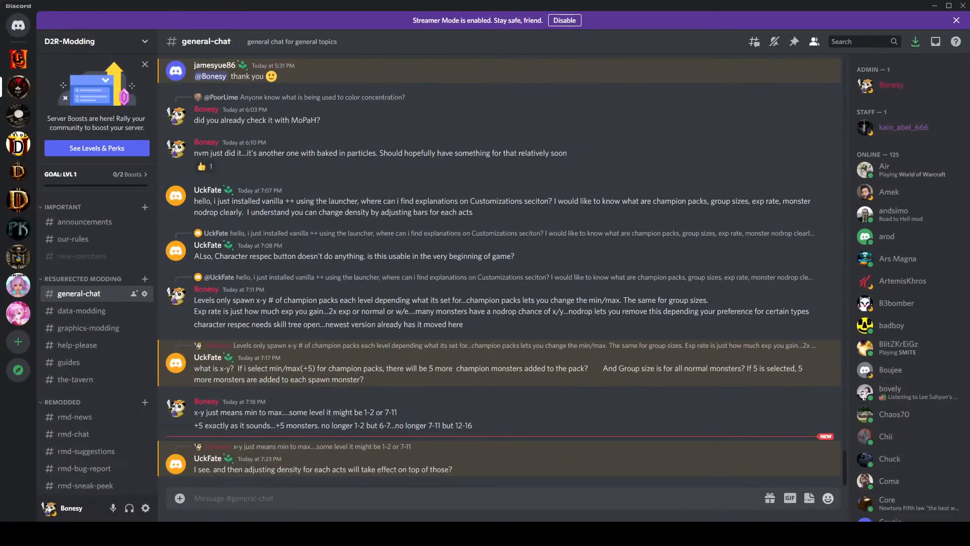
# Step: Switch back to AFJ Sheet, check the Act 5 Hidden row's values and save lvlwarp.txt
pyautogui.click(363, 533)
pyautogui.click(362, 534)
pyautogui.click(223, 294)
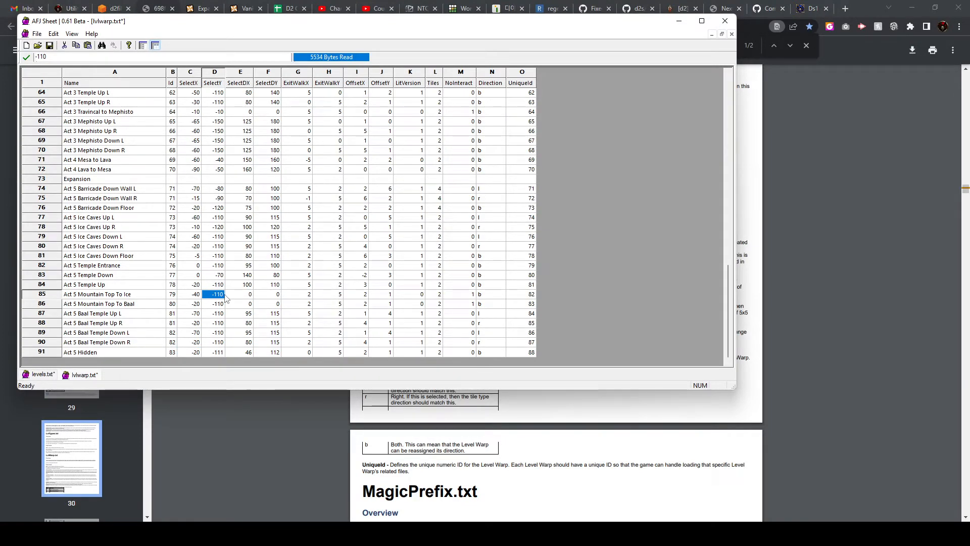
pyautogui.click(329, 354)
pyautogui.click(308, 356)
pyautogui.click(198, 357)
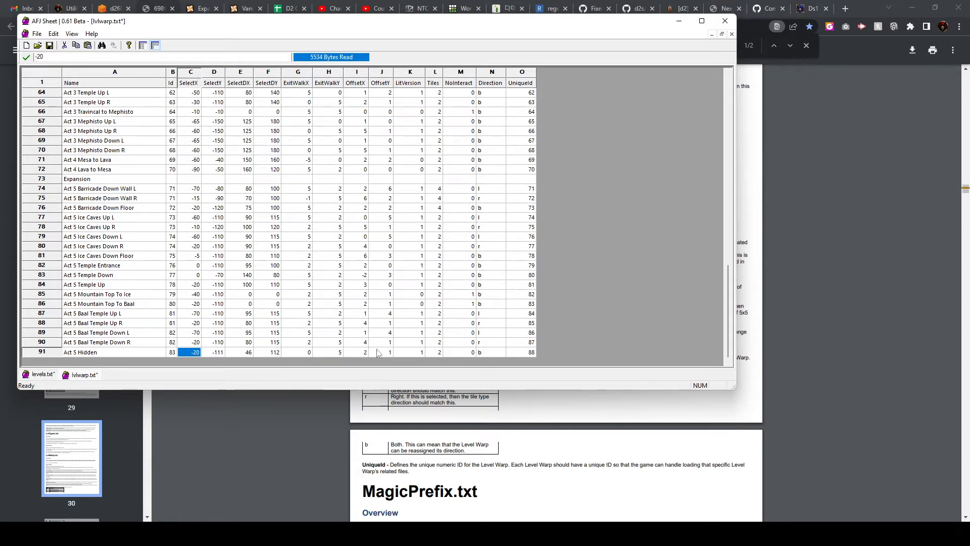
pyautogui.click(410, 275)
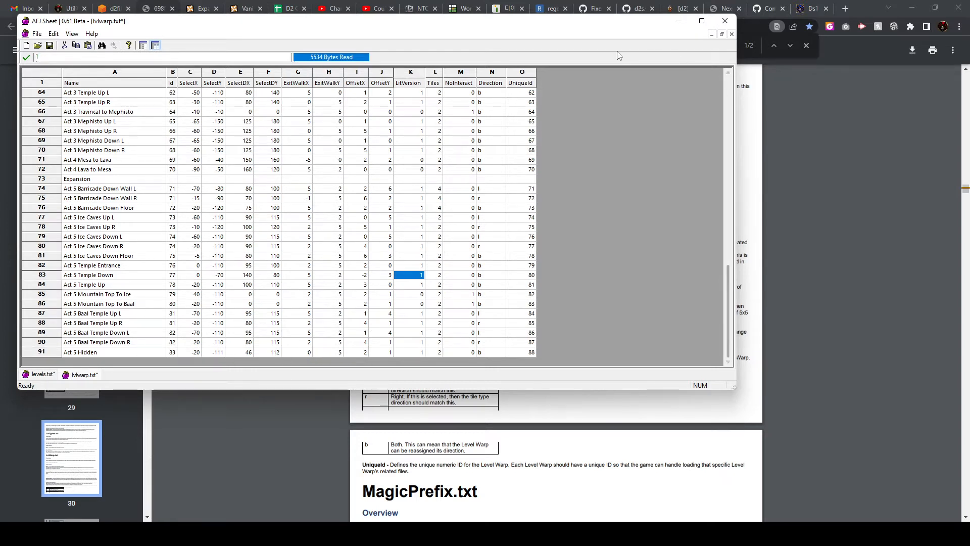
pyautogui.click(49, 46)
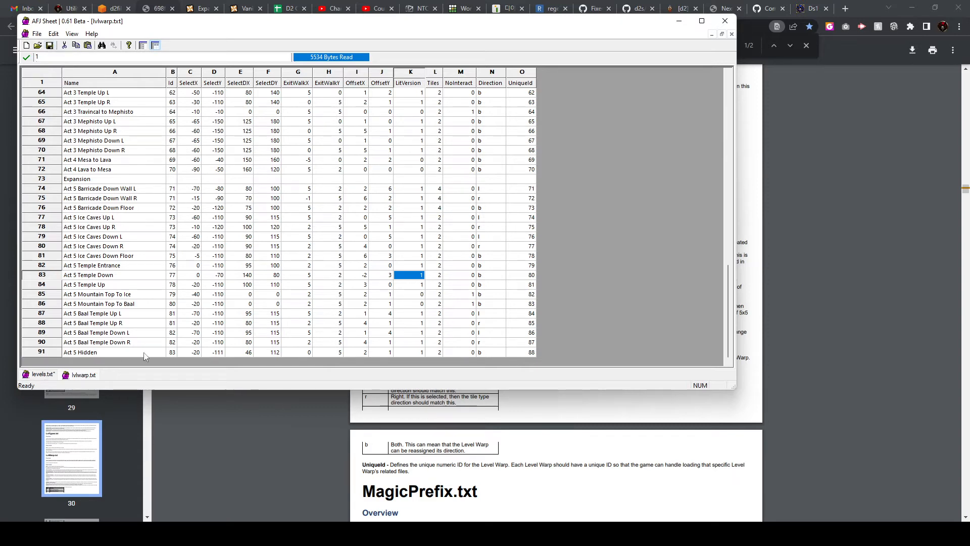
# Step: In levels.txt, set the Act 5 - Town row's Warp0 to the new warp's Id, 83
pyautogui.click(172, 352)
pyautogui.click(43, 374)
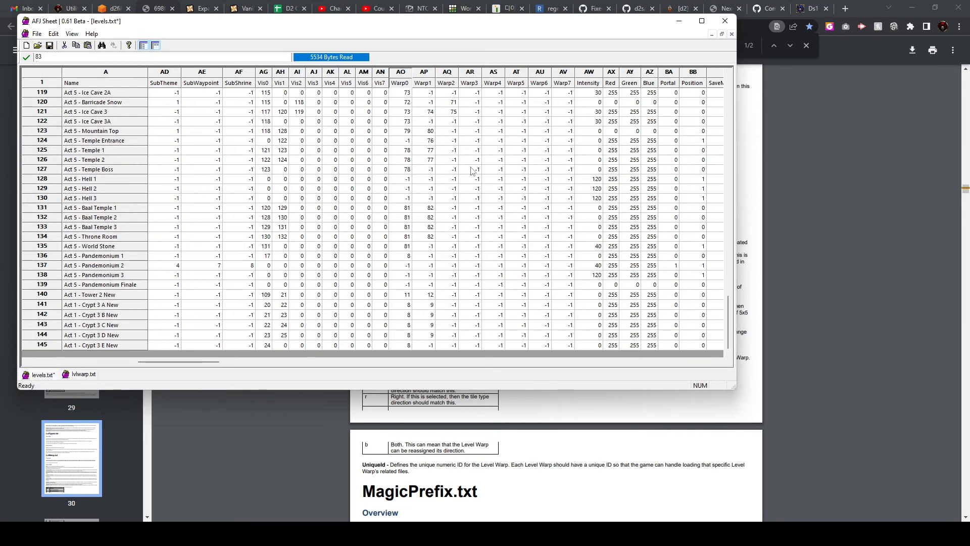
pyautogui.scroll(1, 465, 172)
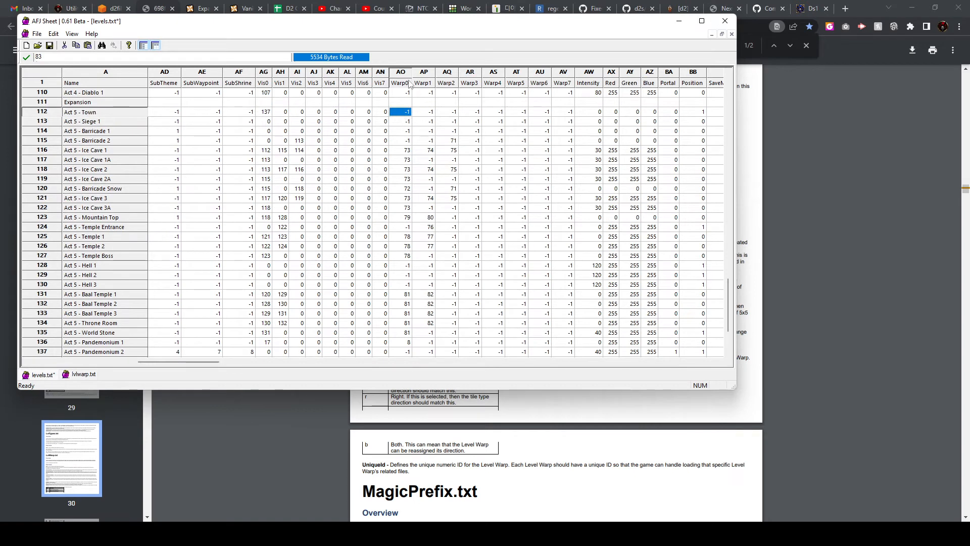
pyautogui.click(404, 103)
pyautogui.click(405, 113)
pyautogui.write('83')
pyautogui.press('Return')
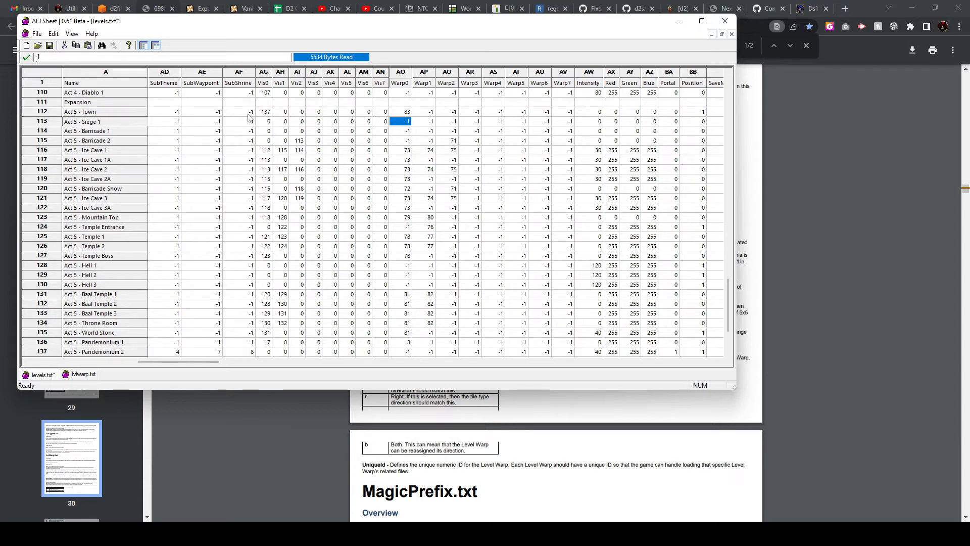
# Step: Examine the Vis and Warp links of the Act 5 - Town and Act 1 - Tower 2 New rows, plus the new rows' Ids
pyautogui.click(264, 113)
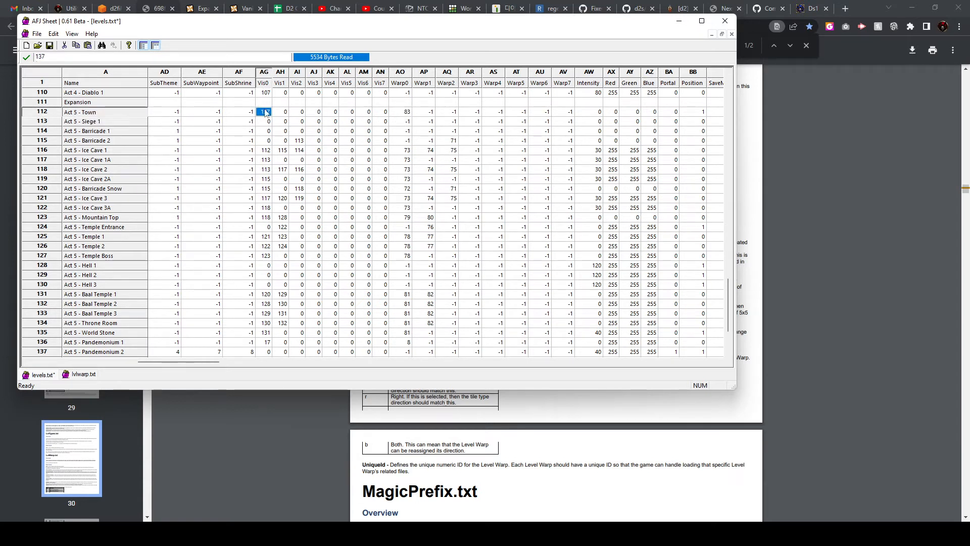
pyautogui.click(409, 112)
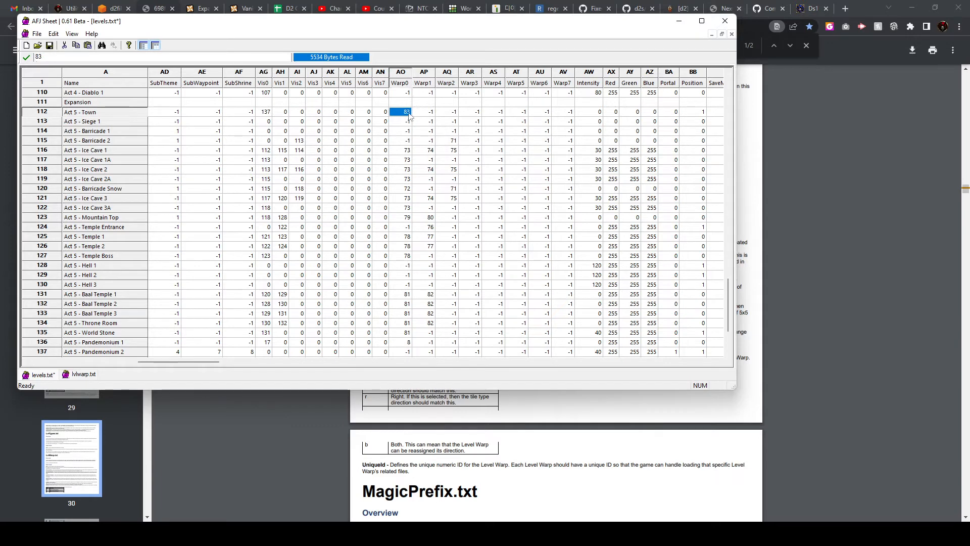
pyautogui.click(394, 295)
pyautogui.scroll(-3, 390, 295)
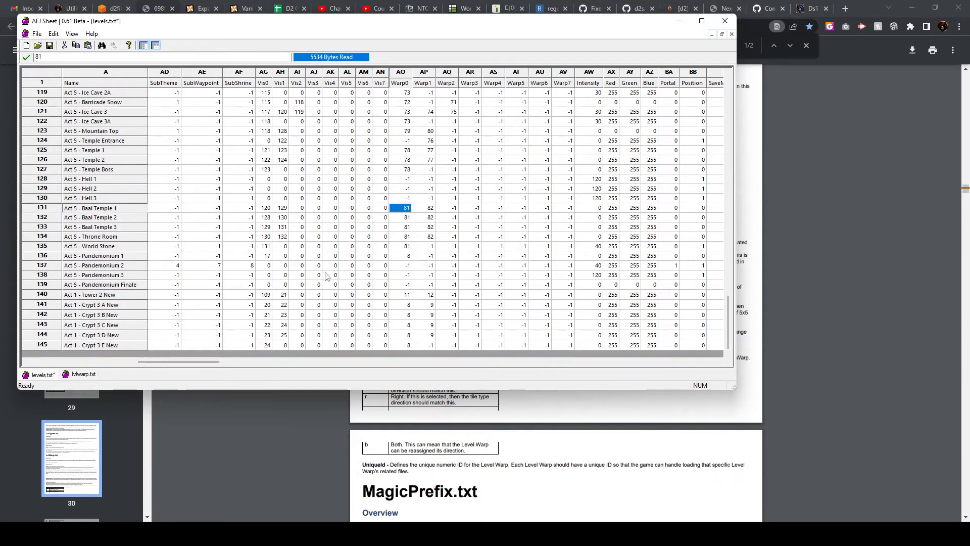
pyautogui.click(262, 296)
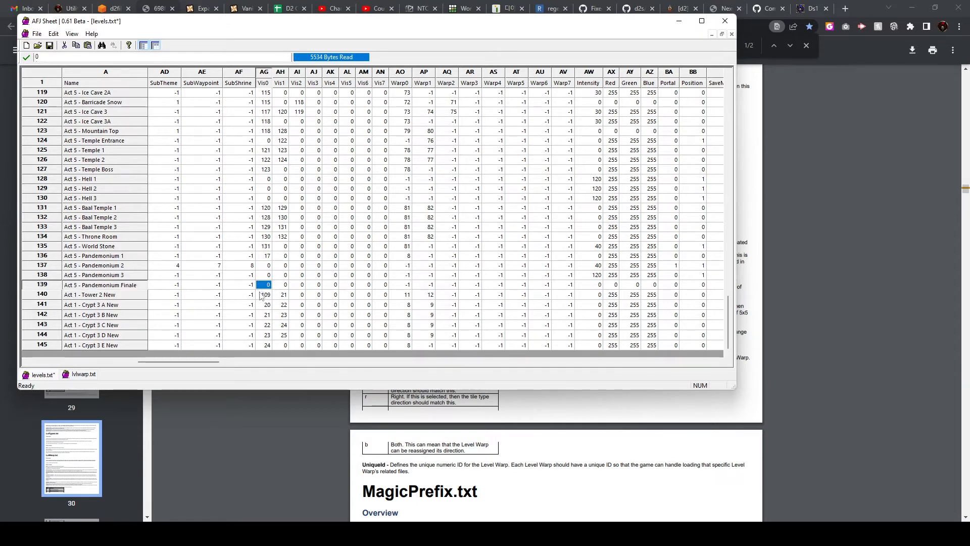
pyautogui.click(129, 298)
pyautogui.click(266, 295)
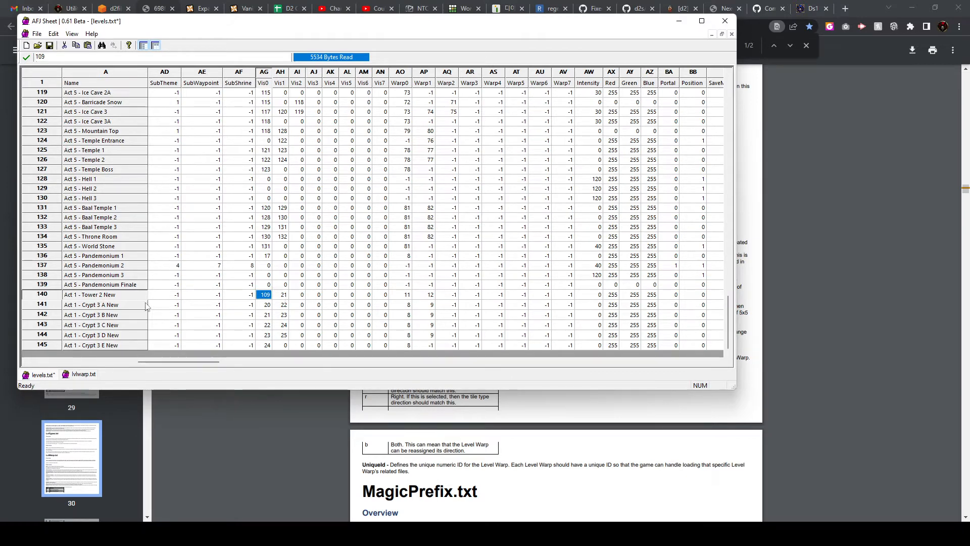
pyautogui.click(282, 295)
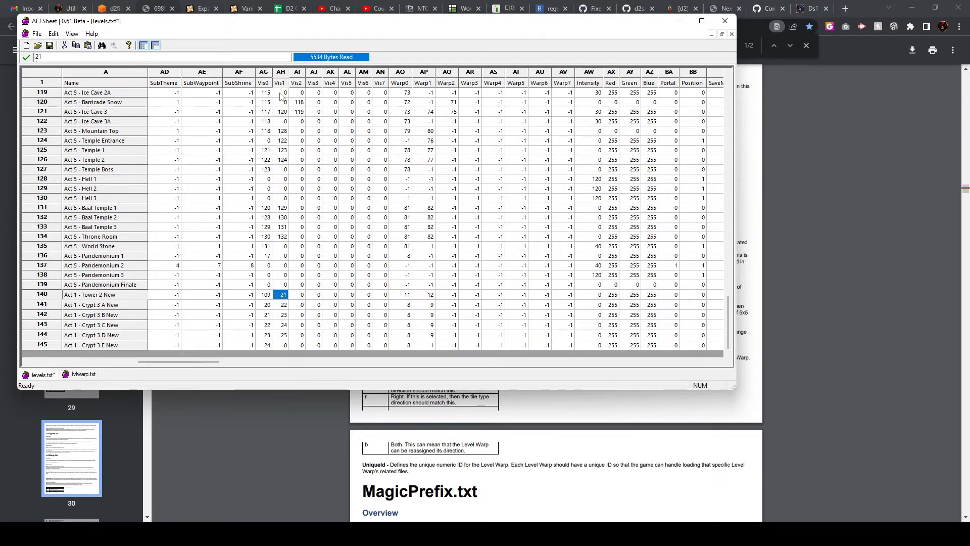
pyautogui.moveTo(147, 362); pyautogui.dragTo(55, 375)
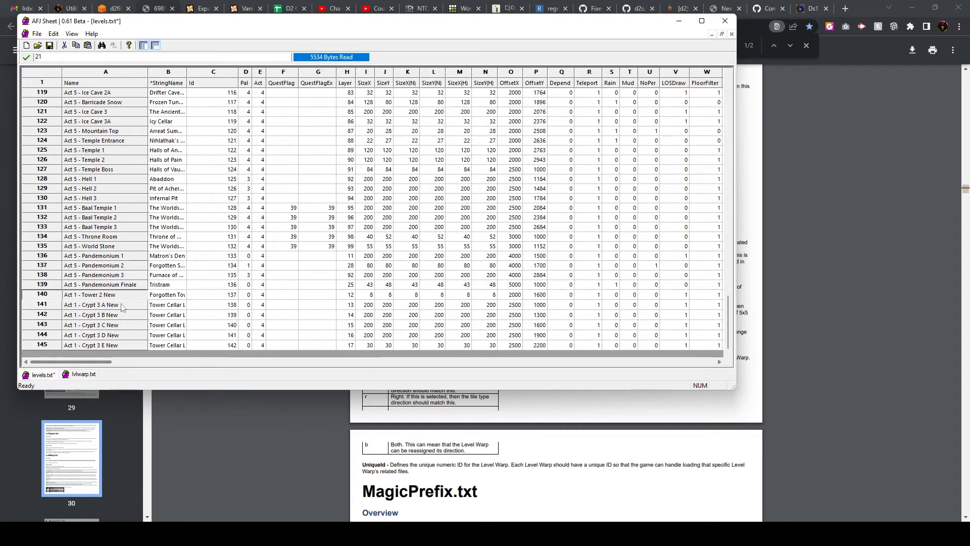
# Step: Set the Act 1 - Tower 2 New row's Vis1 to the Id of the Crypt 3 A New row, 138
pyautogui.click(79, 306)
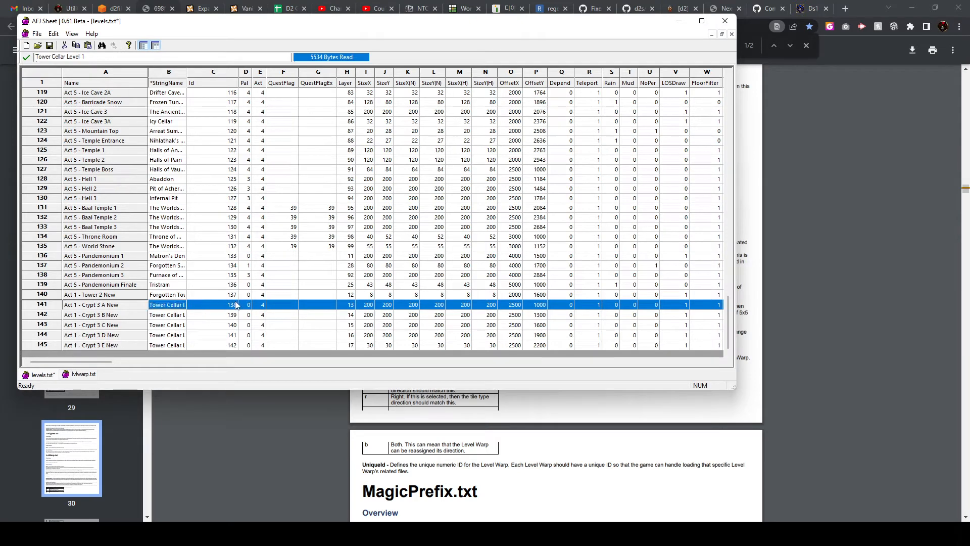
pyautogui.moveTo(111, 362); pyautogui.dragTo(202, 368)
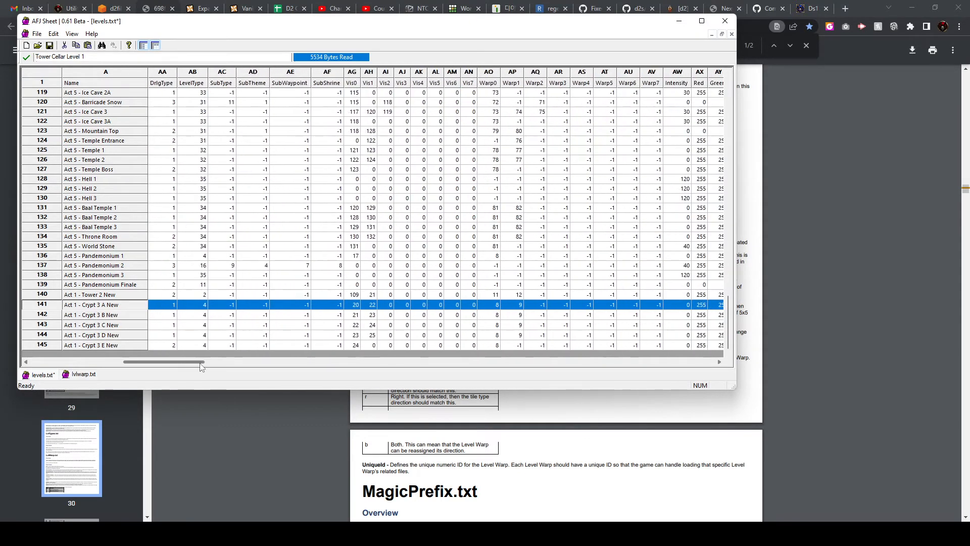
pyautogui.click(369, 295)
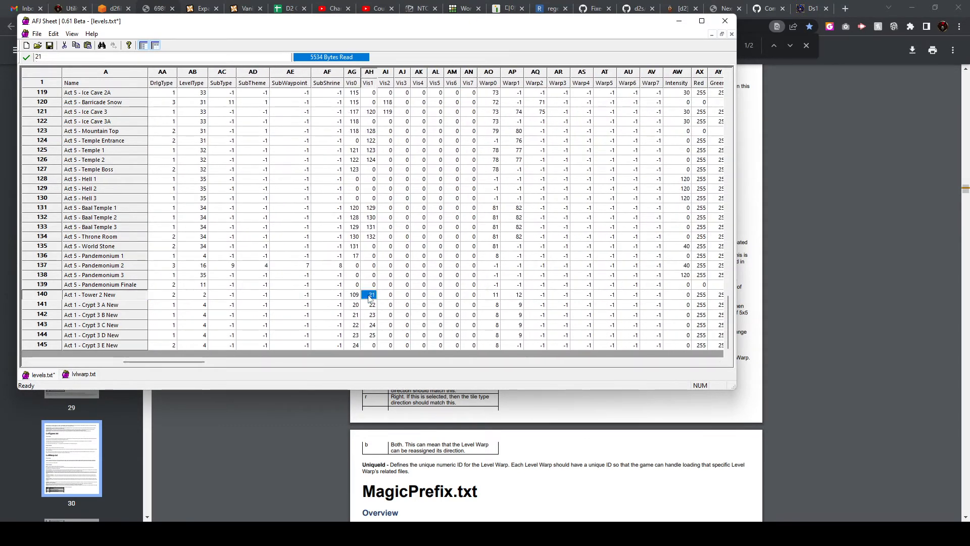
pyautogui.write('138')
# Step: Set Vis1 to 139, 140, 141 and 142 in the Act 1 - Crypt 3 A, B, C and D New rows respectively
pyautogui.click(369, 305)
pyautogui.write('1')
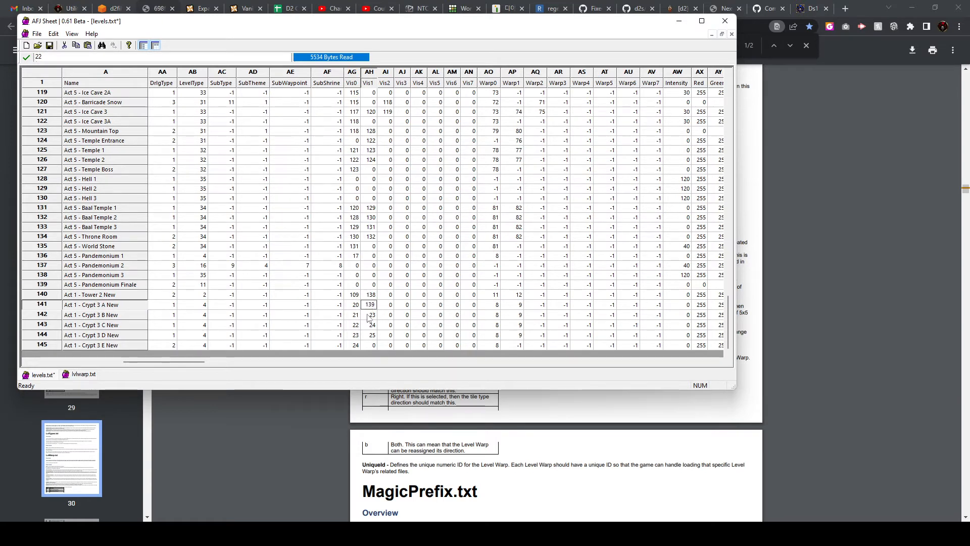
pyautogui.click(368, 315)
pyautogui.write('140')
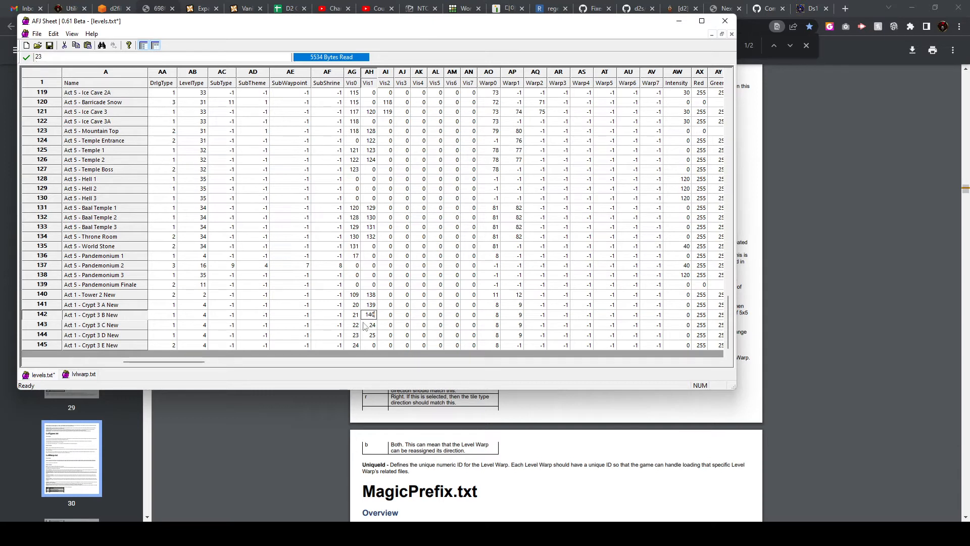
pyautogui.click(365, 325)
pyautogui.write('141')
pyautogui.click(373, 335)
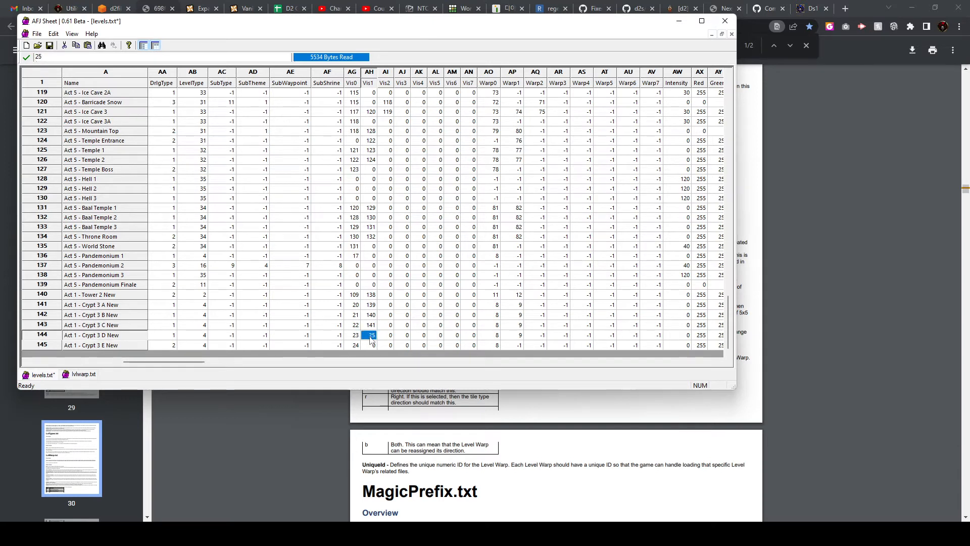
pyautogui.write('14')
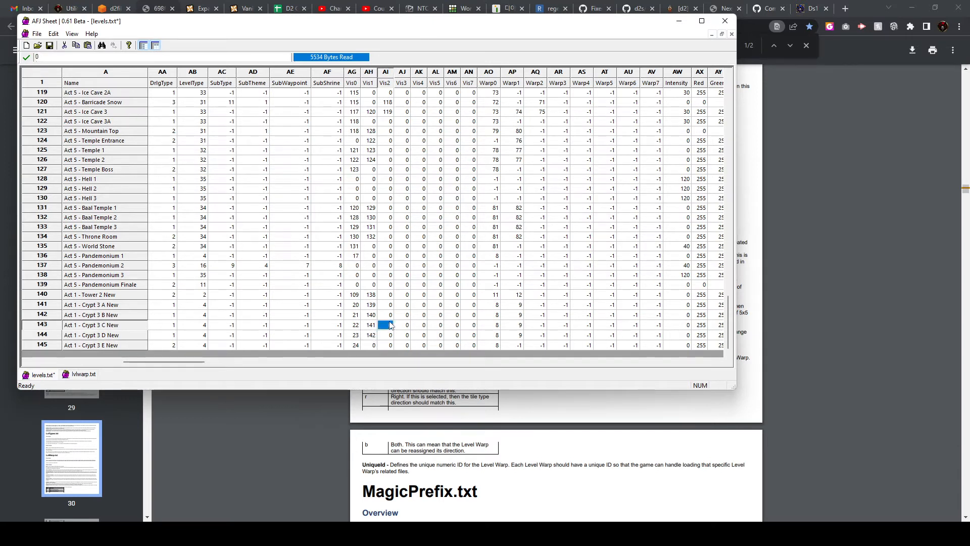
pyautogui.write('2')
pyautogui.click(392, 326)
pyautogui.click(374, 293)
pyautogui.click(369, 335)
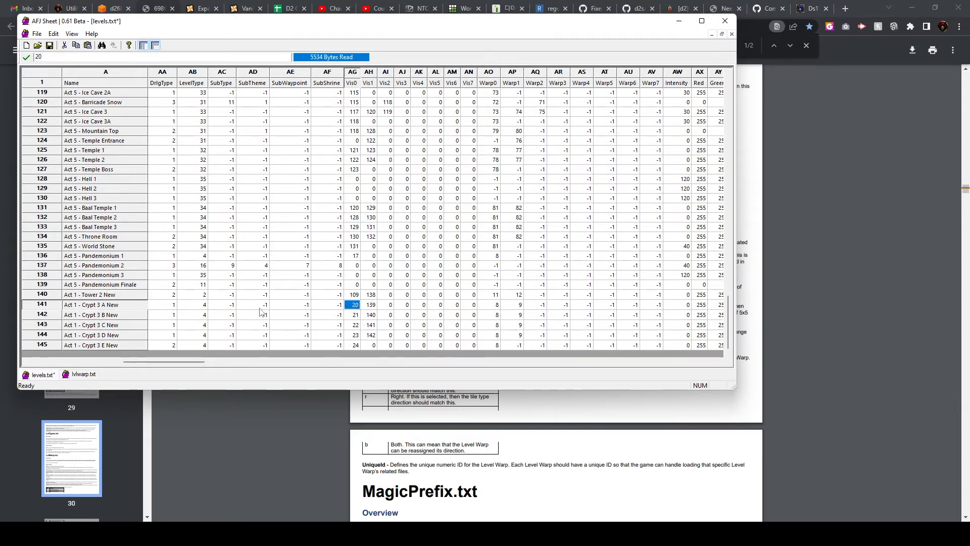
# Step: Set the Act 1 - Crypt 3 A New row's Vis0 to the Id of the Tower 2 New row, 137
pyautogui.click(51, 304)
pyautogui.moveTo(194, 362); pyautogui.dragTo(73, 371)
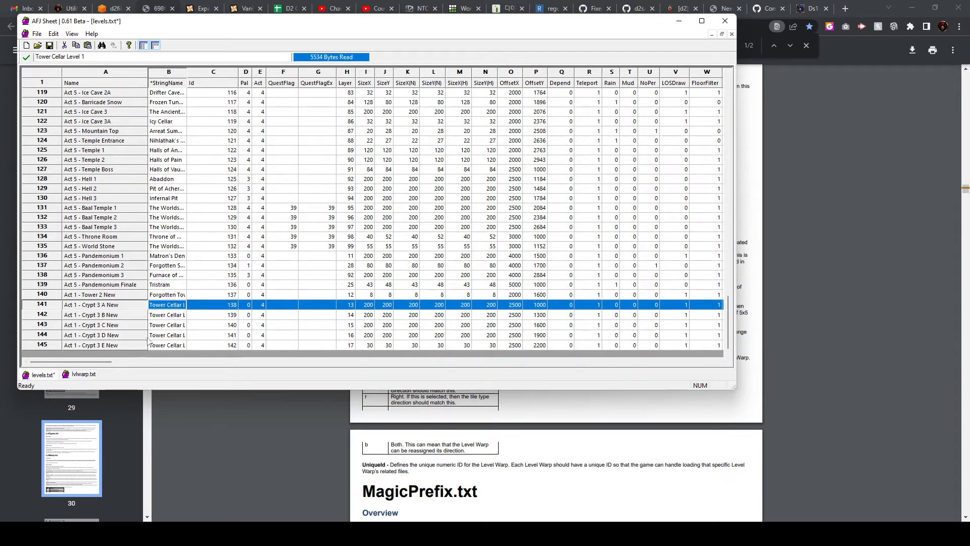
pyautogui.moveTo(111, 363); pyautogui.dragTo(196, 363)
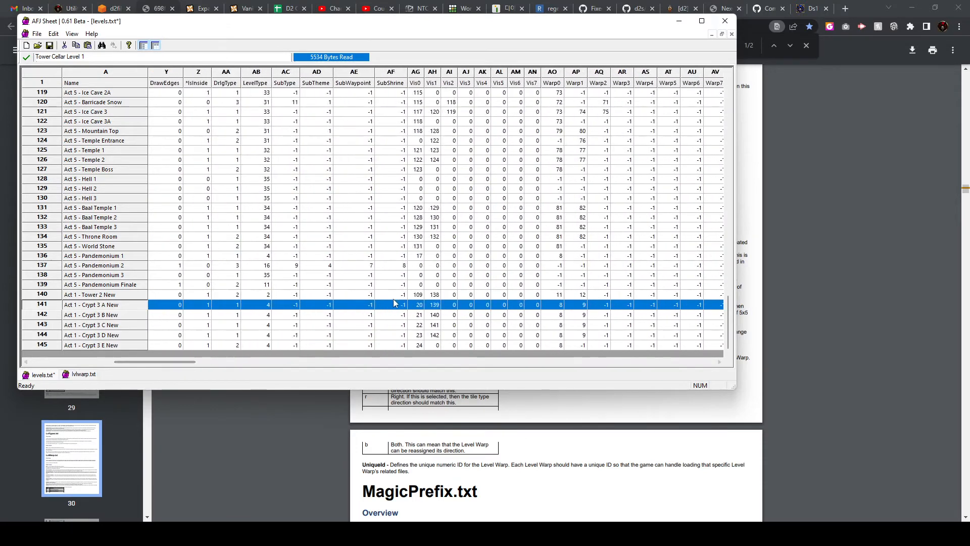
pyautogui.click(417, 305)
pyautogui.write('137')
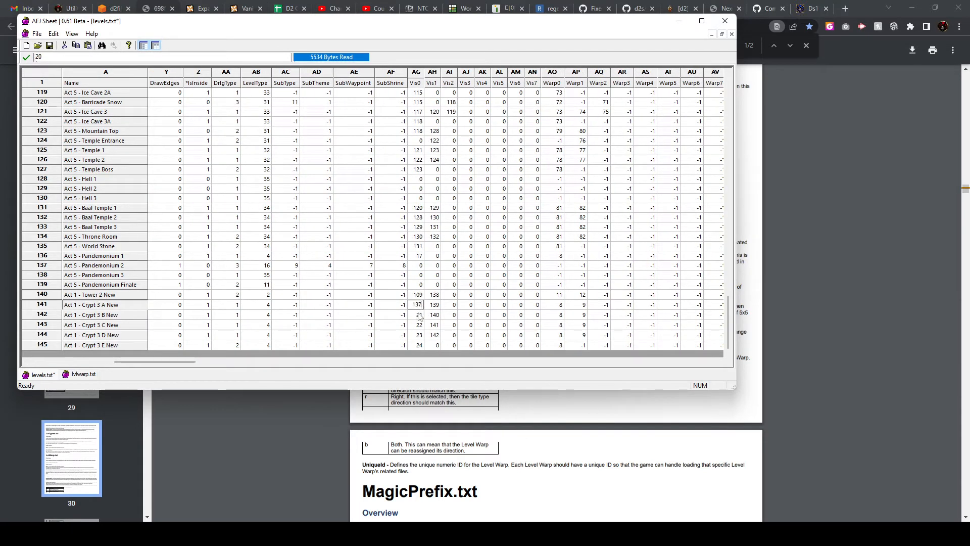
# Step: Set Vis0 to 138, 139, 140 and 141 in the Act 1 - Crypt 3 B, C, D and E New rows respectively
pyautogui.click(417, 318)
pyautogui.write('138')
pyautogui.click(417, 326)
pyautogui.write('1')
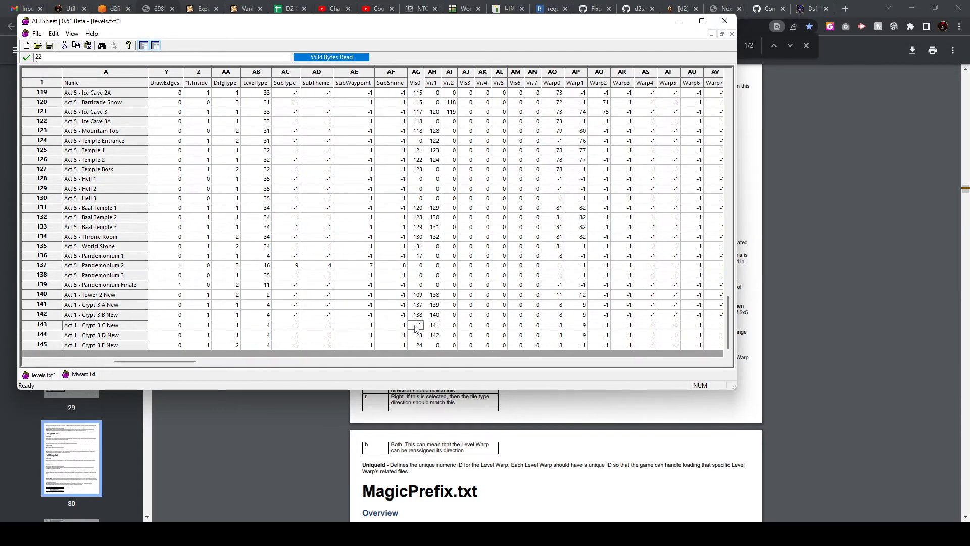
pyautogui.write('39')
pyautogui.click(415, 335)
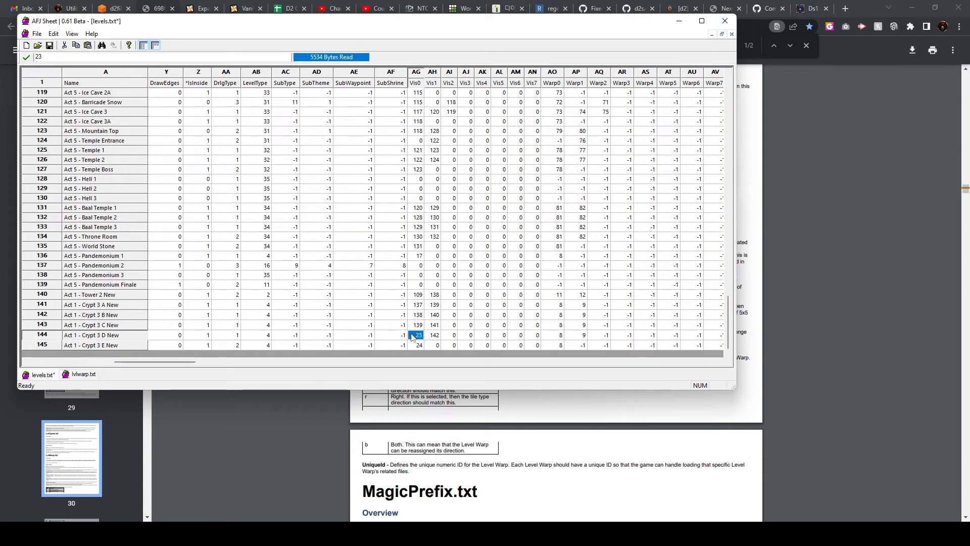
pyautogui.write('140')
pyautogui.click(417, 345)
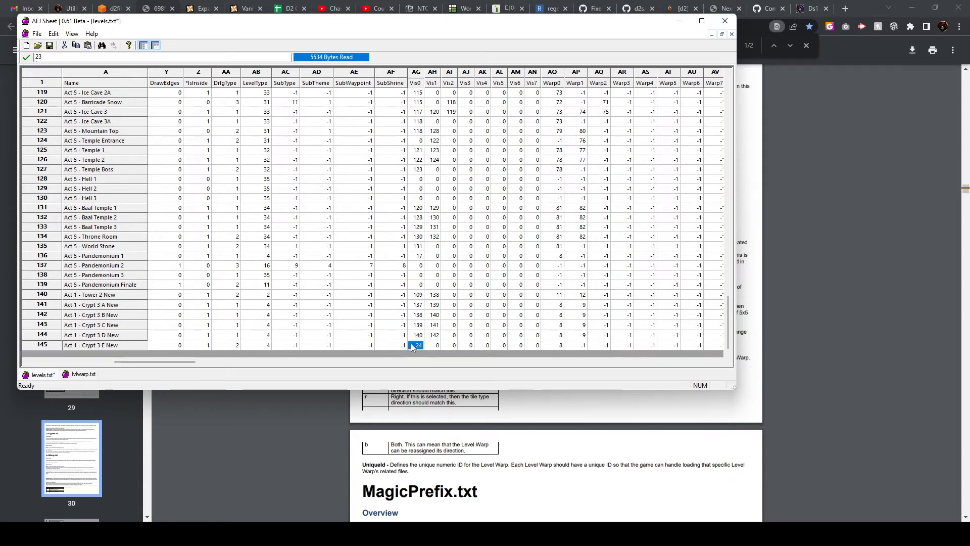
pyautogui.write('141')
pyautogui.click(378, 315)
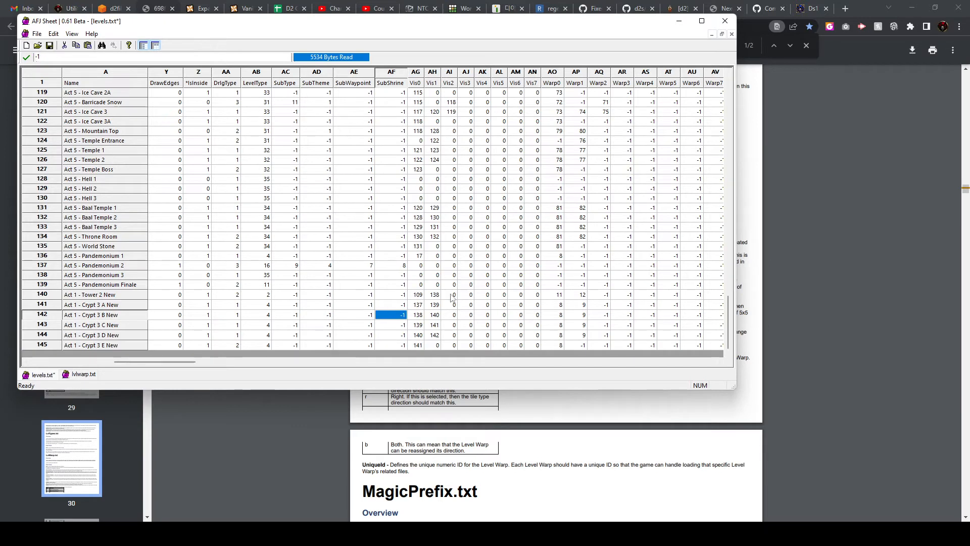
# Step: Review the Vis0 and Vis1 links row by row from Act 1 - Tower 2 New through Crypt 3 E New
pyautogui.click(417, 295)
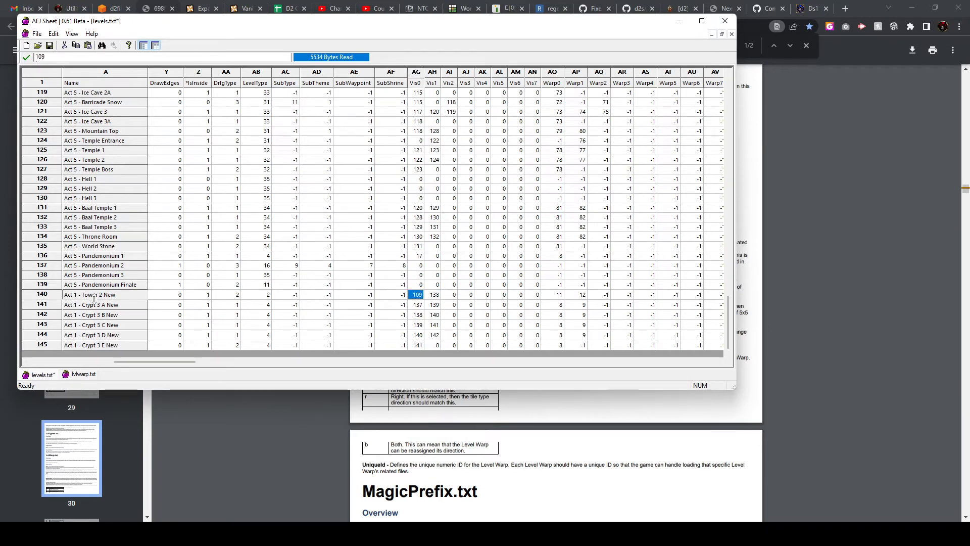
pyautogui.click(59, 297)
pyautogui.click(53, 306)
pyautogui.click(50, 315)
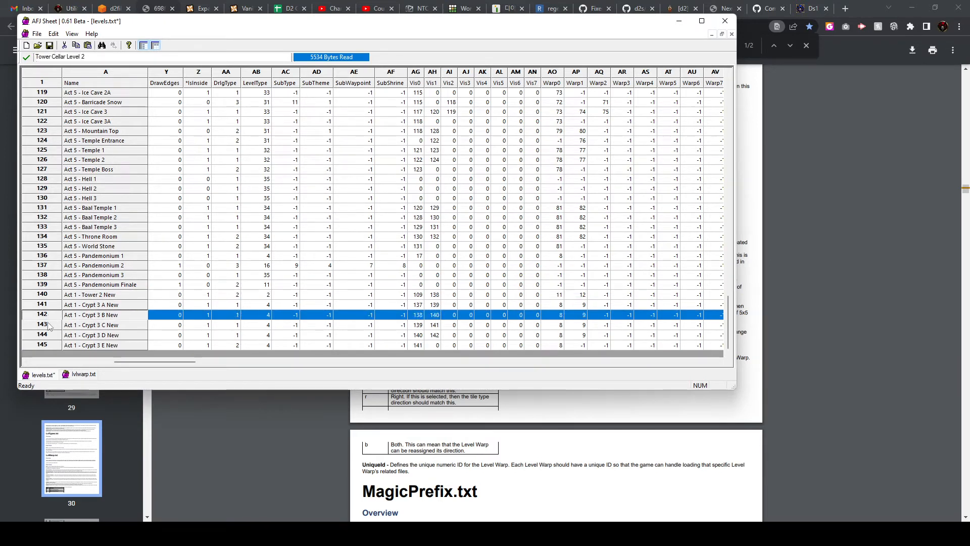
pyautogui.click(49, 325)
pyautogui.click(47, 335)
pyautogui.click(47, 346)
pyautogui.click(418, 296)
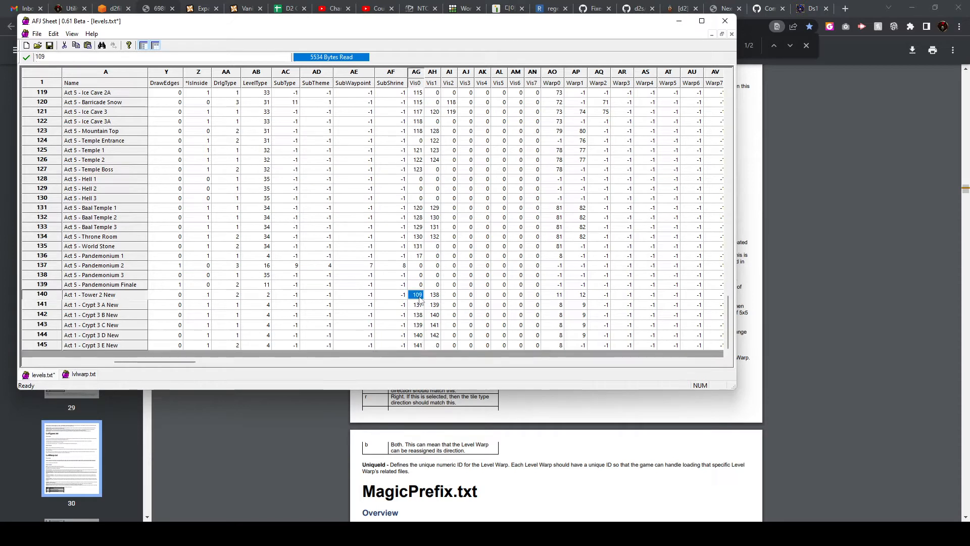
pyautogui.click(420, 304)
pyautogui.click(421, 315)
pyautogui.click(420, 325)
pyautogui.click(421, 334)
pyautogui.click(421, 343)
pyautogui.click(433, 295)
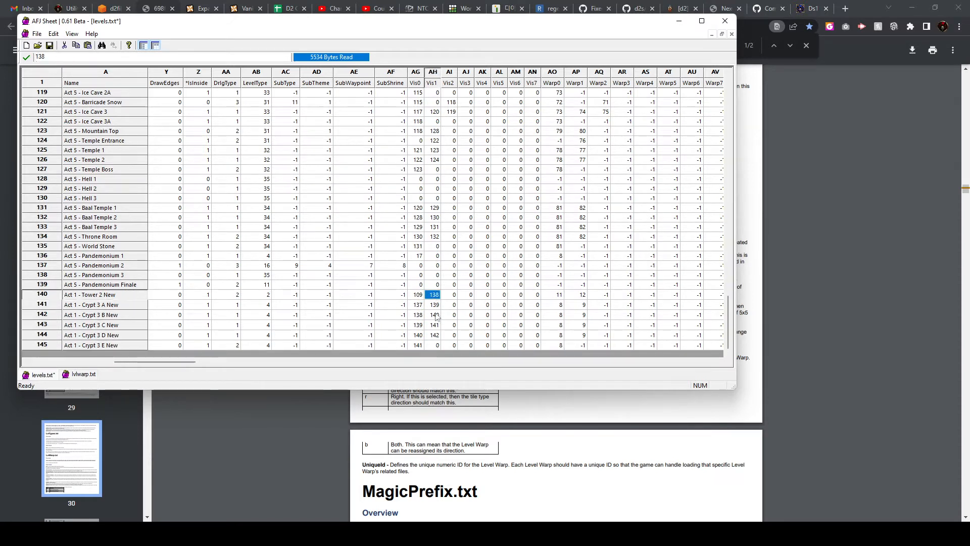
pyautogui.click(433, 305)
pyautogui.click(434, 315)
pyautogui.click(433, 324)
pyautogui.click(433, 335)
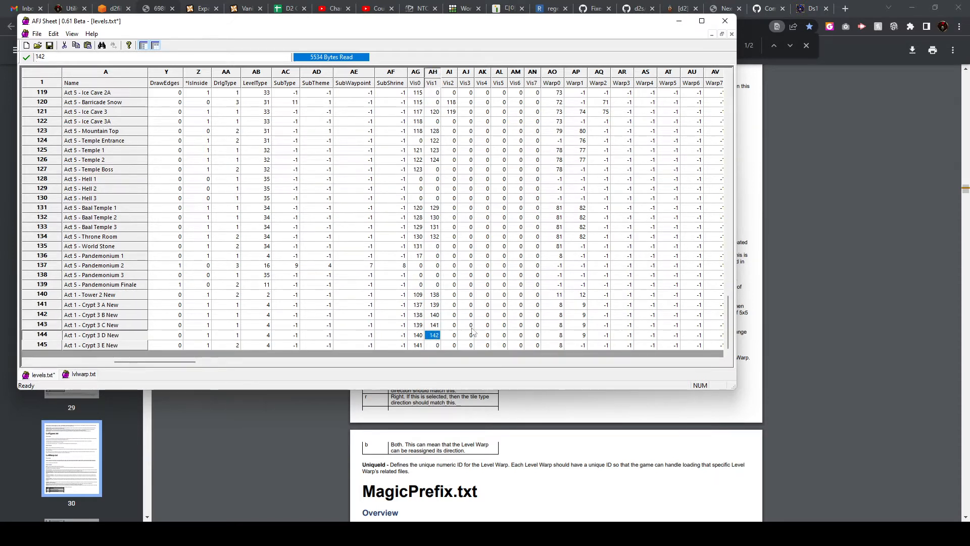
# Step: Check the Warp0 and Warp1 values of the new tower and crypt rows against their Vis links
pyautogui.click(557, 296)
pyautogui.keyDown('shift'); pyautogui.click(578, 346); pyautogui.keyUp('shift')
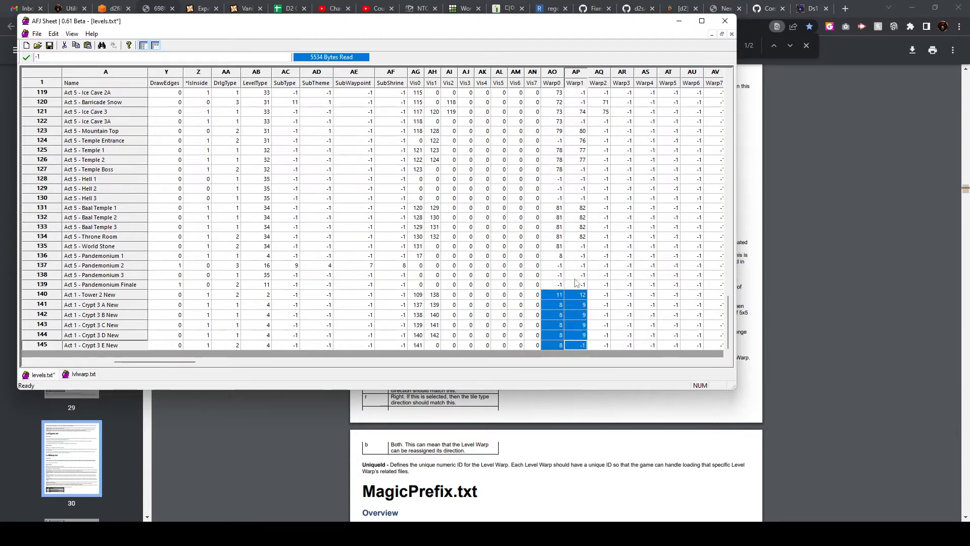
pyautogui.click(559, 277)
pyautogui.click(555, 304)
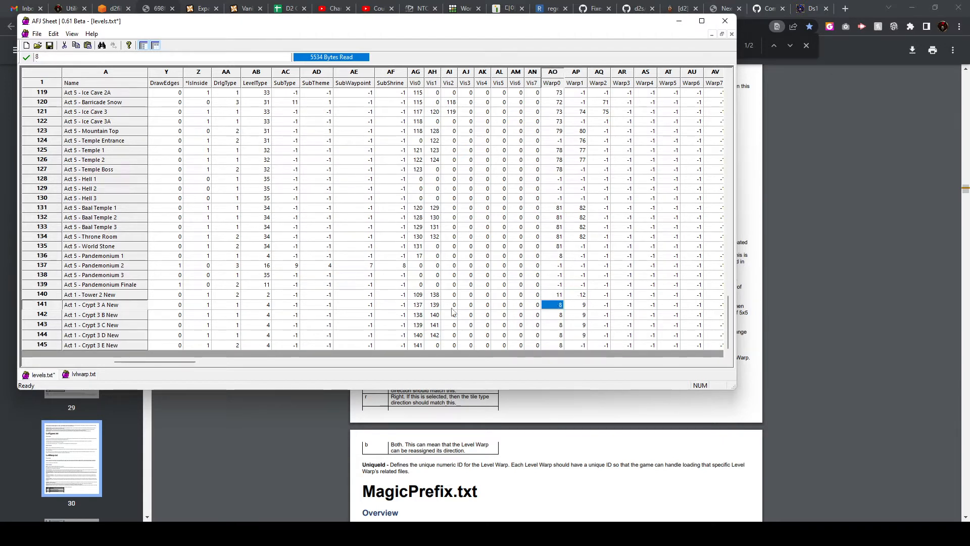
pyautogui.click(419, 297)
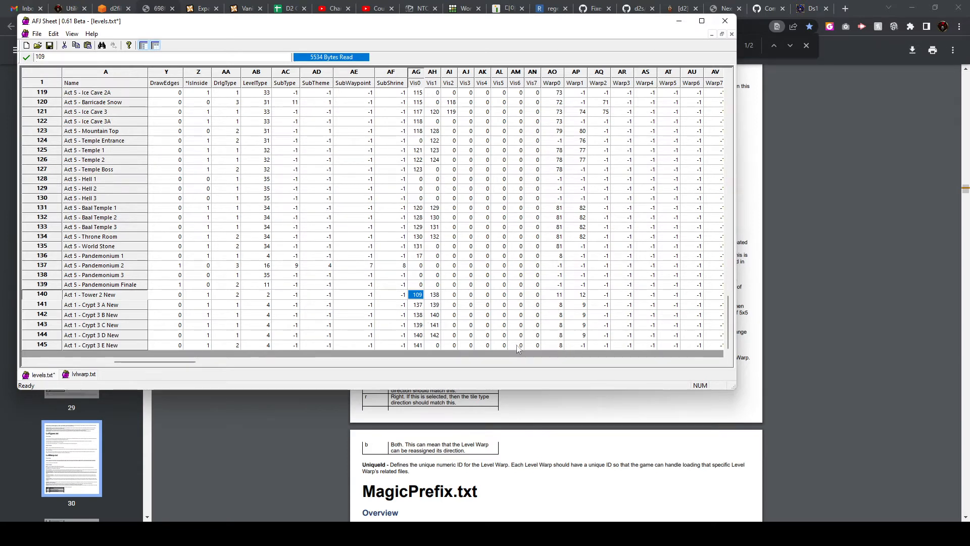
pyautogui.click(556, 295)
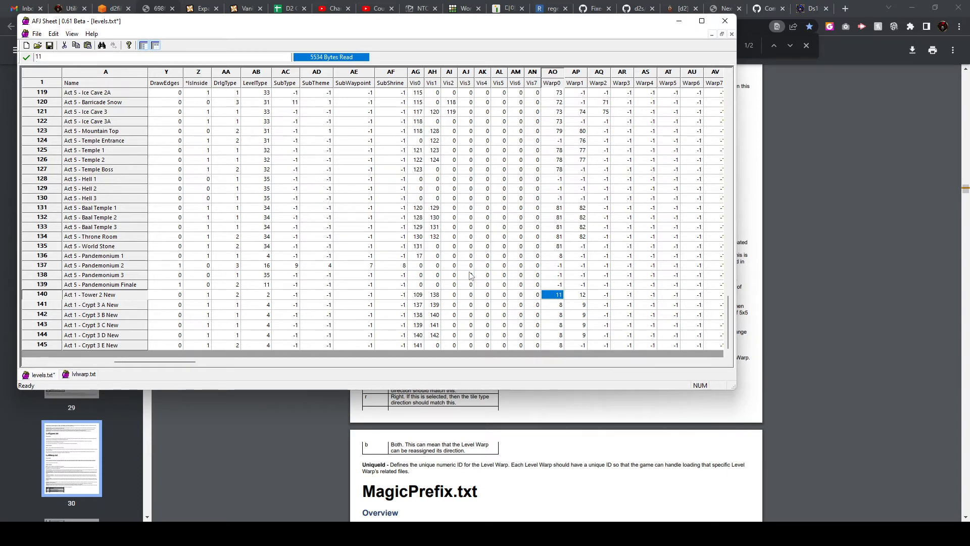
# Step: Review the Vis0 and Warp0 values in the Act 5 - Town row of levels.txt
pyautogui.scroll(4, 470, 275)
pyautogui.scroll(-2, 470, 276)
pyautogui.scroll(3, 475, 272)
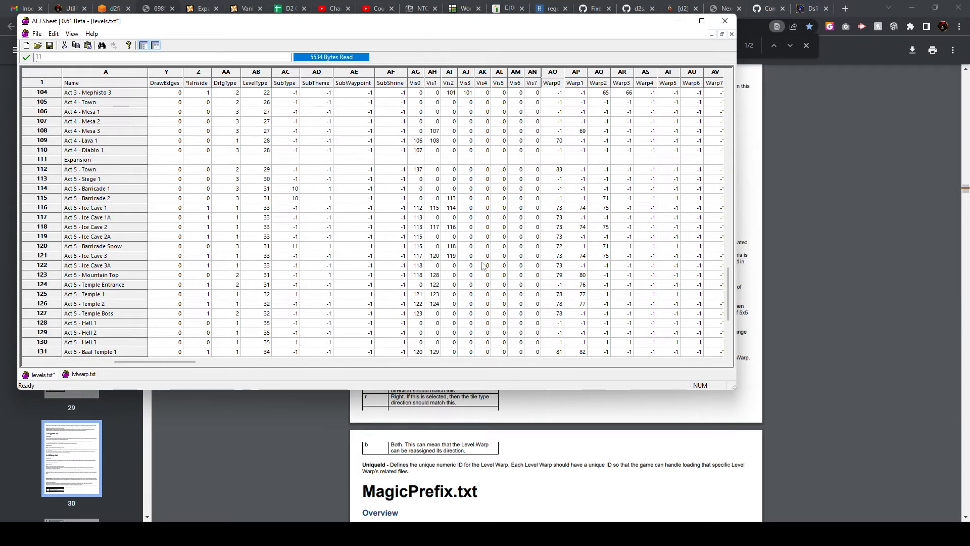
pyautogui.click(416, 172)
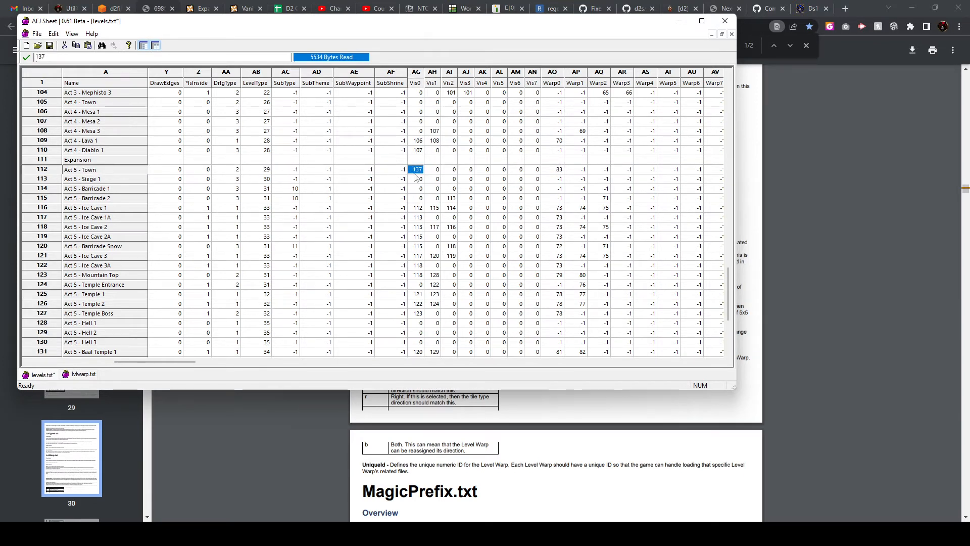
pyautogui.click(558, 171)
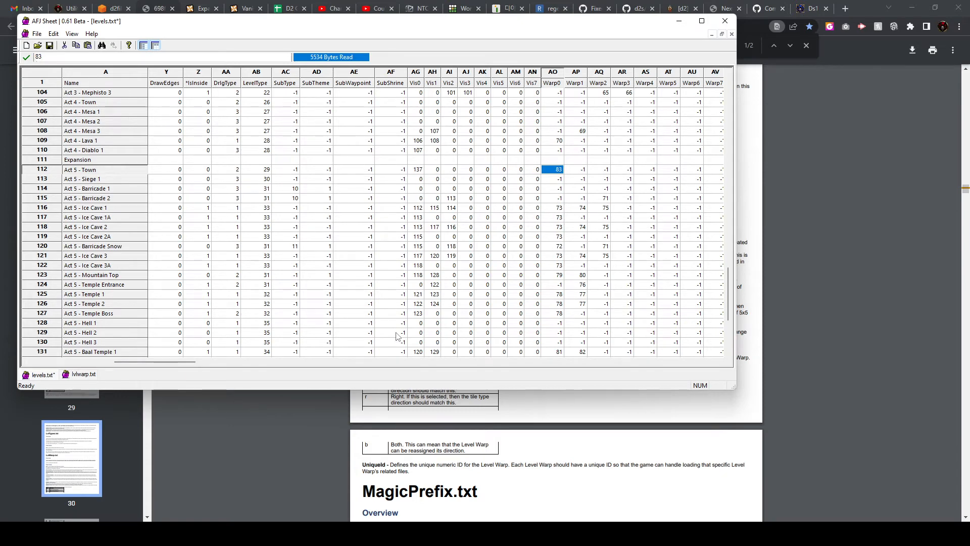
pyautogui.scroll(-5, 515, 295)
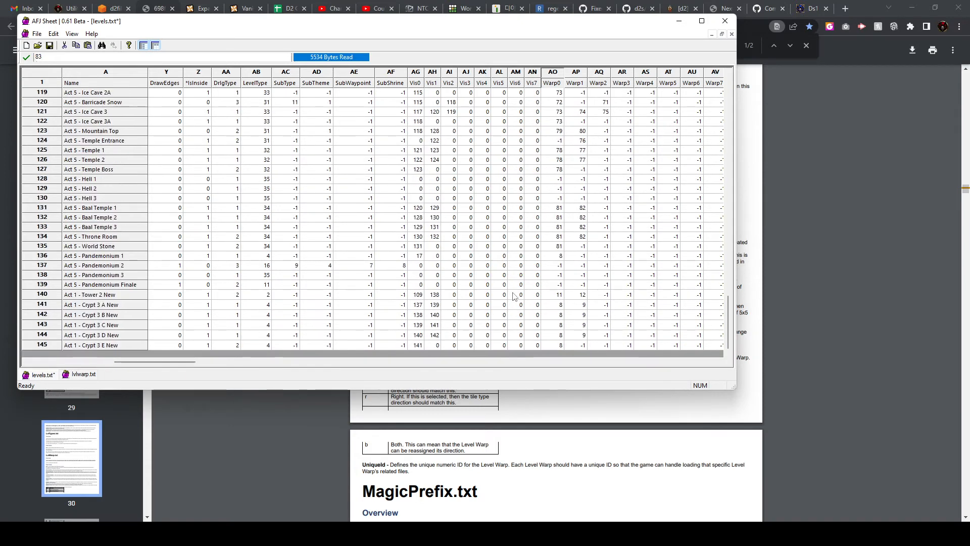
# Step: Check the Vis0 and Vis1 links chaining the Act 1 - Tower 2 New row through the Crypt 3 A–E New rows
pyautogui.click(417, 297)
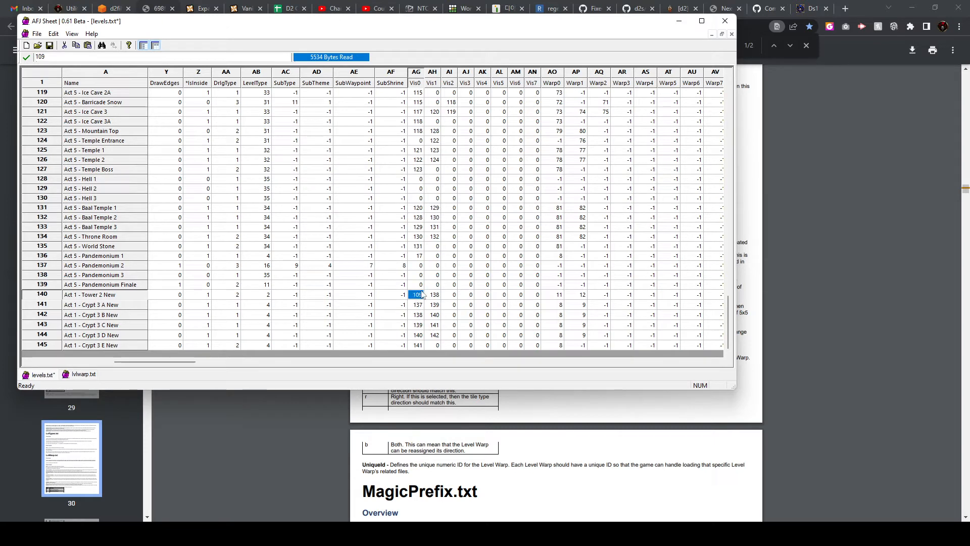
pyautogui.click(432, 296)
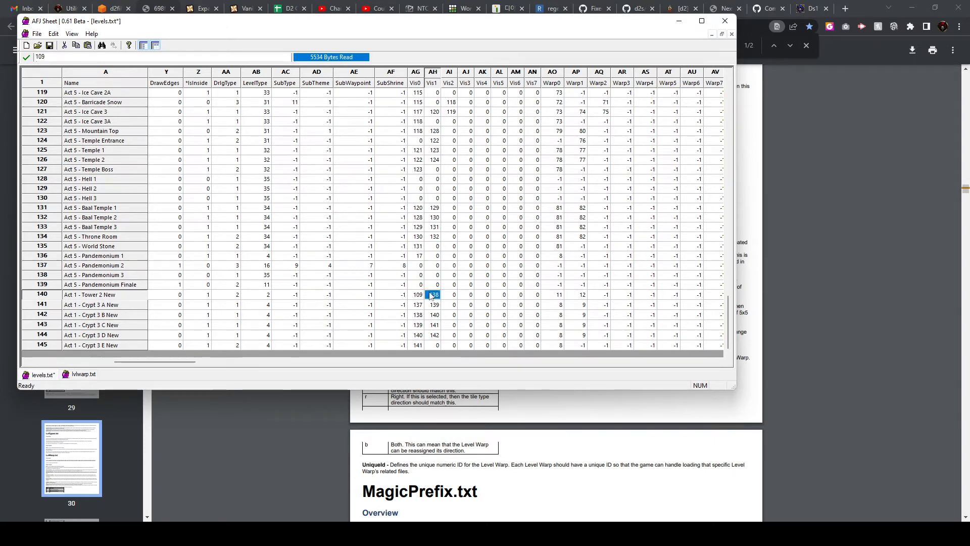
pyautogui.press('Down')
pyautogui.press('Down')
pyautogui.press('Down')
pyautogui.press('Down')
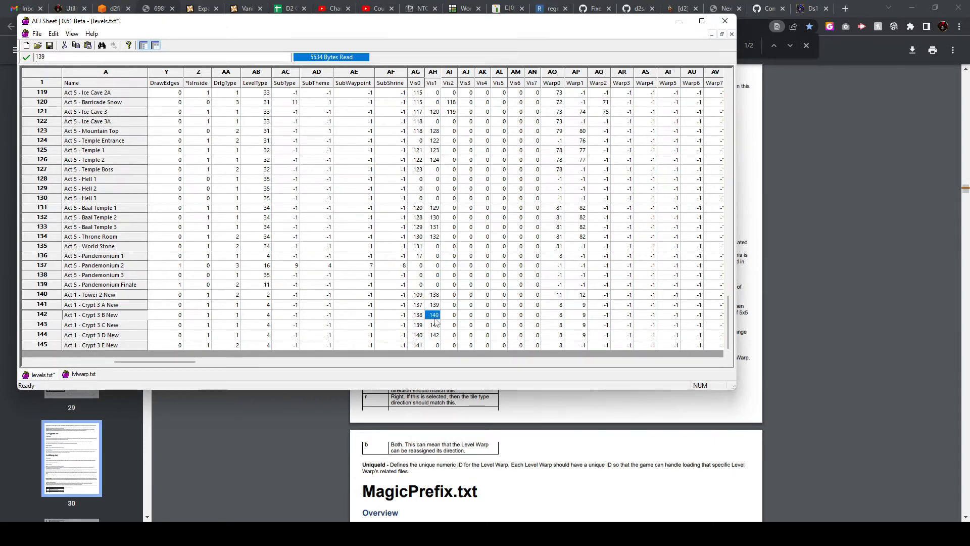
pyautogui.click(419, 304)
pyautogui.click(107, 307)
pyautogui.click(415, 306)
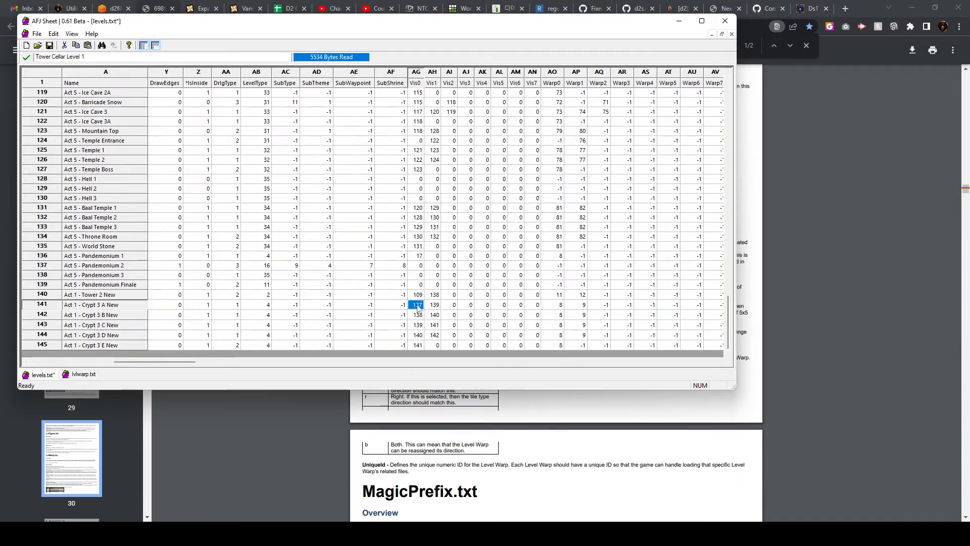
pyautogui.click(416, 315)
pyautogui.click(416, 325)
pyautogui.click(415, 345)
pyautogui.click(414, 304)
pyautogui.click(356, 218)
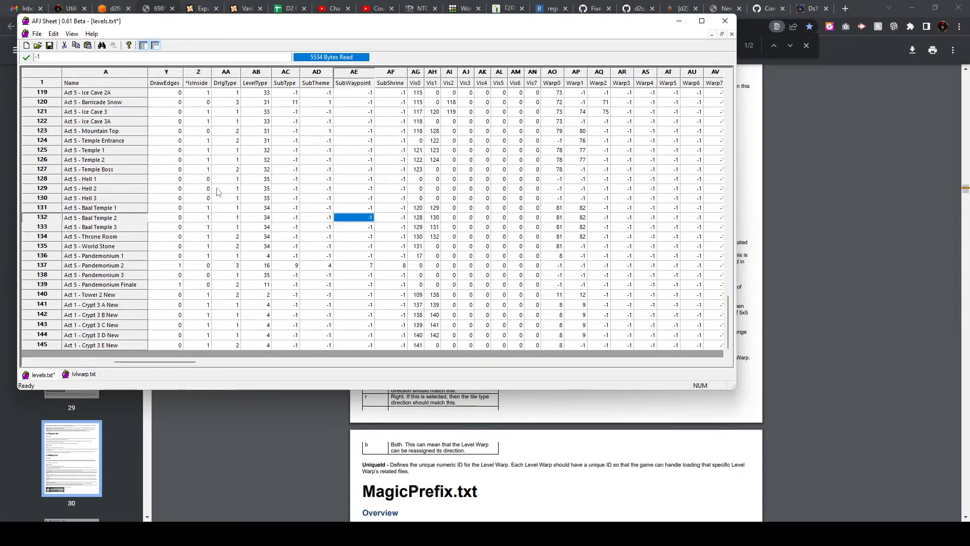
# Step: Save levels.txt and load lvlprest.txt from the mod's excel folder into the sheet editor
pyautogui.moveTo(162, 21); pyautogui.dragTo(305, 37)
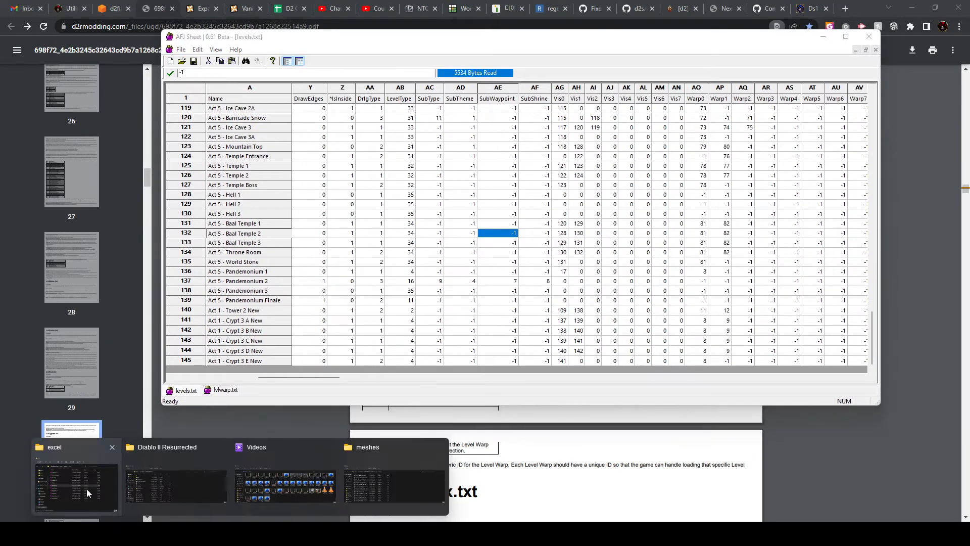
pyautogui.click(90, 494)
pyautogui.click(758, 47)
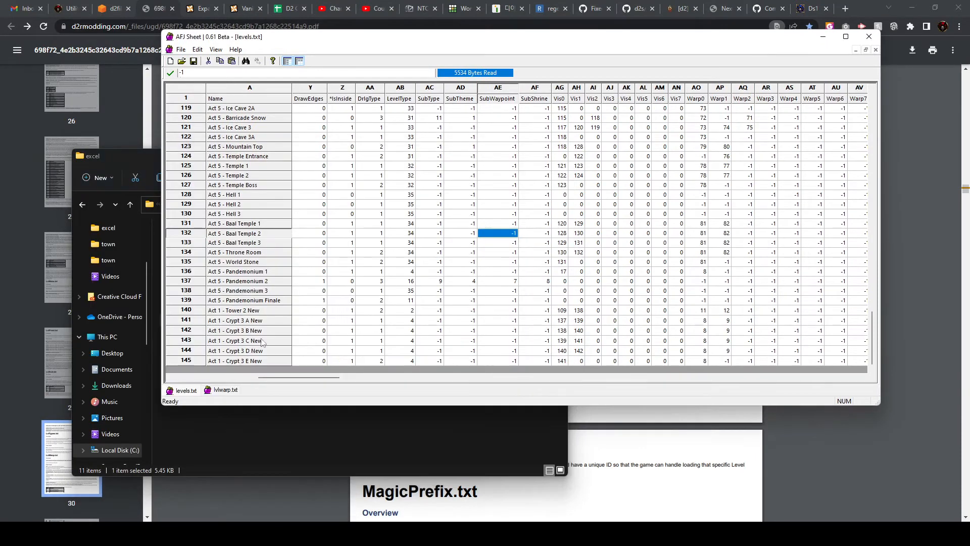
pyautogui.click(255, 412)
pyautogui.click(182, 289)
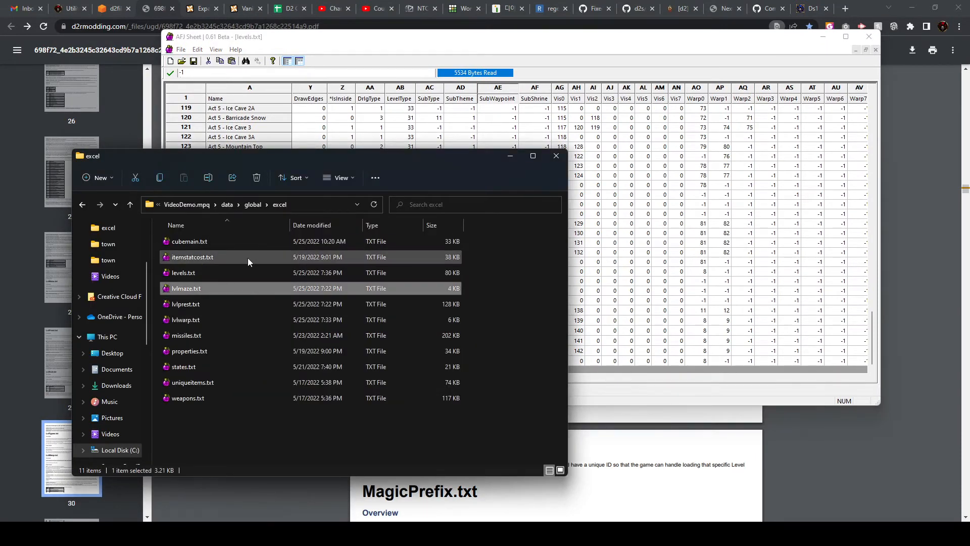
pyautogui.click(333, 56)
pyautogui.click(217, 412)
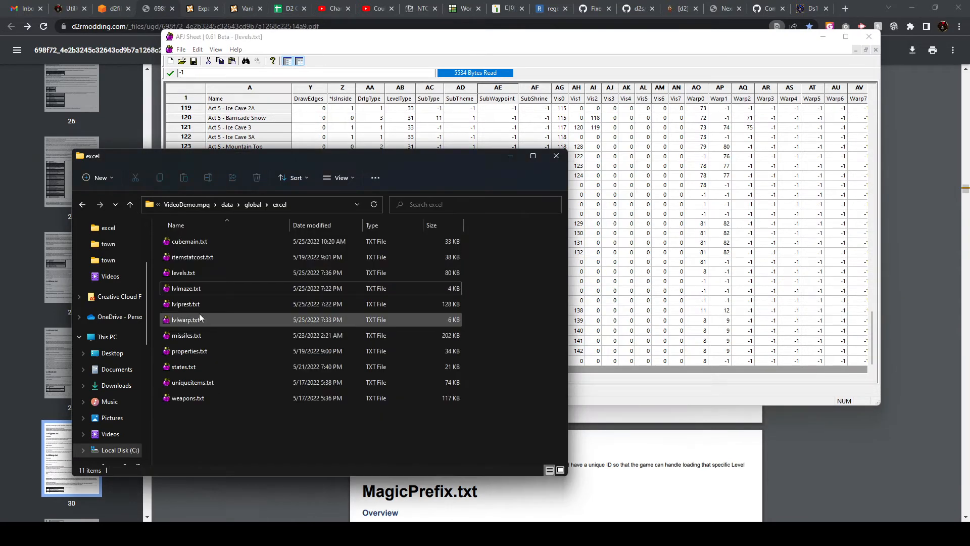
pyautogui.click(198, 309)
pyautogui.moveTo(183, 305); pyautogui.dragTo(416, 41)
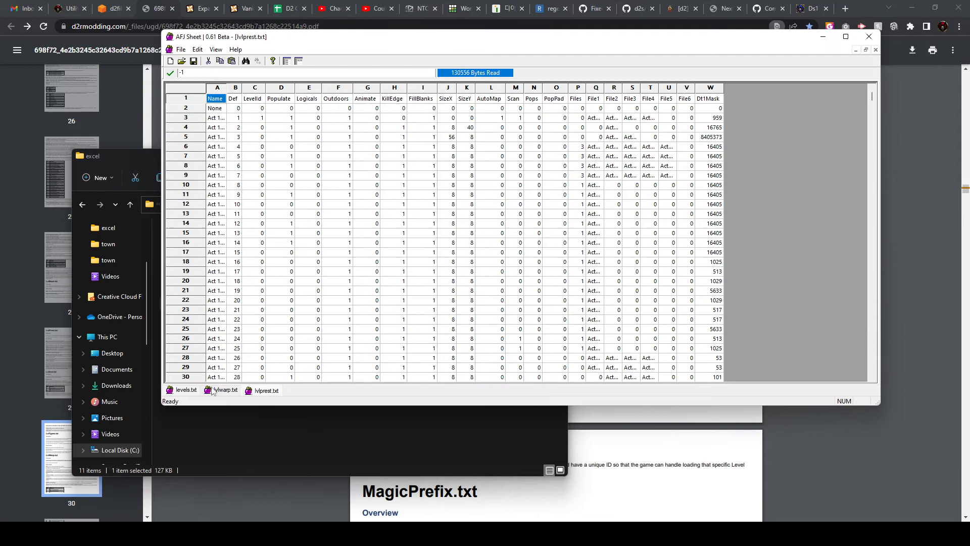
# Step: Go back to levels.txt and inspect the StringName and Id columns of the Act 1 - Tower 2 New row
pyautogui.click(185, 391)
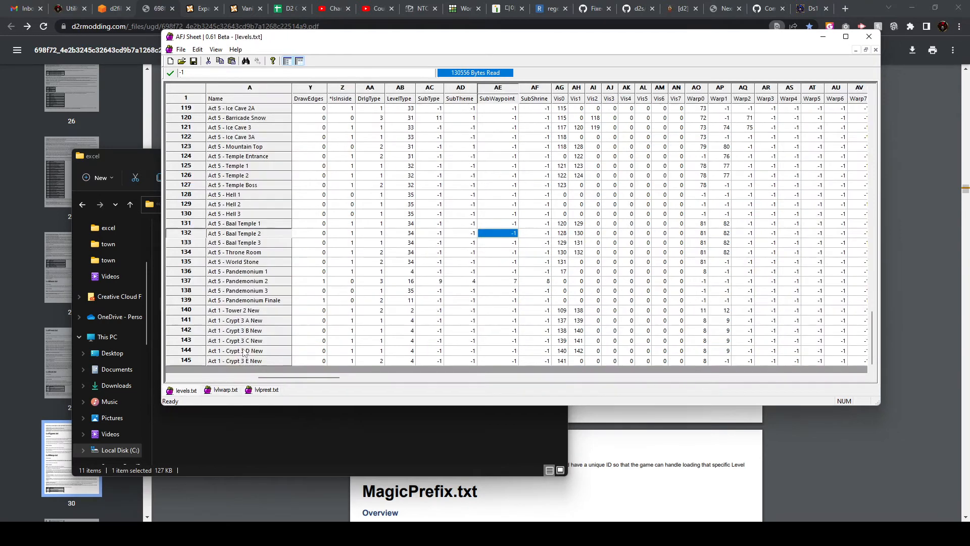
pyautogui.click(234, 310)
pyautogui.moveTo(323, 377); pyautogui.dragTo(212, 386)
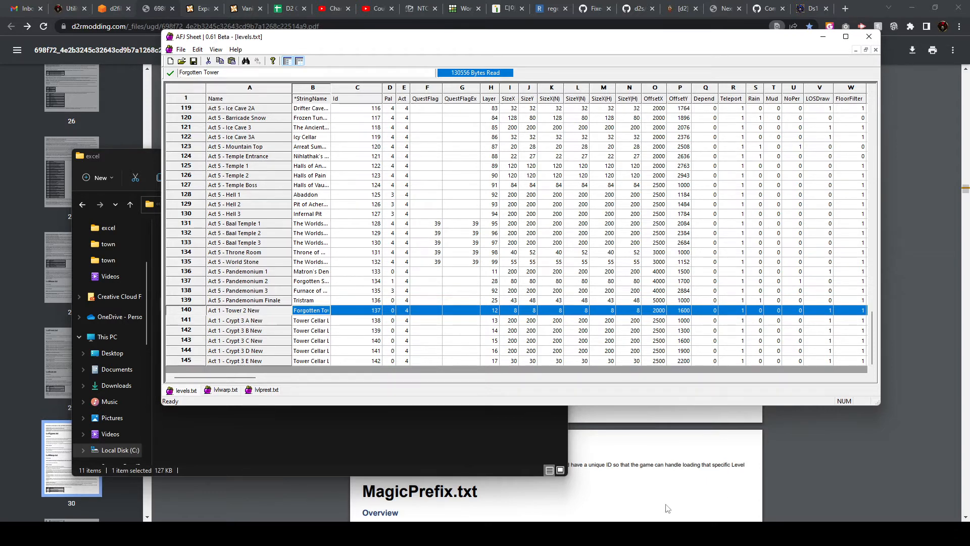
# Step: Switch to Ladik's Casc Viewer and browse to the data/hd/env/preset folder
pyautogui.click(572, 534)
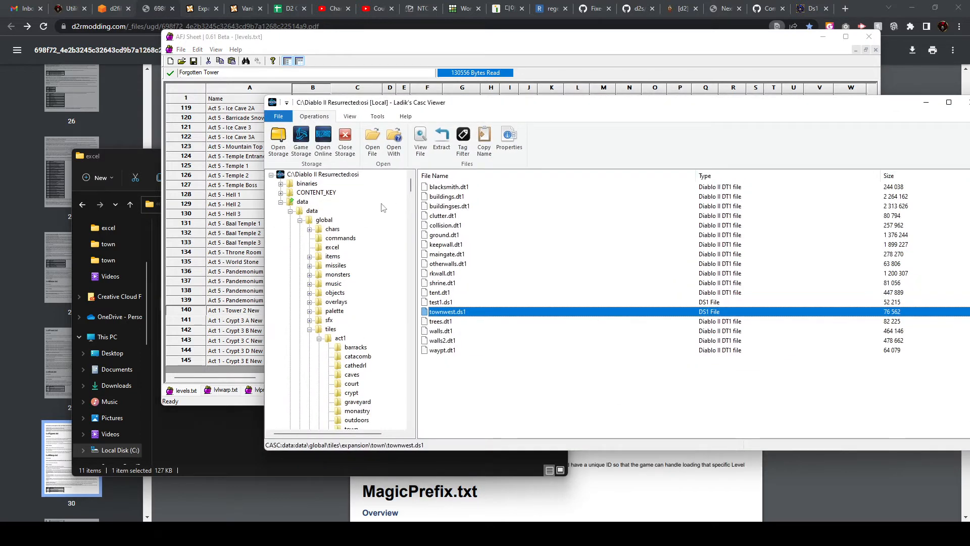
pyautogui.click(316, 211)
pyautogui.doubleClick(432, 197)
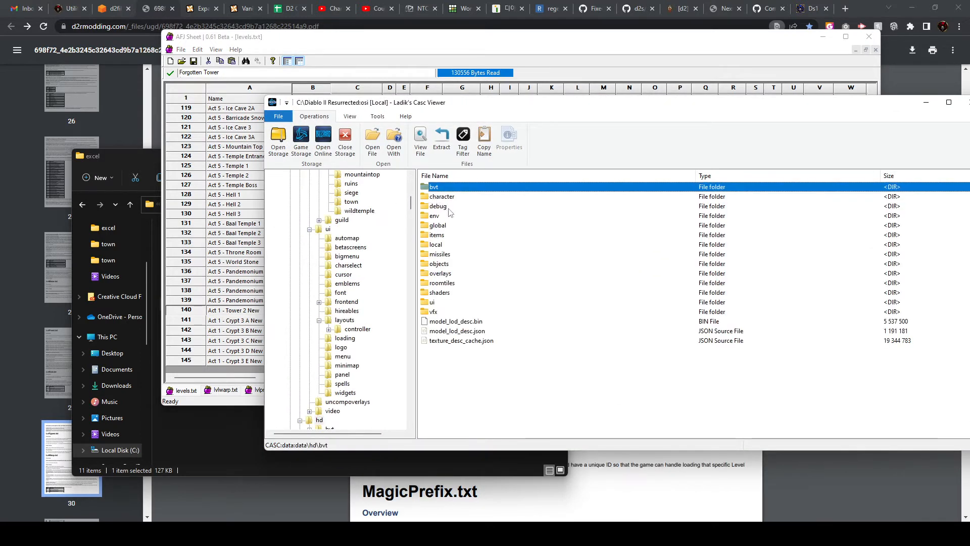
pyautogui.doubleClick(448, 217)
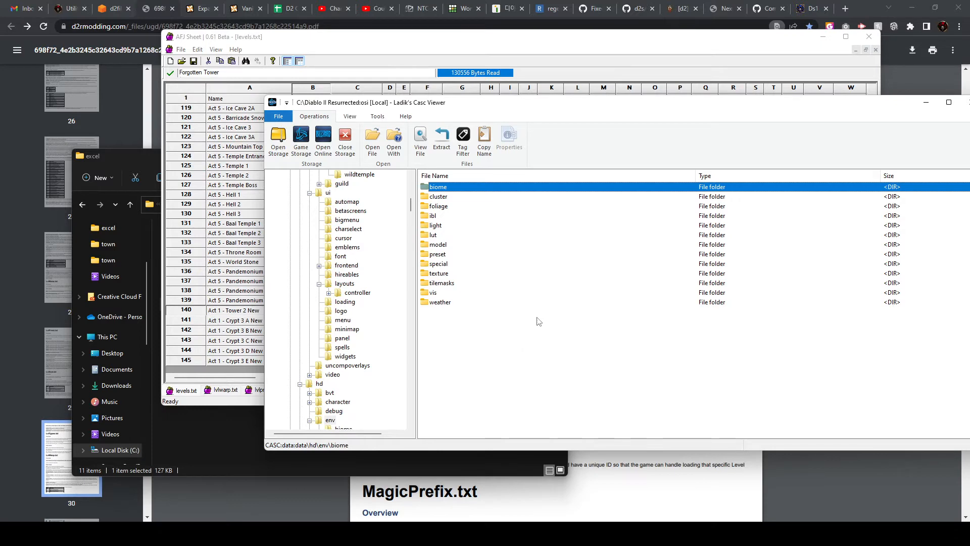
pyautogui.doubleClick(455, 255)
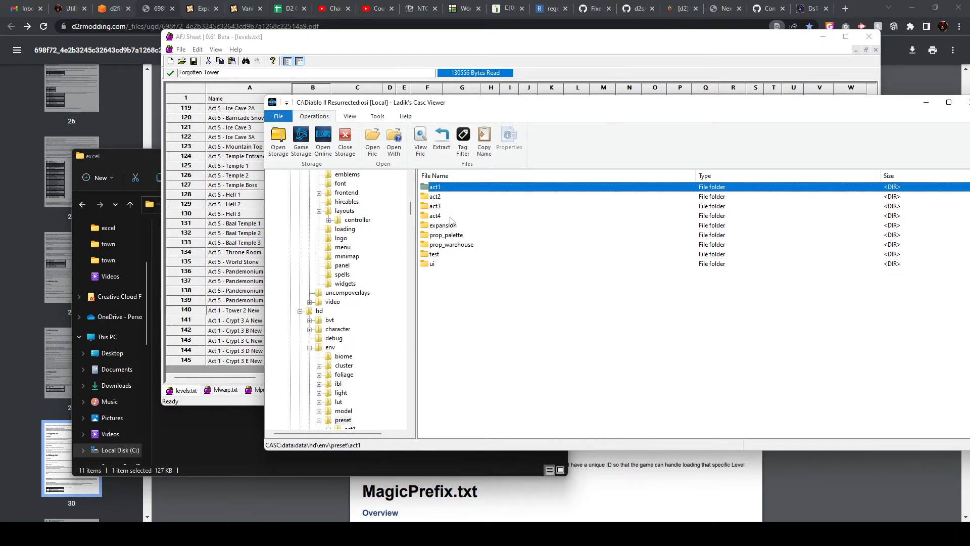
# Step: Browse to the mod's data/global/tiles folder in File Explorer to compare its structure with the preset folders
pyautogui.click(133, 154)
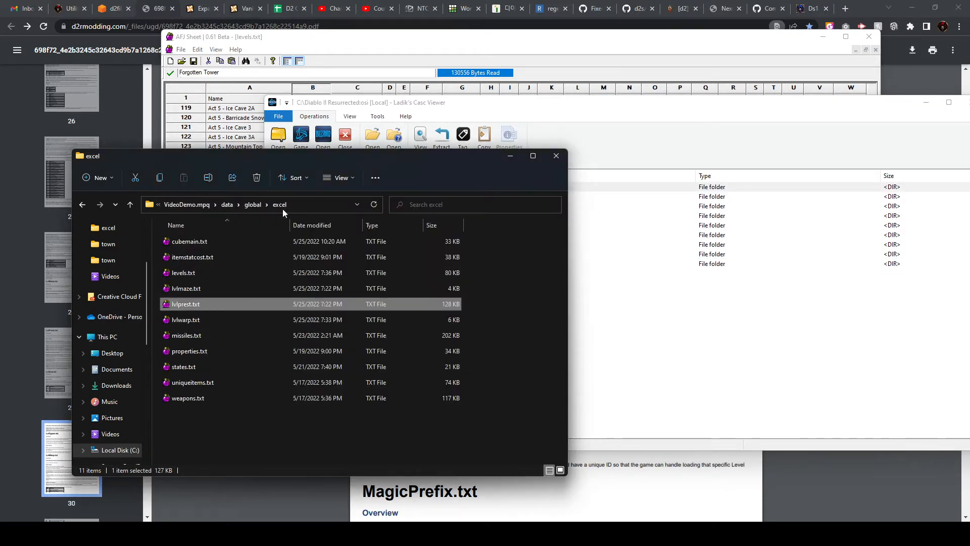
pyautogui.click(255, 204)
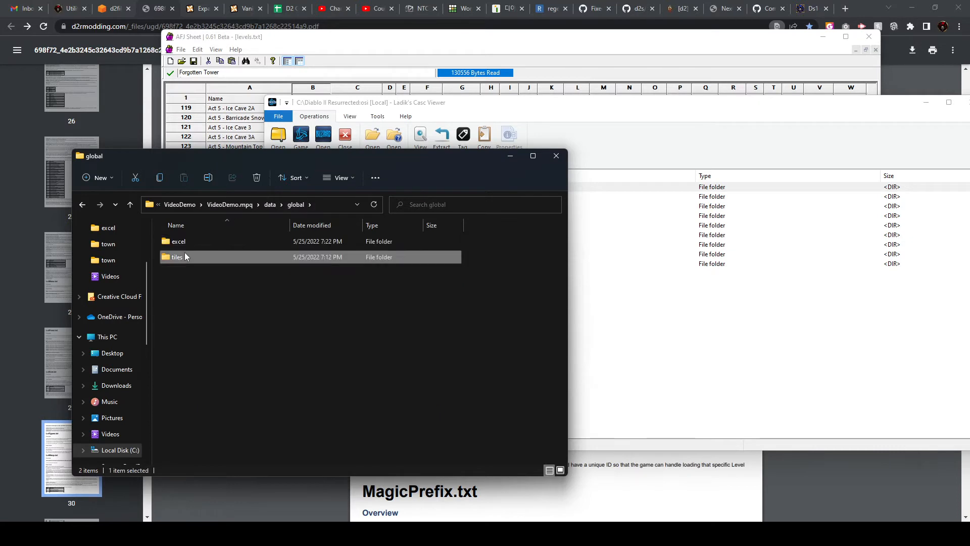
pyautogui.doubleClick(184, 253)
pyautogui.click(730, 309)
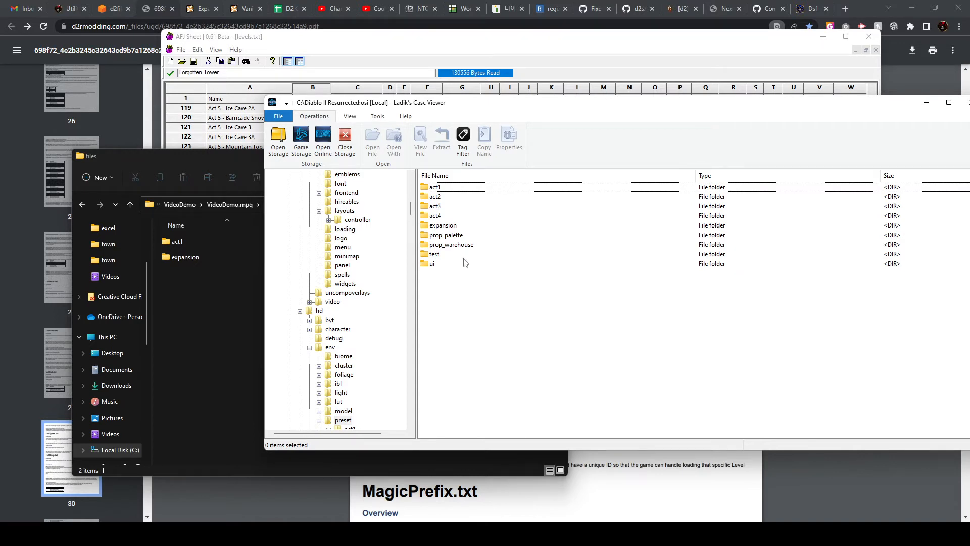
# Step: Open townwest.json from the preset's expansion/town folder in Visual Studio Code
pyautogui.doubleClick(459, 226)
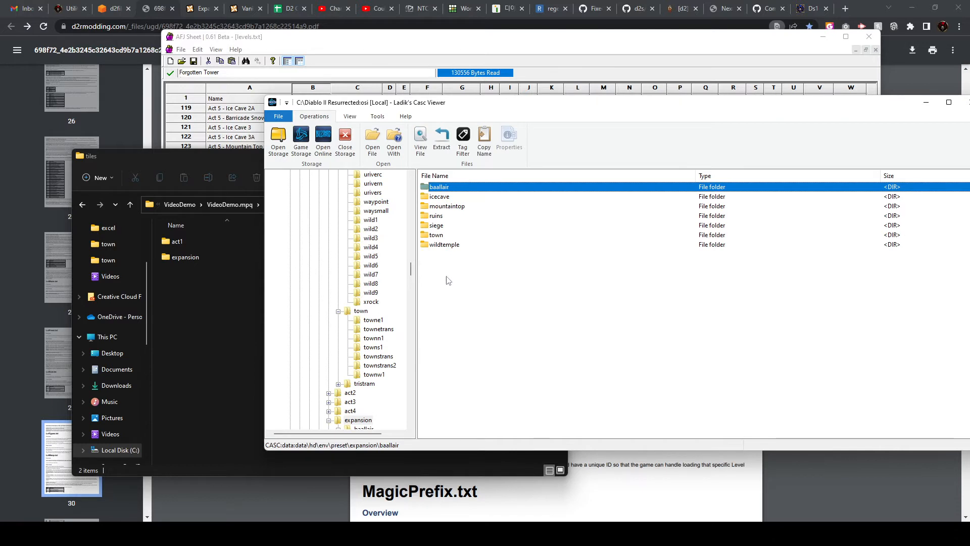
pyautogui.click(208, 253)
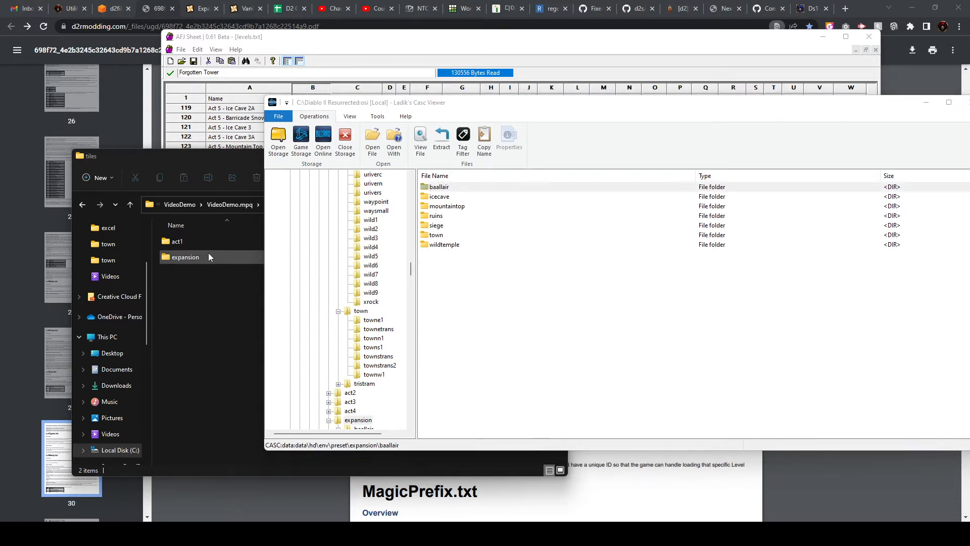
pyautogui.click(731, 327)
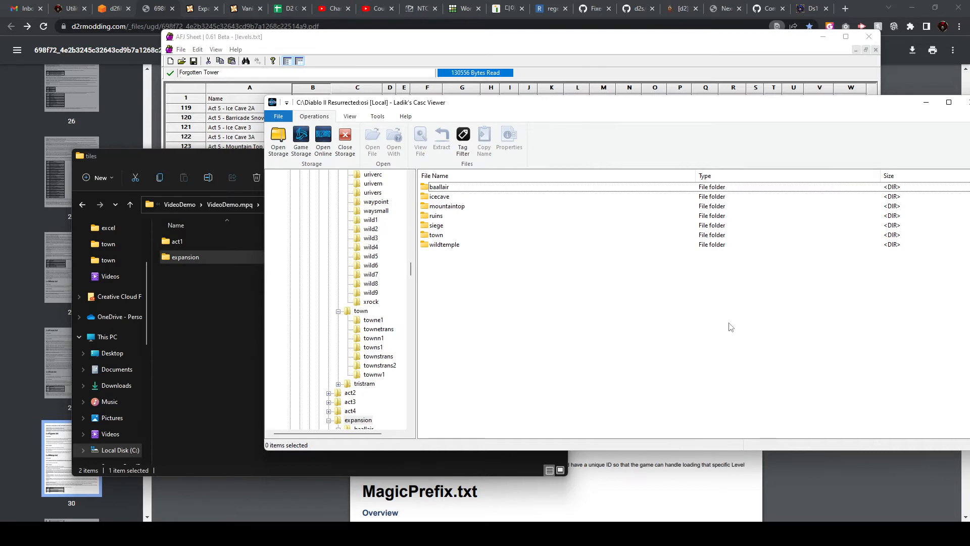
pyautogui.doubleClick(441, 234)
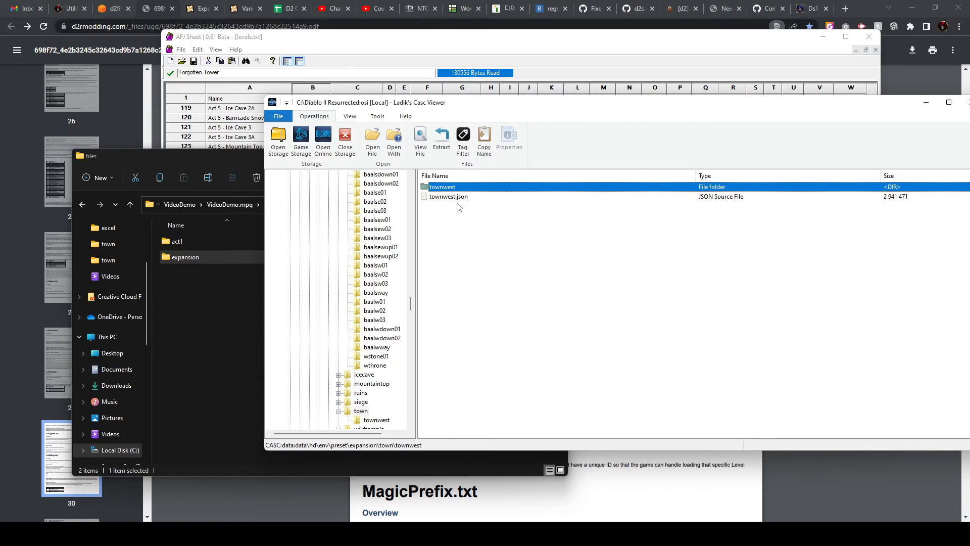
pyautogui.click(454, 198)
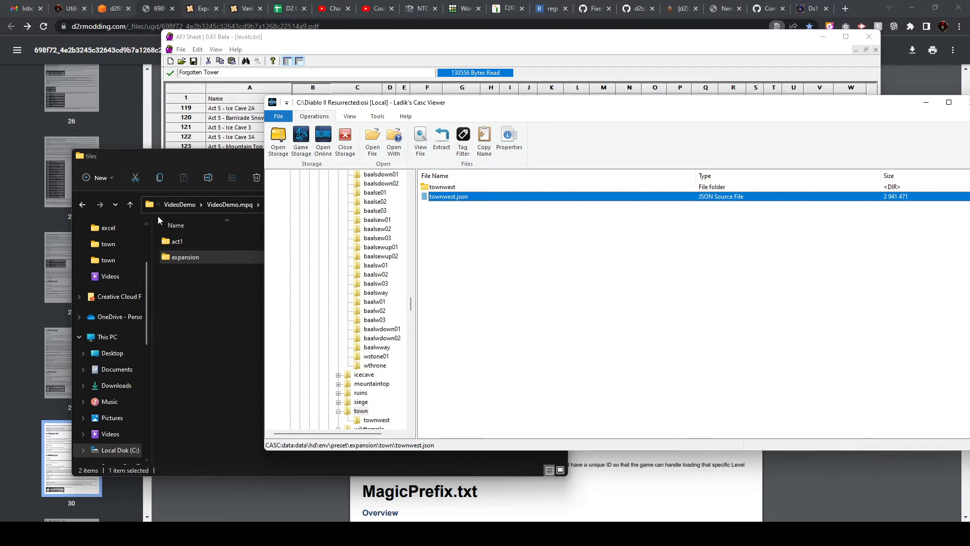
pyautogui.doubleClick(490, 197)
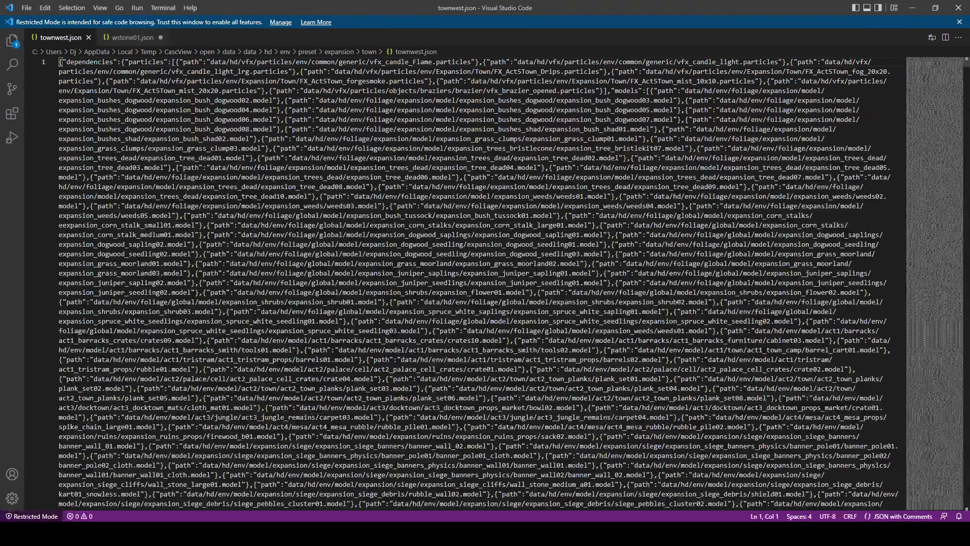
# Step: Format the townwest.json document and dismiss the notification
pyautogui.rightClick(529, 292)
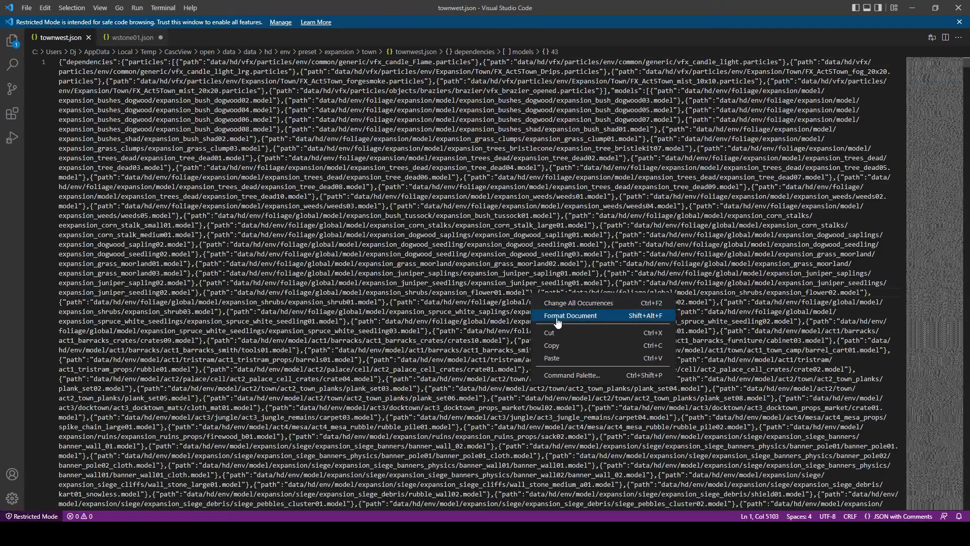
pyautogui.click(561, 313)
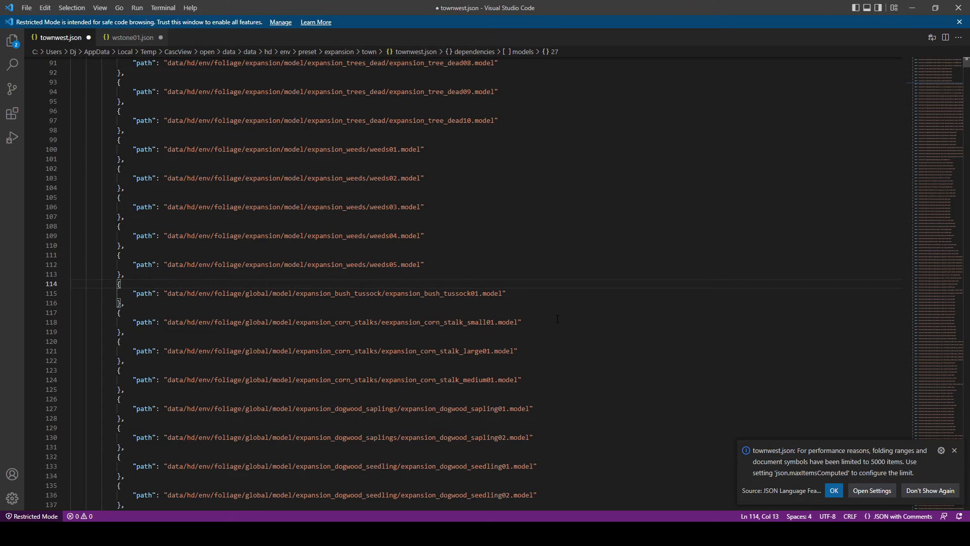
pyautogui.click(955, 450)
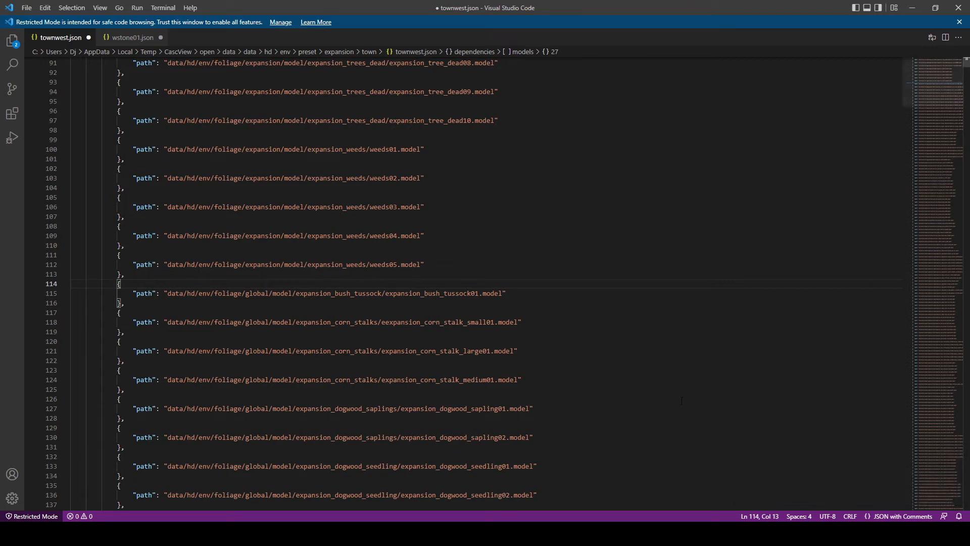
# Step: Go to the end of townwest.json and select the closing bracket line together with the empty specialTiles entry
pyautogui.click(494, 379)
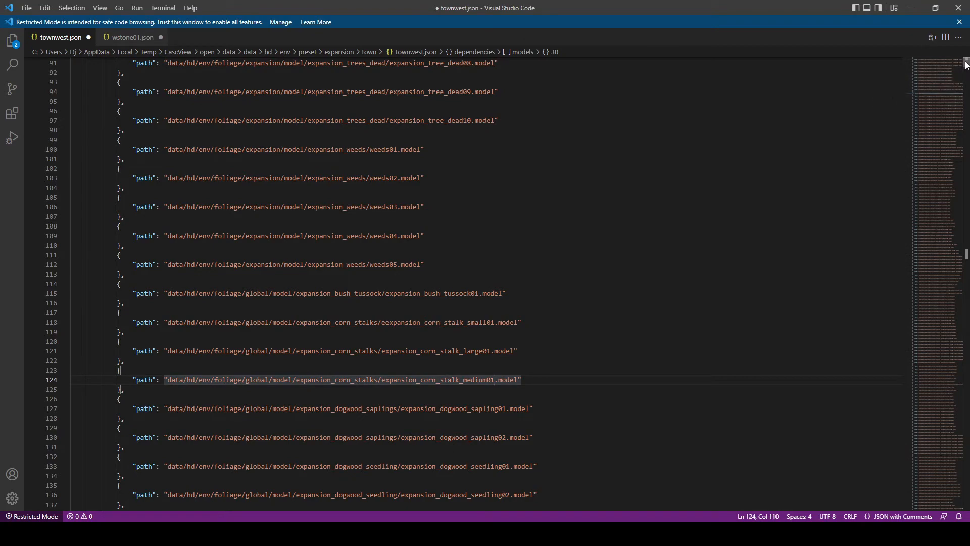
pyautogui.moveTo(967, 64); pyautogui.dragTo(967, 505)
pyautogui.scroll(5, 519, 329)
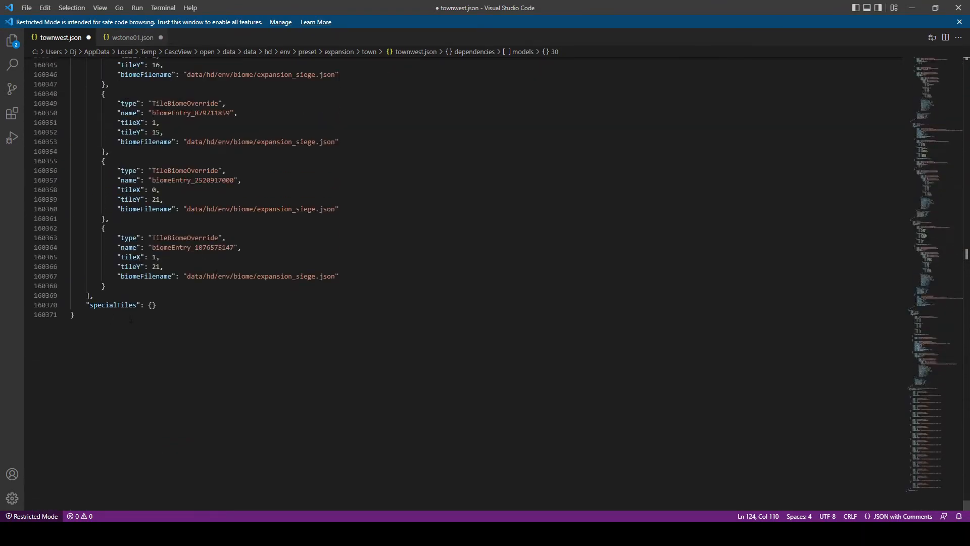
pyautogui.moveTo(156, 304); pyautogui.dragTo(31, 295)
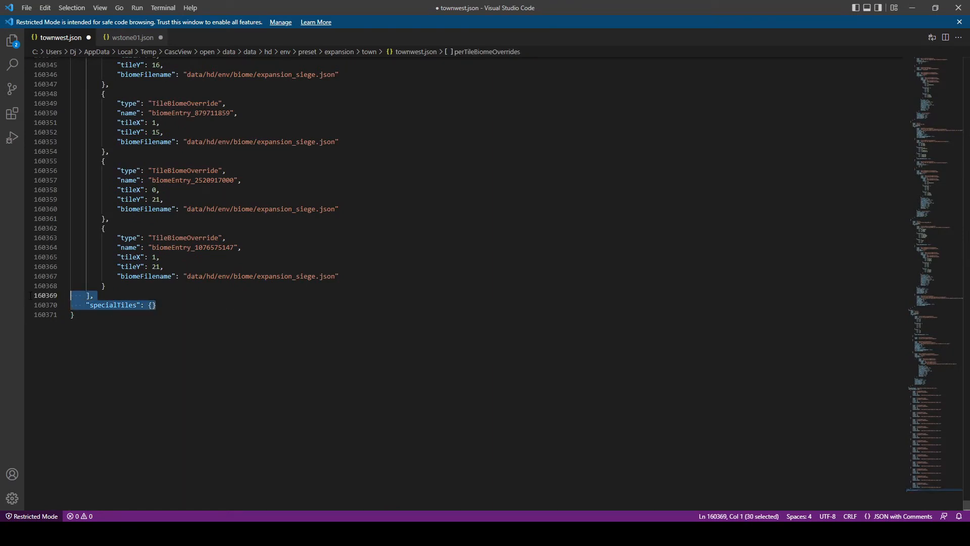
# Step: Copy the complete crates09_04 entity block from the entities list in townwest.json
pyautogui.hotkey('ctrl', 'End')
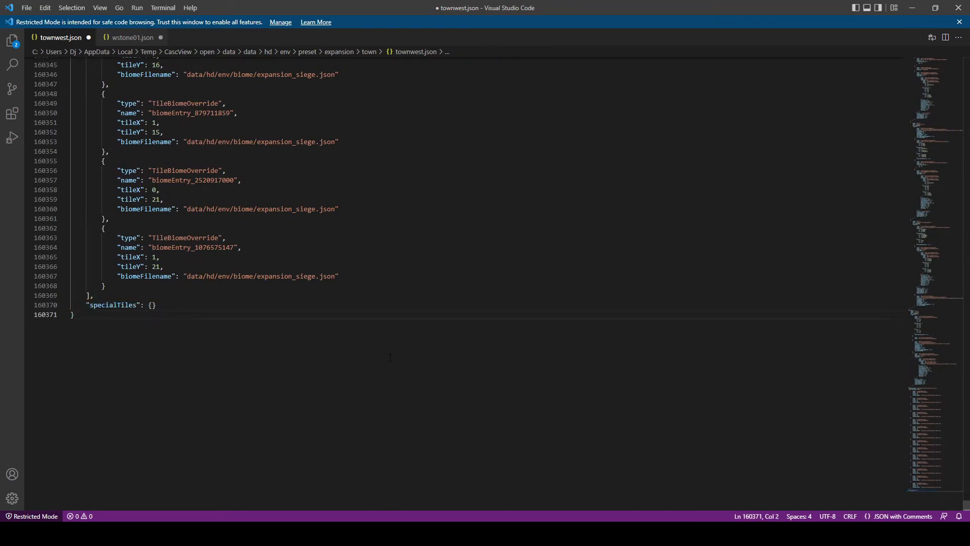
pyautogui.moveTo(965, 508); pyautogui.dragTo(936, 217)
pyautogui.scroll(15, 936, 223)
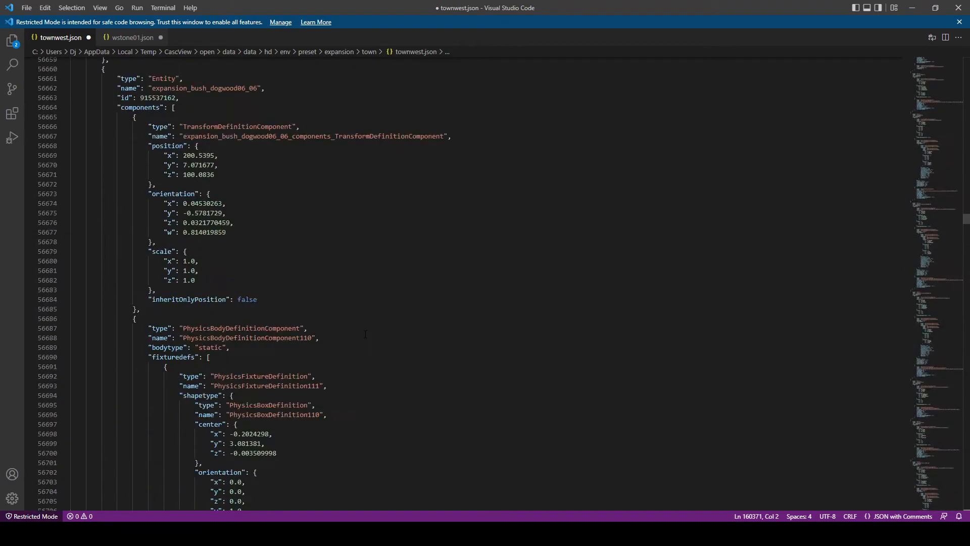
pyautogui.moveTo(112, 236); pyautogui.dragTo(103, 187)
pyautogui.hotkey('ctrl', 'c')
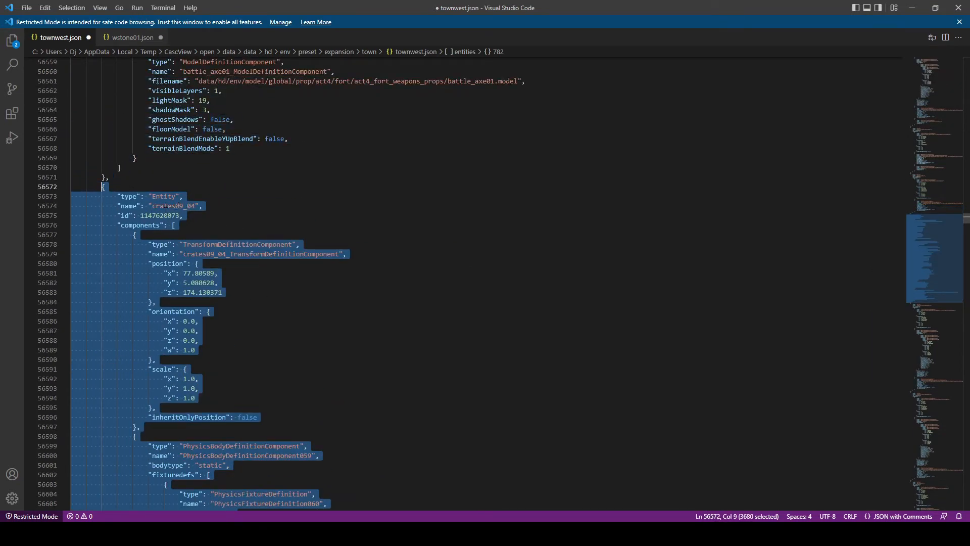
pyautogui.scroll(-15, 239, 321)
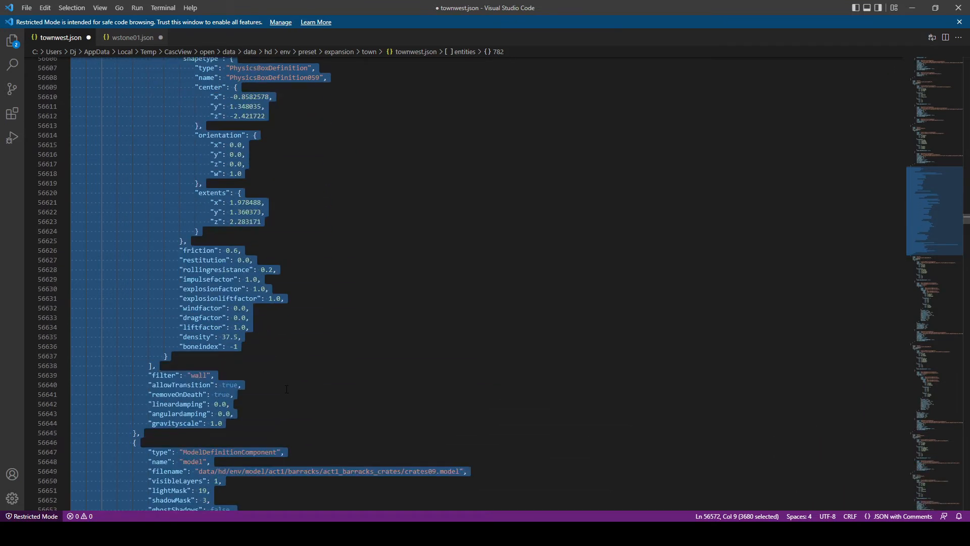
pyautogui.scroll(-6, 309, 386)
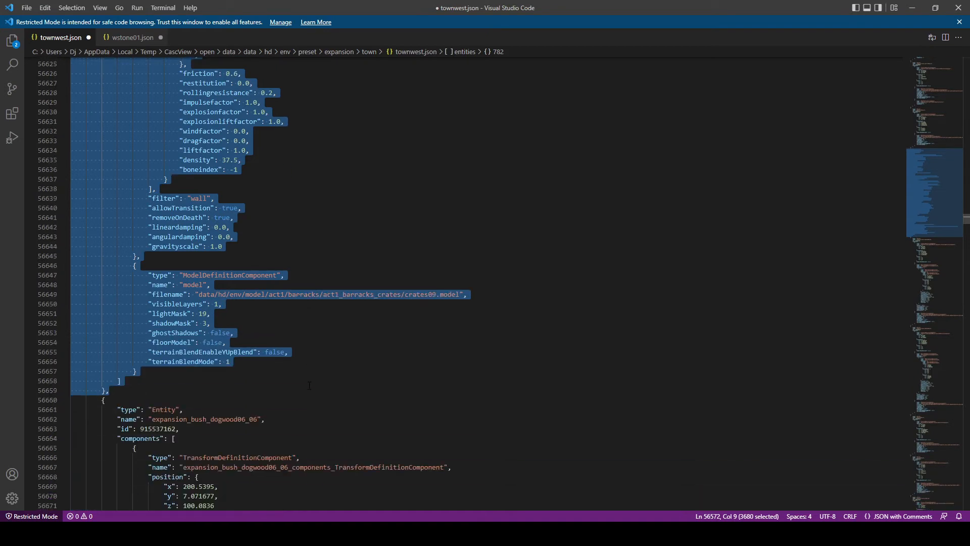
pyautogui.scroll(20, 300, 372)
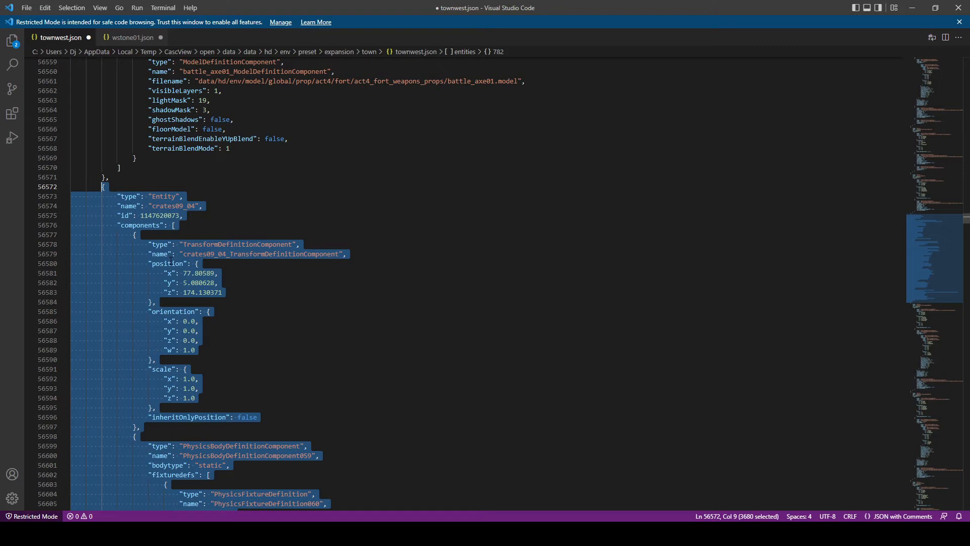
# Step: Paste the copied entity block as a new entry directly above the original crates09_04 entity
pyautogui.click(120, 178)
pyautogui.press('Return')
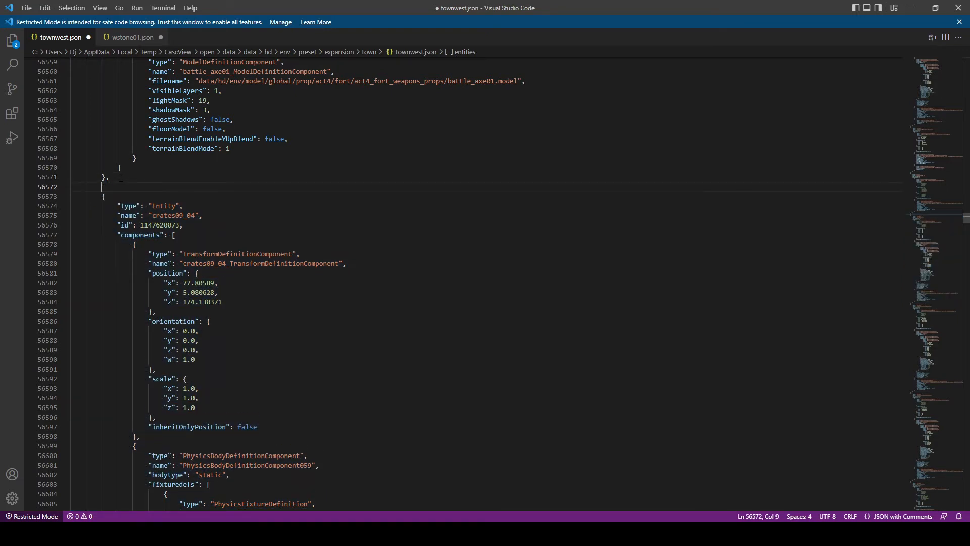
pyautogui.hotkey('ctrl', 'v')
pyautogui.scroll(19, 169, 238)
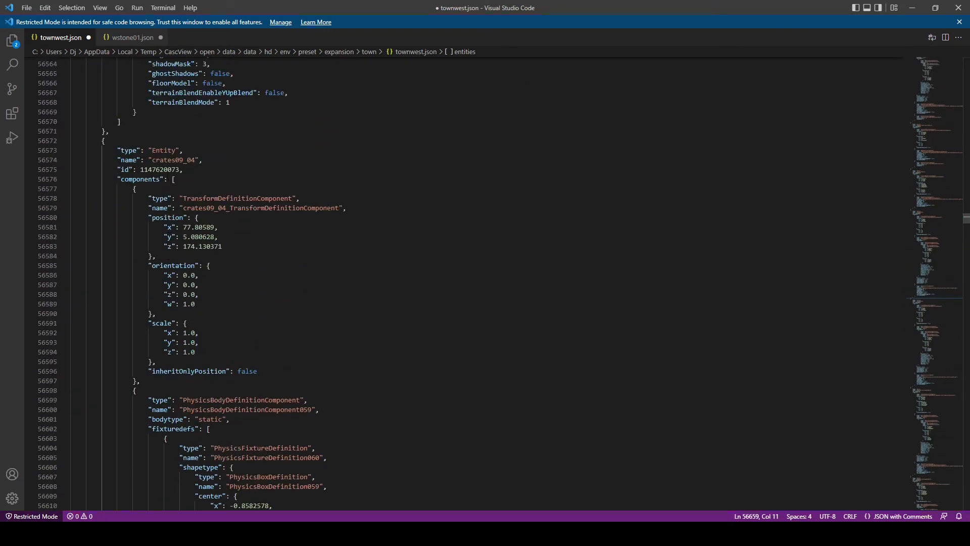
pyautogui.click(161, 170)
pyautogui.click(164, 160)
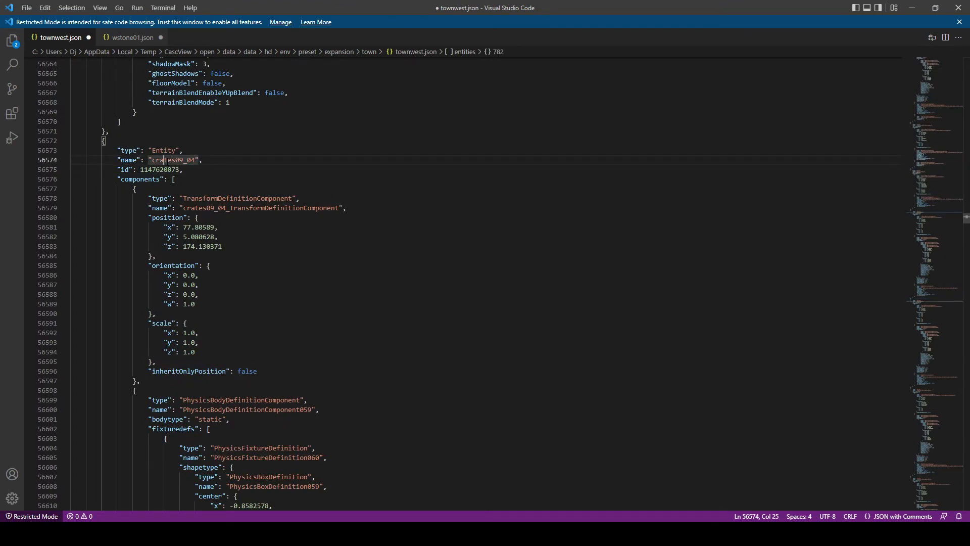
# Step: Examine how the entity blocks, tile biome overrides and closing specialTiles entry are laid out across townwest.json
pyautogui.scroll(12, 165, 161)
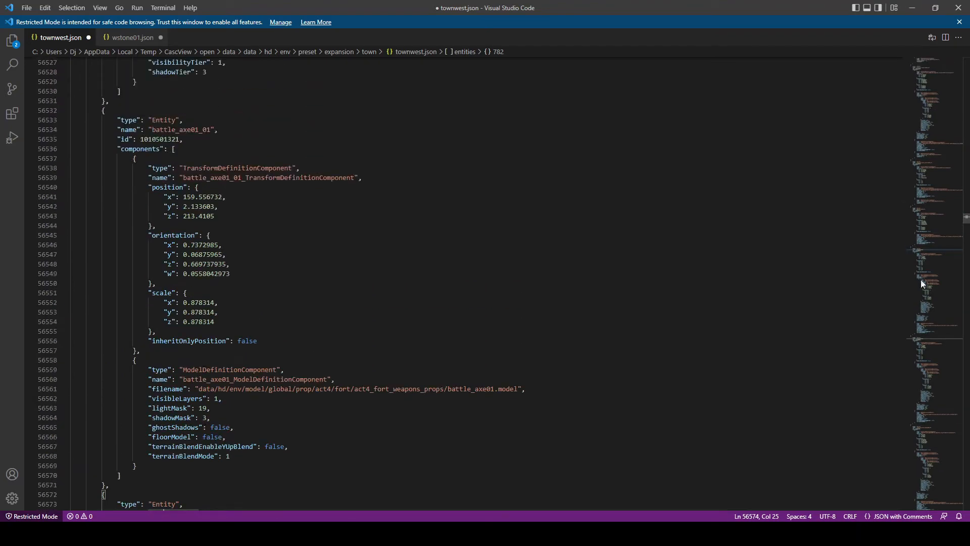
pyautogui.moveTo(968, 221); pyautogui.dragTo(967, 508)
pyautogui.scroll(13, 356, 303)
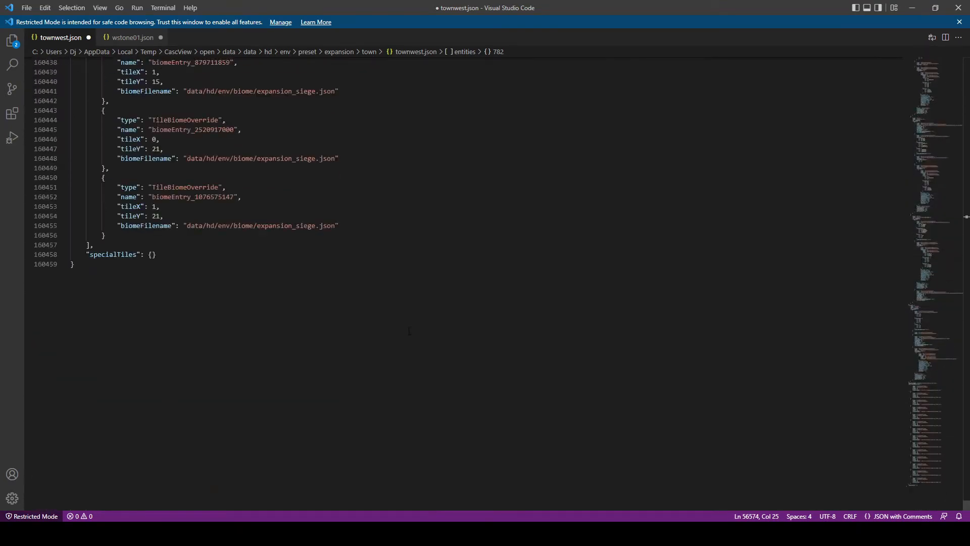
pyautogui.click(356, 355)
pyautogui.moveTo(966, 494); pyautogui.dragTo(950, 120)
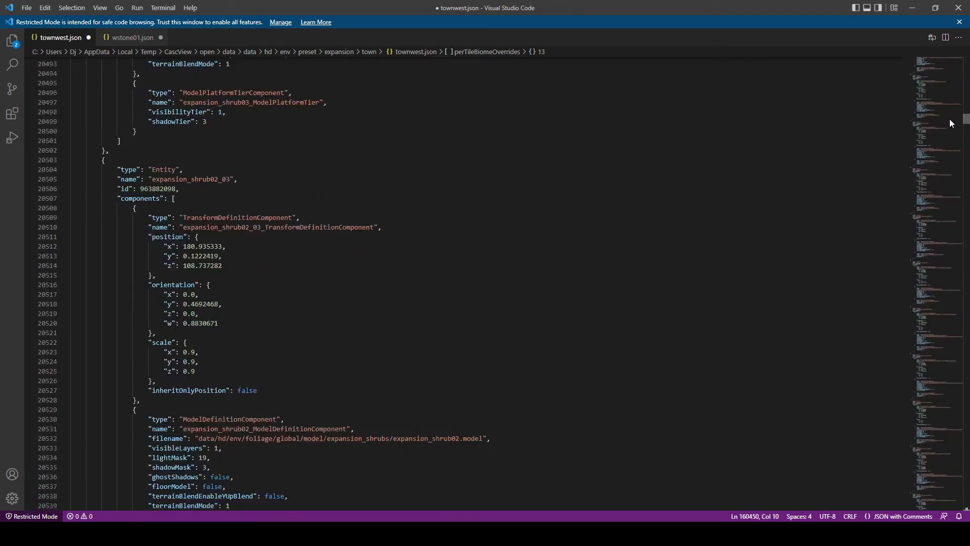
pyautogui.click(560, 329)
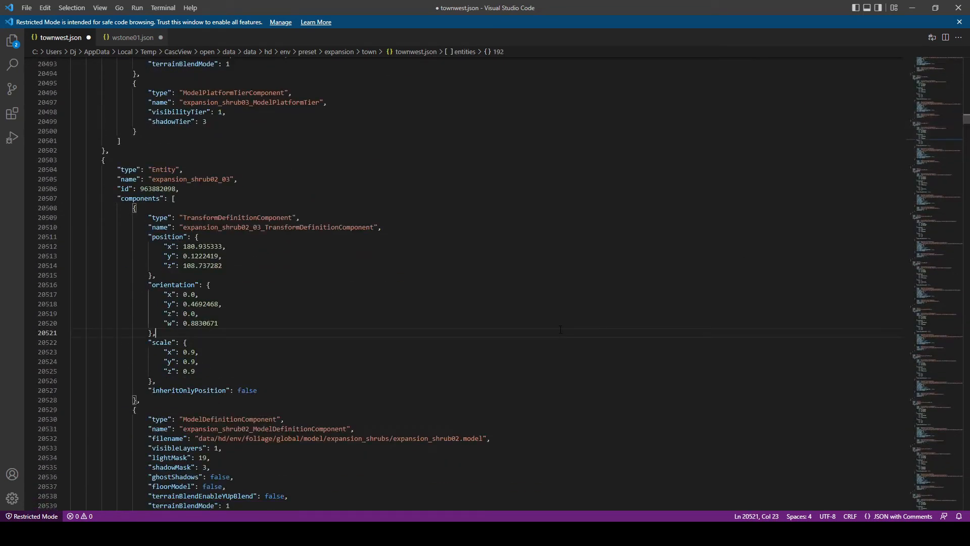
pyautogui.scroll(-20, 560, 329)
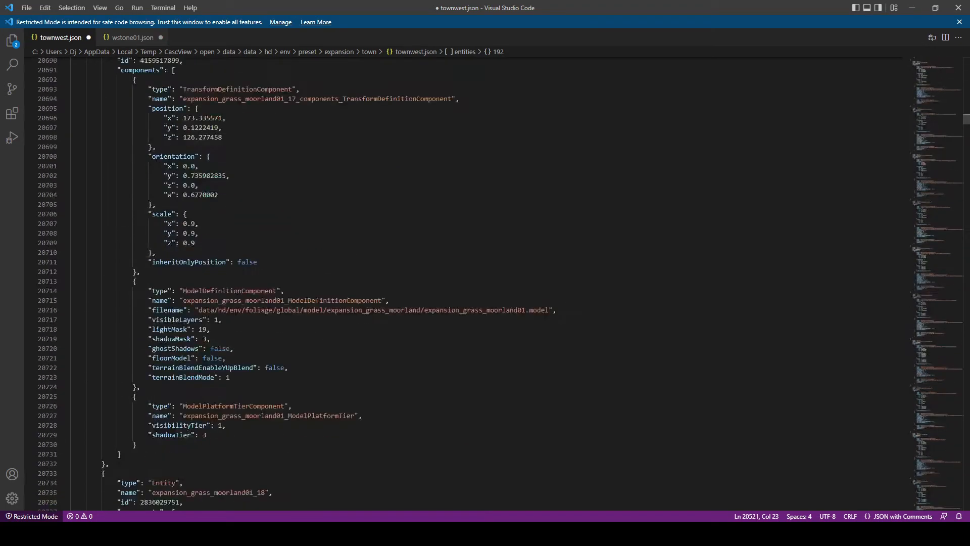
pyautogui.moveTo(966, 122); pyautogui.dragTo(945, 385)
pyautogui.click(670, 358)
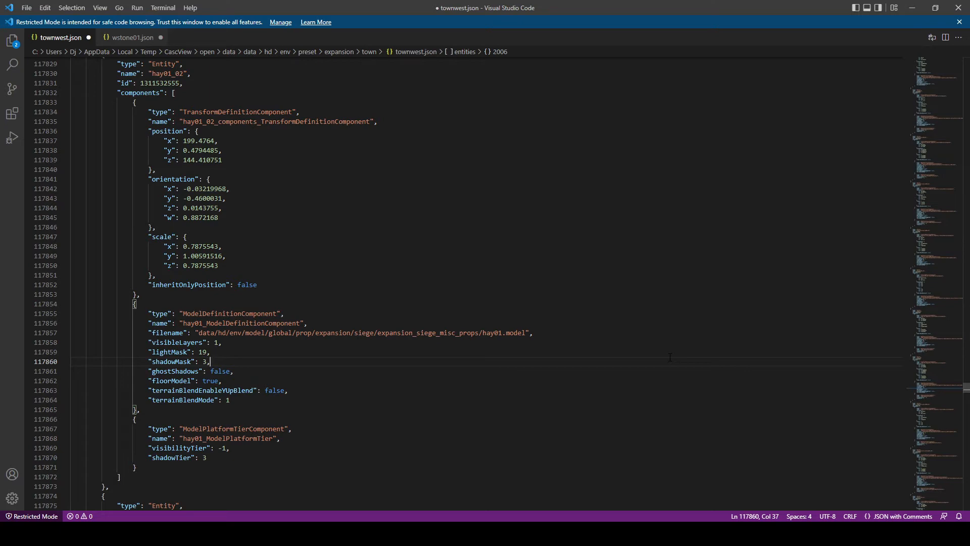
# Step: Switch to AFJ Sheet, bring up lvlprest.txt and widen its Name column until the full preset names are readable
pyautogui.click(913, 9)
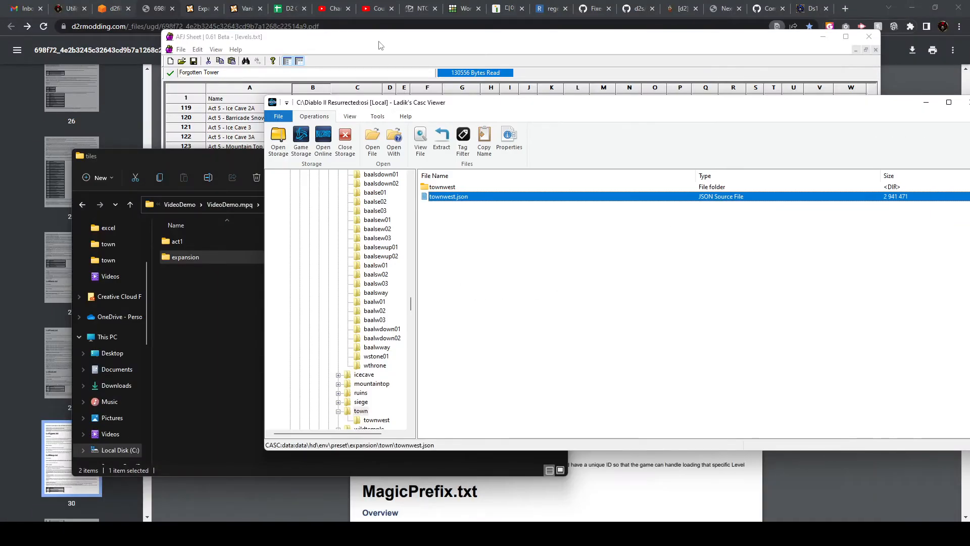
pyautogui.click(381, 45)
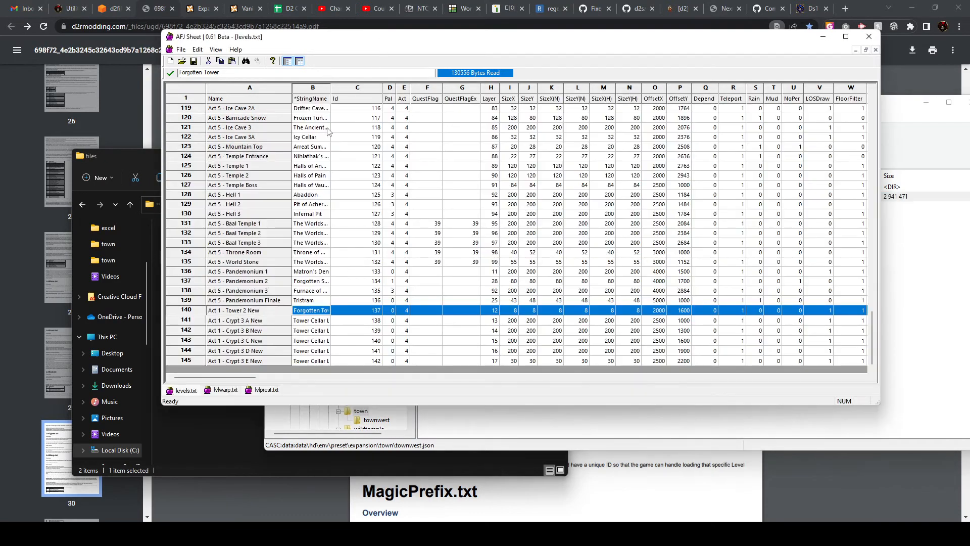
pyautogui.click(184, 435)
pyautogui.click(511, 156)
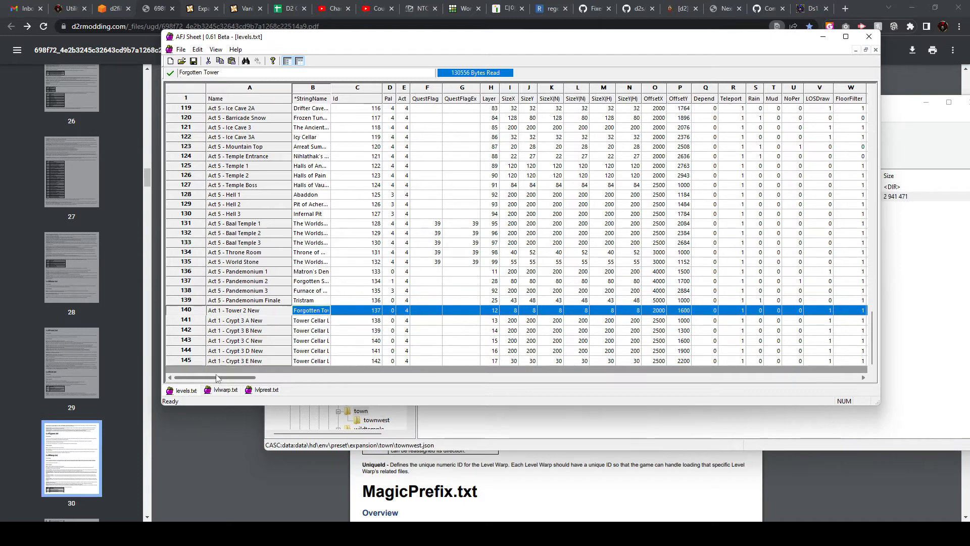
pyautogui.click(426, 283)
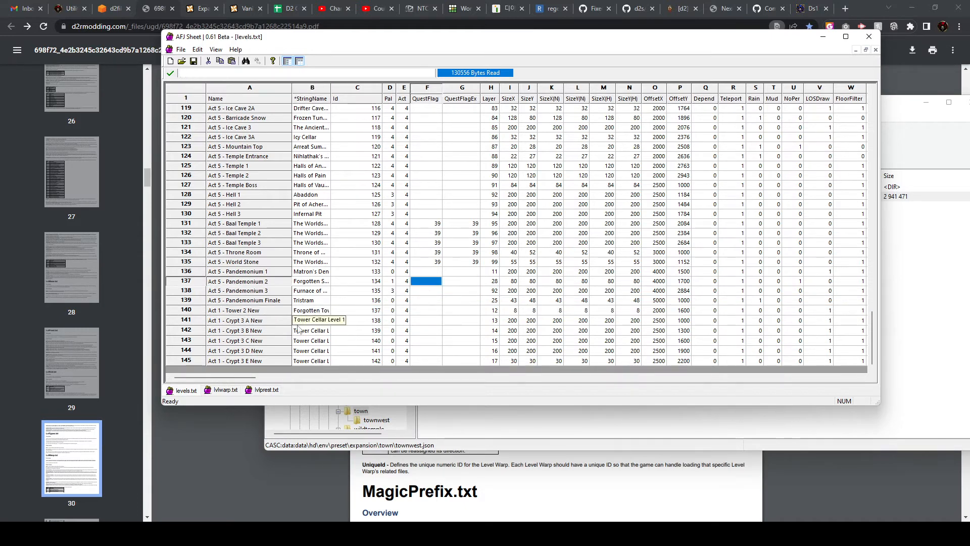
pyautogui.click(266, 390)
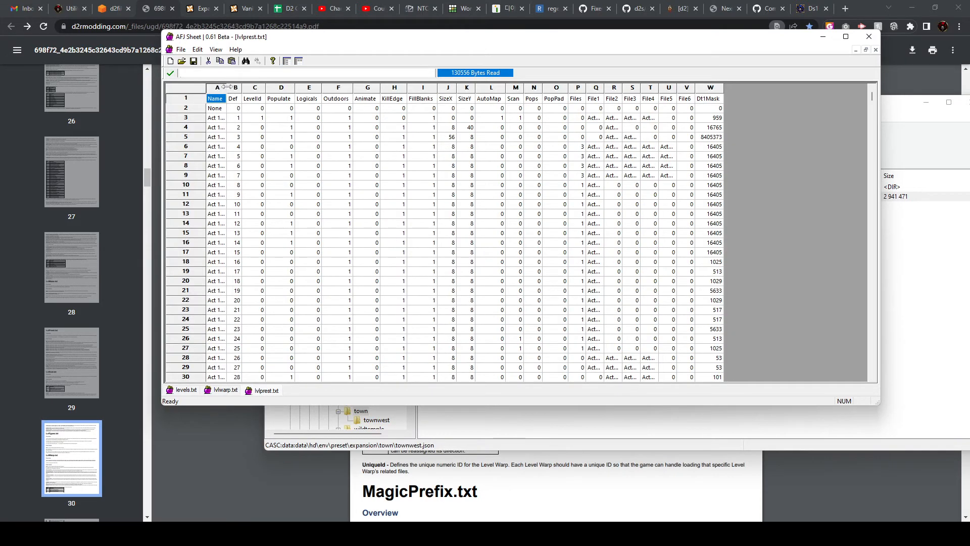
pyautogui.moveTo(225, 88); pyautogui.dragTo(335, 88)
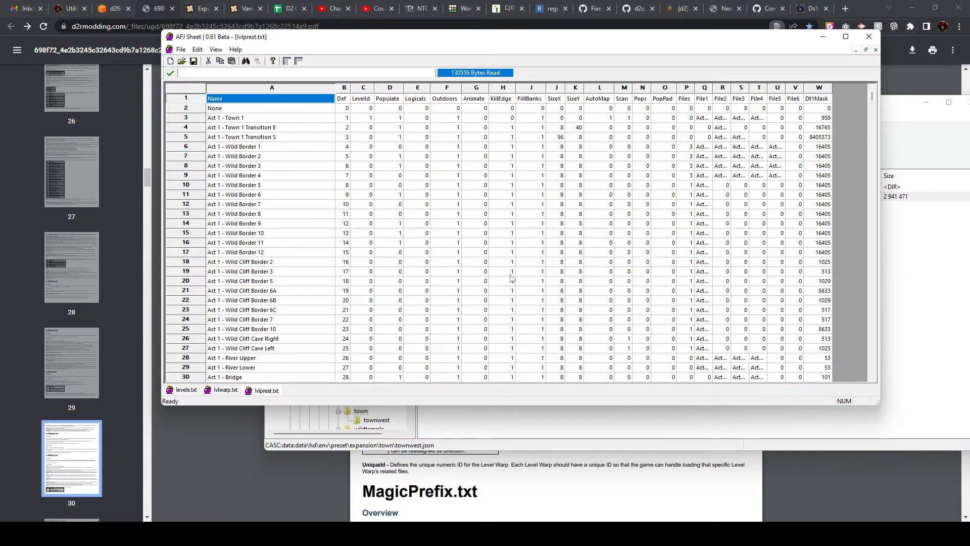
# Step: Clone the Act 1 - Tower 2 row of lvlprest.txt to the end of the table
pyautogui.scroll(-7, 449, 259)
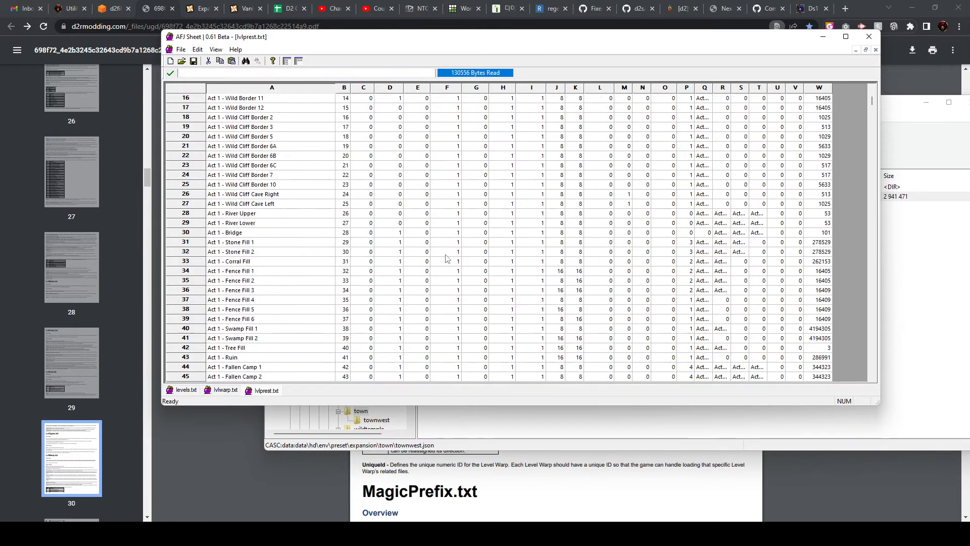
pyautogui.scroll(-20, 363, 298)
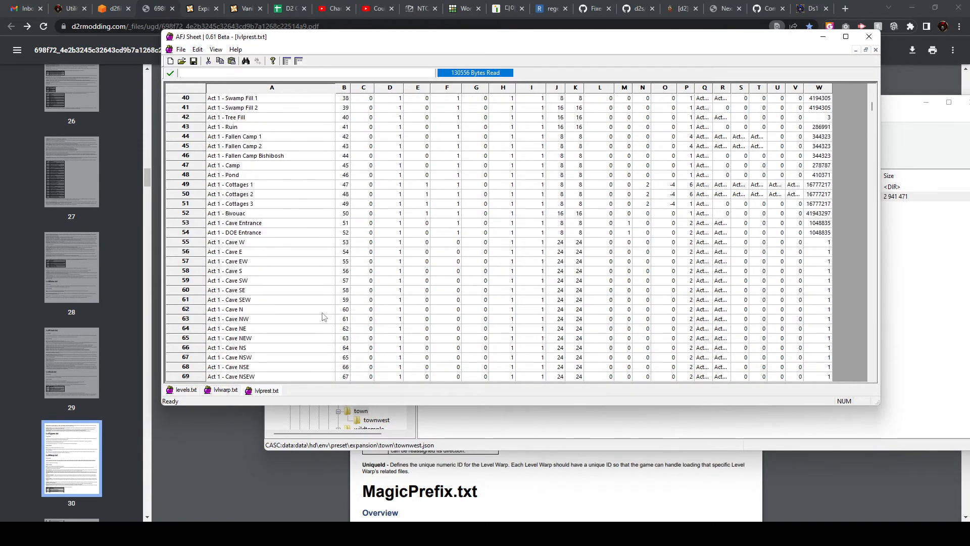
pyautogui.scroll(-20, 323, 317)
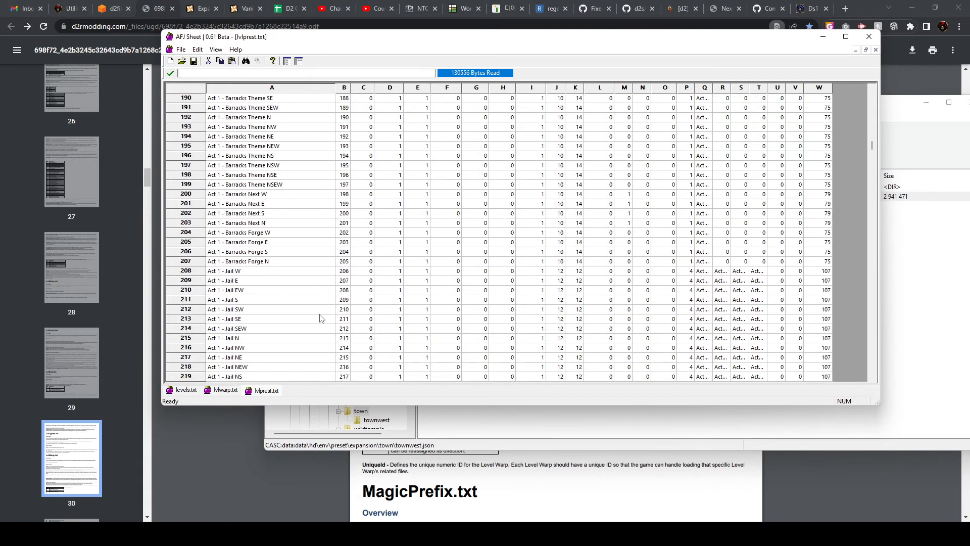
pyautogui.scroll(-15, 320, 319)
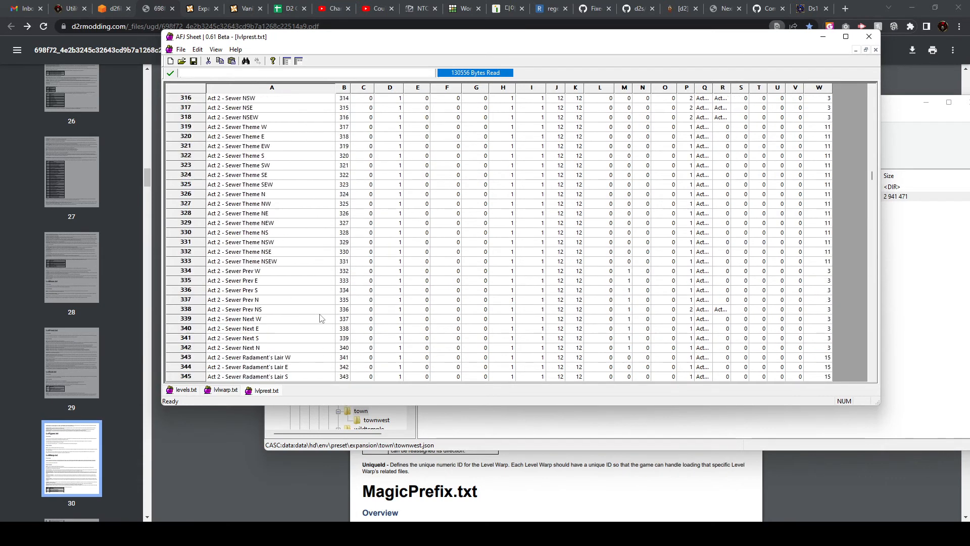
pyautogui.scroll(20, 323, 267)
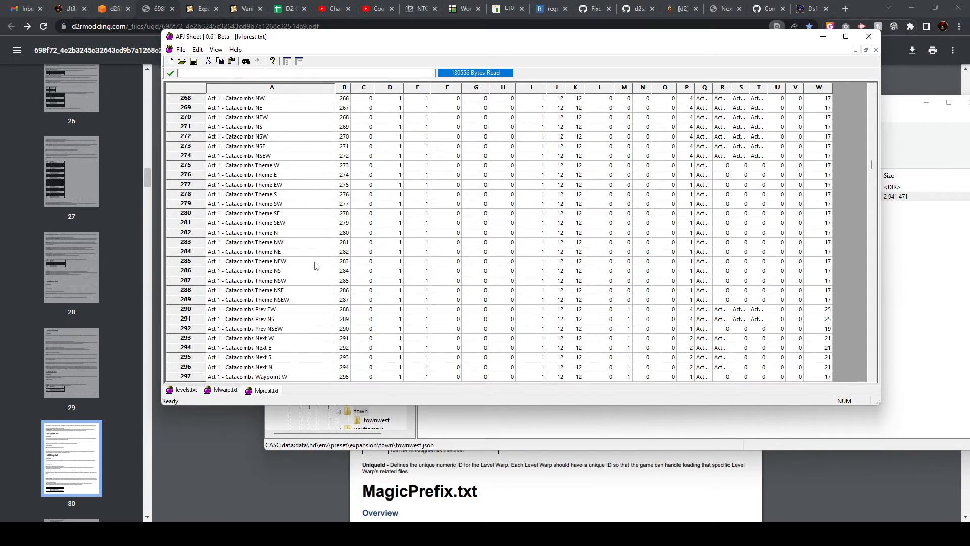
pyautogui.scroll(8, 283, 284)
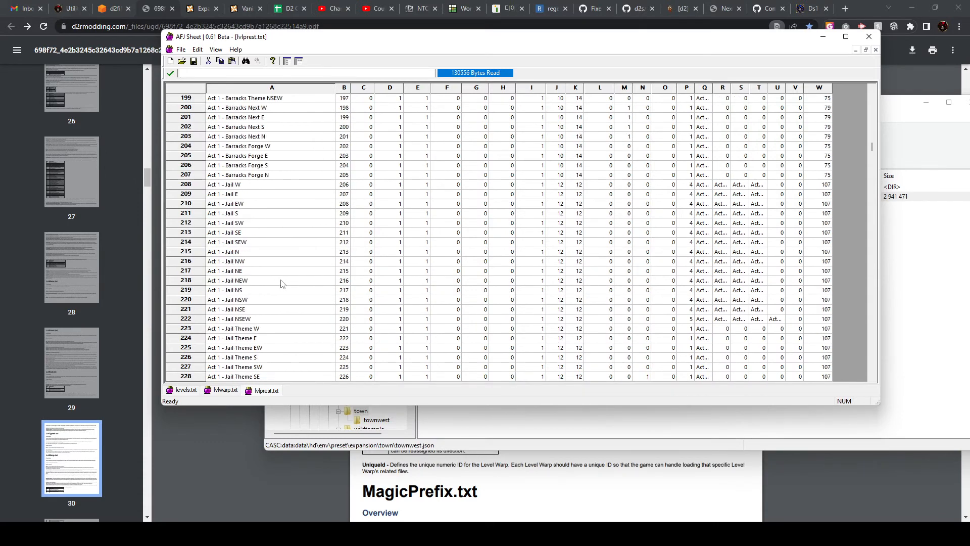
pyautogui.scroll(15, 282, 284)
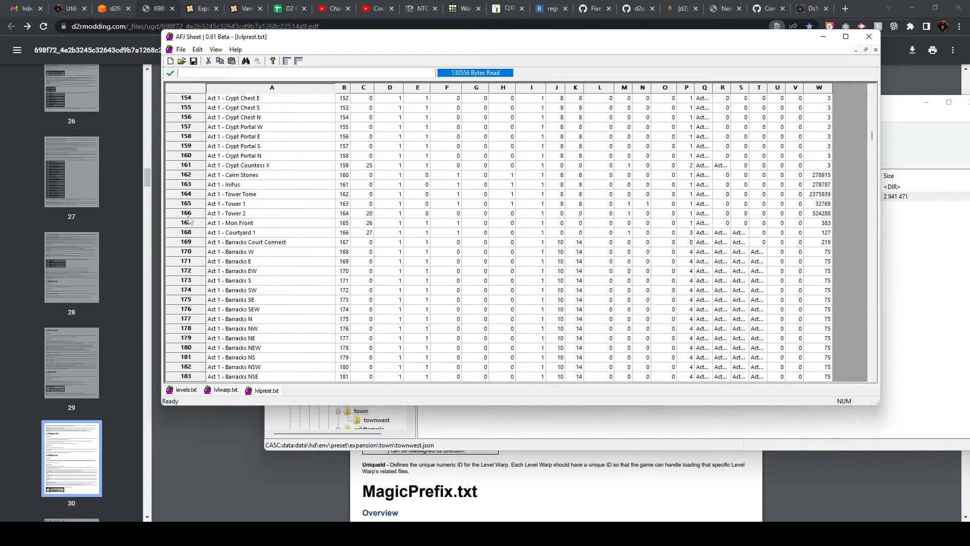
pyautogui.click(182, 214)
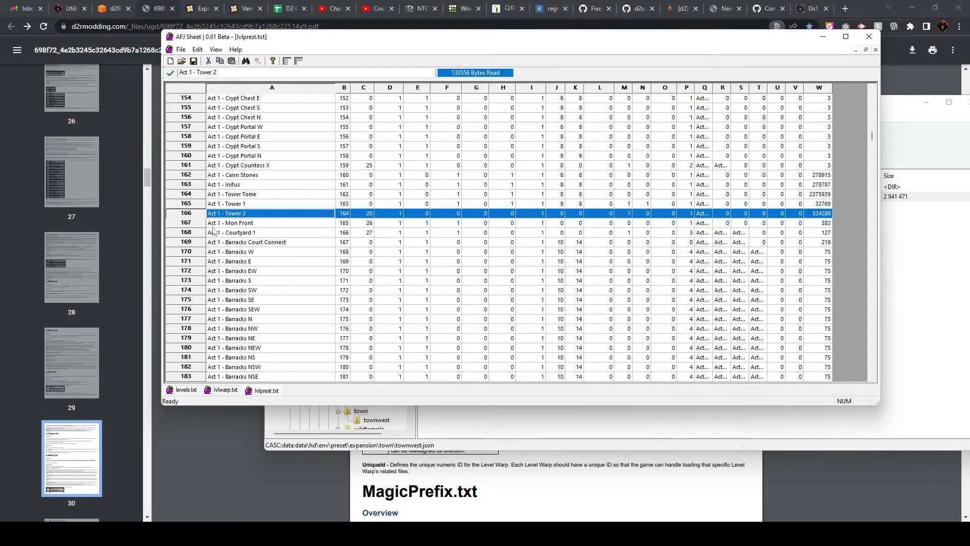
pyautogui.rightClick(197, 216)
pyautogui.moveTo(295, 233)
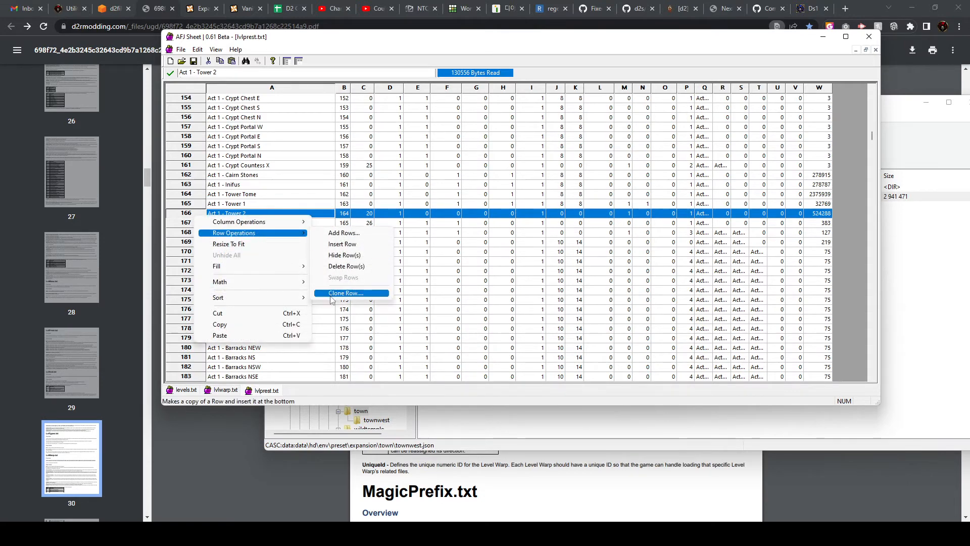
pyautogui.click(334, 293)
pyautogui.click(499, 239)
# Step: Rename the cloned row at the end of lvlprest.txt to Act 1 - Tower 2 New
pyautogui.scroll(-20, 499, 244)
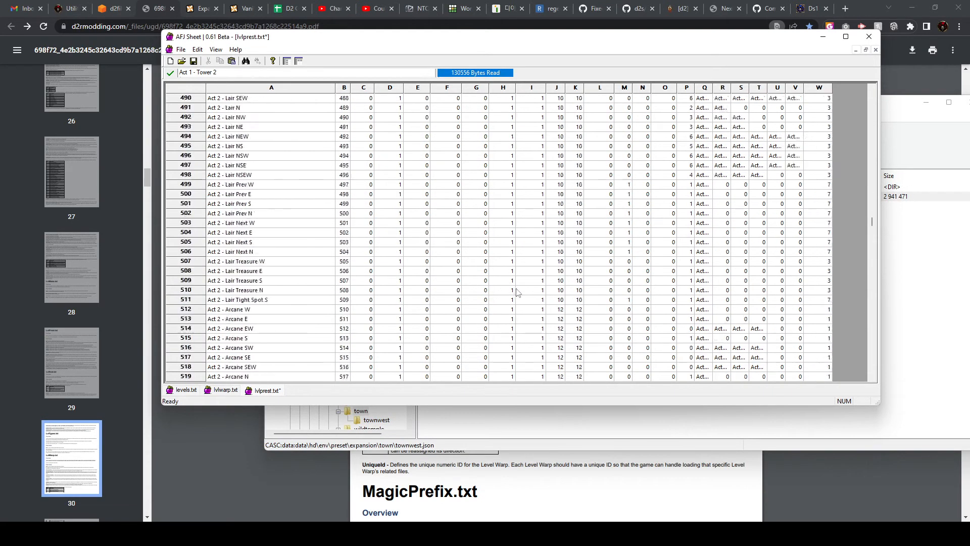
pyautogui.scroll(-19, 528, 296)
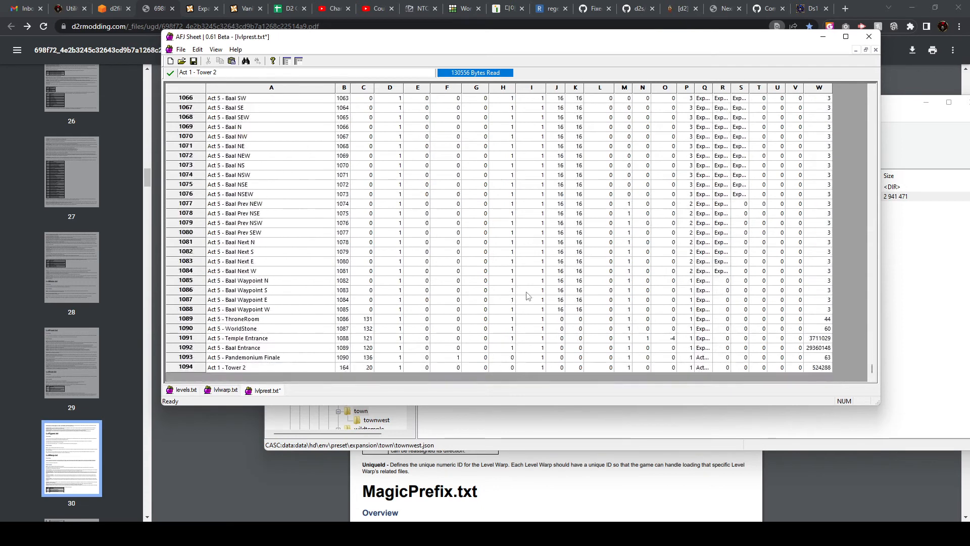
pyautogui.doubleClick(264, 367)
pyautogui.write('New')
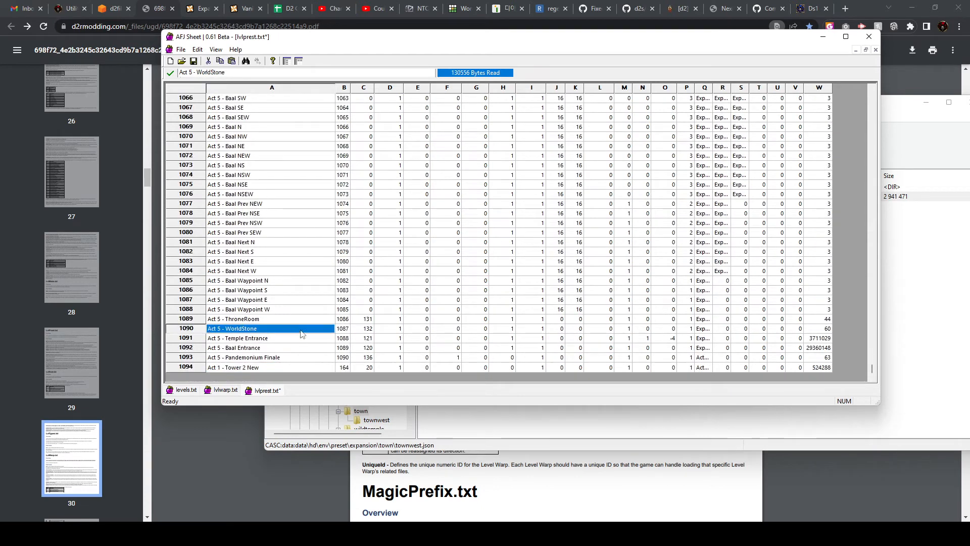
# Step: Keep the column header row in view and set the Def value of Act 1 - Tower 2 New to 1091
pyautogui.click(343, 368)
pyautogui.click(299, 60)
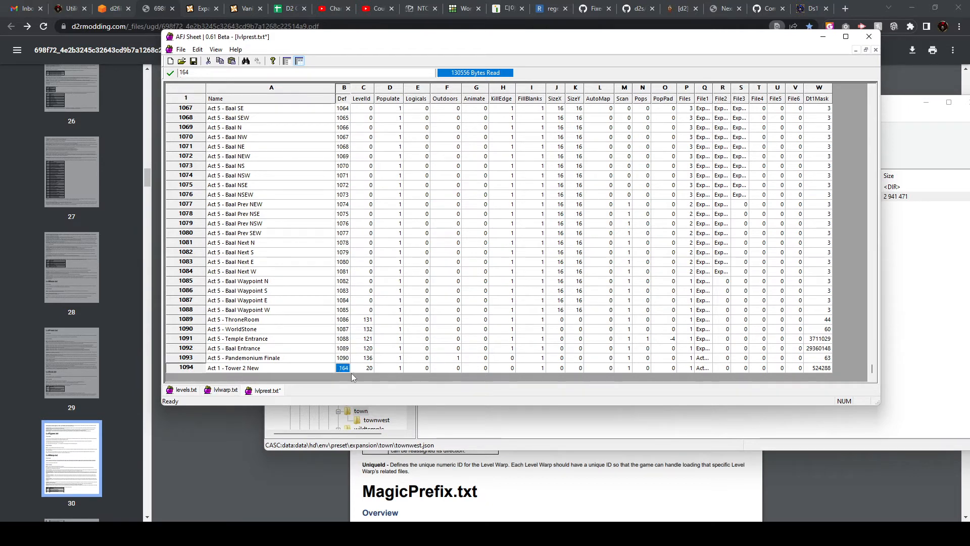
pyautogui.write('1091')
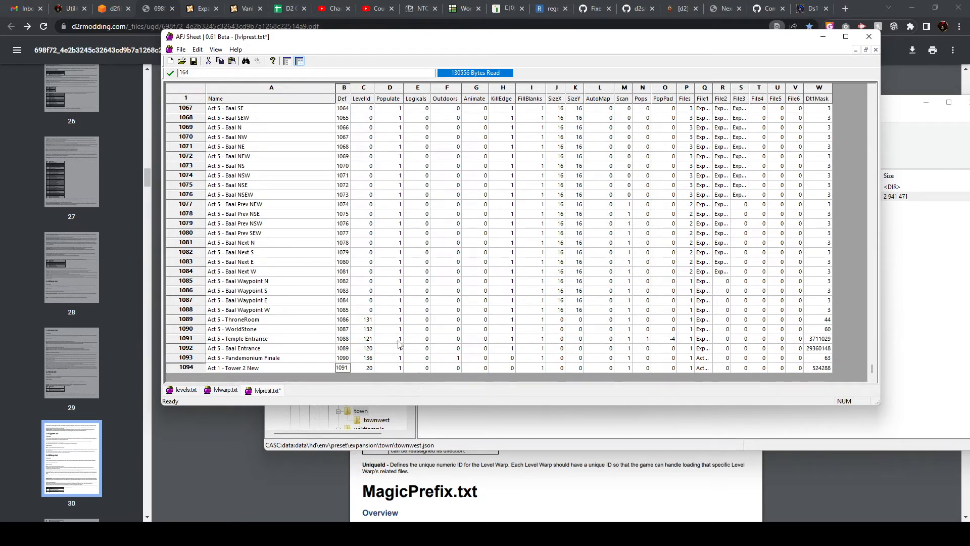
# Step: Look up the Id of Act 1 - Tower 2 New in levels.txt and set its LevelId in lvlprest.txt to 137
pyautogui.click(389, 332)
pyautogui.click(365, 88)
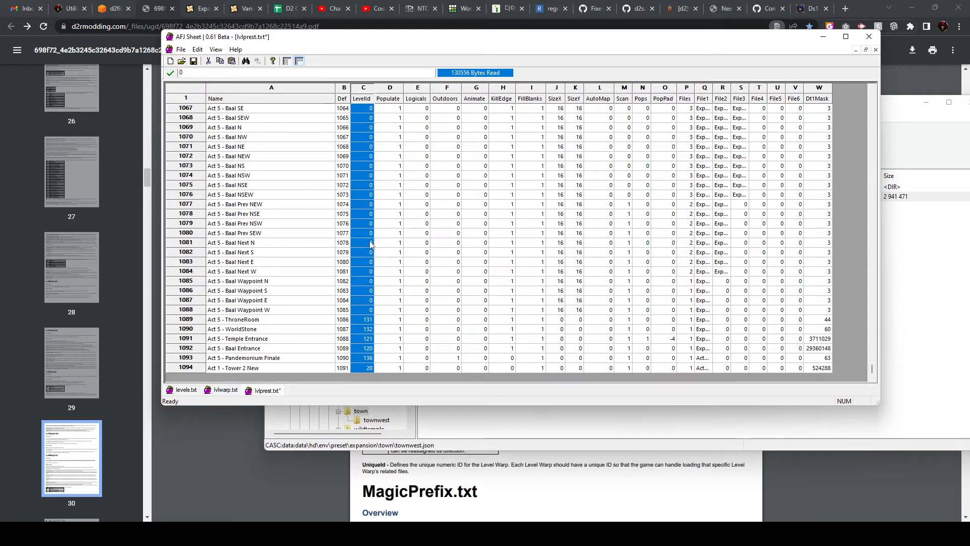
pyautogui.click(389, 359)
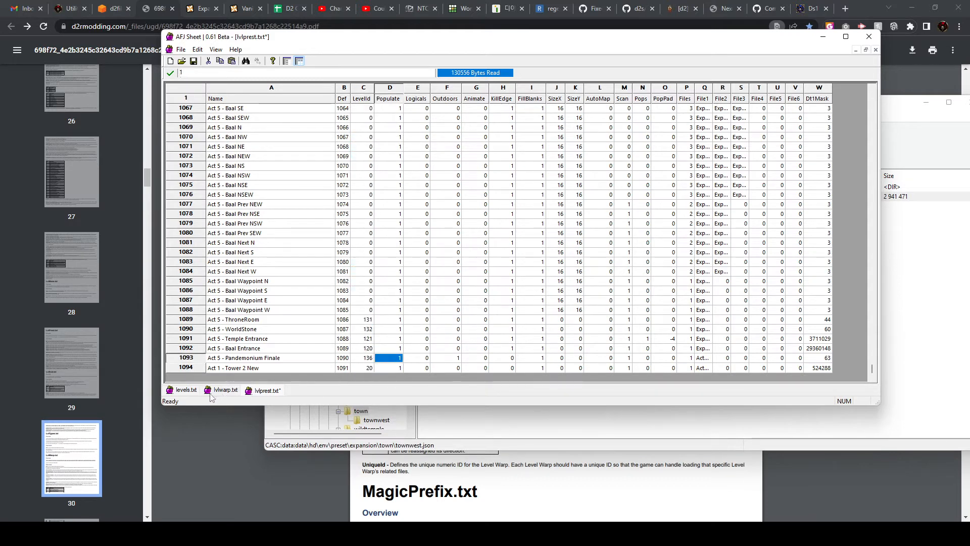
pyautogui.click(186, 390)
pyautogui.click(306, 310)
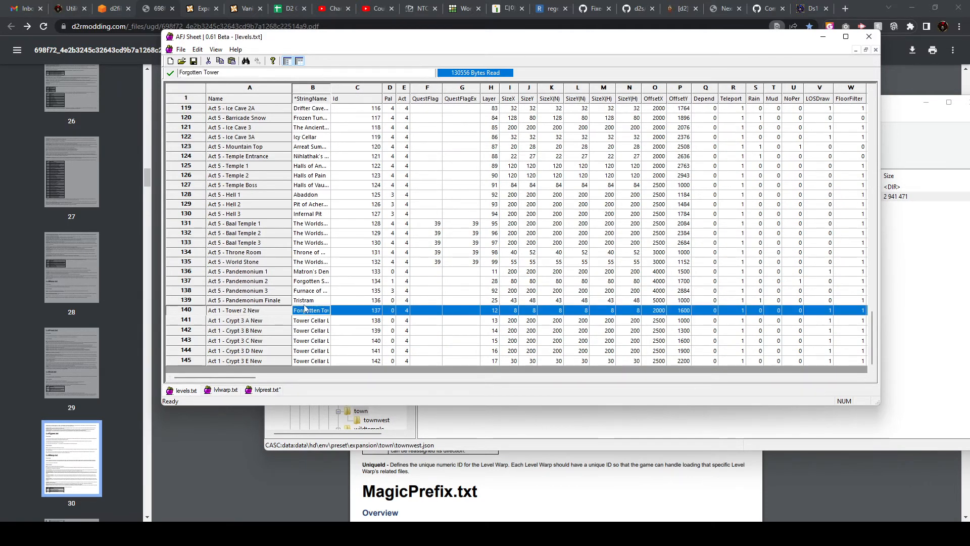
pyautogui.click(374, 310)
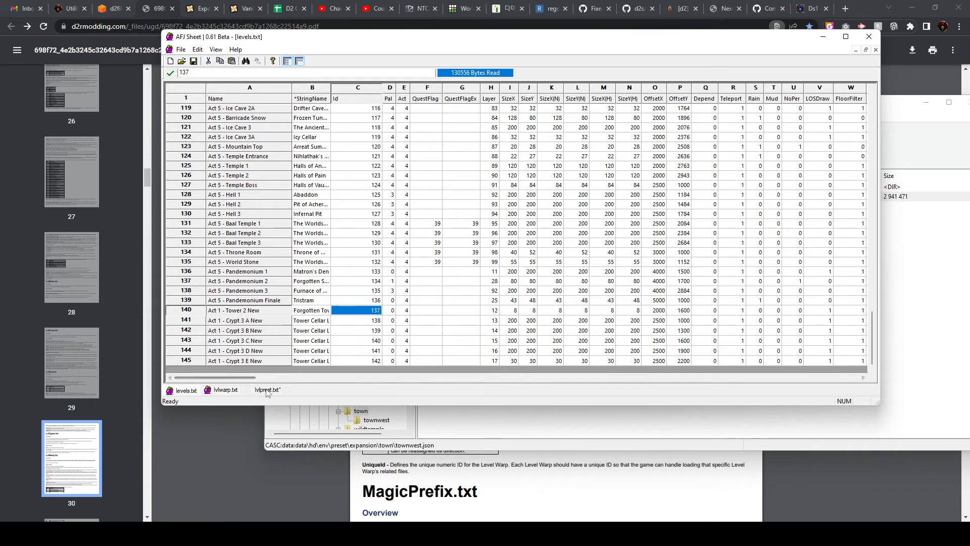
pyautogui.click(249, 389)
pyautogui.click(369, 369)
pyautogui.write('137')
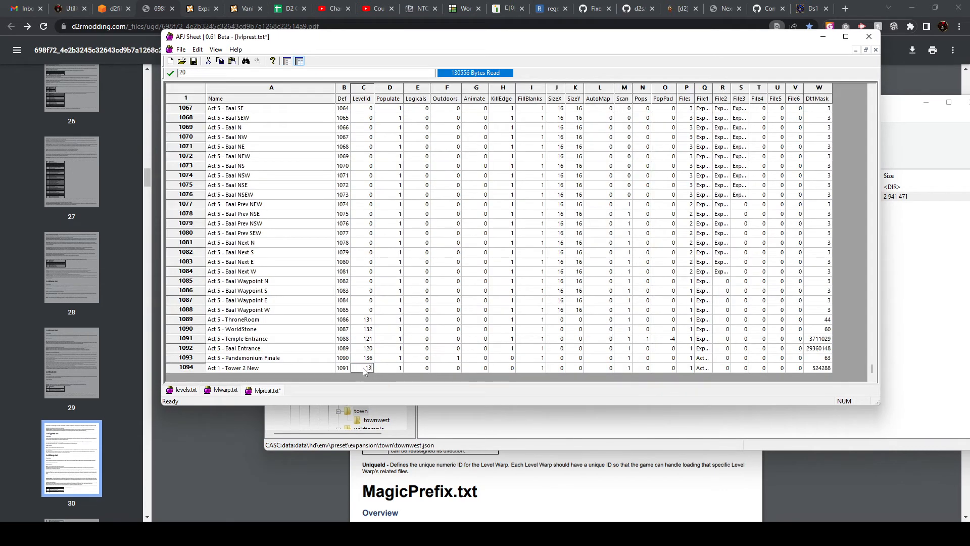
pyautogui.click(404, 311)
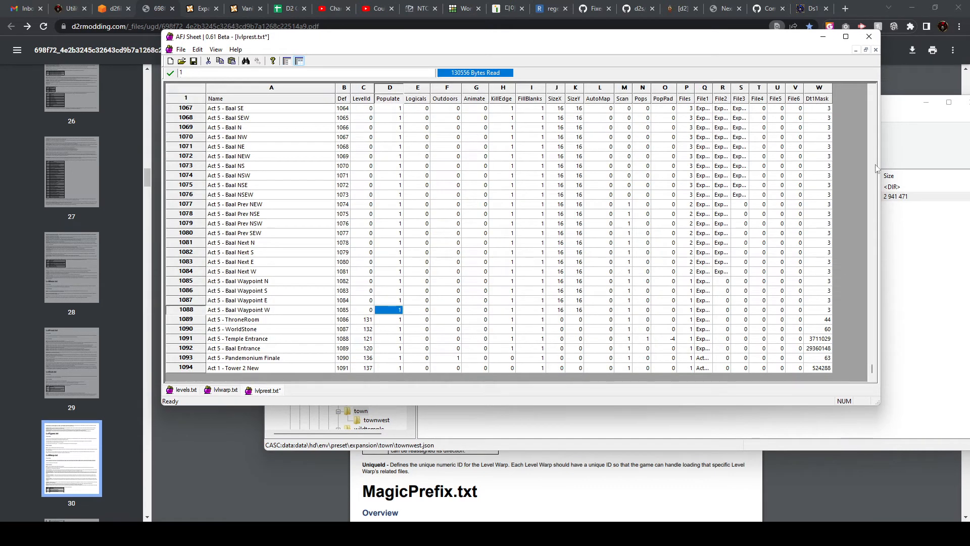
# Step: Widen the File1 column of lvlprest.txt until full paths are readable, and check the ds1 file of Act 1 - Tower 2 New
pyautogui.click(663, 244)
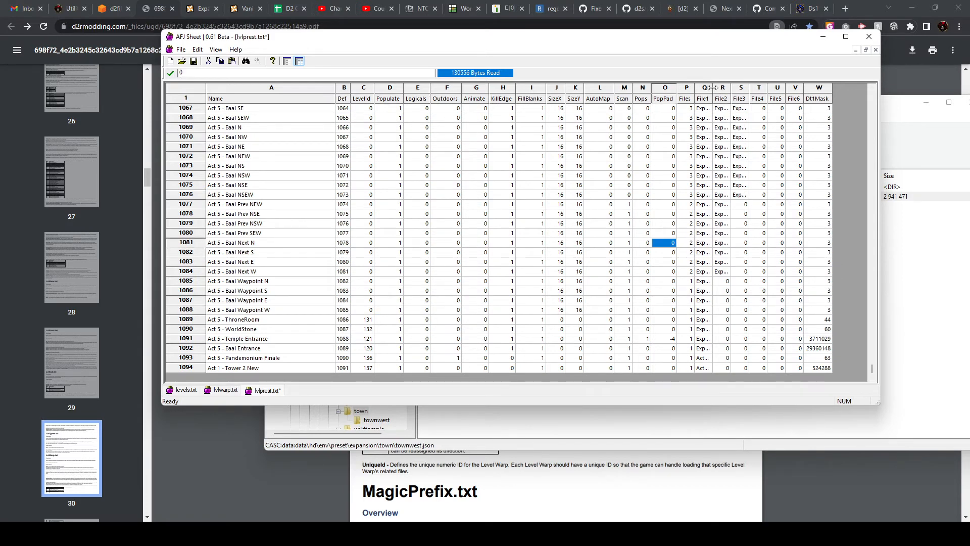
pyautogui.moveTo(713, 89); pyautogui.dragTo(763, 90)
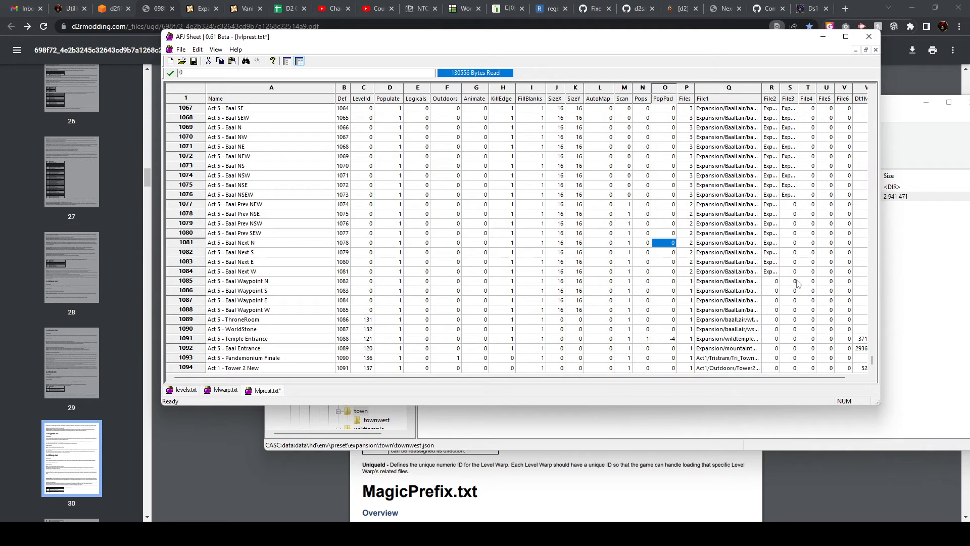
pyautogui.click(728, 368)
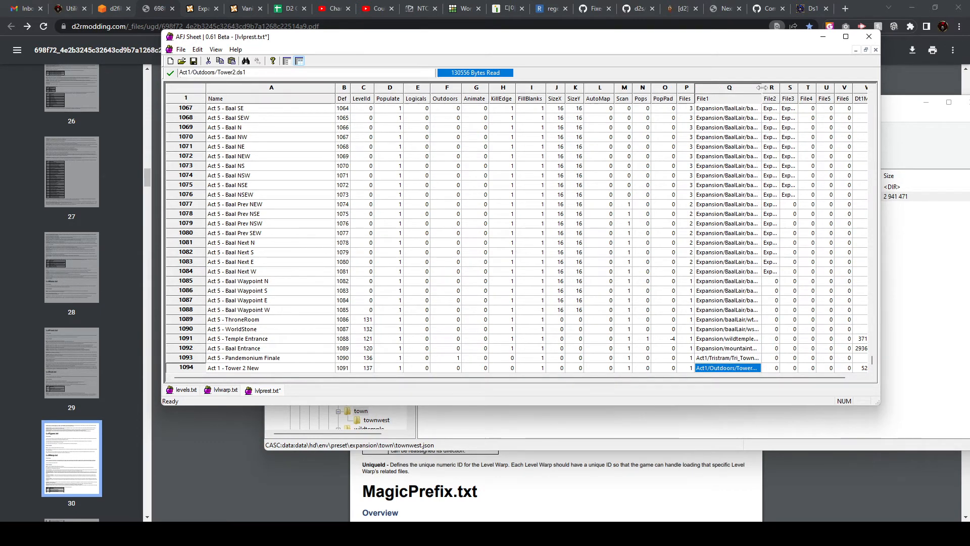
pyautogui.doubleClick(762, 88)
pyautogui.click(741, 370)
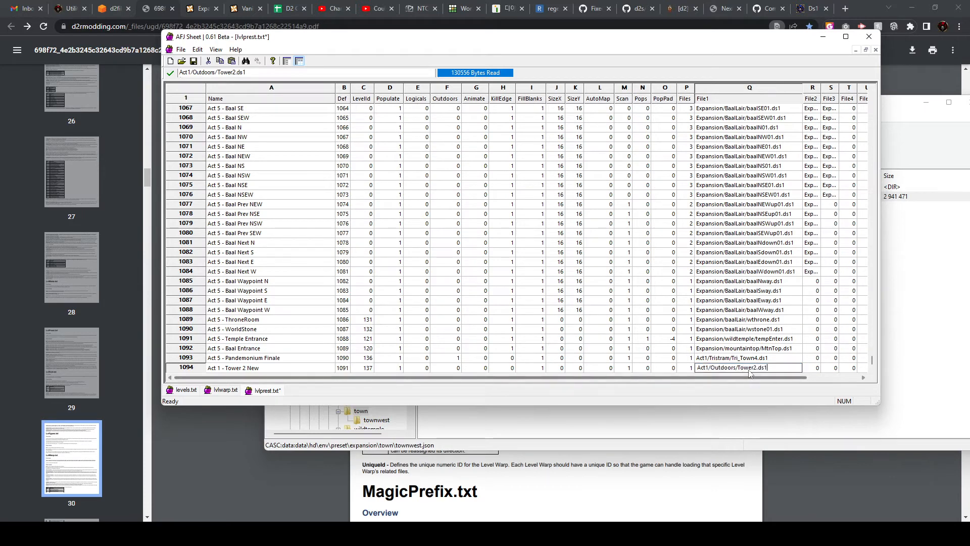
pyautogui.moveTo(758, 370); pyautogui.dragTo(755, 370)
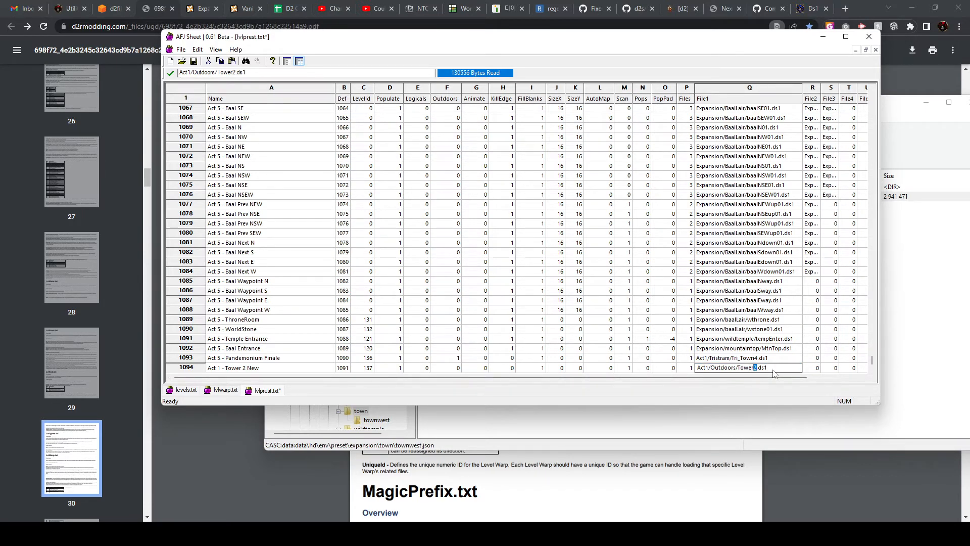
pyautogui.click(754, 329)
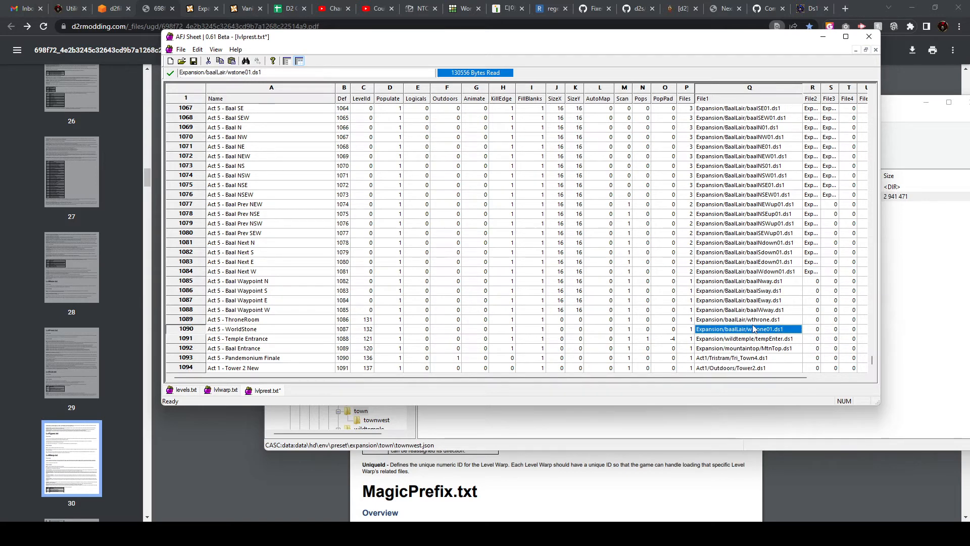
pyautogui.click(738, 367)
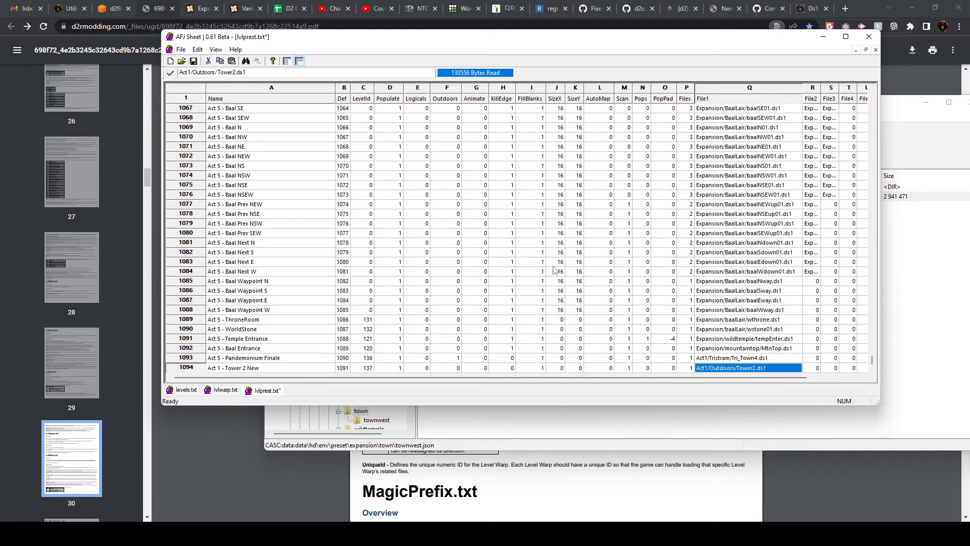
pyautogui.click(432, 255)
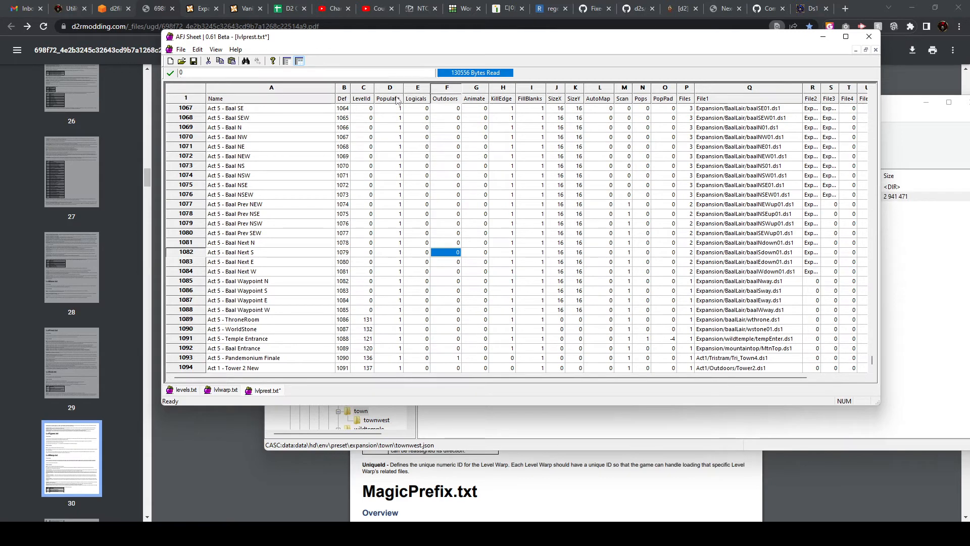
# Step: Save lvlprest.txt and bring levels.txt back up filling the workspace
pyautogui.click(193, 61)
pyautogui.click(178, 391)
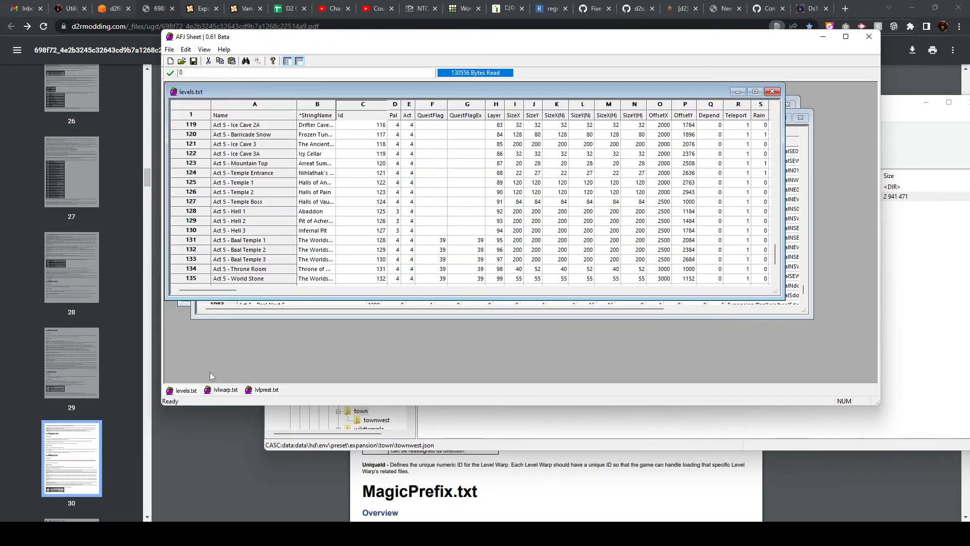
pyautogui.doubleClick(181, 391)
# Step: Open lvlmaze.txt from the mod's data/global/excel folder and widen its Name column until the full names are readable
pyautogui.click(230, 534)
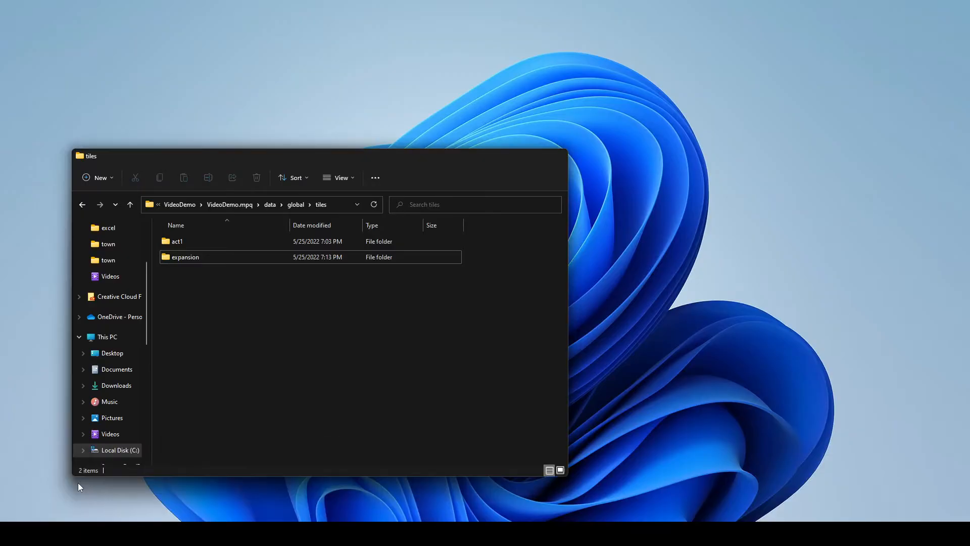
pyautogui.click(78, 483)
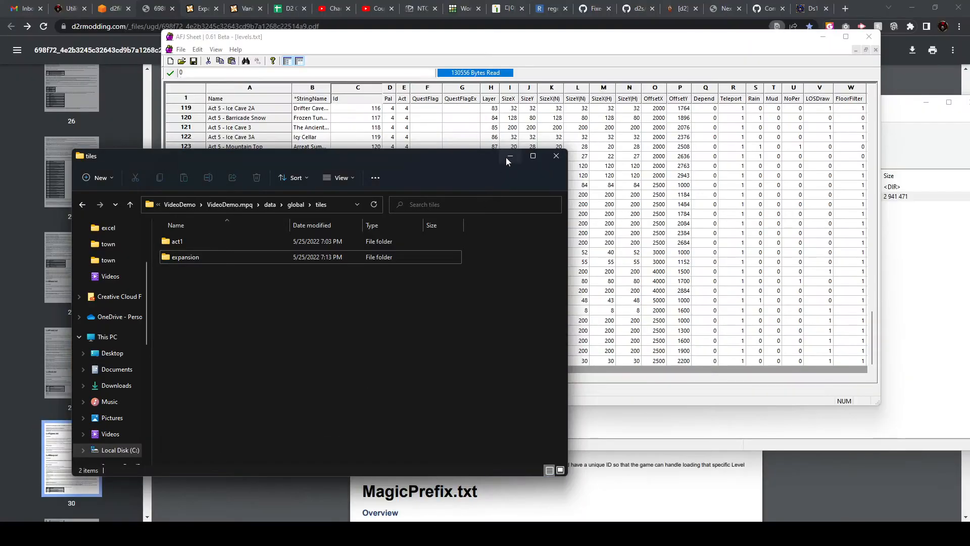
pyautogui.click(296, 205)
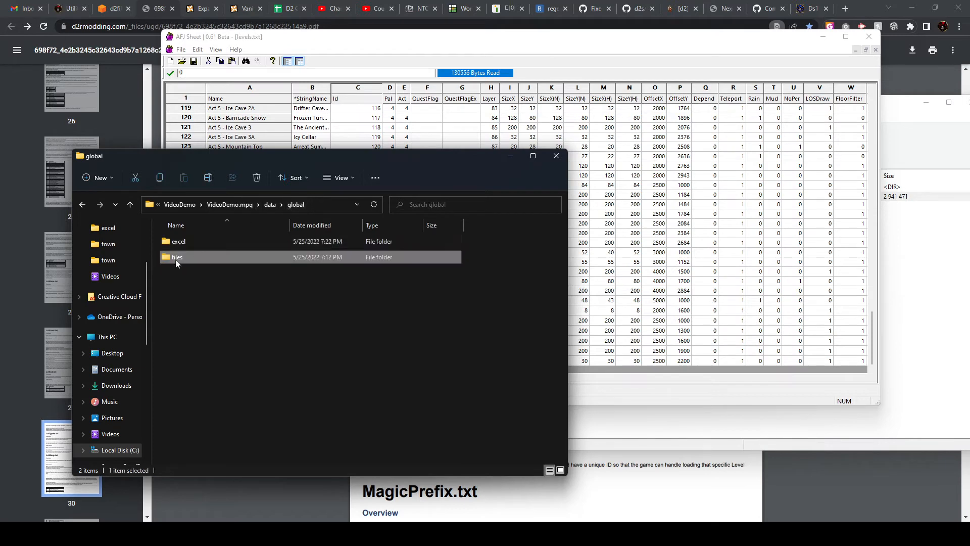
pyautogui.doubleClick(167, 244)
pyautogui.click(178, 289)
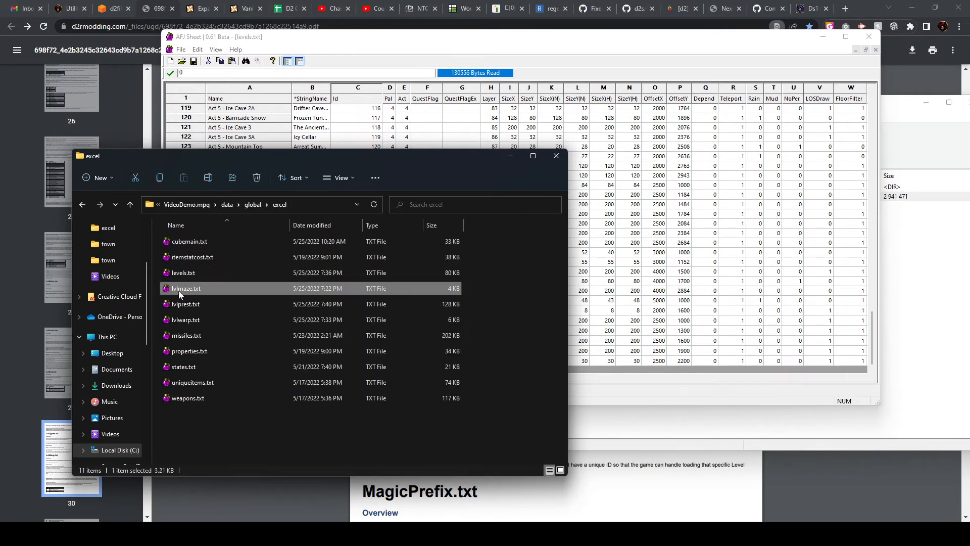
pyautogui.doubleClick(179, 289)
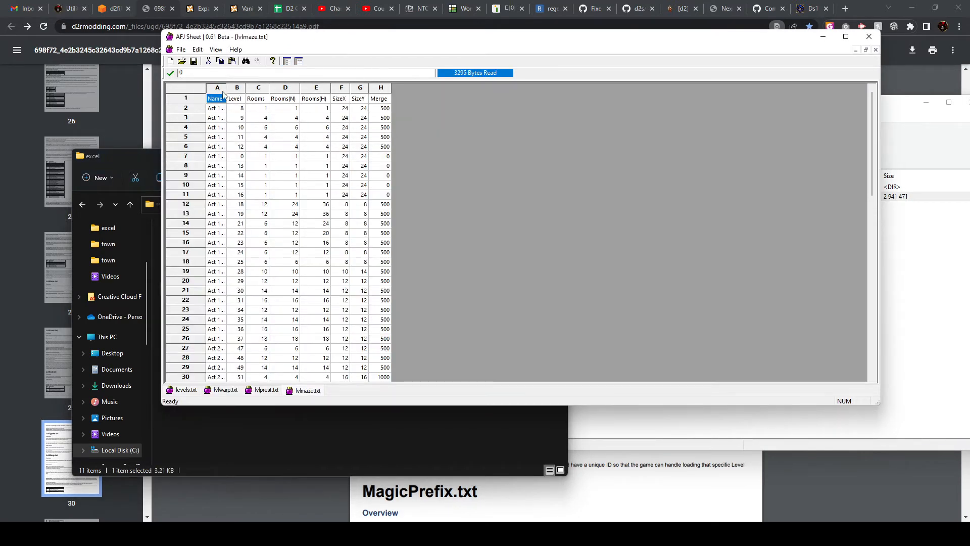
pyautogui.moveTo(226, 93); pyautogui.dragTo(354, 93)
# Step: Check the new Crypt 3 levels in levels.txt and copy the rows Act 1 - Crypt 3 A to Crypt 3 E in lvlmaze.txt
pyautogui.click(185, 390)
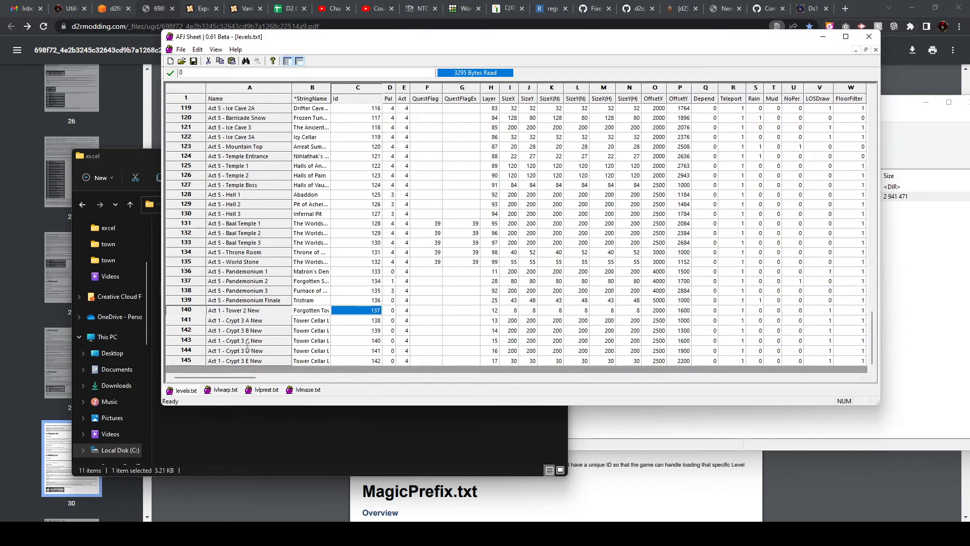
pyautogui.click(245, 322)
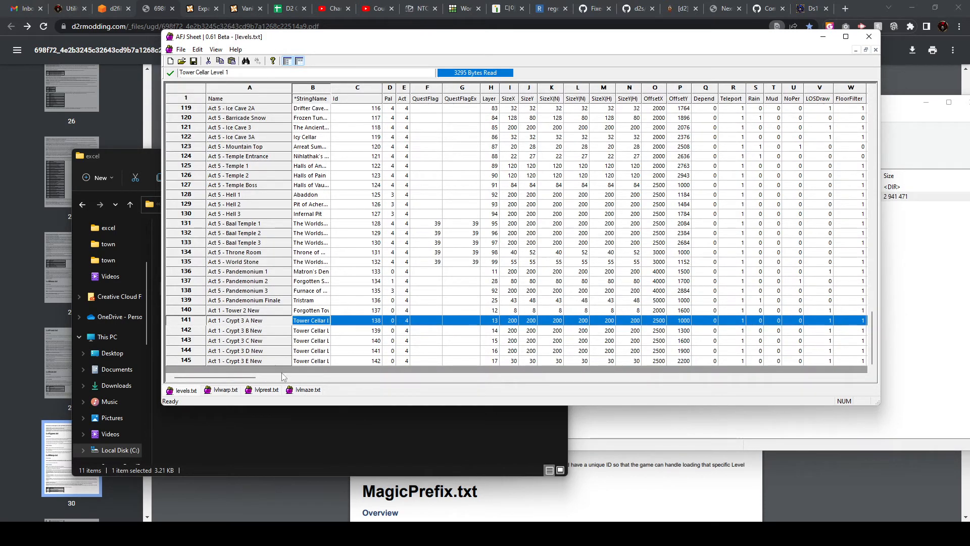
pyautogui.click(305, 390)
pyautogui.scroll(-1, 270, 244)
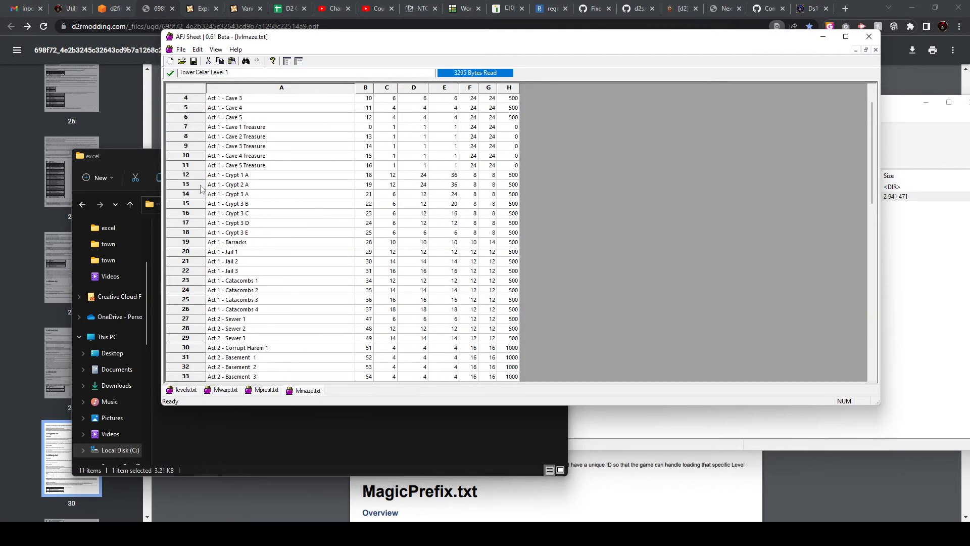
pyautogui.click(199, 197)
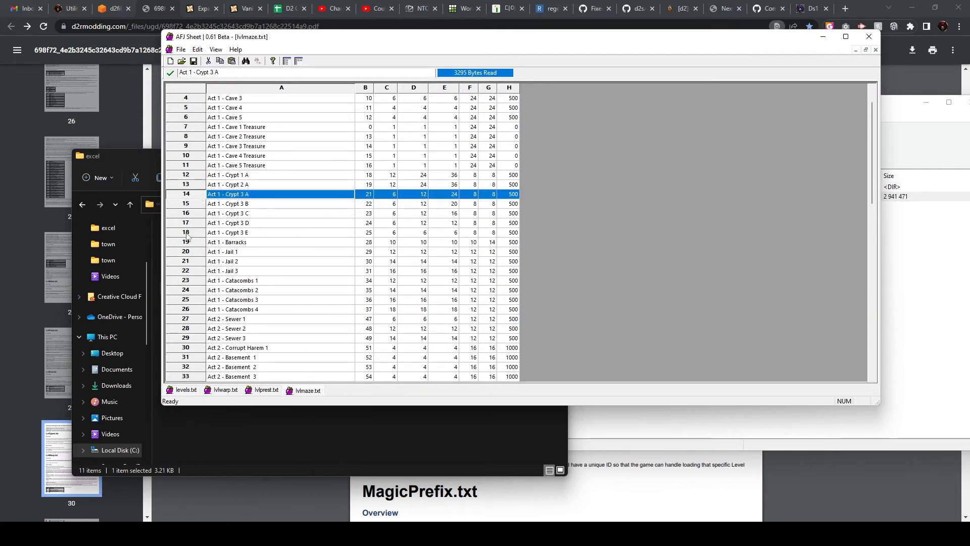
pyautogui.keyDown('shift'); pyautogui.click(187, 234); pyautogui.keyUp('shift')
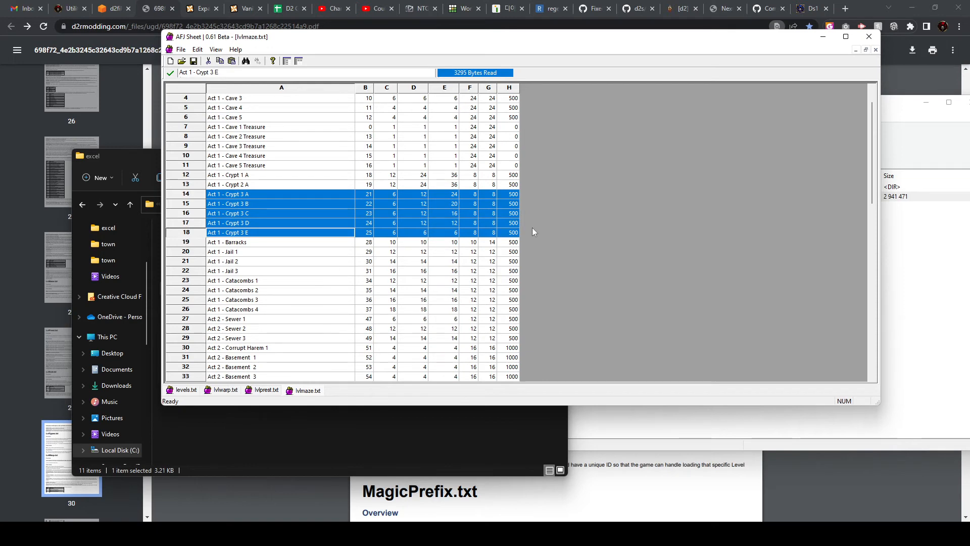
# Step: Add 5 rows at the end of lvlmaze.txt and paste the copied Crypt 3 A to E rows into them
pyautogui.scroll(-15, 533, 232)
pyautogui.rightClick(192, 377)
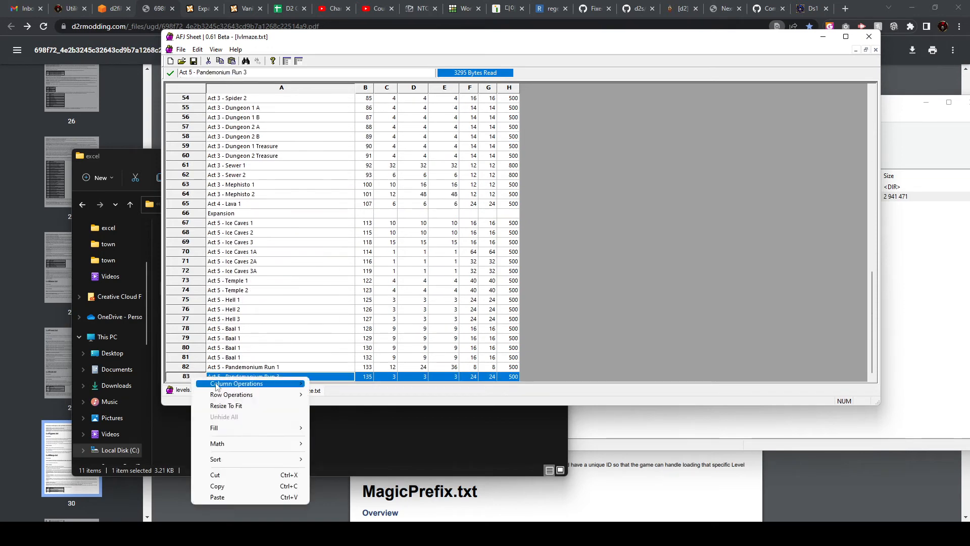
pyautogui.moveTo(257, 395)
pyautogui.click(334, 397)
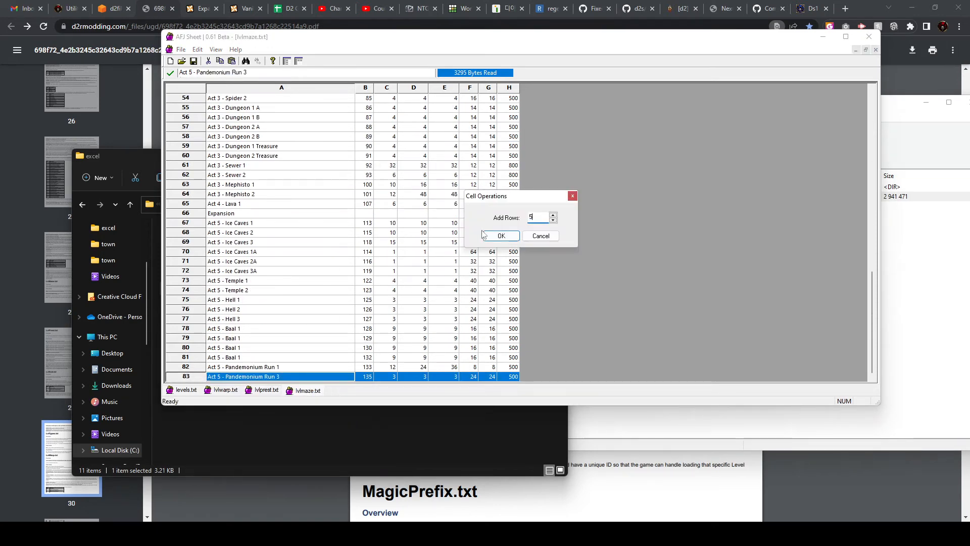
pyautogui.click(500, 236)
pyautogui.click(248, 331)
pyautogui.hotkey('ctrl', 'v')
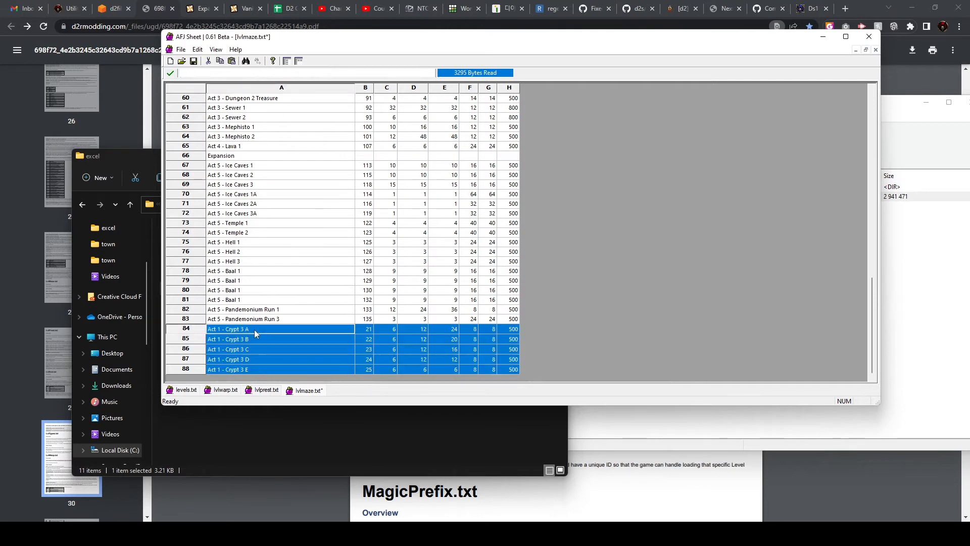
# Step: Append "New" to the names of the five pasted rows, Act 1 - Crypt 3 A to Act 1 - Crypt 3 E
pyautogui.doubleClick(264, 330)
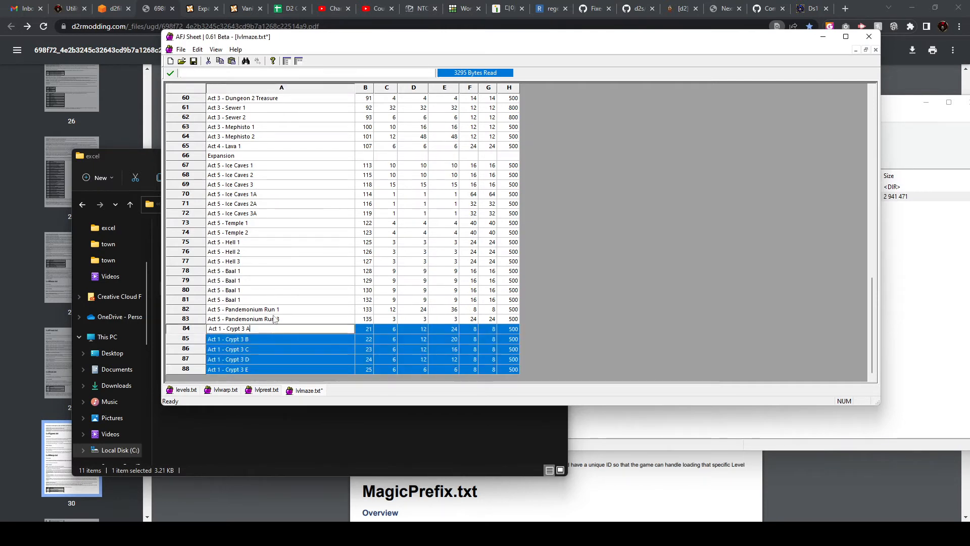
pyautogui.click(277, 312)
pyautogui.doubleClick(267, 329)
pyautogui.write('Ne')
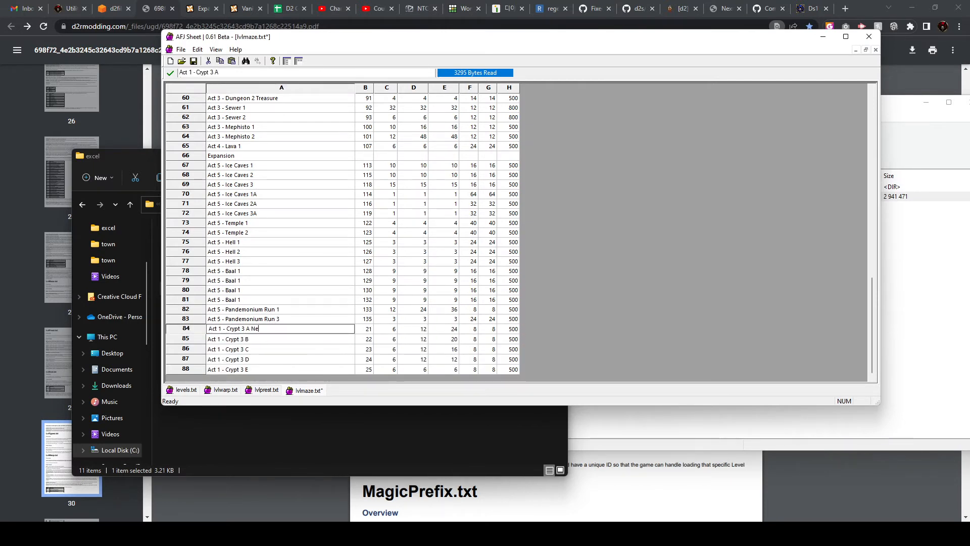
pyautogui.write('w')
pyautogui.doubleClick(266, 341)
pyautogui.write('N')
pyautogui.doubleClick(263, 354)
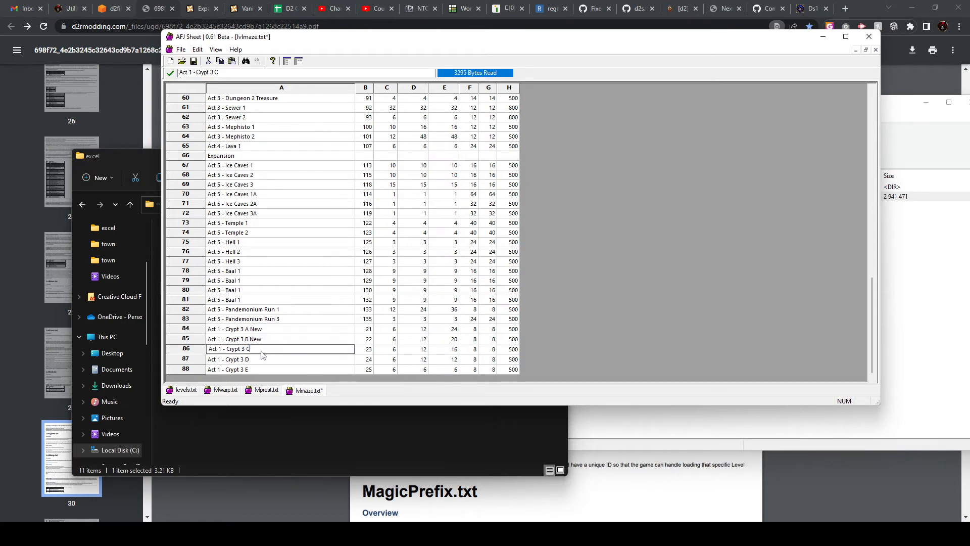
pyautogui.write('New')
pyautogui.doubleClick(262, 359)
pyautogui.write('N')
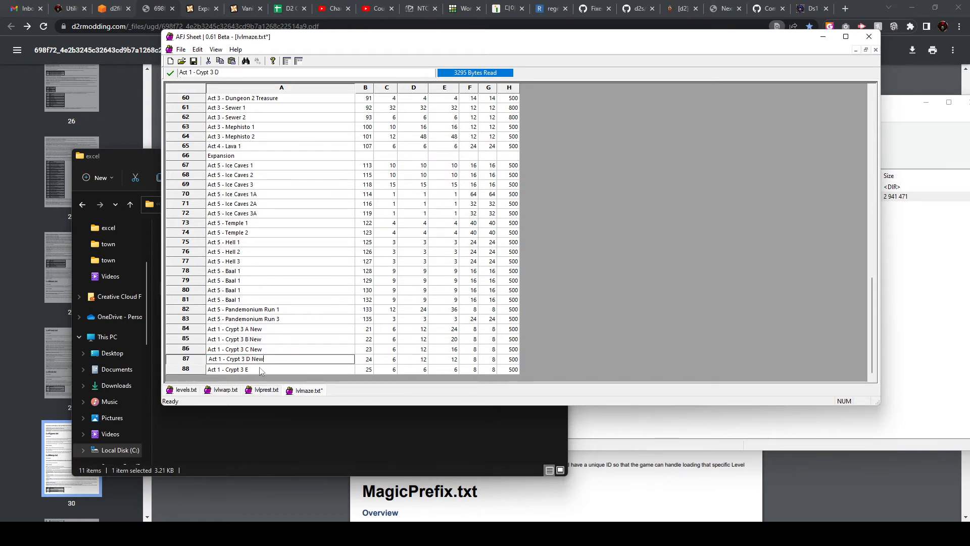
pyautogui.doubleClick(259, 370)
pyautogui.write('New')
# Step: Look up the Id of Act 1 - Crypt 3 A New in levels.txt and enter 138 as its Level in lvlmaze.txt
pyautogui.click(366, 320)
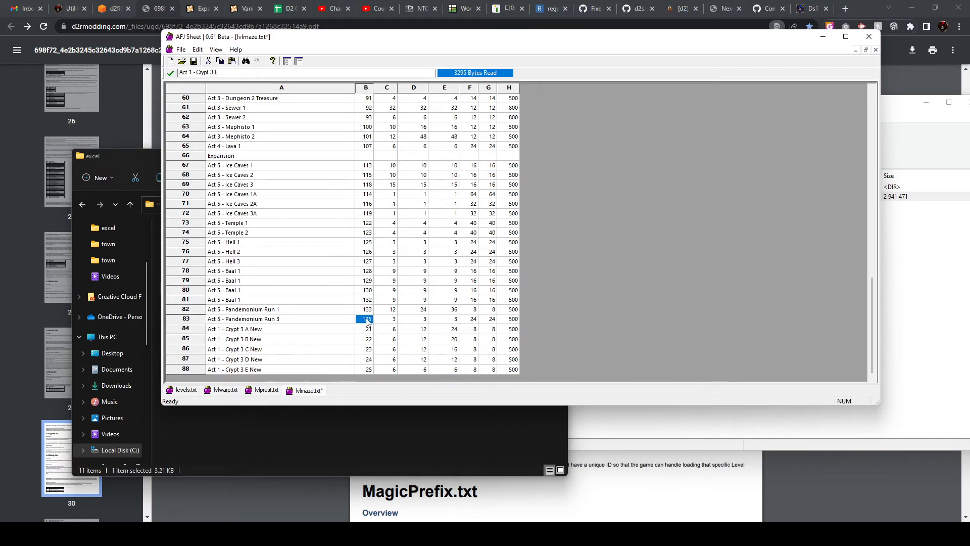
pyautogui.click(367, 329)
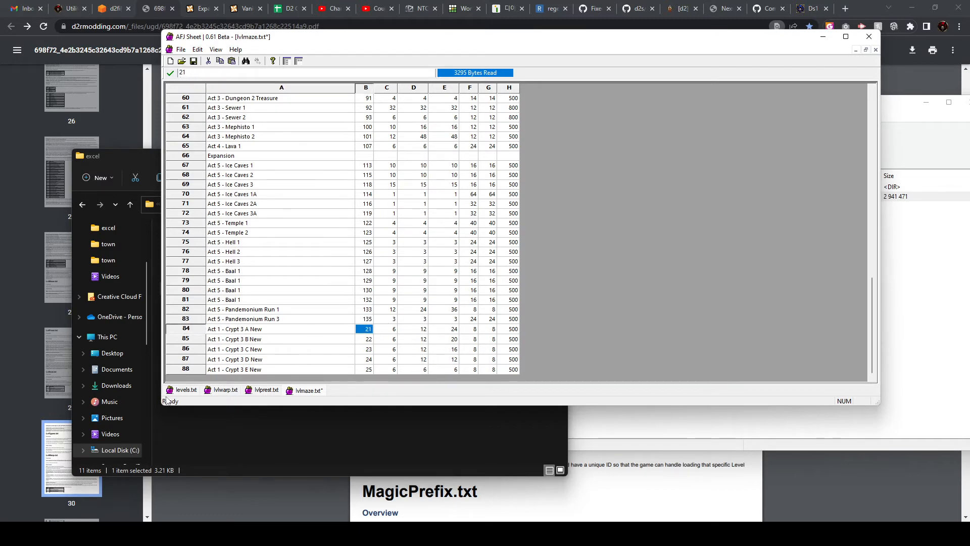
pyautogui.click(187, 390)
pyautogui.click(374, 310)
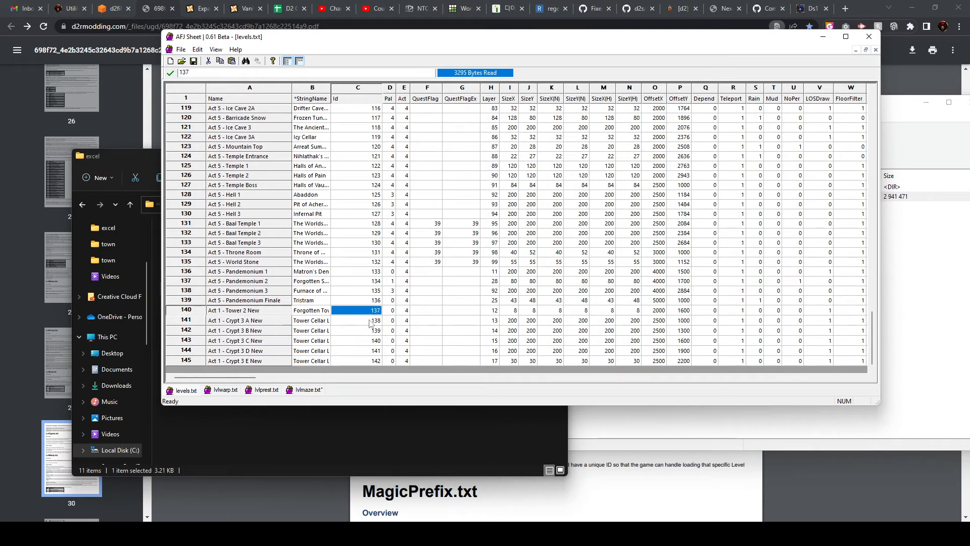
pyautogui.click(370, 321)
pyautogui.click(306, 390)
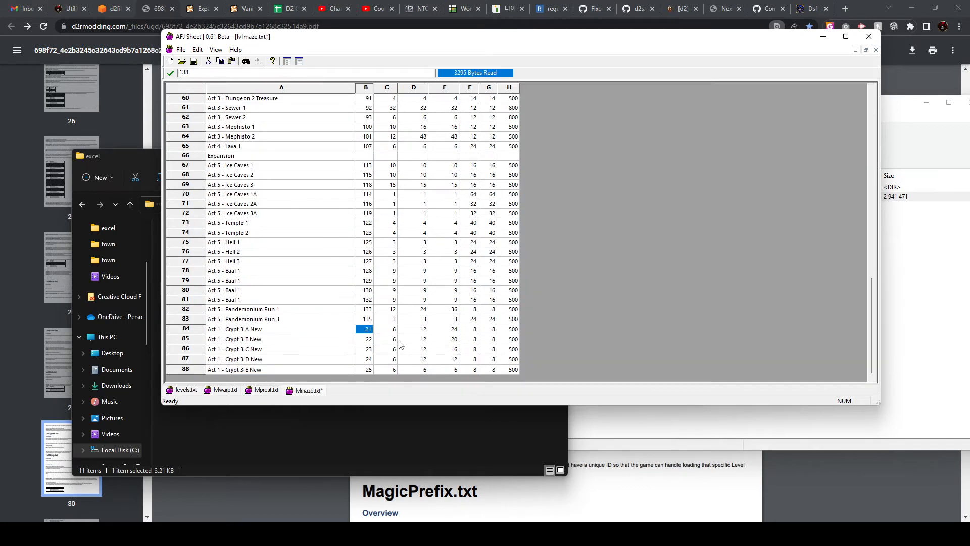
pyautogui.write('138')
pyautogui.press('Return')
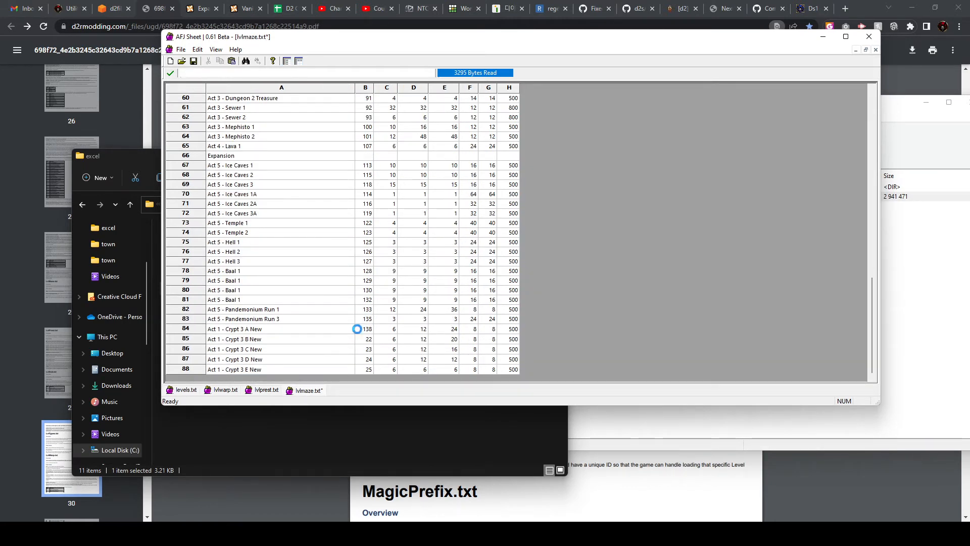
# Step: Fill the Level values of the five new Crypt 3 rows as a series running from 138 to 142
pyautogui.moveTo(366, 329); pyautogui.dragTo(362, 370)
pyautogui.rightClick(362, 371)
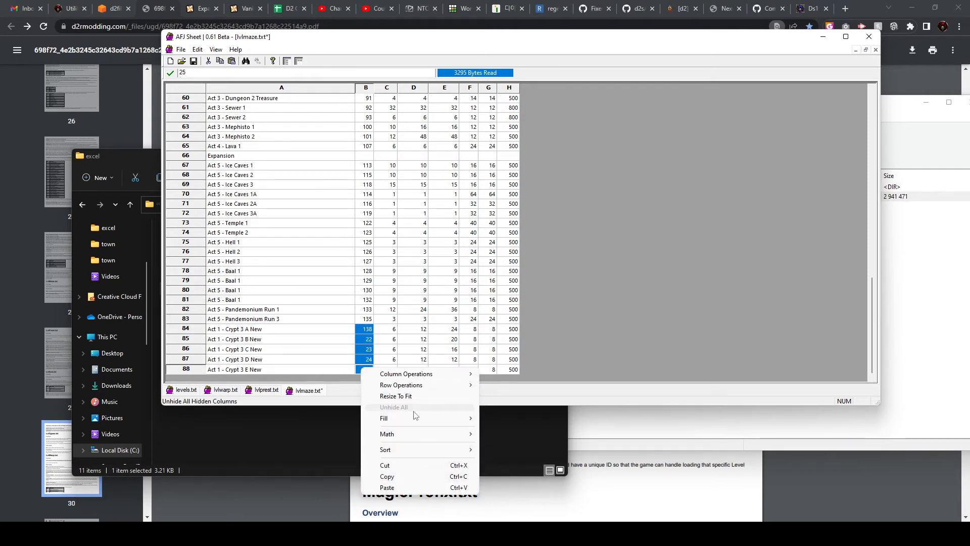
pyautogui.moveTo(417, 419)
pyautogui.click(492, 431)
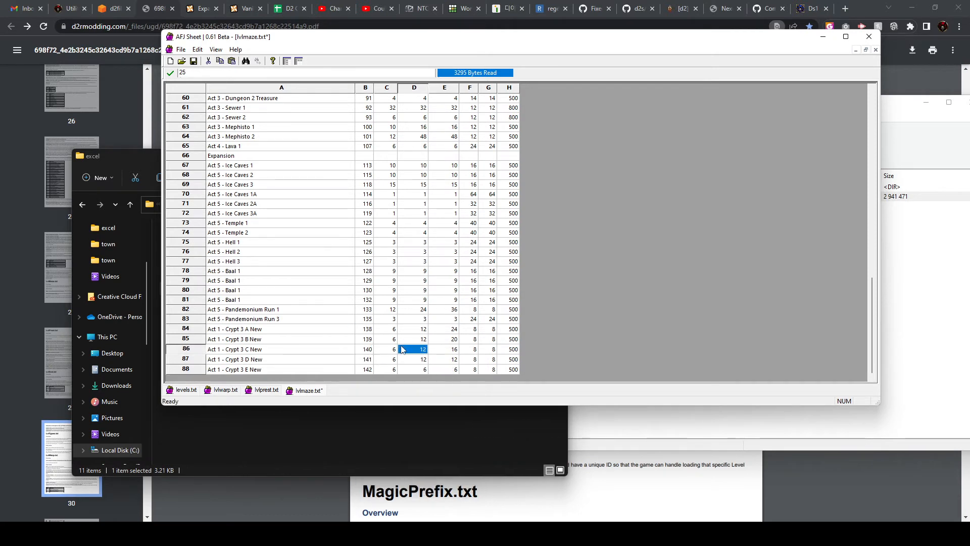
# Step: Compare the Level values of the new Crypt 3 rows in lvlmaze.txt with their Ids in levels.txt
pyautogui.click(366, 332)
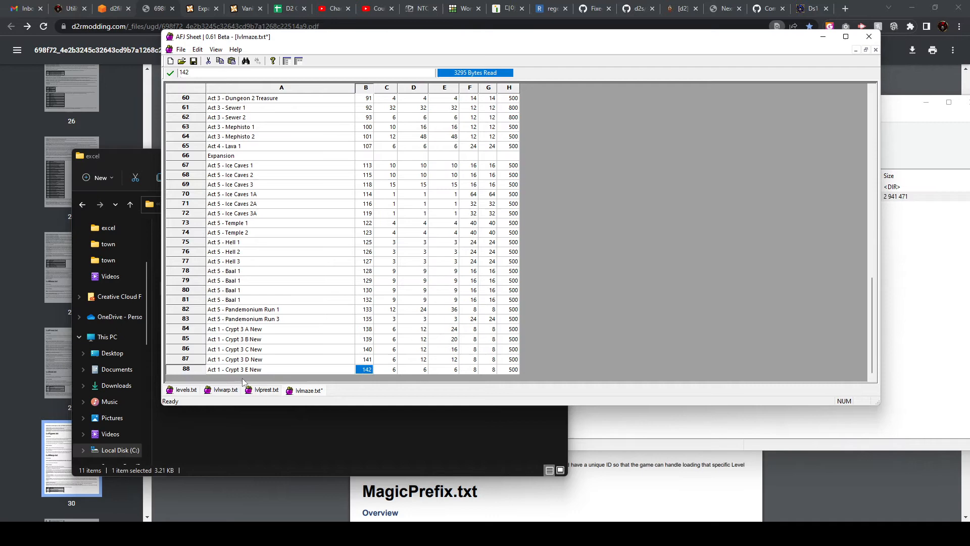
pyautogui.click(183, 390)
pyautogui.click(373, 321)
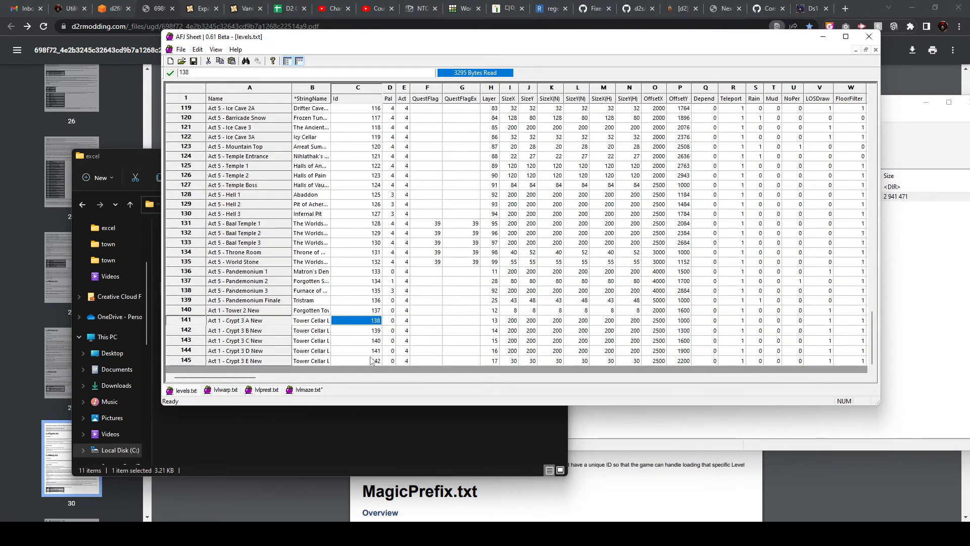
pyautogui.click(369, 363)
pyautogui.click(305, 390)
pyautogui.click(367, 322)
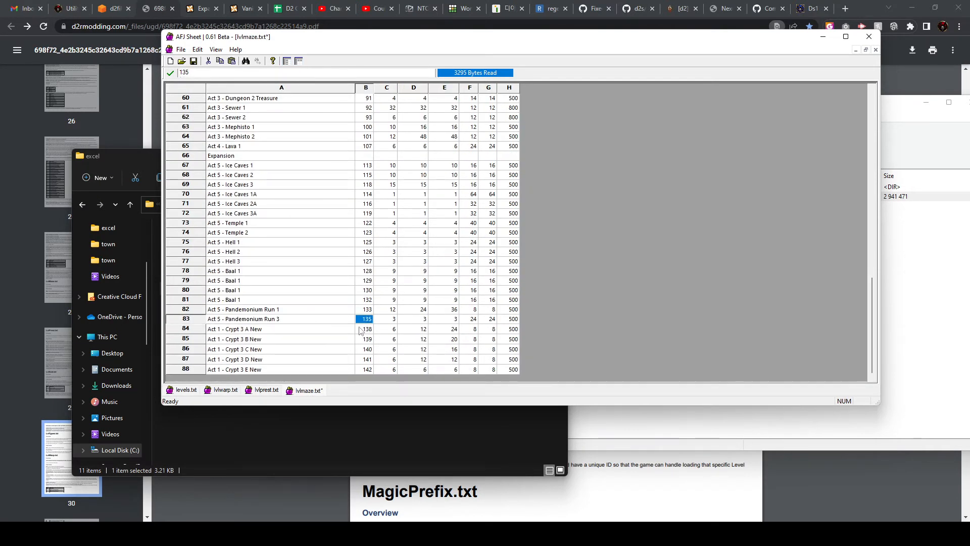
# Step: Lock the header row of lvlmaze.txt in view and save the file
pyautogui.click(298, 61)
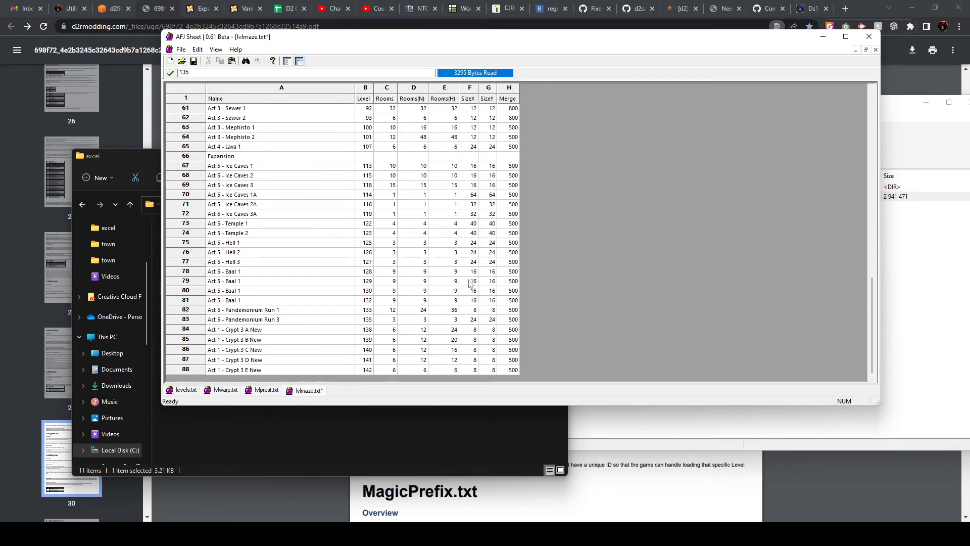
pyautogui.click(434, 310)
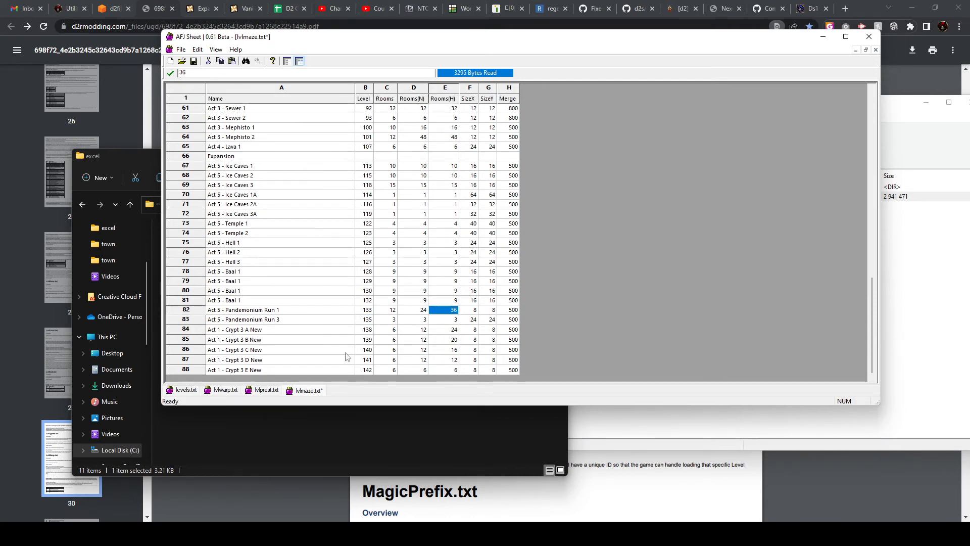
pyautogui.click(193, 61)
# Step: Go through the open levels.txt, lvlwarp.txt, lvlprest.txt and lvlmaze.txt tables and the mod's excel folder to check the edited files
pyautogui.click(195, 391)
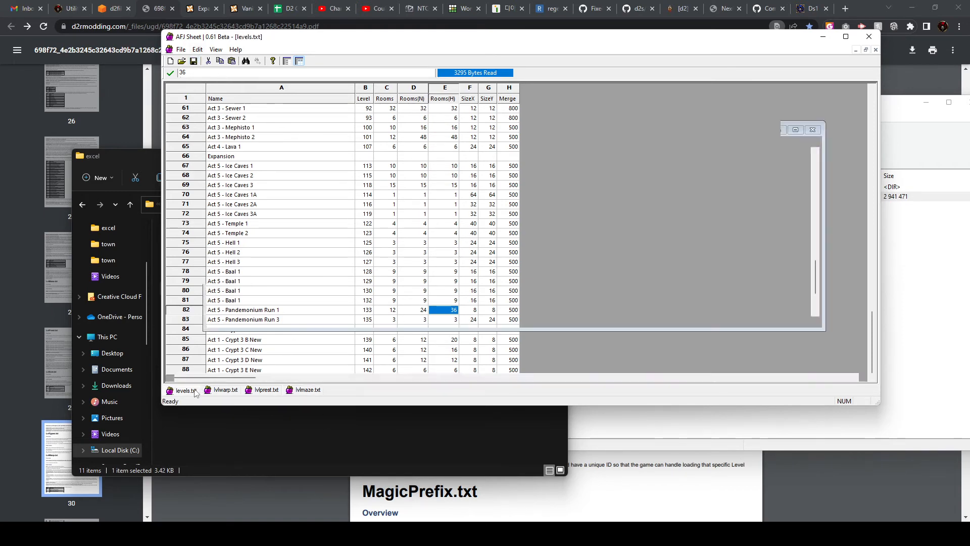
pyautogui.click(225, 390)
pyautogui.click(265, 391)
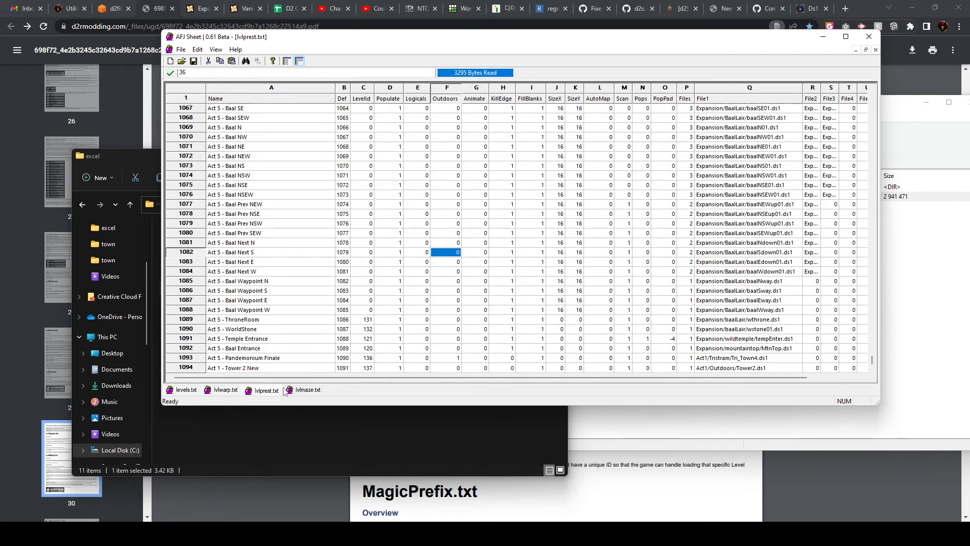
pyautogui.click(306, 390)
pyautogui.click(225, 390)
pyautogui.click(186, 390)
pyautogui.click(244, 426)
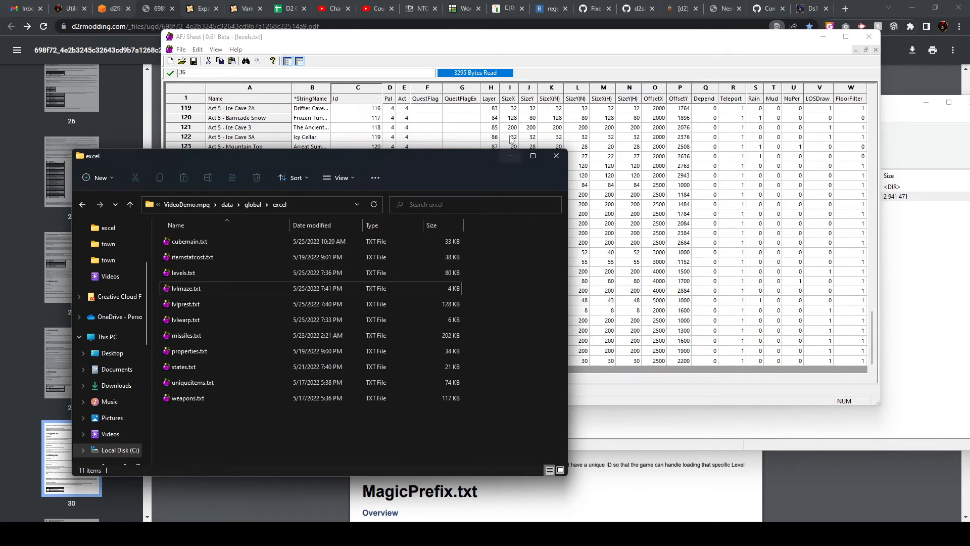
pyautogui.click(541, 44)
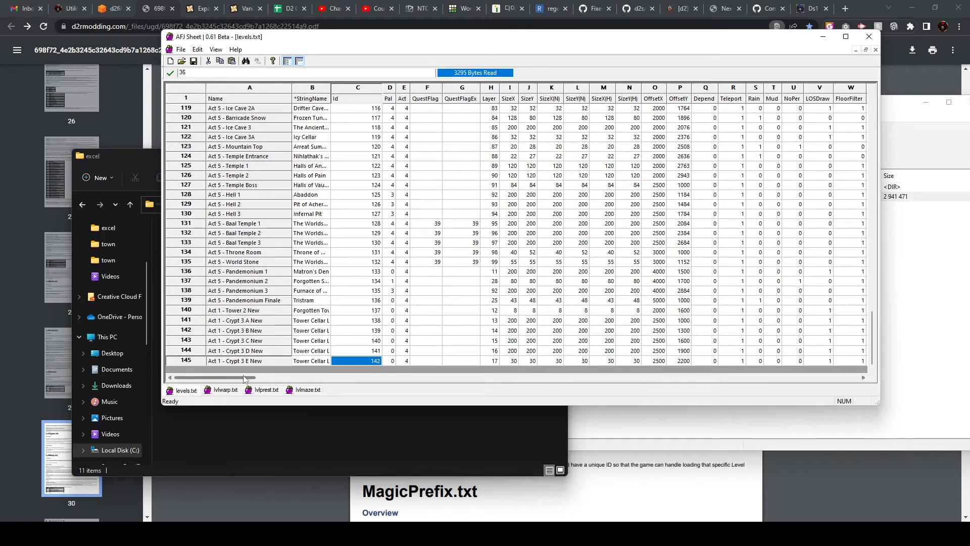
# Step: Review the Vis0 links in levels.txt from Act 1 - Crypt 3 E New up to Tower 2 New and Act 5 - Town
pyautogui.moveTo(244, 378); pyautogui.dragTo(320, 378)
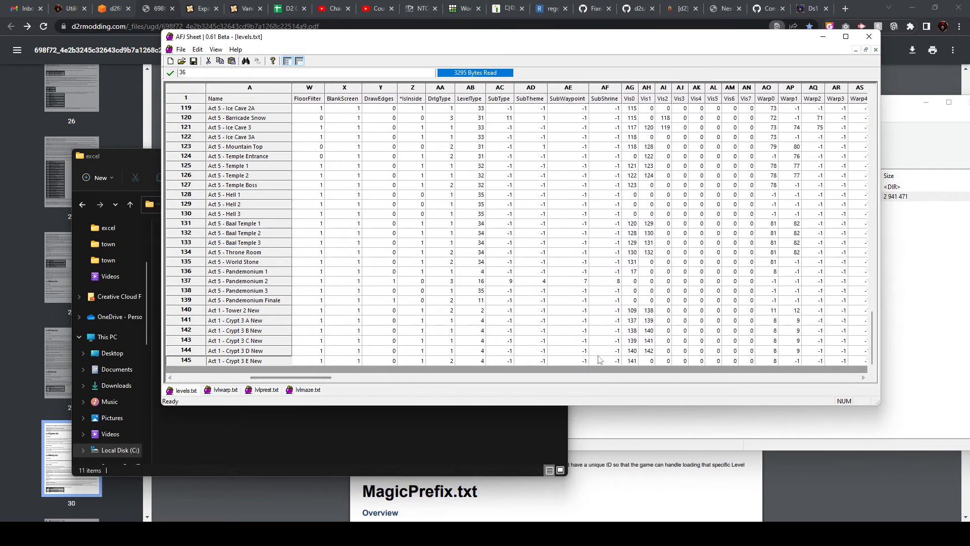
pyautogui.click(630, 361)
pyautogui.press('Up')
pyautogui.press('Up')
pyautogui.press('Up')
pyautogui.press('Up')
pyautogui.press('Up')
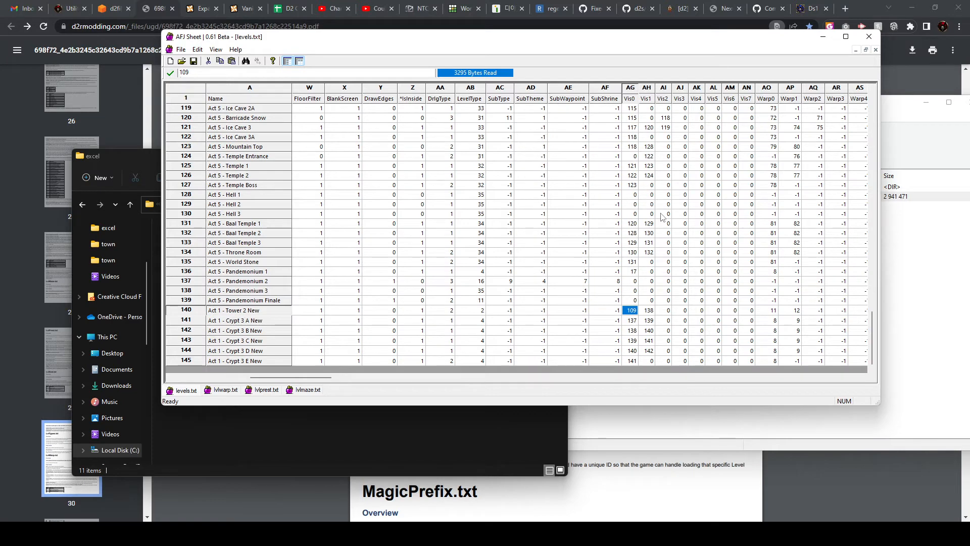
pyautogui.scroll(3, 662, 217)
pyautogui.click(632, 127)
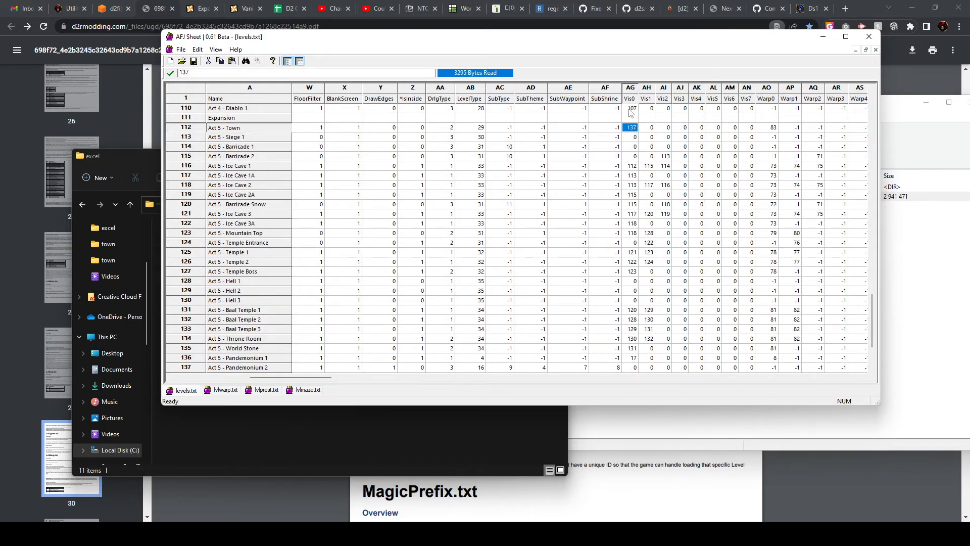
# Step: Launch the modded game with the D2R.exe - Mod 1 shortcut in the Diablo II Resurrected folder
pyautogui.click(252, 457)
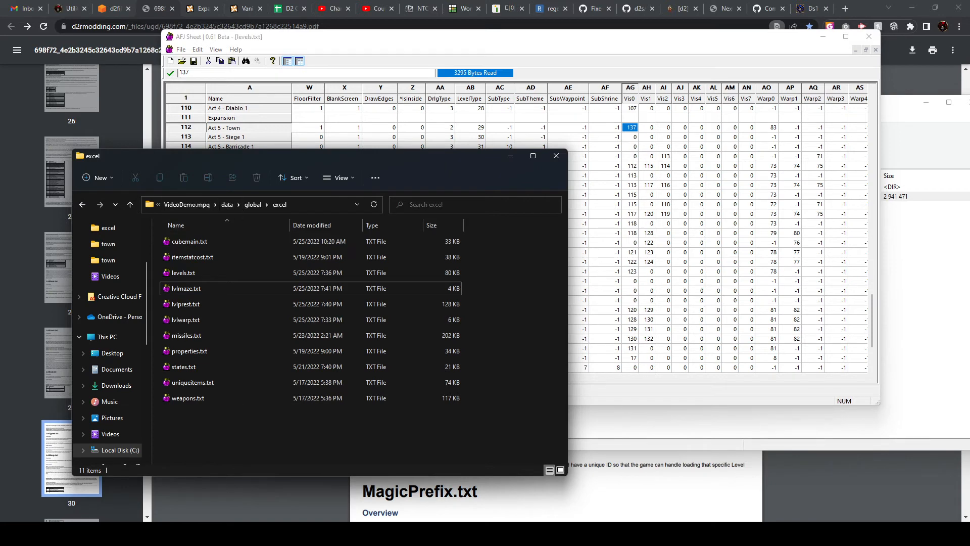
pyautogui.click(189, 494)
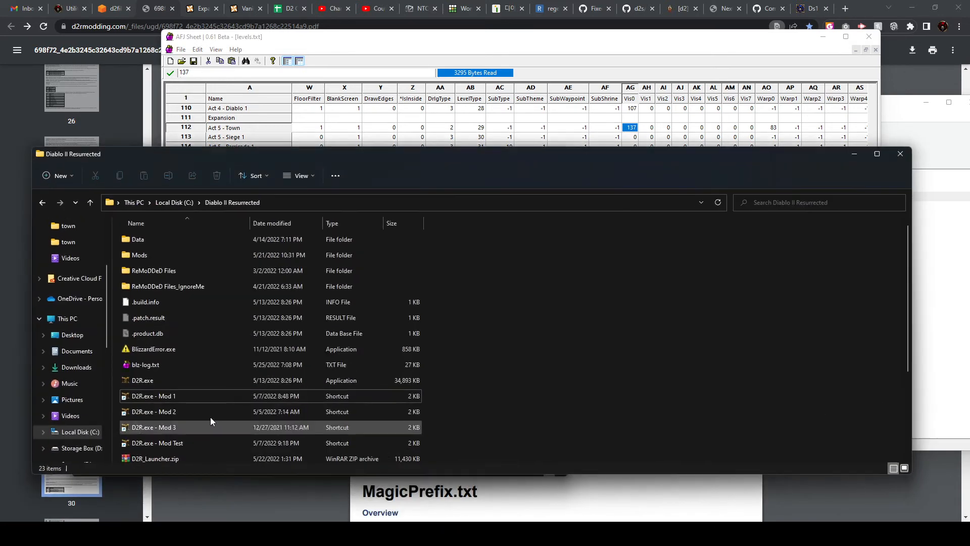
pyautogui.doubleClick(178, 395)
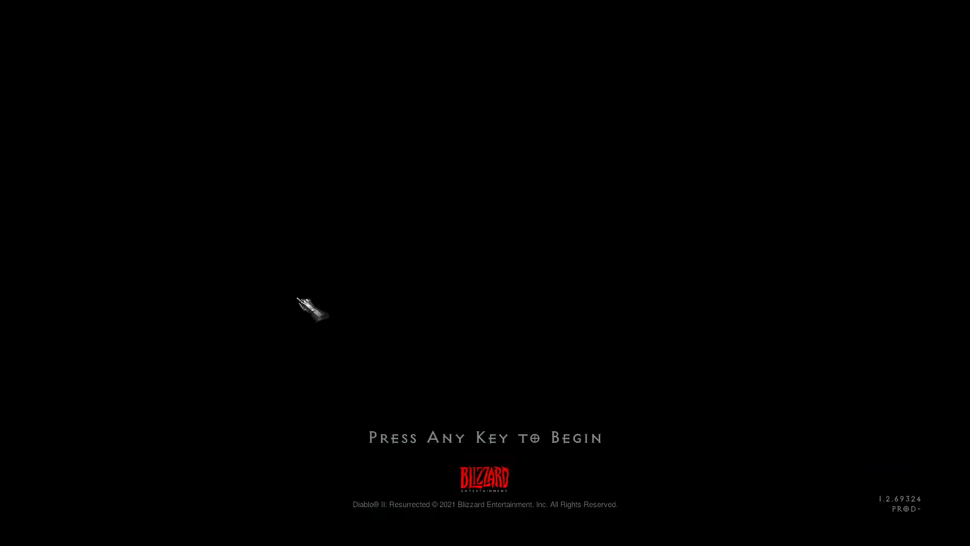
# Step: Load the offline VideoDemo barbarian and walk through the Act 5 town to test the new tower entrance
pyautogui.click(302, 280)
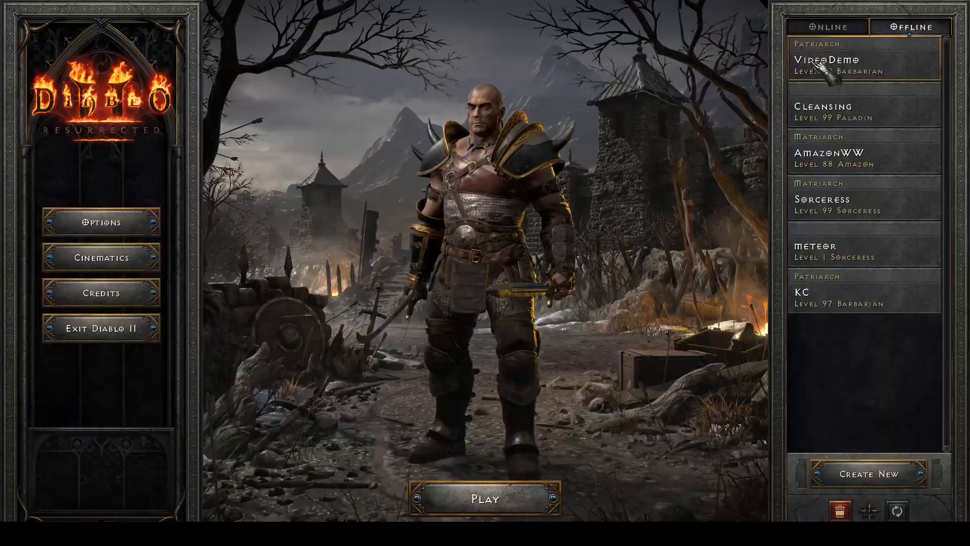
pyautogui.doubleClick(815, 60)
pyautogui.click(470, 252)
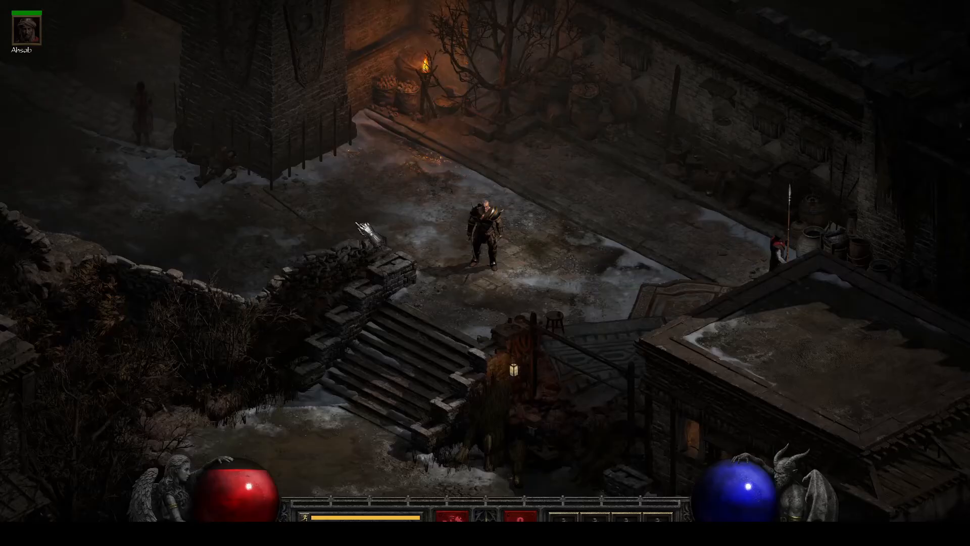
pyautogui.moveTo(347, 213)
pyautogui.mouseDown()
pyautogui.moveTo(206, 244)
pyautogui.moveTo(270, 349)
pyautogui.moveTo(247, 242)
pyautogui.moveTo(336, 156)
pyautogui.moveTo(457, 101)
pyautogui.moveTo(412, 141)
pyautogui.moveTo(360, 218)
pyautogui.moveTo(397, 154)
pyautogui.moveTo(551, 225)
pyautogui.moveTo(376, 211)
pyautogui.moveTo(501, 172)
pyautogui.mouseUp()
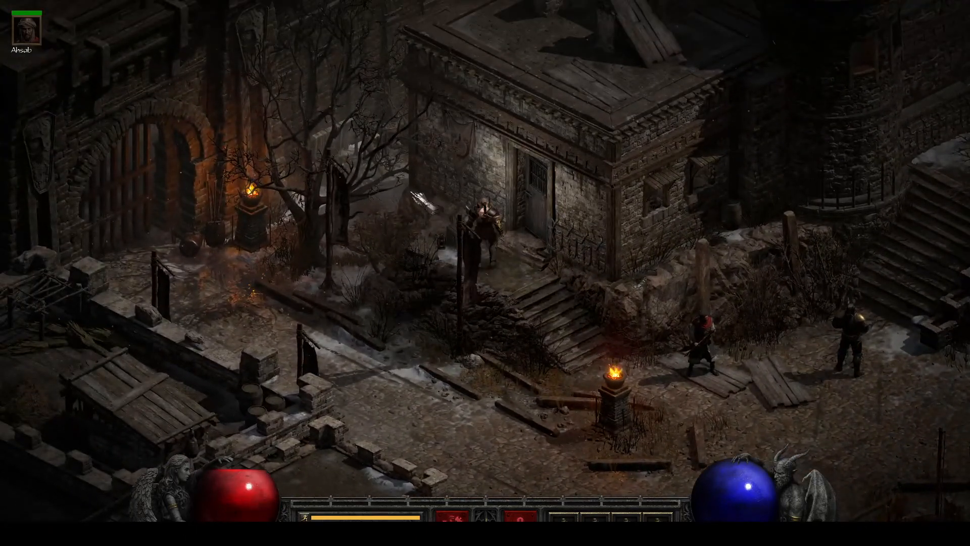
pyautogui.click(663, 349)
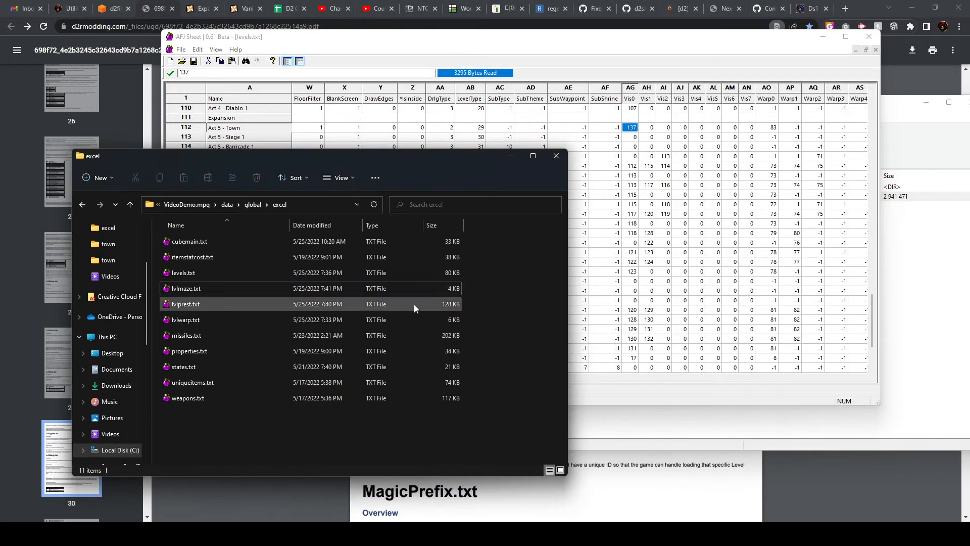
# Step: Delete the act1 folder from the mod's data/global/tiles folder
pyautogui.click(251, 204)
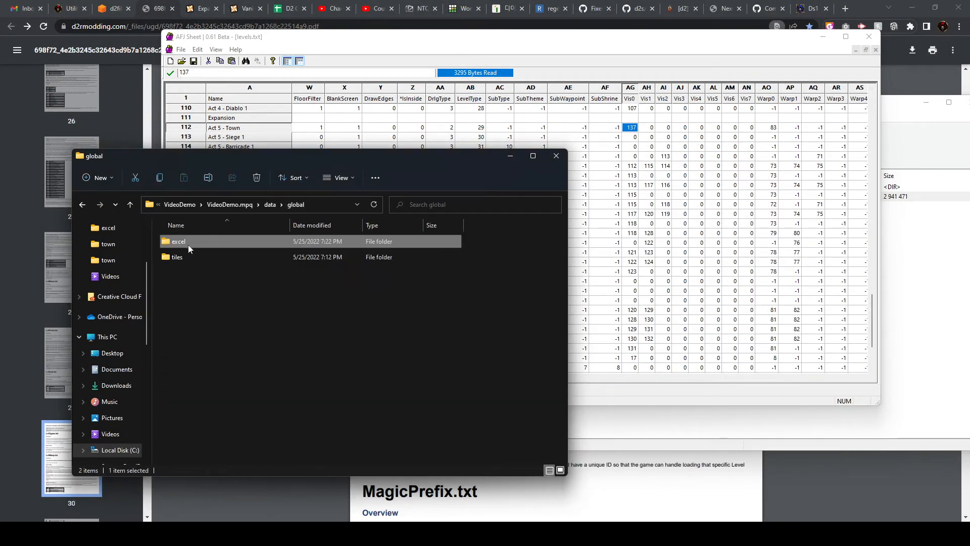
pyautogui.doubleClick(177, 256)
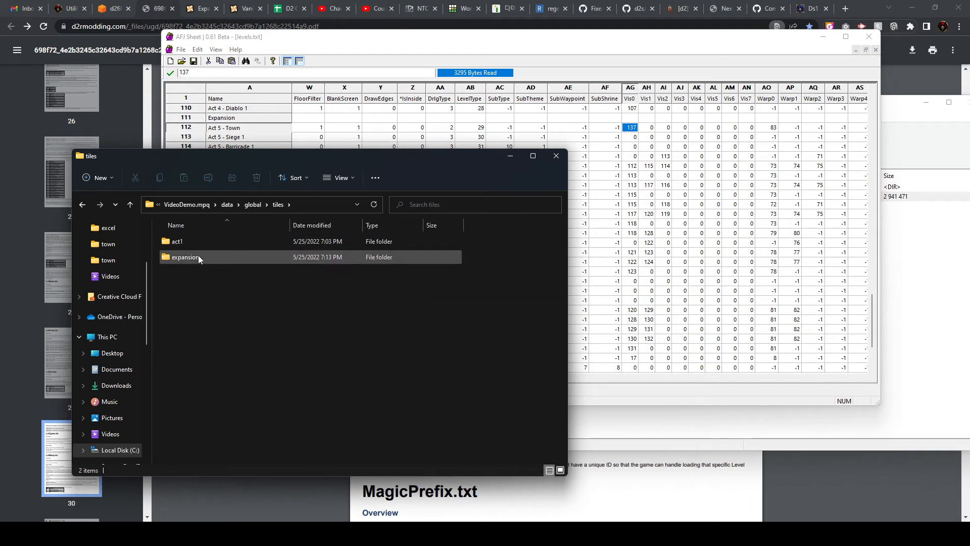
pyautogui.click(198, 245)
pyautogui.press('Delete')
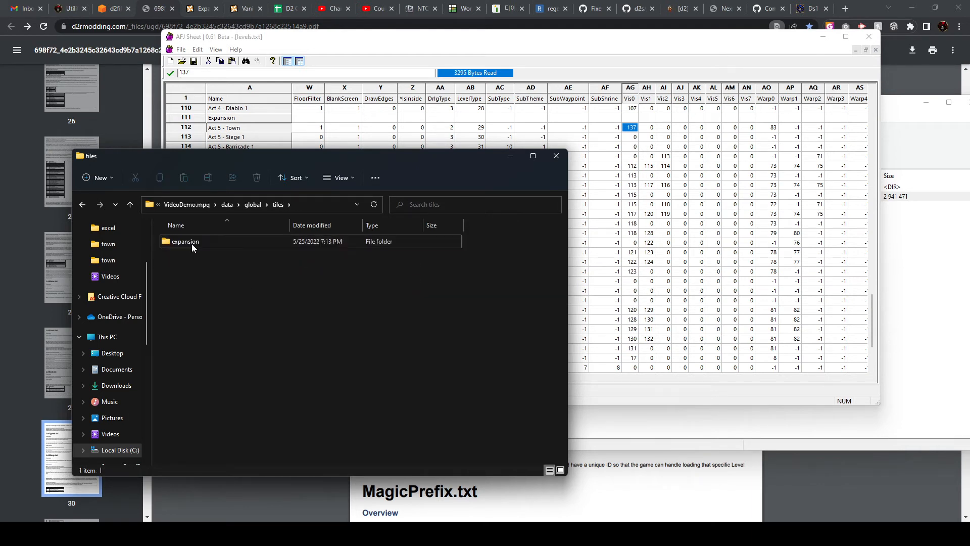
# Step: Check the townwest DS1 files in the mod's tiles/expansion/town folder, then return to the expansion folder
pyautogui.doubleClick(193, 243)
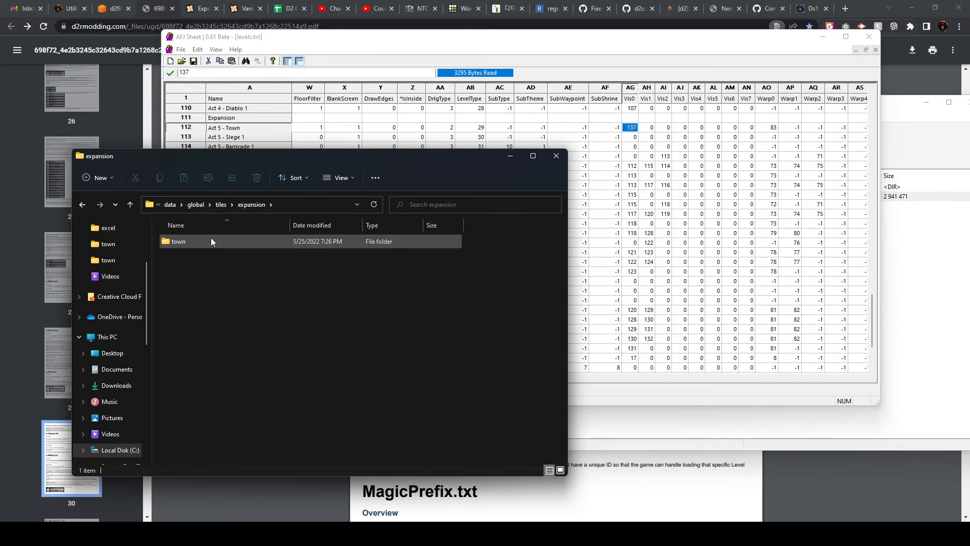
pyautogui.doubleClick(178, 241)
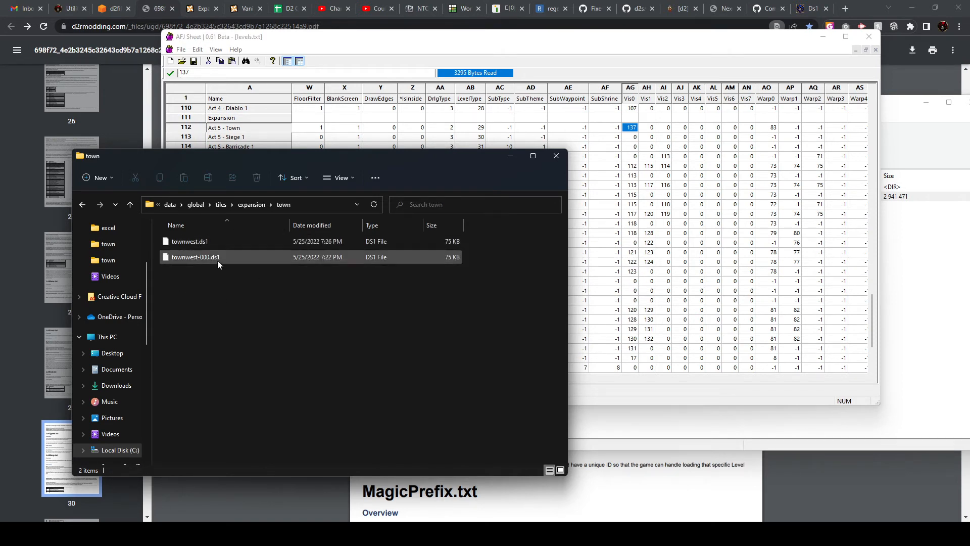
pyautogui.click(209, 244)
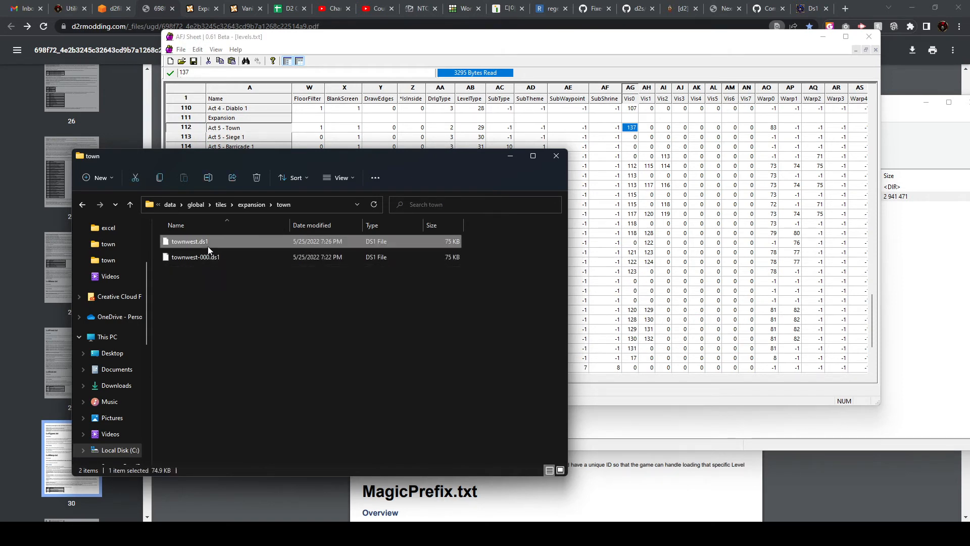
pyautogui.click(247, 206)
# Step: In Ladik's Casc Viewer, browse to data/global/tiles/expansion in the game storage and select combined_ds1.bin
pyautogui.hotkey('alt', 'Tab')
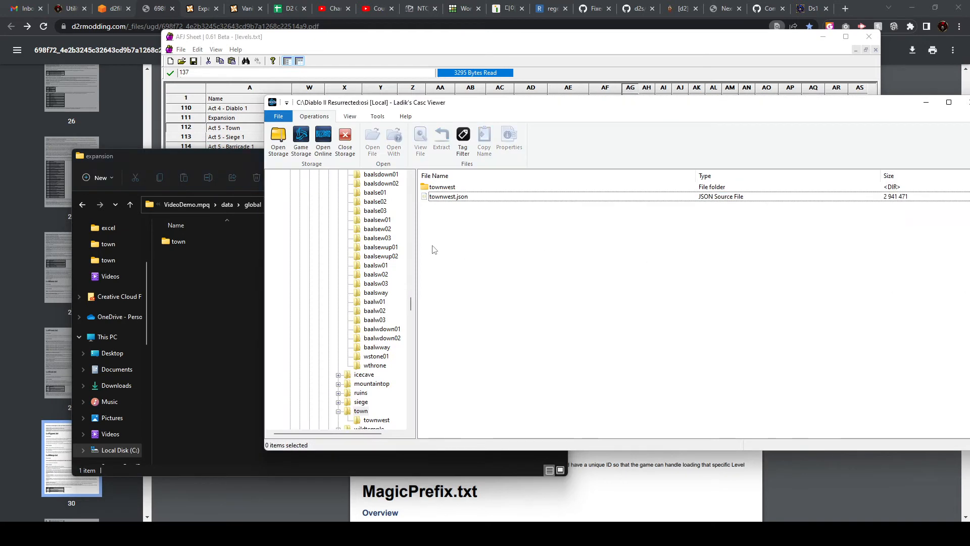
pyautogui.scroll(15, 412, 303)
pyautogui.click(315, 213)
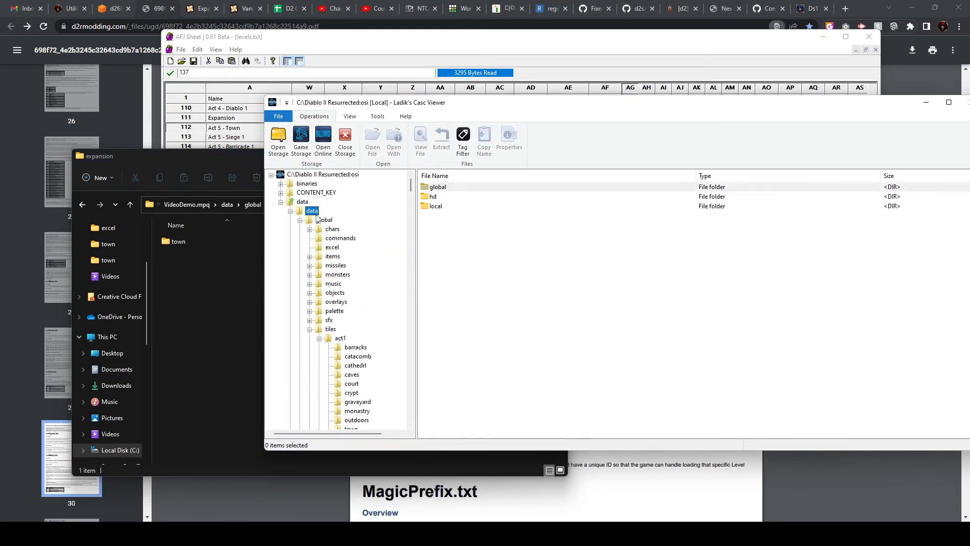
pyautogui.doubleClick(445, 199)
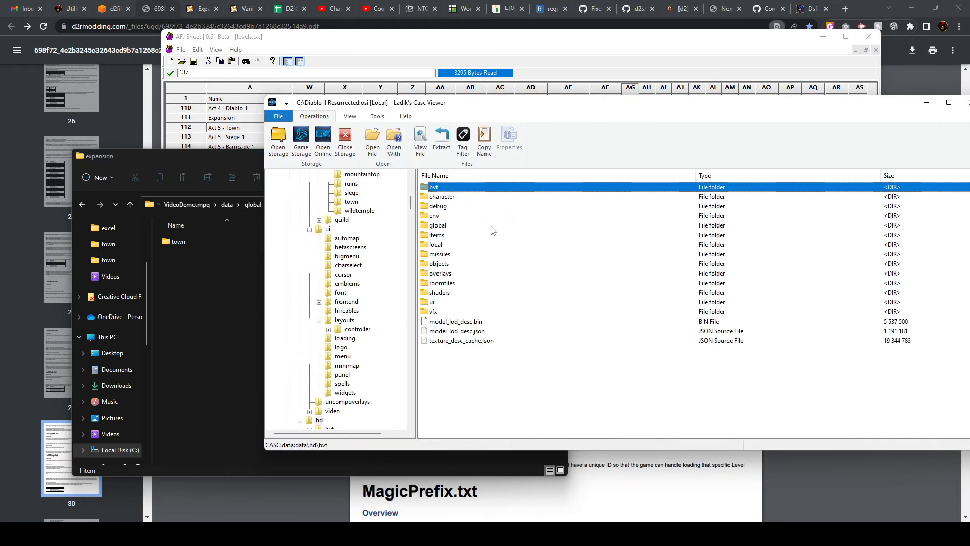
pyautogui.scroll(1, 411, 205)
pyautogui.scroll(10, 411, 204)
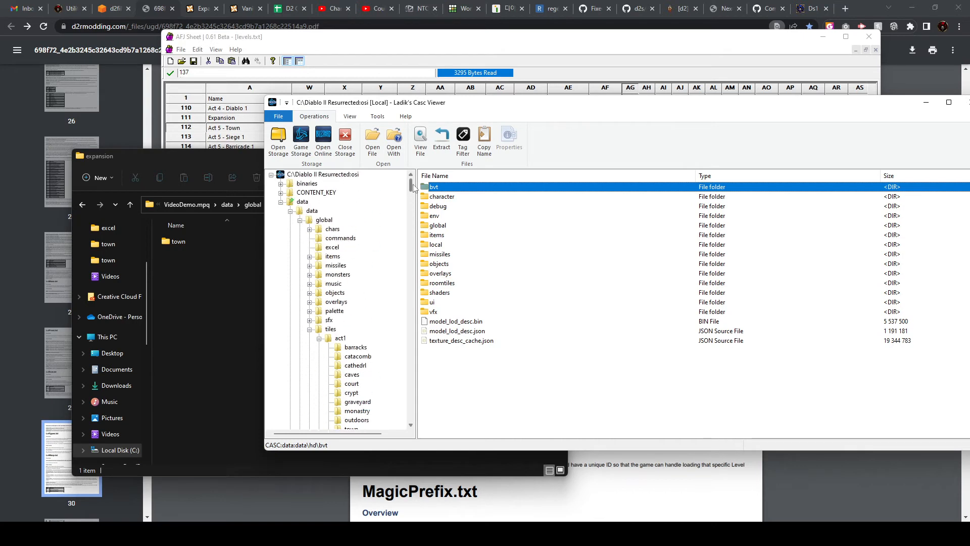
pyautogui.click(316, 211)
pyautogui.doubleClick(444, 188)
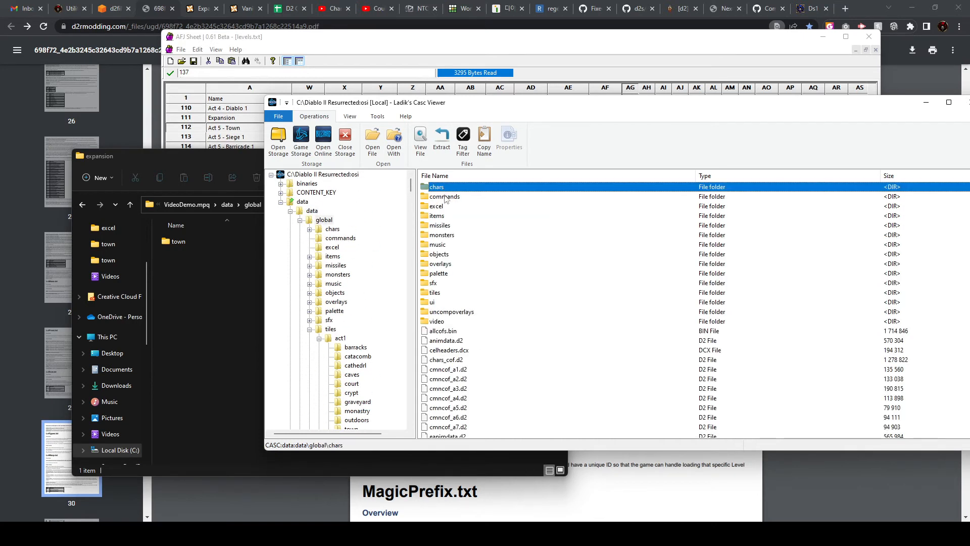
pyautogui.doubleClick(452, 292)
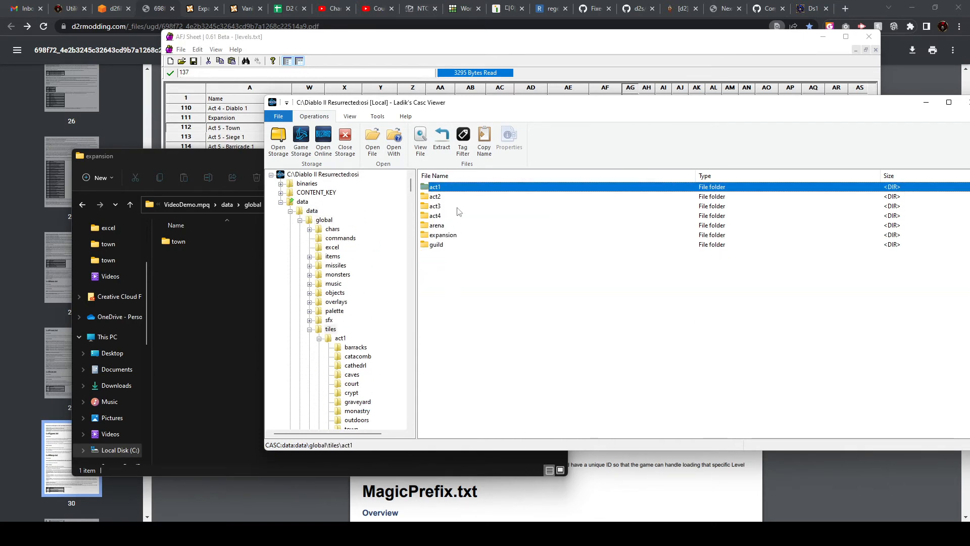
pyautogui.click(443, 235)
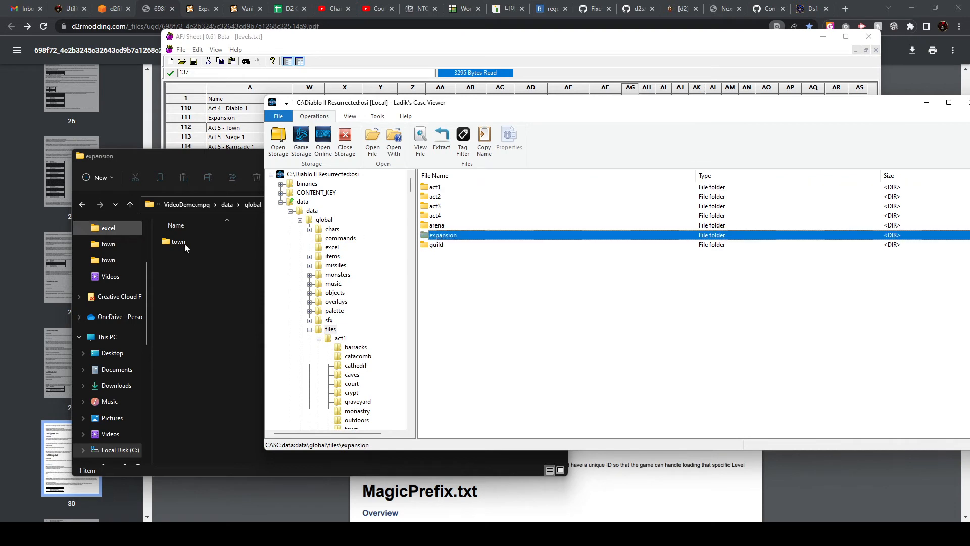
pyautogui.doubleClick(478, 236)
pyautogui.click(491, 255)
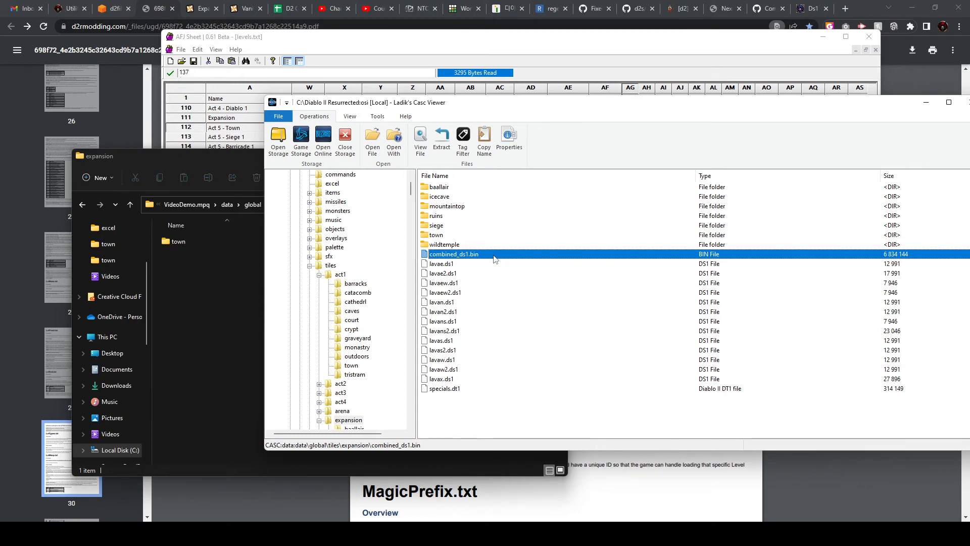
# Step: Save the blank Notepad document as combined_ds1.bin, with the All files type, in the mod's data/global/tiles/expansion folder
pyautogui.click(248, 286)
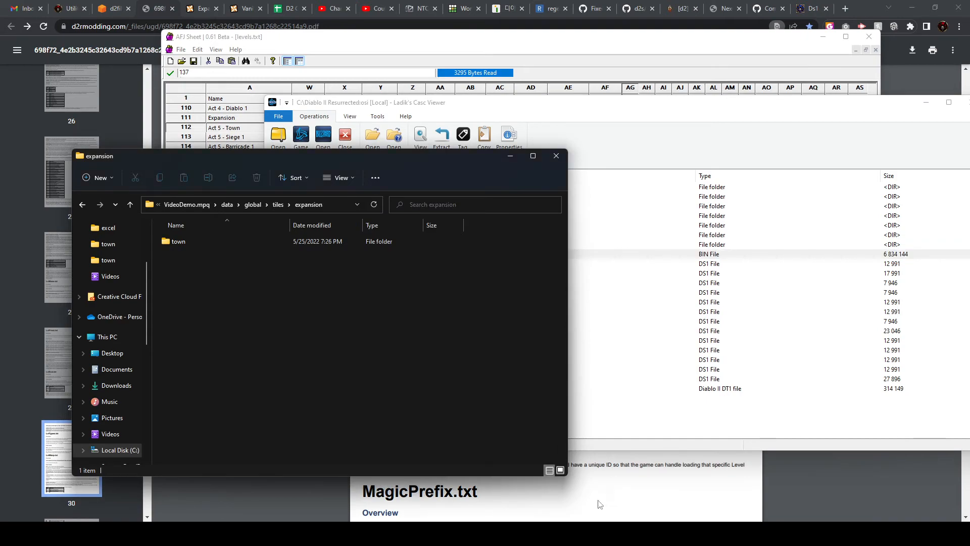
pyautogui.moveTo(585, 533)
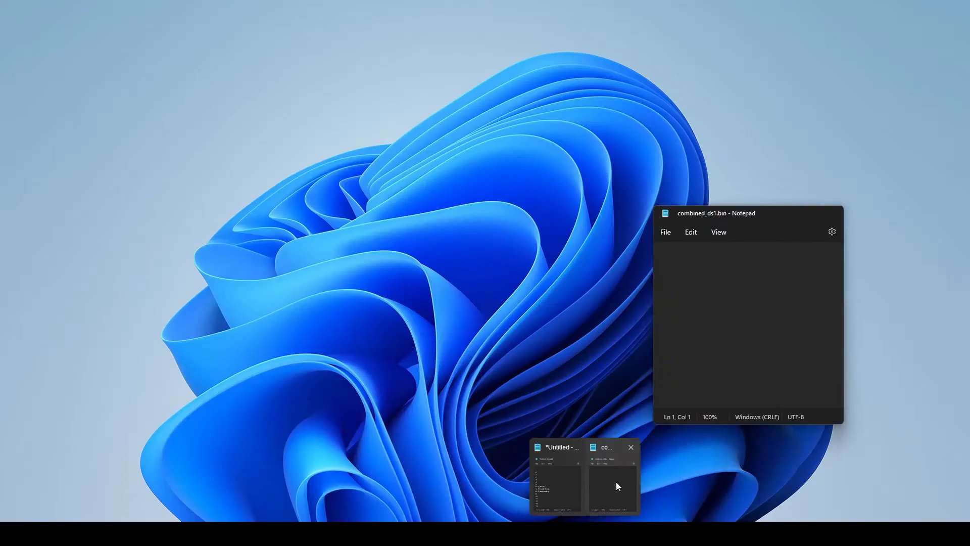
pyautogui.click(616, 481)
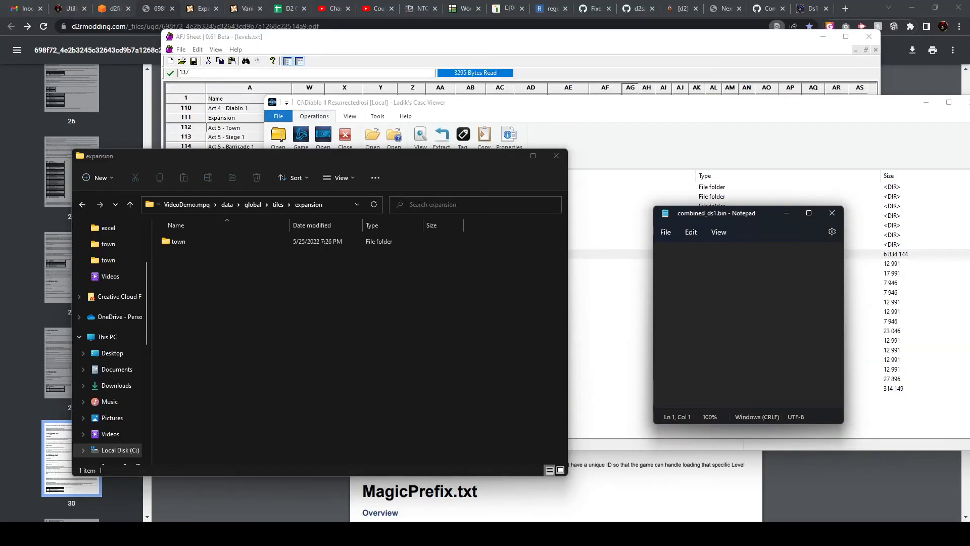
pyautogui.click(666, 232)
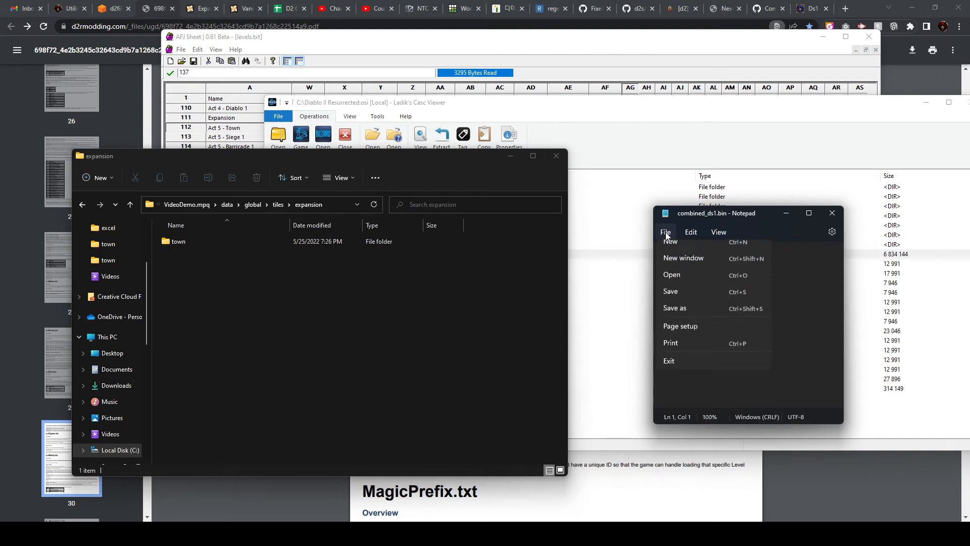
pyautogui.click(675, 315)
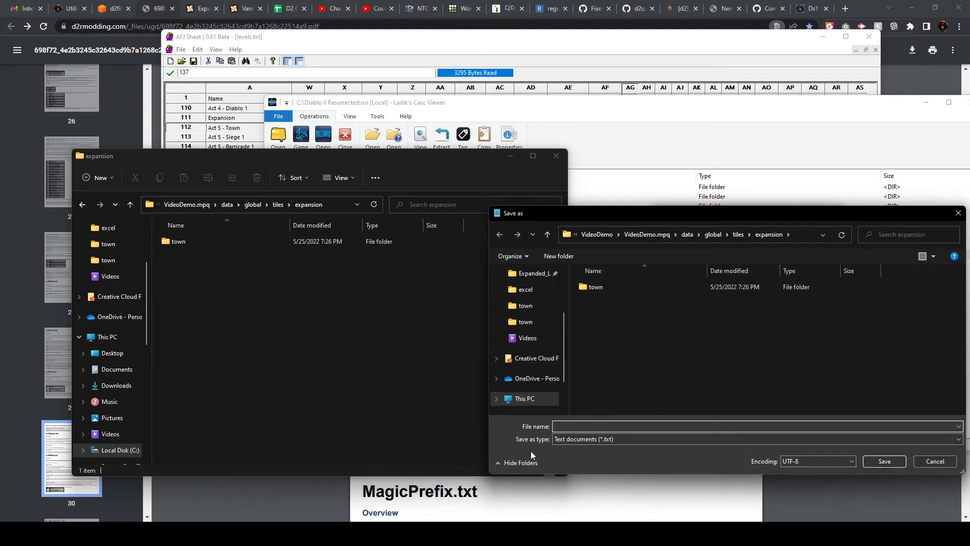
pyautogui.click(579, 439)
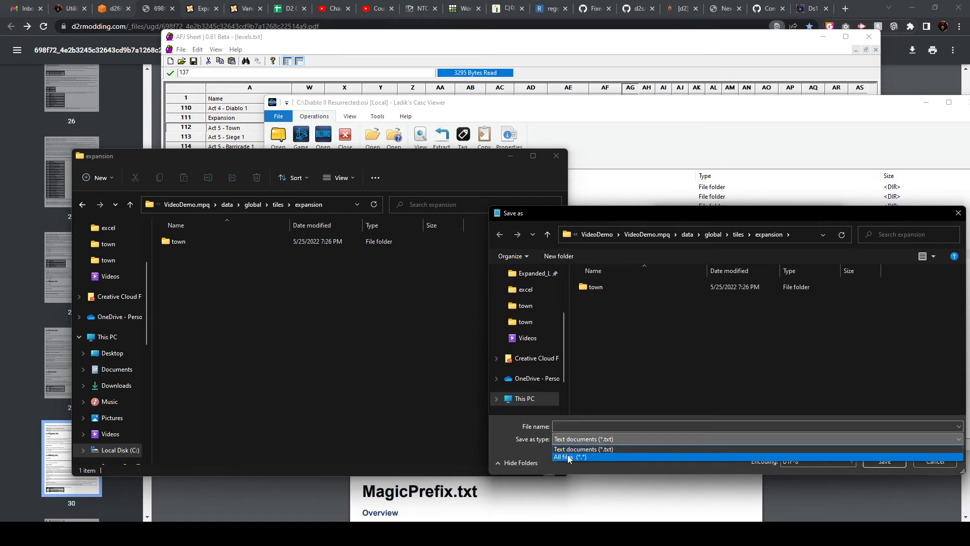
pyautogui.click(569, 457)
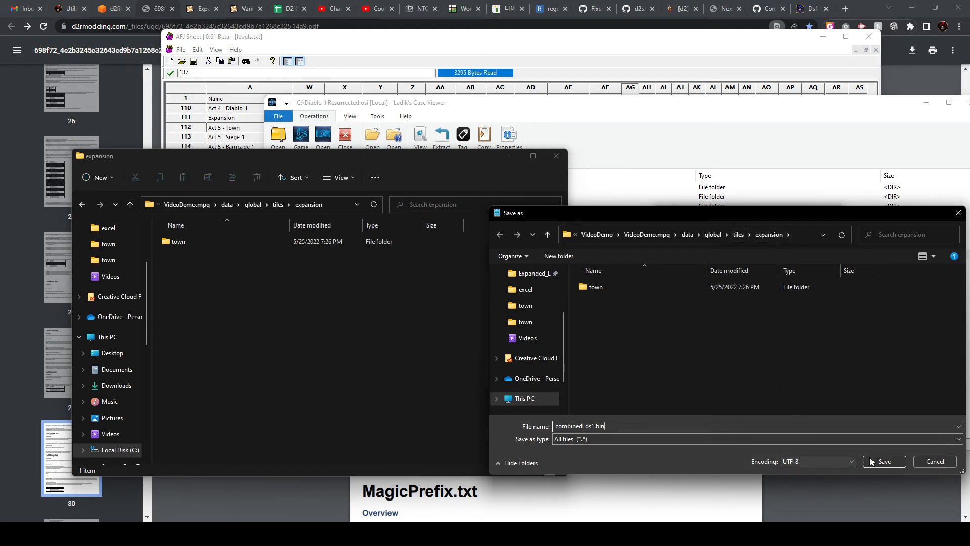
pyautogui.press('Return')
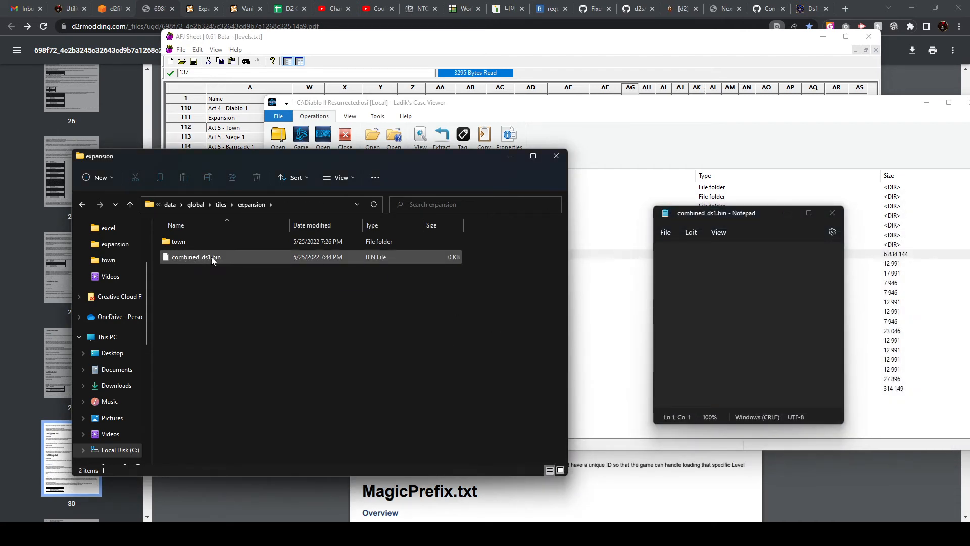
# Step: Create a folder named act1 in the mod's data/global/tiles folder, look inside it, and return to the expansion folder
pyautogui.click(212, 256)
pyautogui.click(226, 205)
pyautogui.click(209, 282)
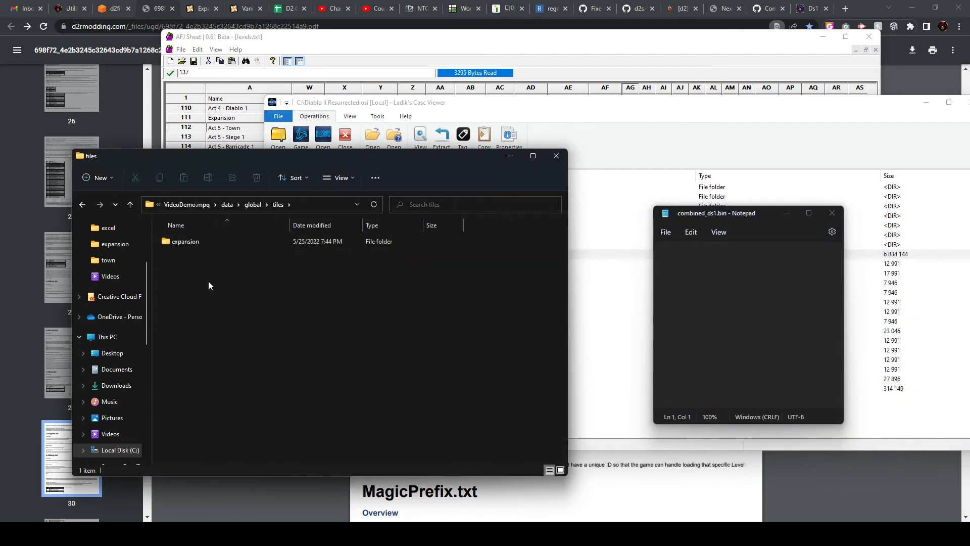
pyautogui.rightClick(208, 281)
pyautogui.moveTo(273, 420)
pyautogui.click(343, 420)
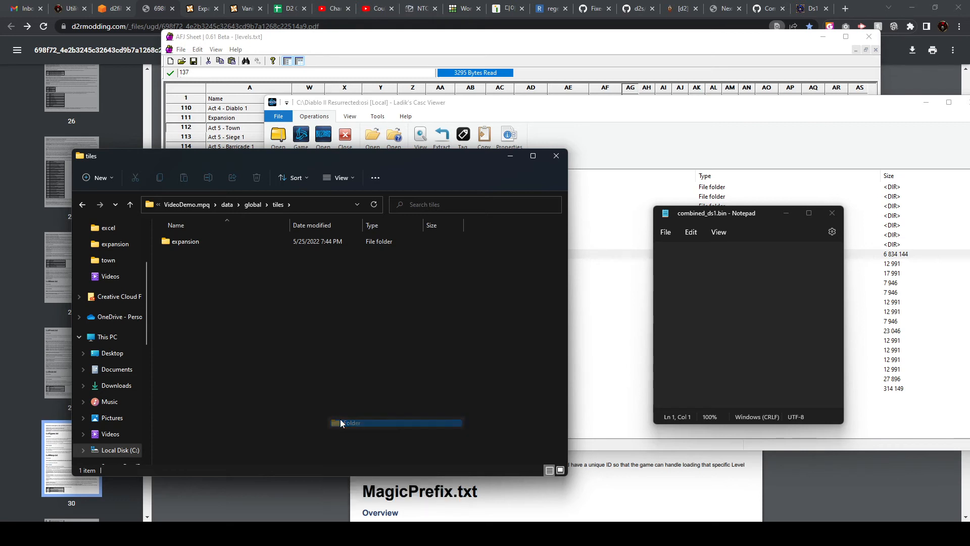
pyautogui.write('act1')
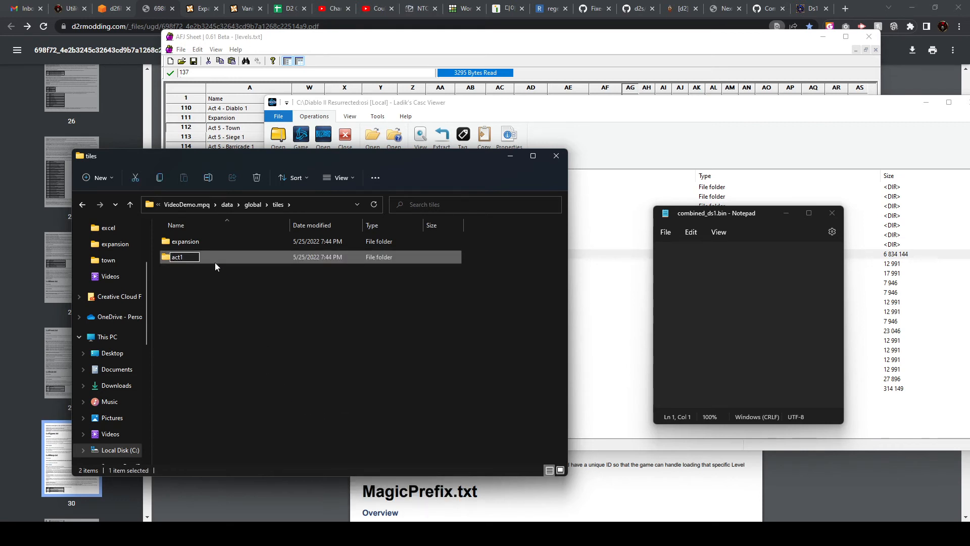
pyautogui.press('Return')
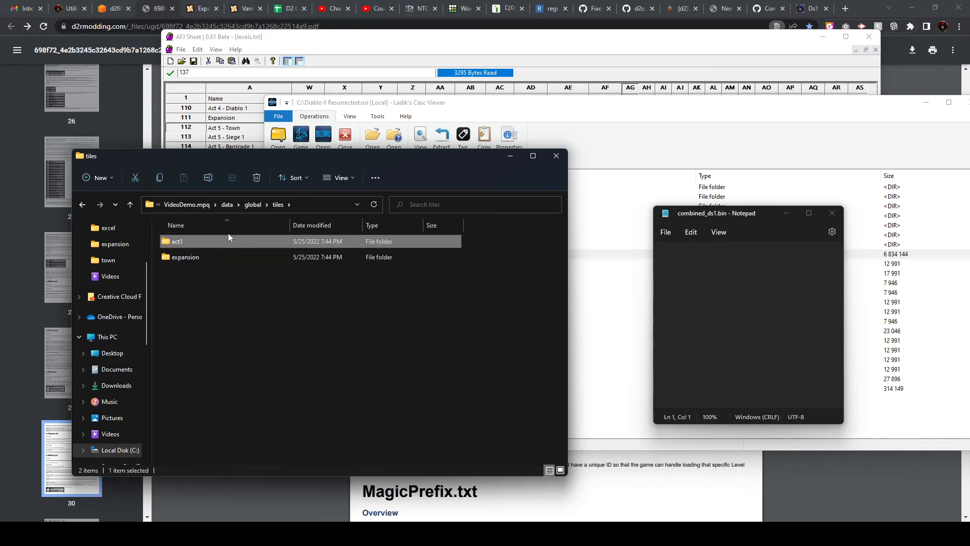
pyautogui.doubleClick(210, 240)
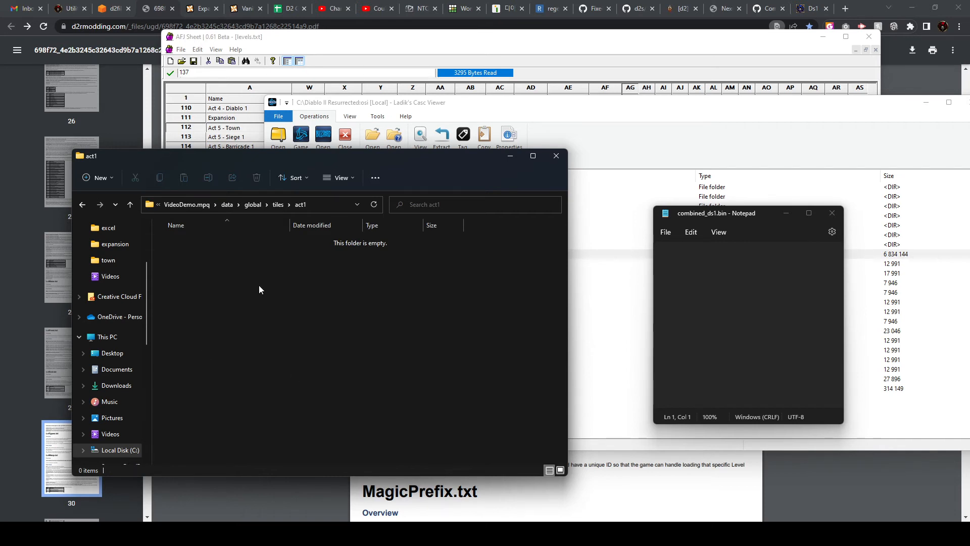
pyautogui.click(276, 204)
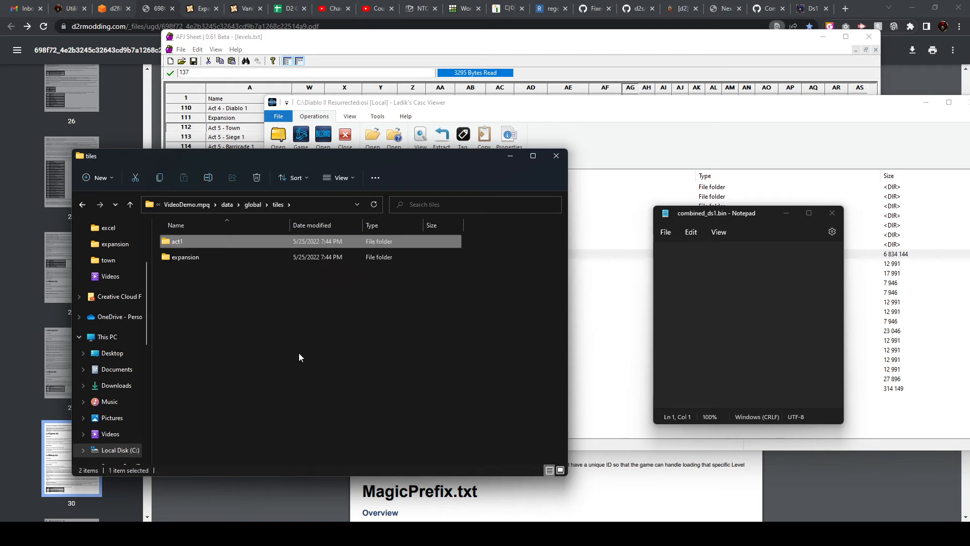
pyautogui.doubleClick(186, 255)
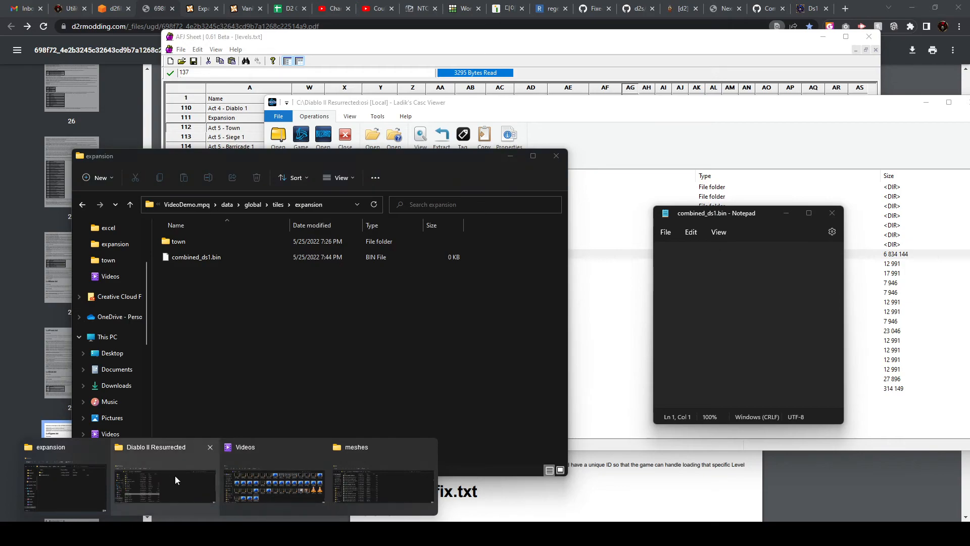
# Step: Launch the modded game from the Diablo II Resurrected folder and load the offline VideoDemo barbarian
pyautogui.click(175, 475)
pyautogui.doubleClick(166, 380)
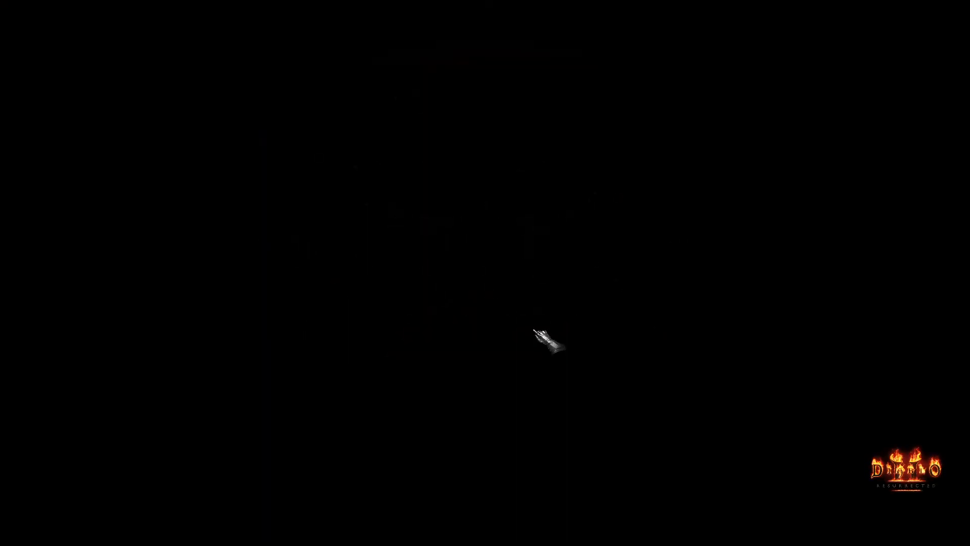
pyautogui.click(534, 330)
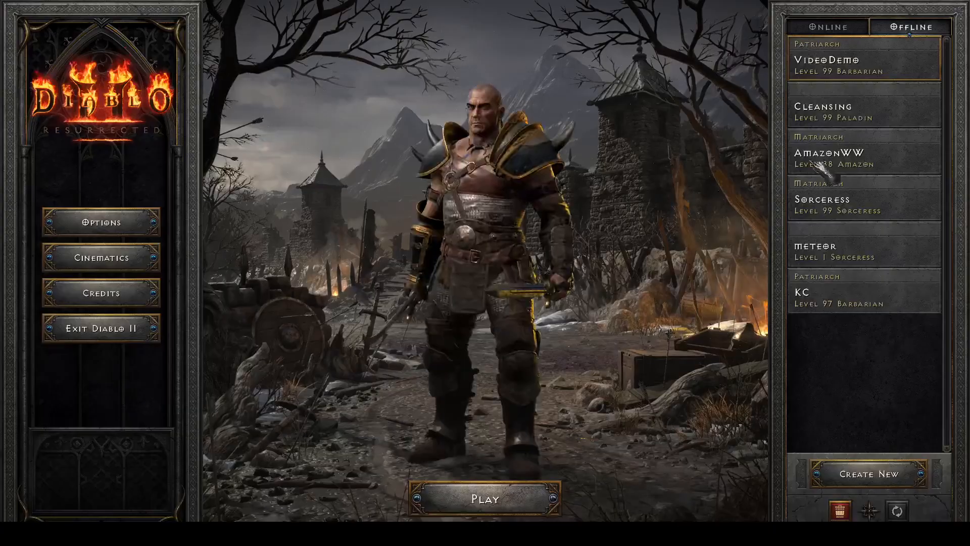
pyautogui.doubleClick(834, 65)
pyautogui.click(505, 223)
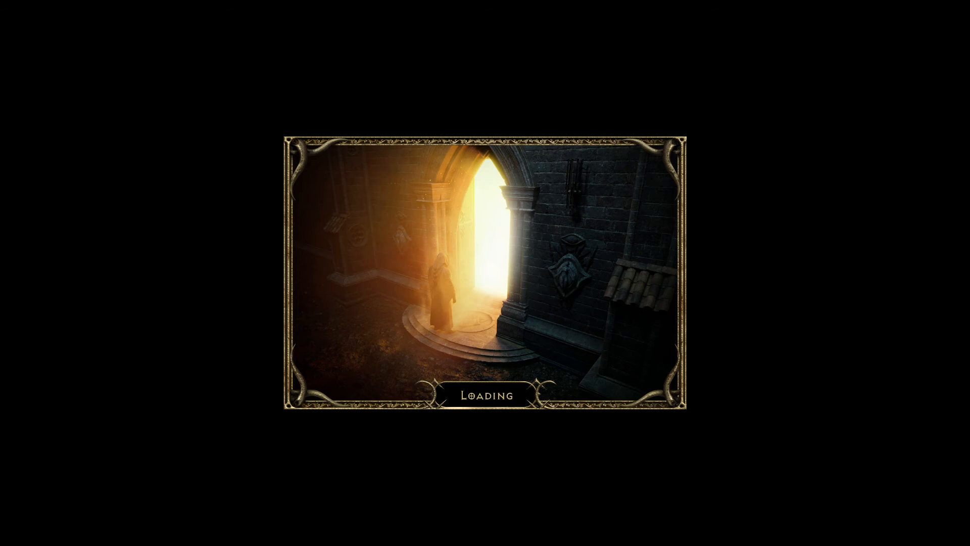
# Step: Test the new entrances by walking from the Act 5 town into the Forgotten Tower and on to the Mercenary Hideout
pyautogui.moveTo(268, 242)
pyautogui.mouseDown()
pyautogui.moveTo(244, 219)
pyautogui.moveTo(299, 406)
pyautogui.moveTo(311, 408)
pyautogui.moveTo(319, 398)
pyautogui.moveTo(278, 304)
pyautogui.moveTo(224, 224)
pyautogui.moveTo(218, 244)
pyautogui.moveTo(259, 213)
pyautogui.moveTo(372, 169)
pyautogui.moveTo(495, 160)
pyautogui.mouseUp()
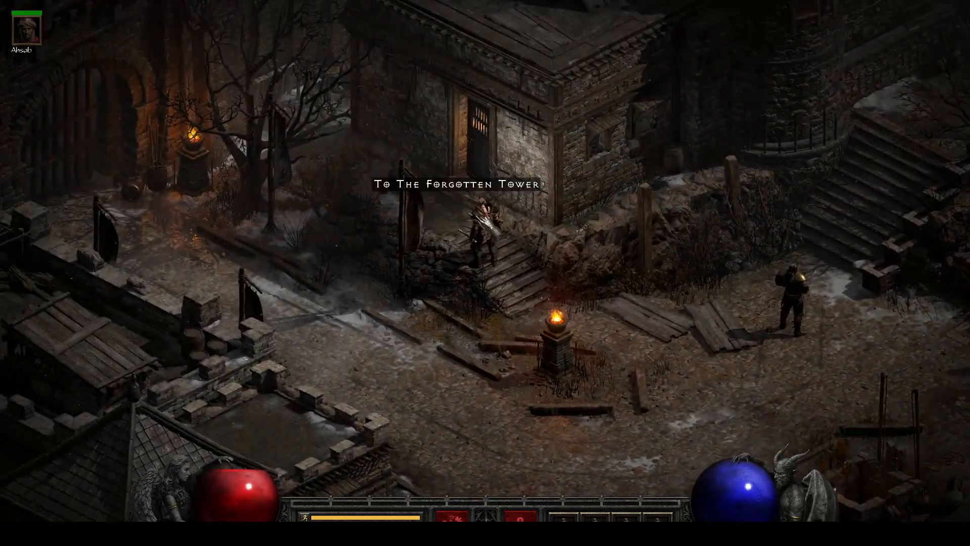
pyautogui.click(461, 112)
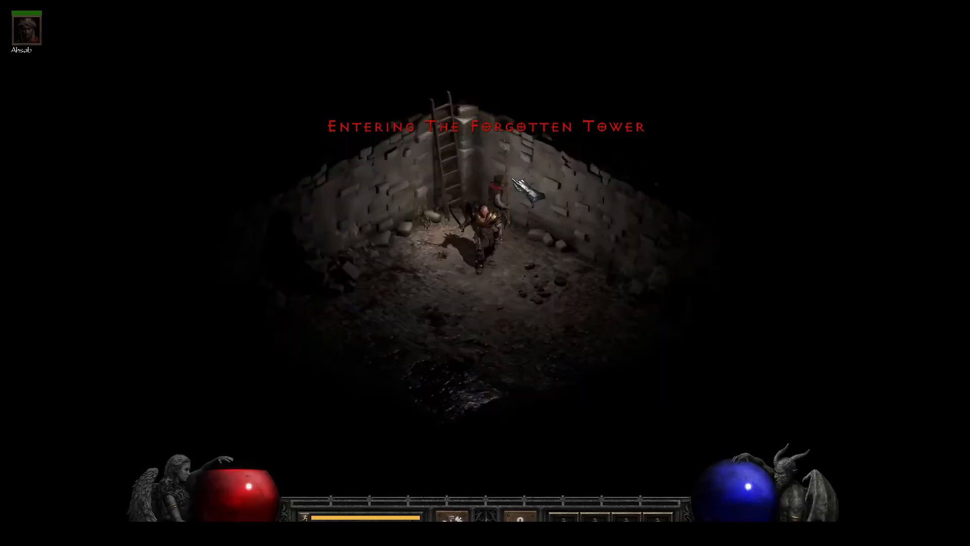
pyautogui.click(412, 338)
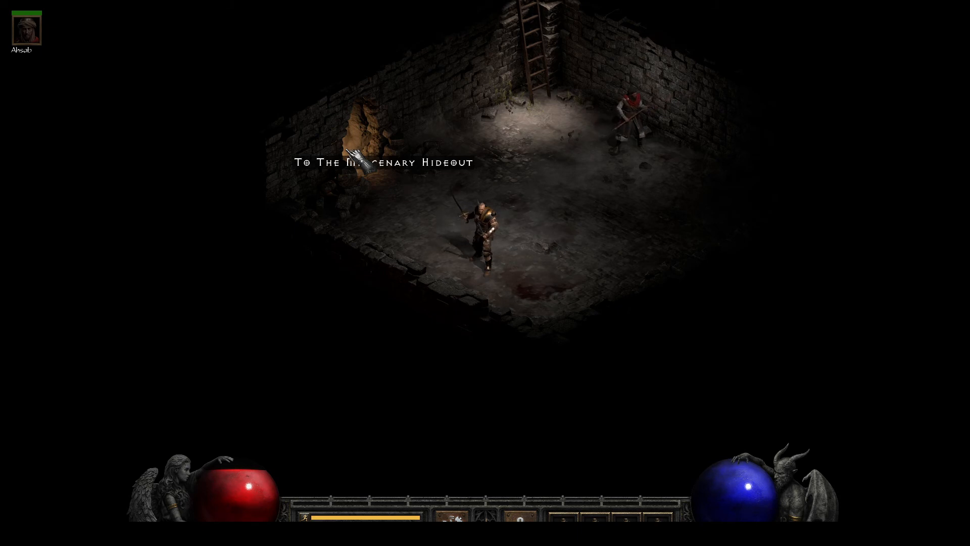
pyautogui.click(349, 153)
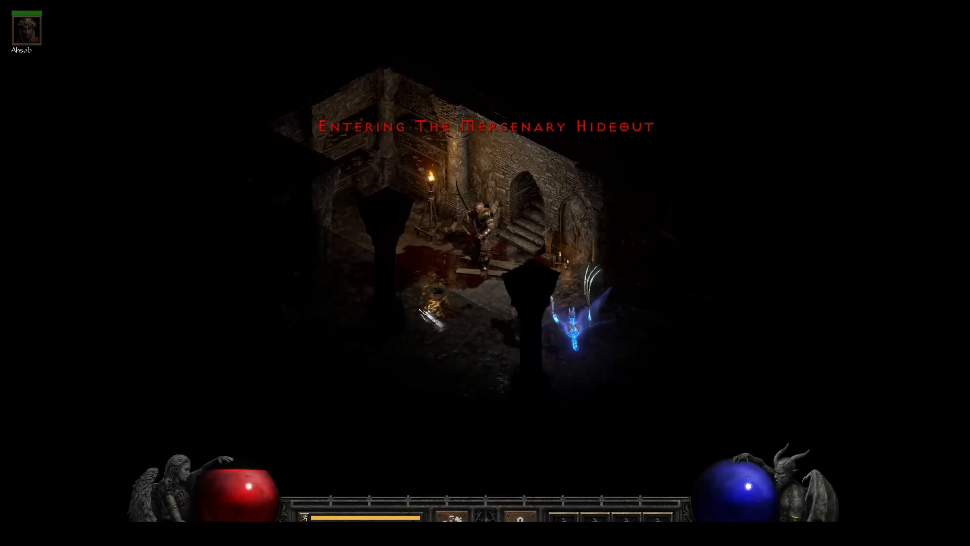
# Step: Test the return route by walking from the Mercenary Hideout through the Forgotten Tower and up the ladder to Harrogath
pyautogui.moveTo(420, 309)
pyautogui.mouseDown()
pyautogui.moveTo(557, 300)
pyautogui.moveTo(652, 274)
pyautogui.moveTo(570, 198)
pyautogui.moveTo(576, 189)
pyautogui.moveTo(596, 199)
pyautogui.moveTo(587, 207)
pyautogui.moveTo(590, 260)
pyautogui.moveTo(385, 281)
pyautogui.moveTo(357, 331)
pyautogui.moveTo(340, 332)
pyautogui.moveTo(373, 368)
pyautogui.moveTo(386, 357)
pyautogui.moveTo(371, 196)
pyautogui.moveTo(467, 207)
pyautogui.moveTo(507, 347)
pyautogui.moveTo(639, 314)
pyautogui.moveTo(378, 266)
pyautogui.moveTo(458, 222)
pyautogui.mouseUp()
pyautogui.press('Tab')
pyautogui.press('Tab')
pyautogui.click(481, 203)
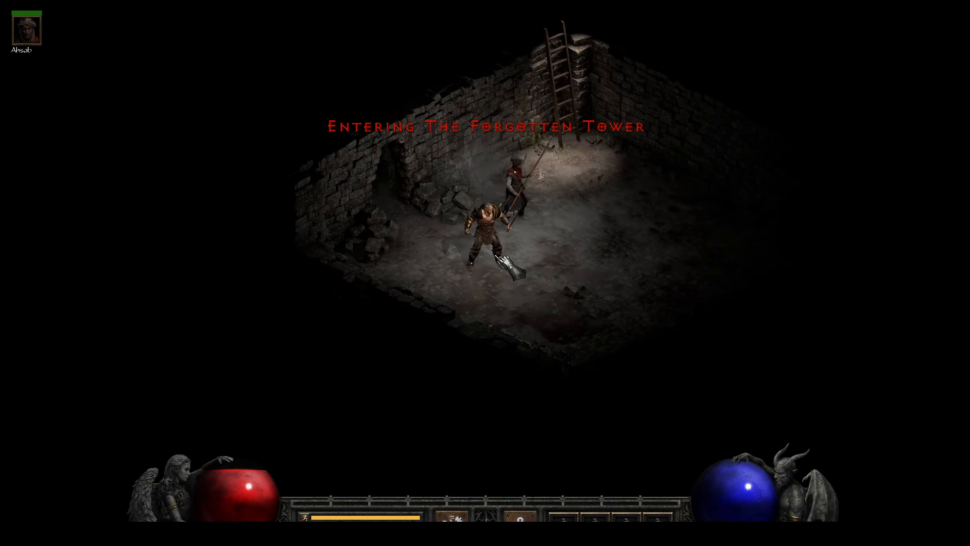
pyautogui.moveTo(502, 258); pyautogui.dragTo(533, 198)
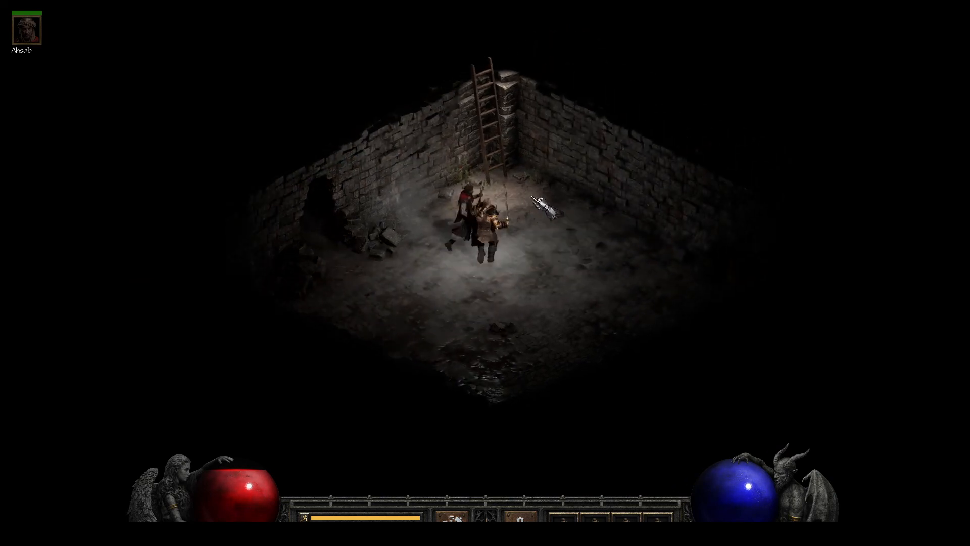
pyautogui.moveTo(531, 304)
pyautogui.mouseDown()
pyautogui.moveTo(496, 211)
pyautogui.moveTo(434, 210)
pyautogui.moveTo(450, 161)
pyautogui.mouseUp()
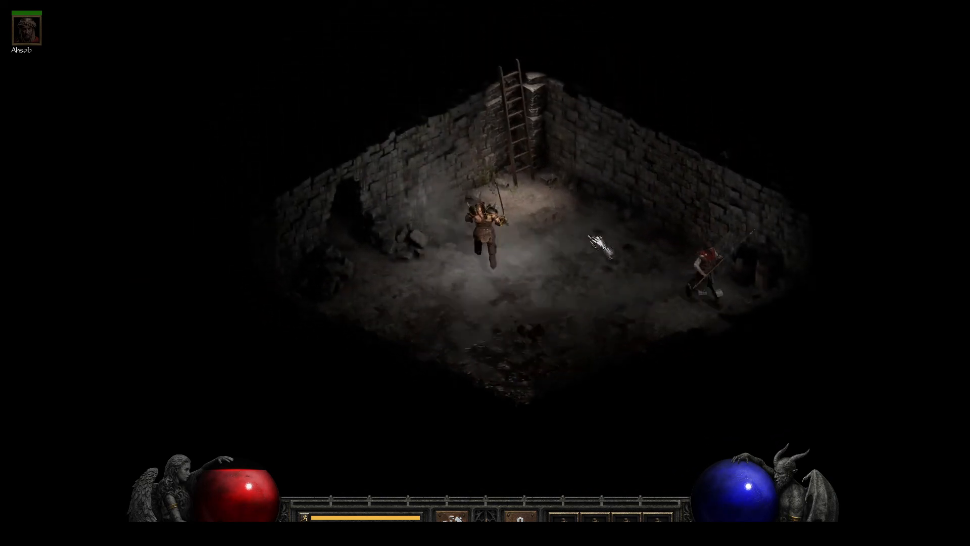
pyautogui.click(593, 298)
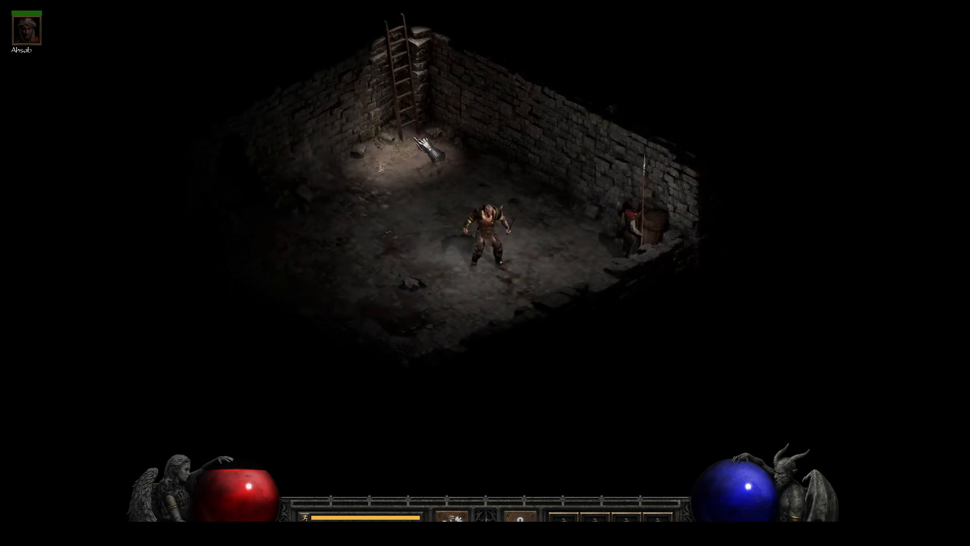
pyautogui.click(413, 113)
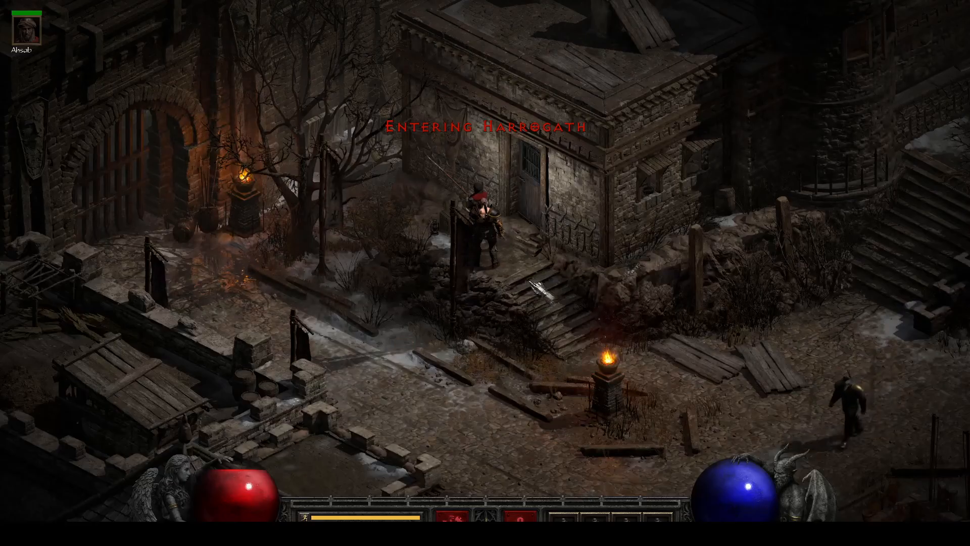
# Step: Walk around the Harrogath building and check how the Forgotten Tower door responds when pointed at
pyautogui.click(537, 283)
pyautogui.click(477, 293)
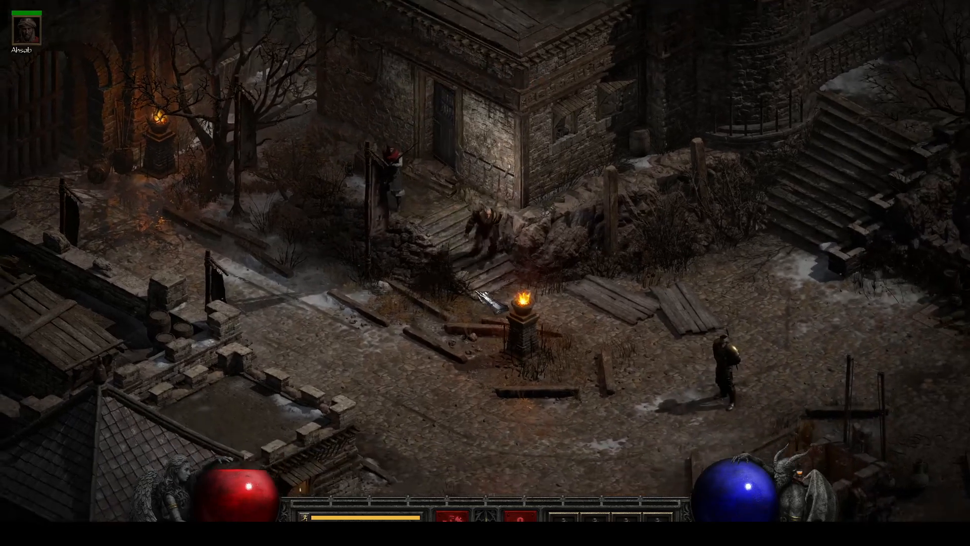
pyautogui.click(465, 215)
pyautogui.click(488, 180)
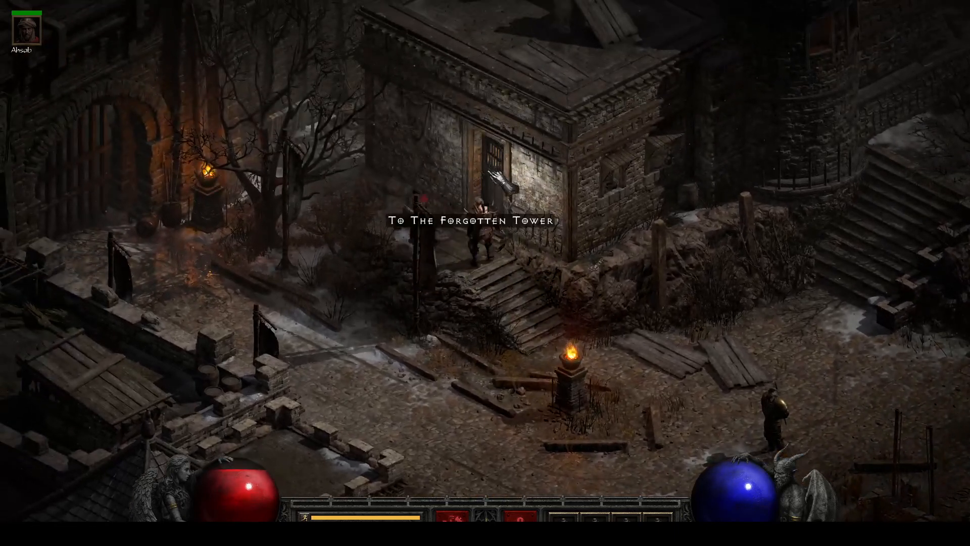
pyautogui.click(513, 294)
pyautogui.click(433, 174)
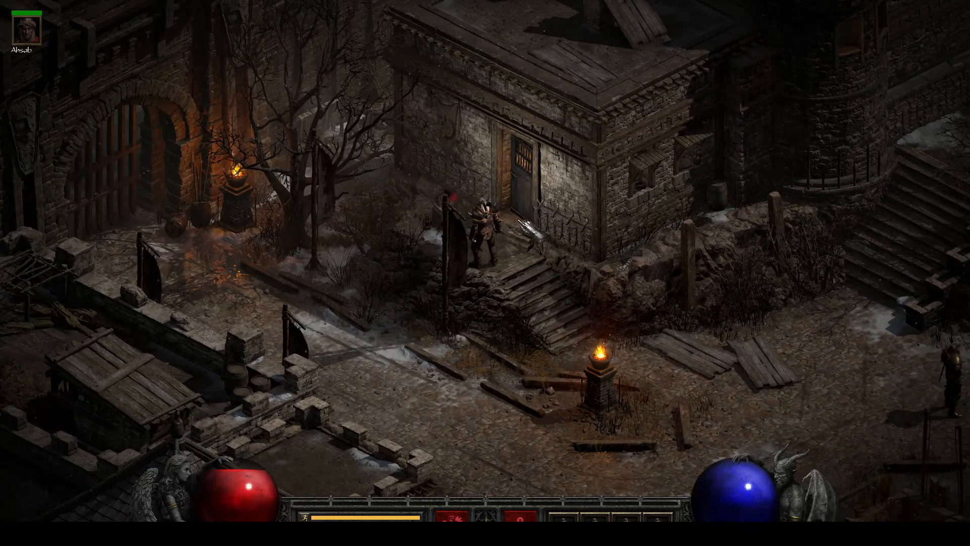
pyautogui.click(518, 159)
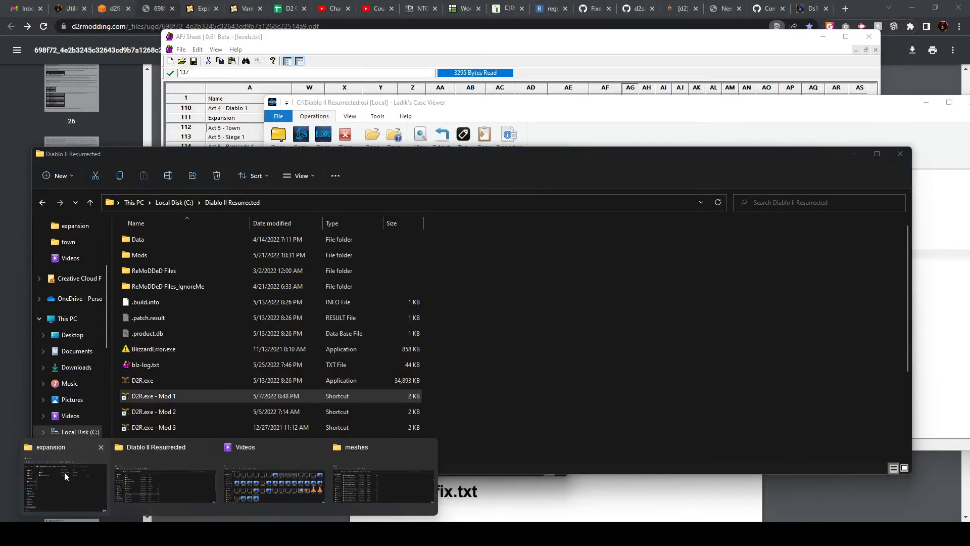
# Step: Open the mod's data/hd/roomtiles folder and select act_5_hidden.json
pyautogui.click(69, 472)
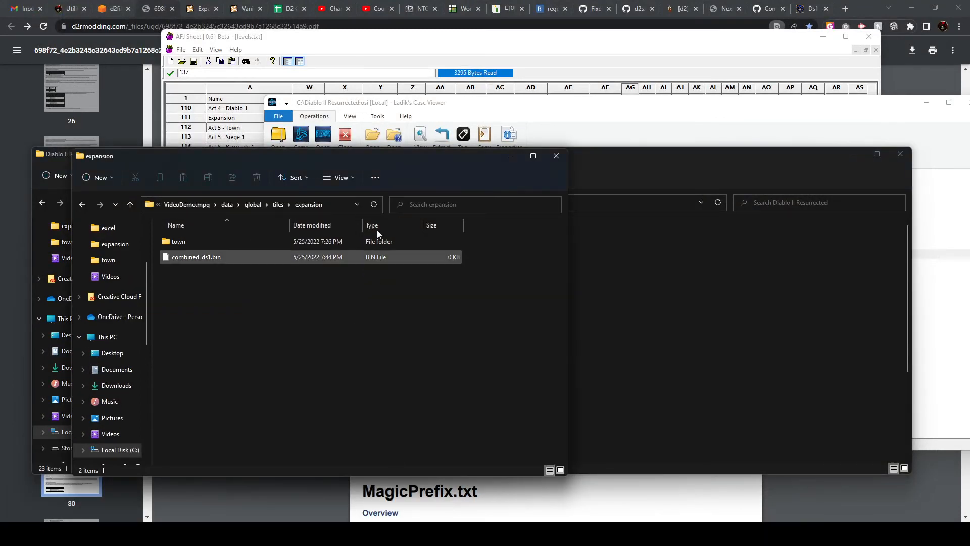
pyautogui.click(227, 204)
pyautogui.doubleClick(196, 257)
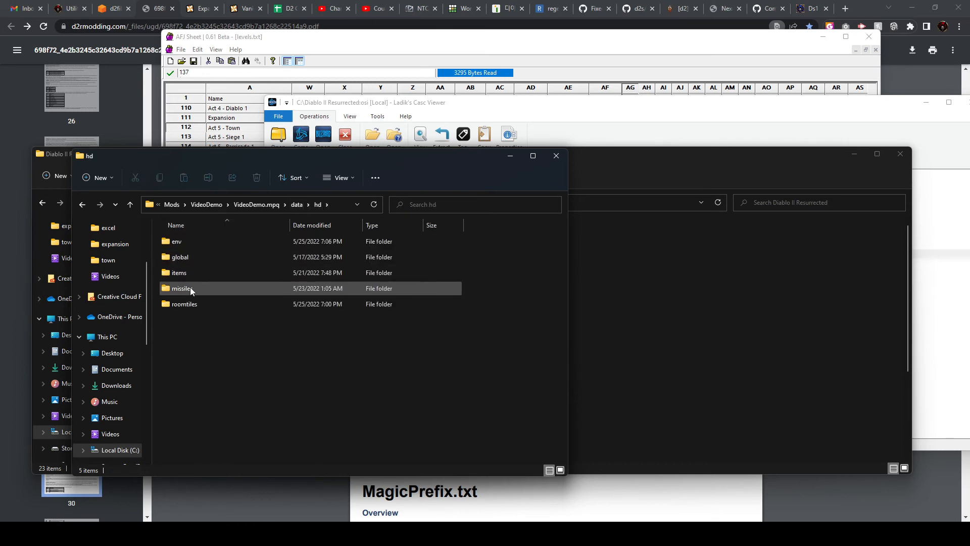
pyautogui.click(188, 305)
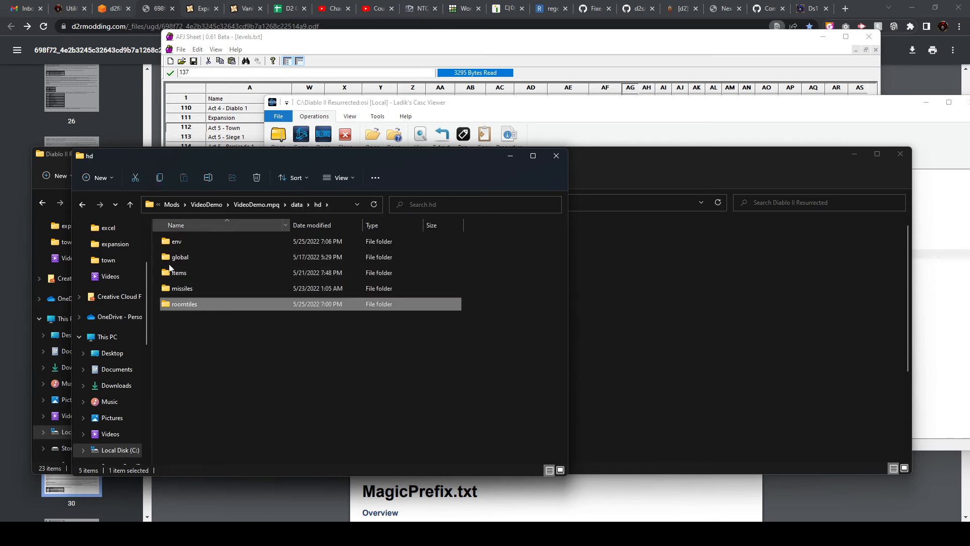
pyautogui.doubleClick(199, 305)
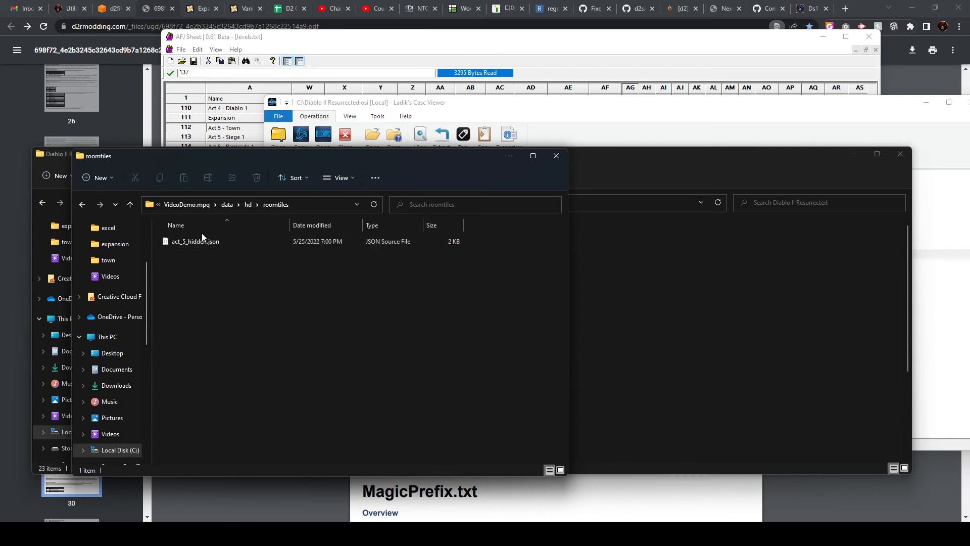
pyautogui.click(185, 245)
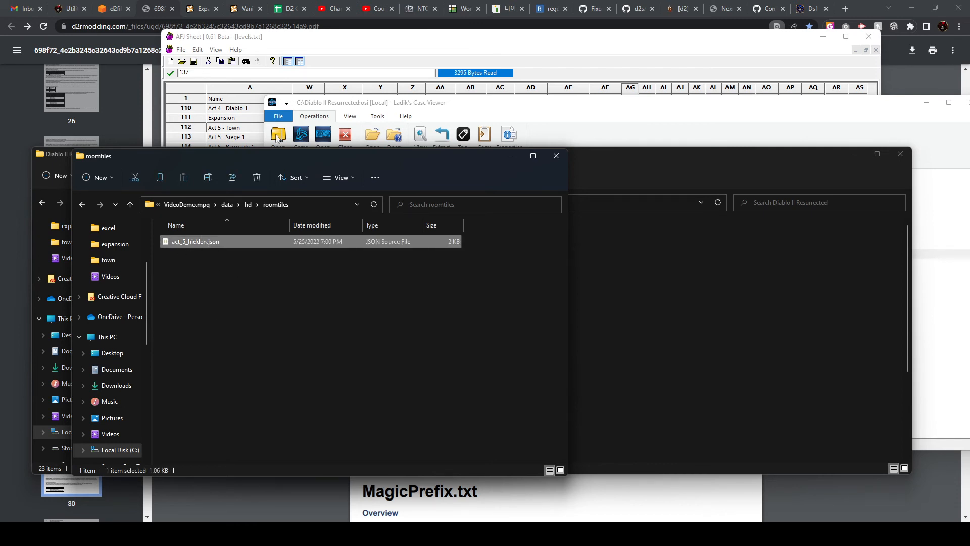
# Step: Review the Act 5 Hidden row in lvlwarp.txt
pyautogui.click(318, 45)
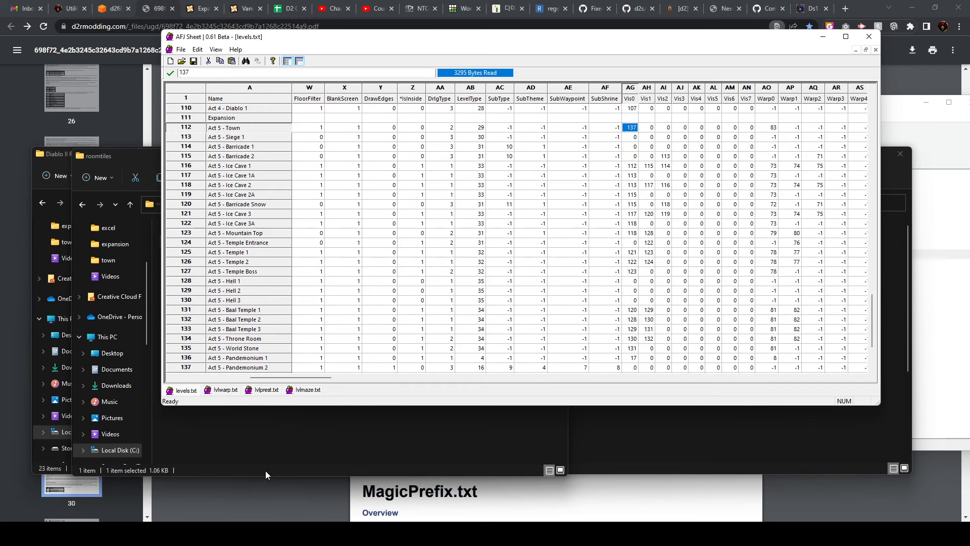
pyautogui.click(222, 391)
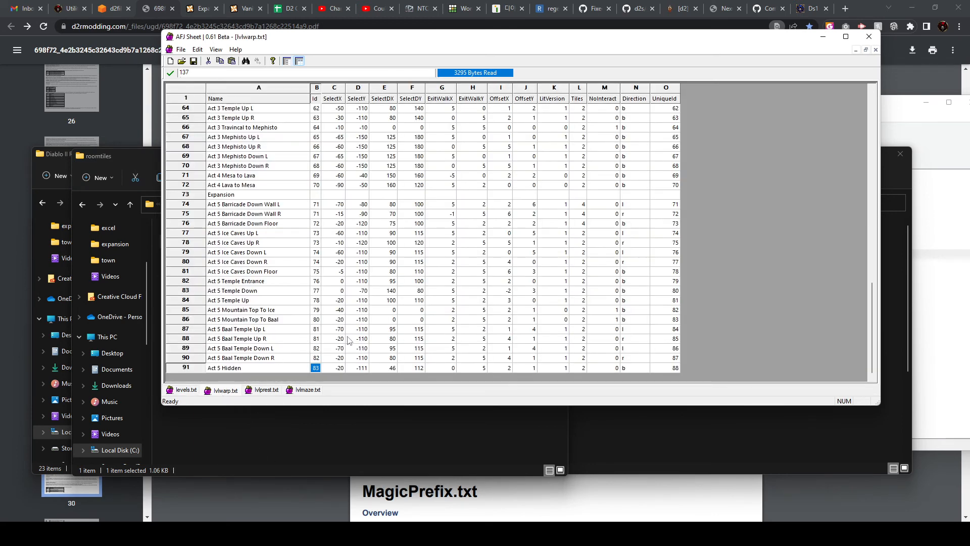
pyautogui.click(186, 368)
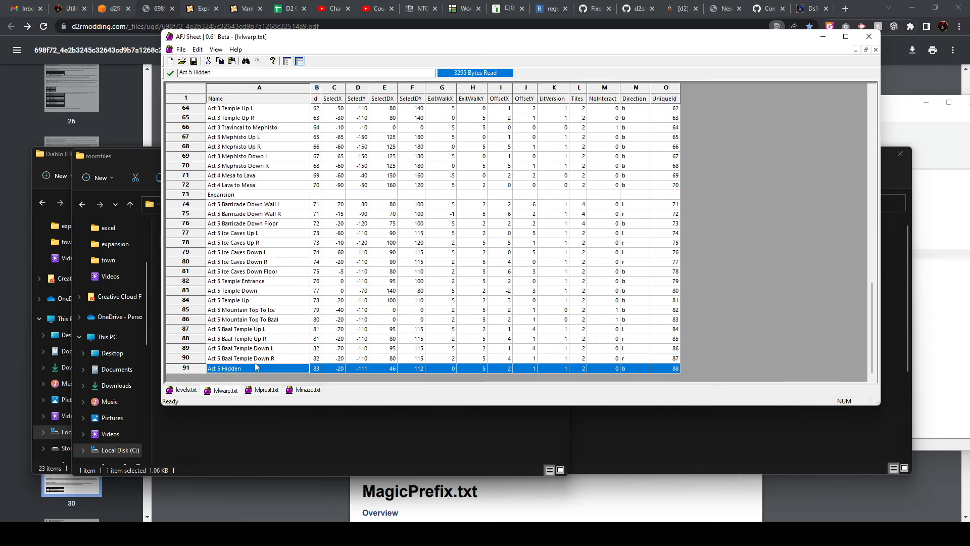
# Step: Rename act_5_hidden.json in the roomtiles folder to act_5_hidden22.json
pyautogui.click(230, 421)
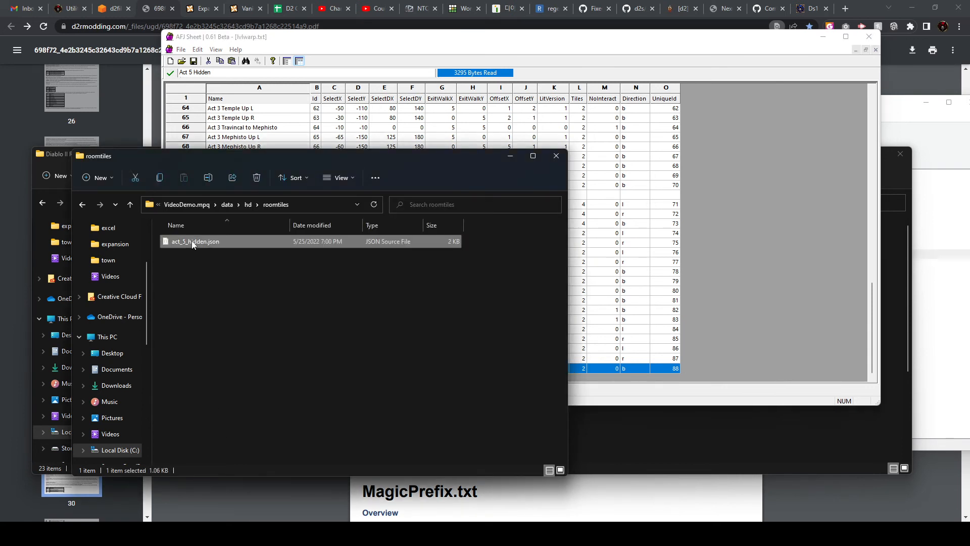
pyautogui.rightClick(193, 241)
pyautogui.click(227, 499)
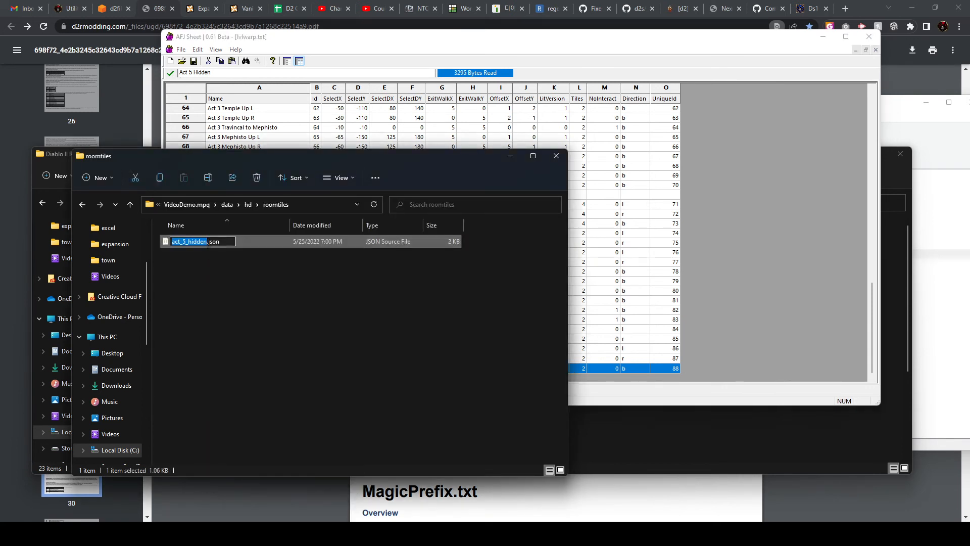
pyautogui.write('22')
pyautogui.press('Return')
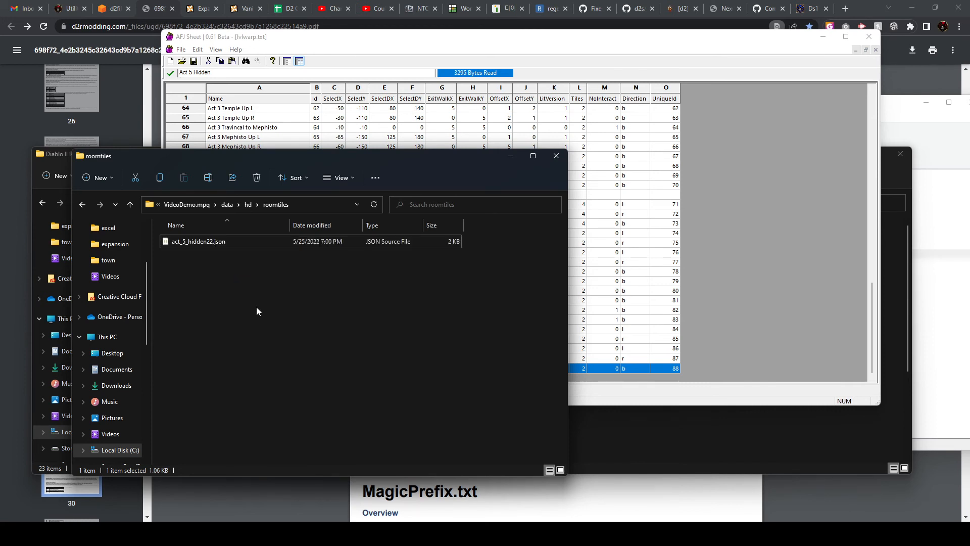
# Step: Launch the game from the D2R.exe - Mod 1 shortcut and load the VideoDemo barbarian
pyautogui.moveTo(252, 533)
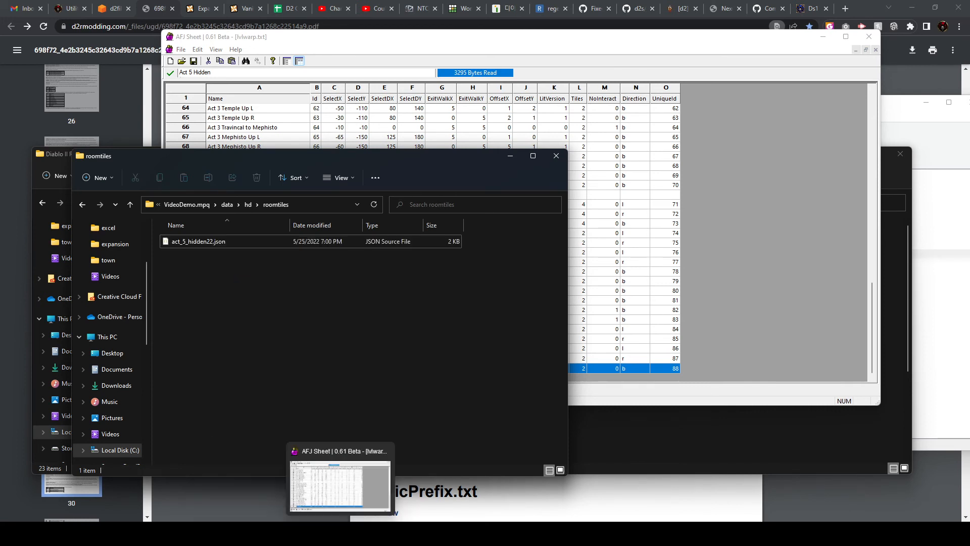
pyautogui.click(185, 487)
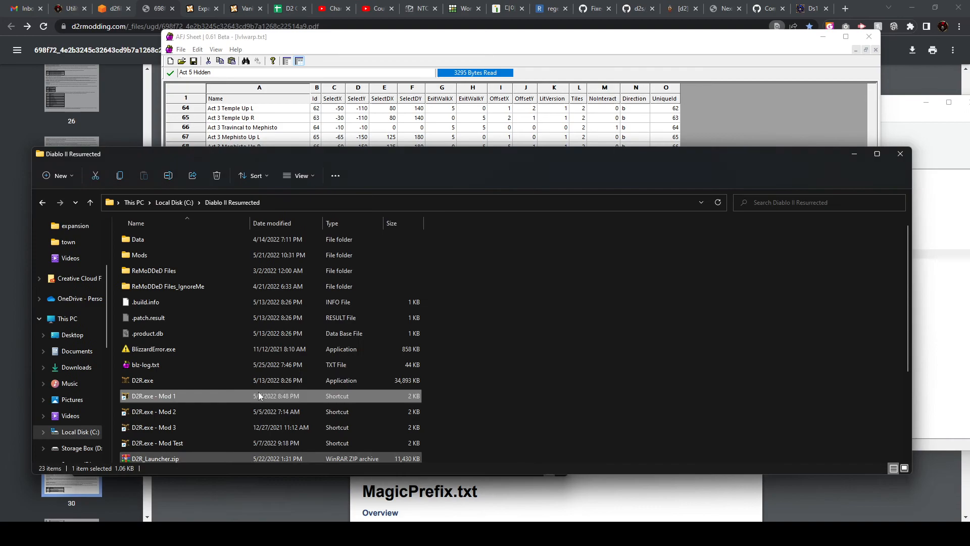
pyautogui.doubleClick(187, 394)
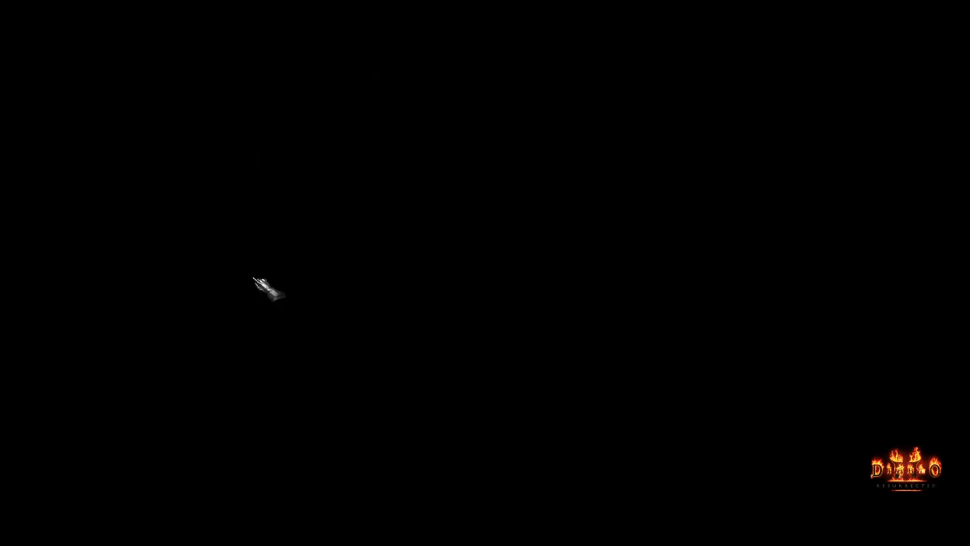
pyautogui.press('space')
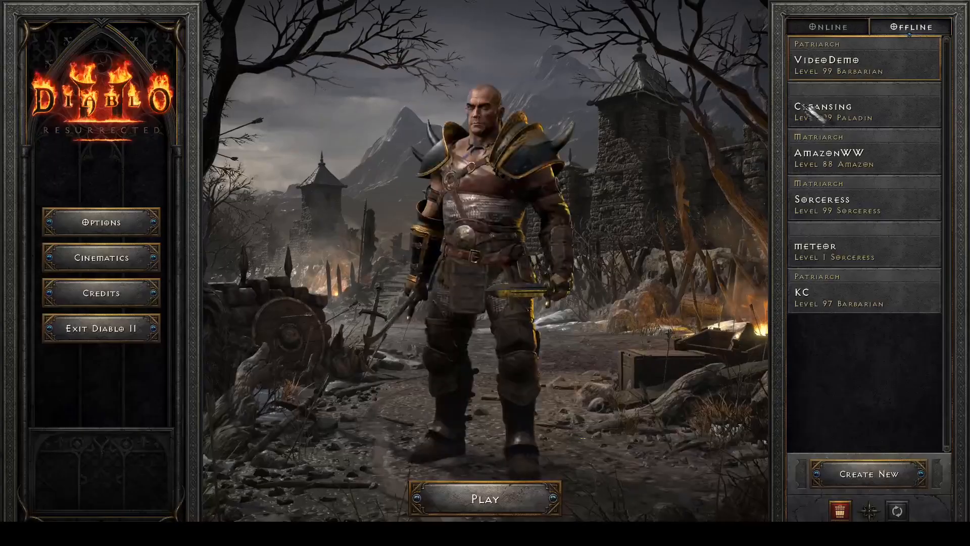
pyautogui.doubleClick(863, 60)
pyautogui.click(499, 248)
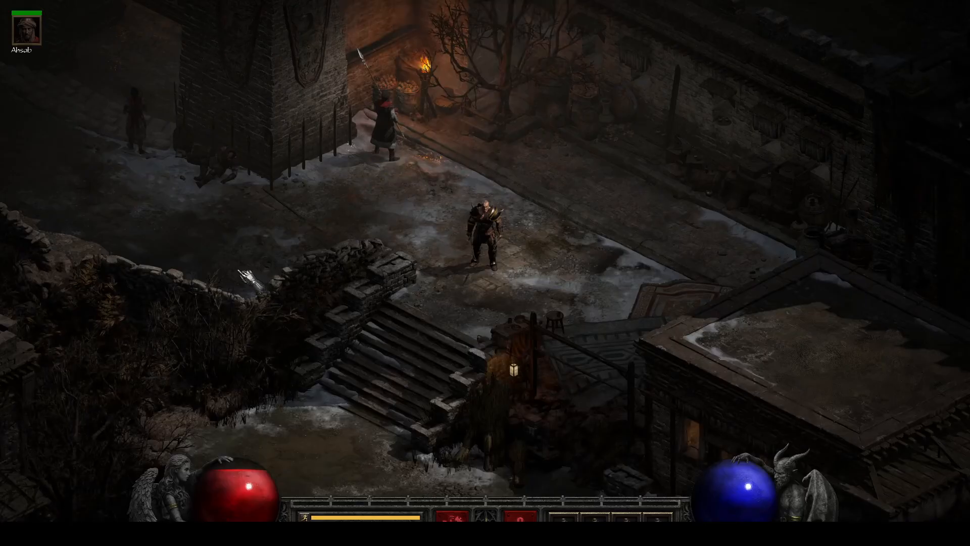
# Step: Walk through Harrogath to the Forgotten Tower door and test it with the roomtiles file renamed
pyautogui.click(247, 265)
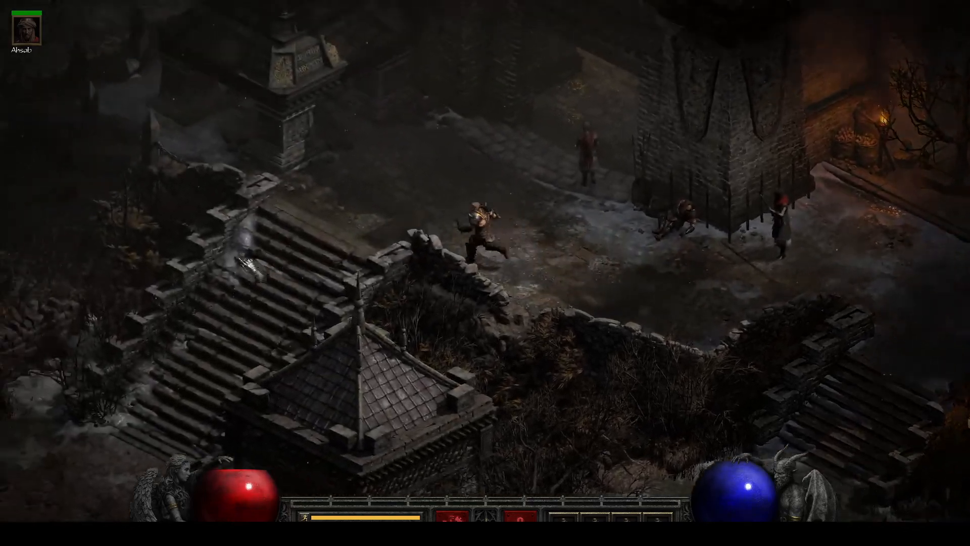
pyautogui.moveTo(247, 265)
pyautogui.mouseDown()
pyautogui.moveTo(229, 324)
pyautogui.moveTo(207, 200)
pyautogui.moveTo(249, 157)
pyautogui.moveTo(402, 116)
pyautogui.moveTo(500, 167)
pyautogui.mouseUp()
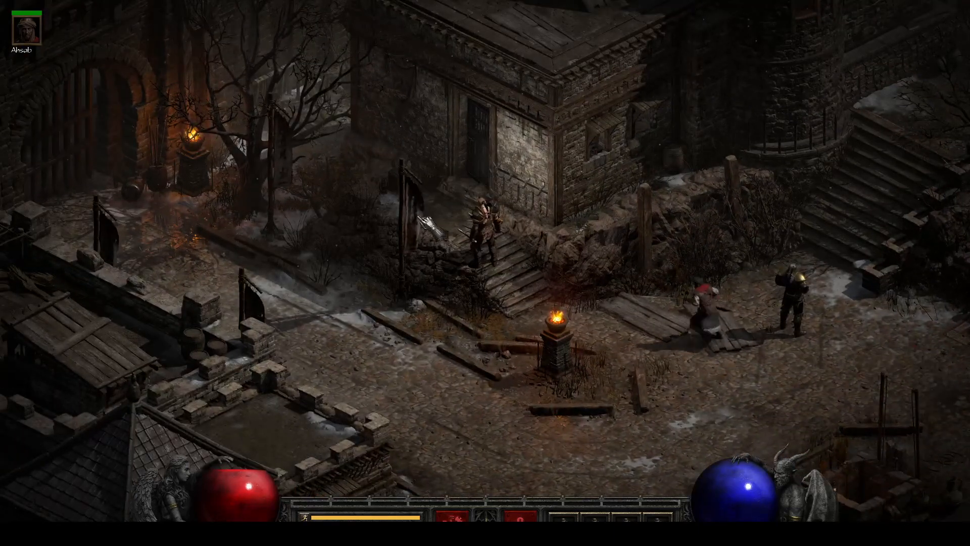
pyautogui.click(425, 222)
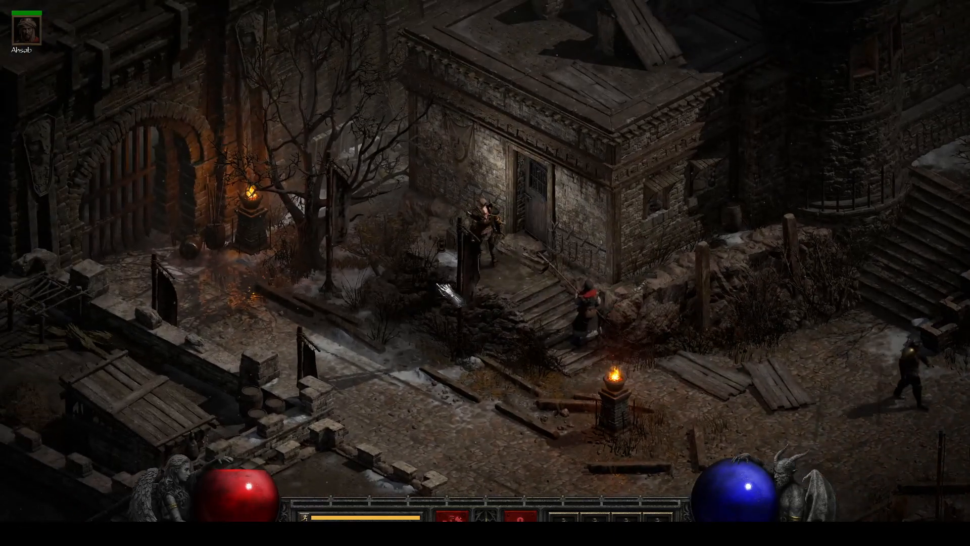
pyautogui.click(537, 195)
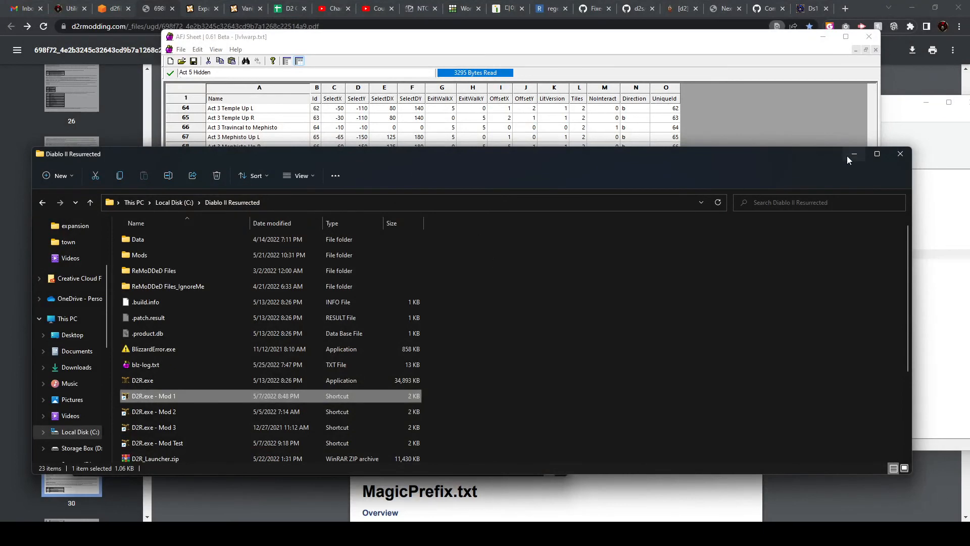
# Step: Compare the Act 5 Hidden name in lvlwarp.txt with the roomtiles file name, placing the two windows side by side
pyautogui.click(853, 155)
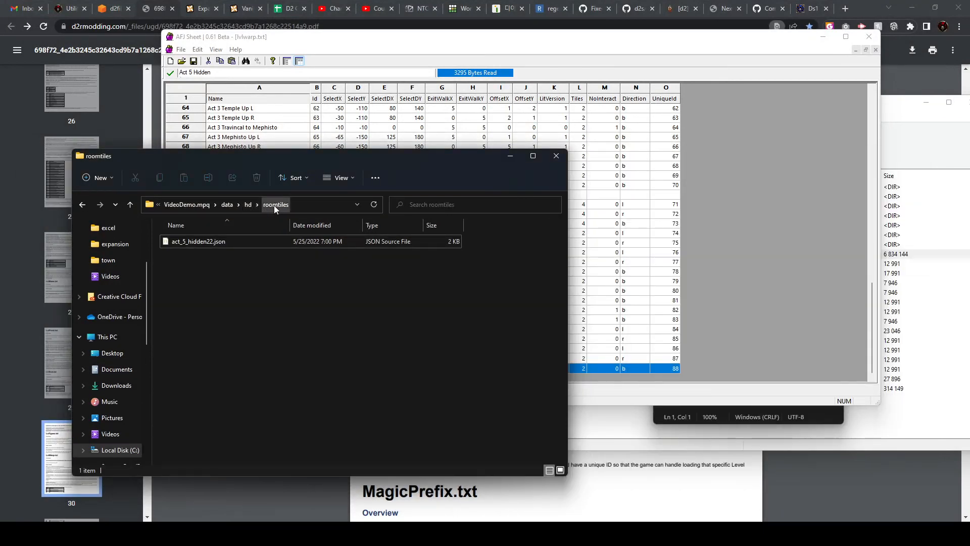
pyautogui.click(311, 48)
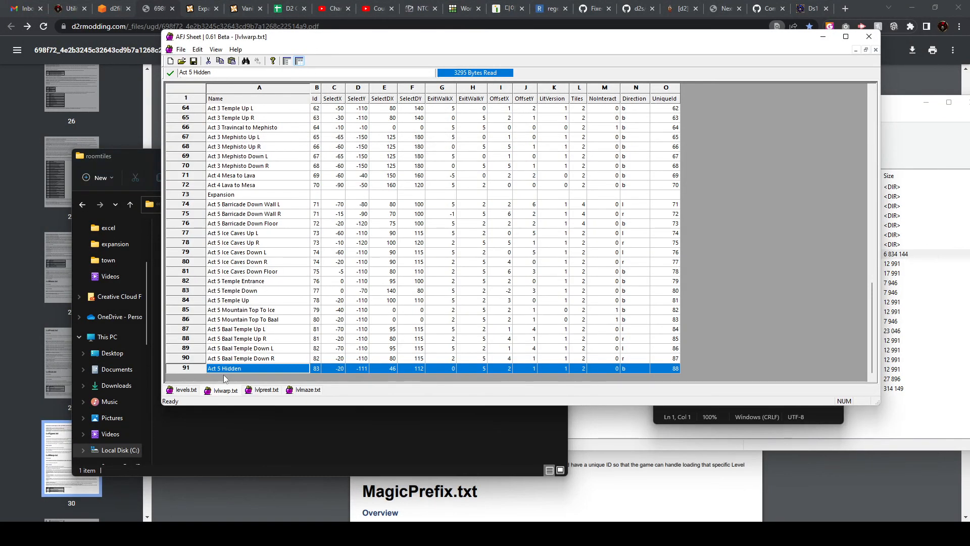
pyautogui.click(262, 368)
pyautogui.click(269, 360)
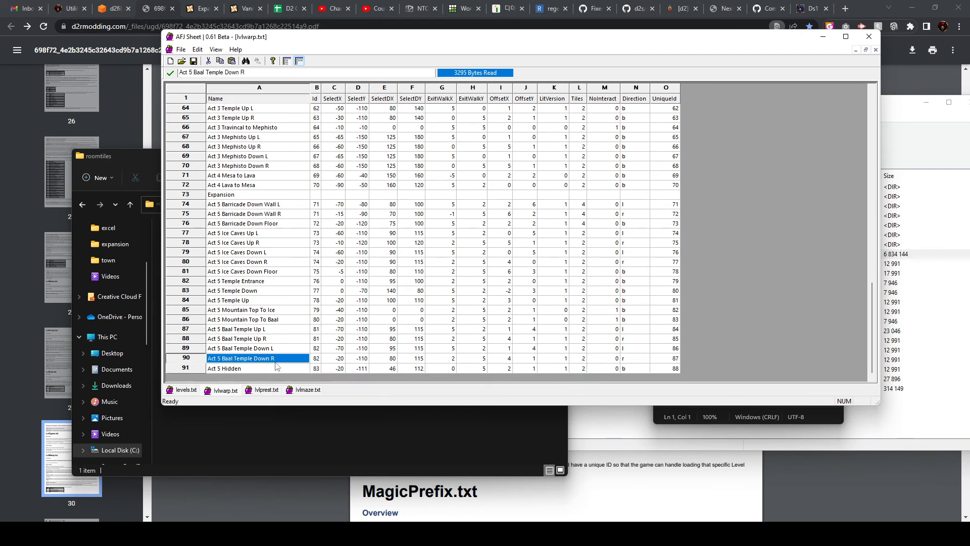
pyautogui.click(254, 369)
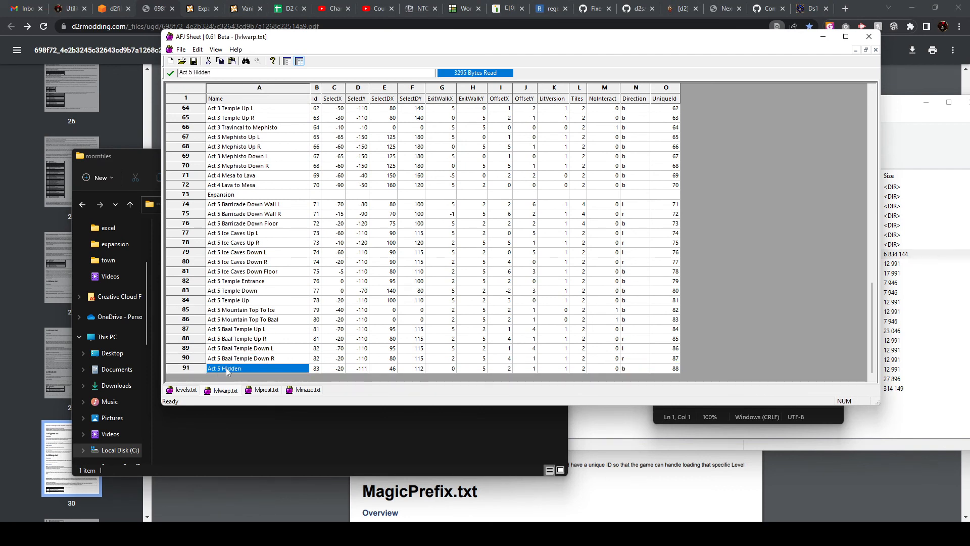
pyautogui.moveTo(223, 37); pyautogui.dragTo(349, 40)
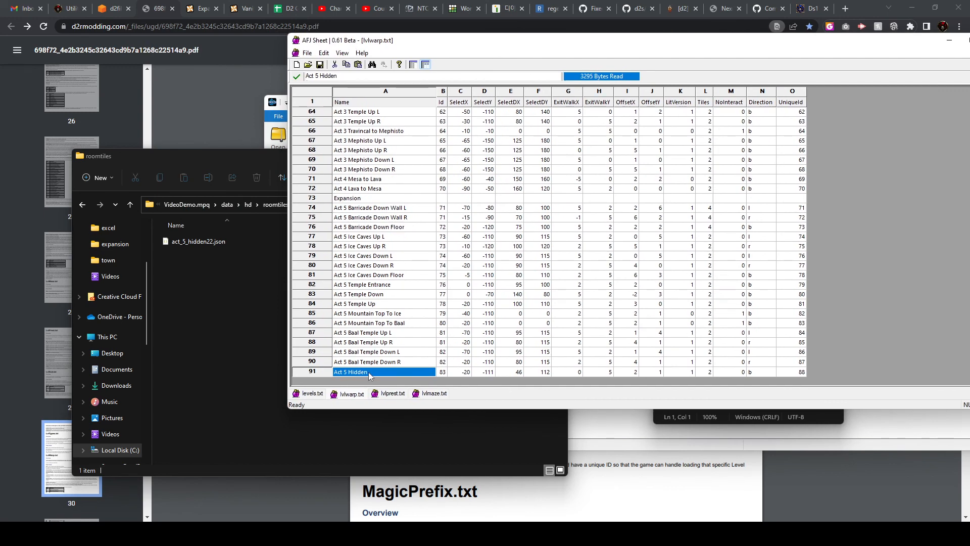
# Step: Rename the roomtiles file back to act_5_hidden.json
pyautogui.click(196, 243)
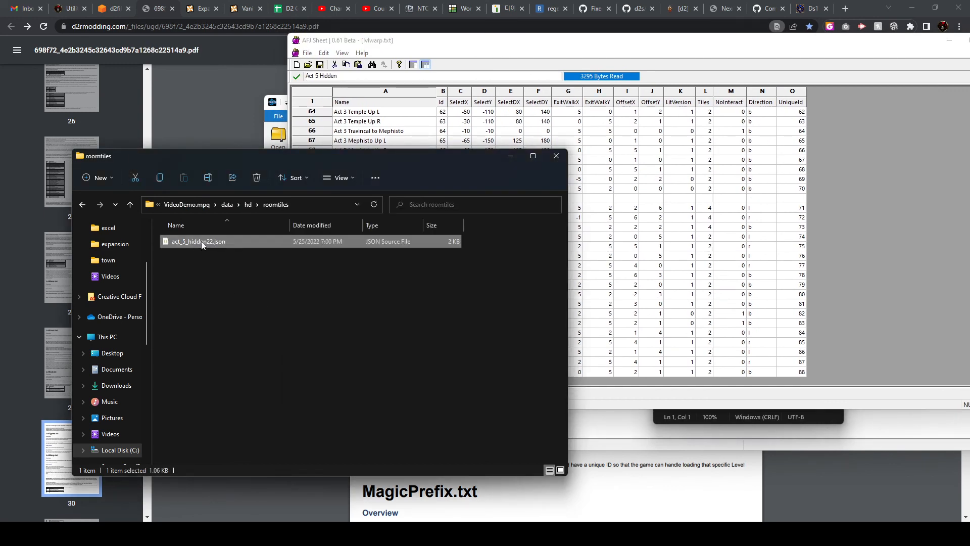
pyautogui.rightClick(202, 245)
pyautogui.click(257, 491)
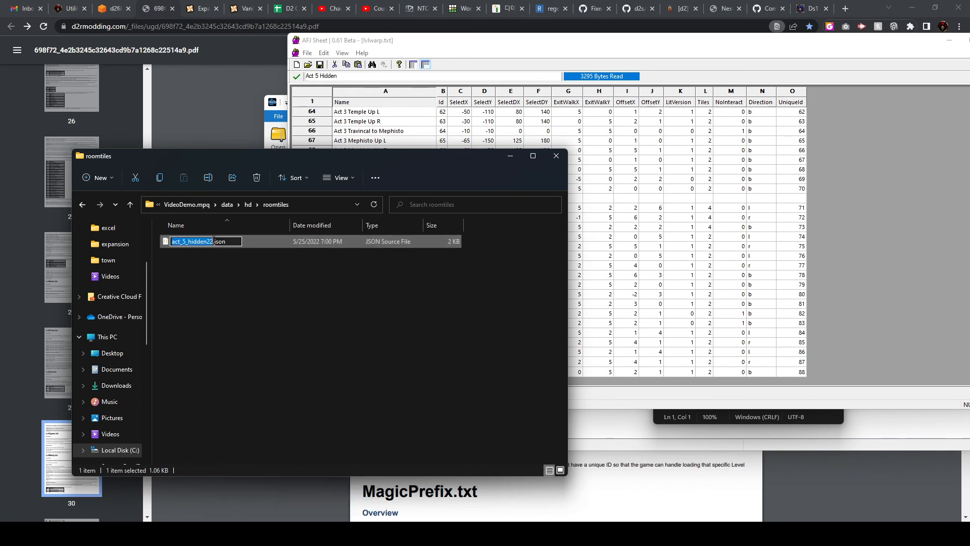
pyautogui.click(223, 299)
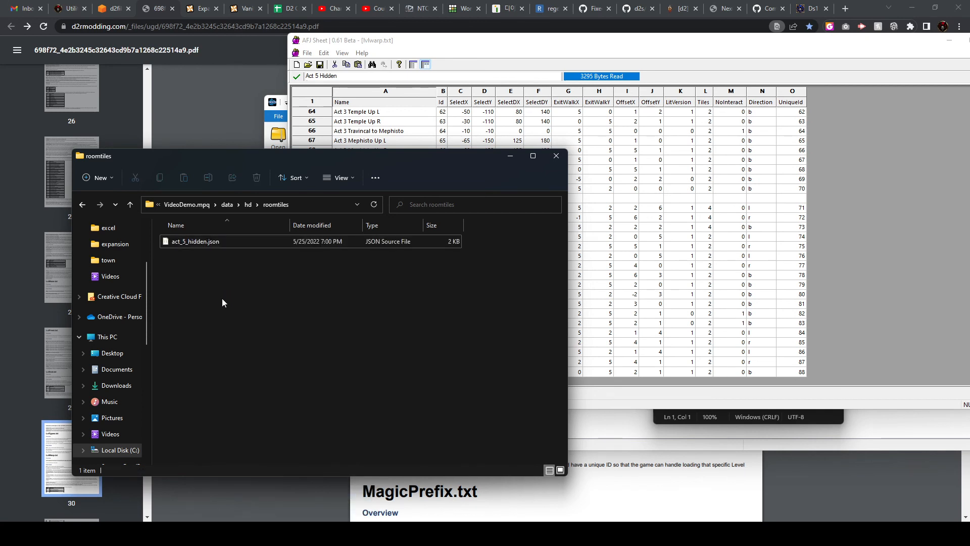
# Step: Check act_5_hidden.json against the Act 5 Hidden entry in lvlwarp.txt
pyautogui.click(187, 241)
pyautogui.click(628, 313)
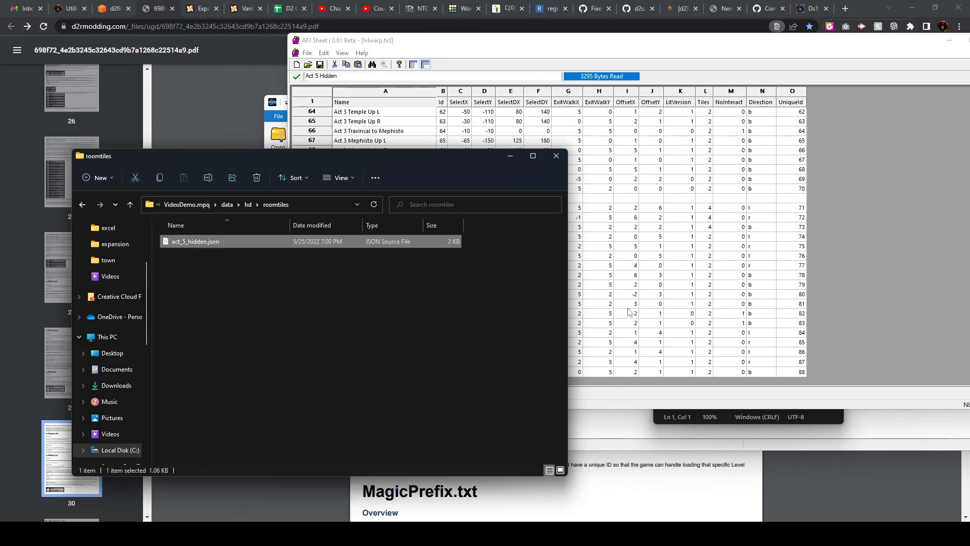
pyautogui.click(370, 374)
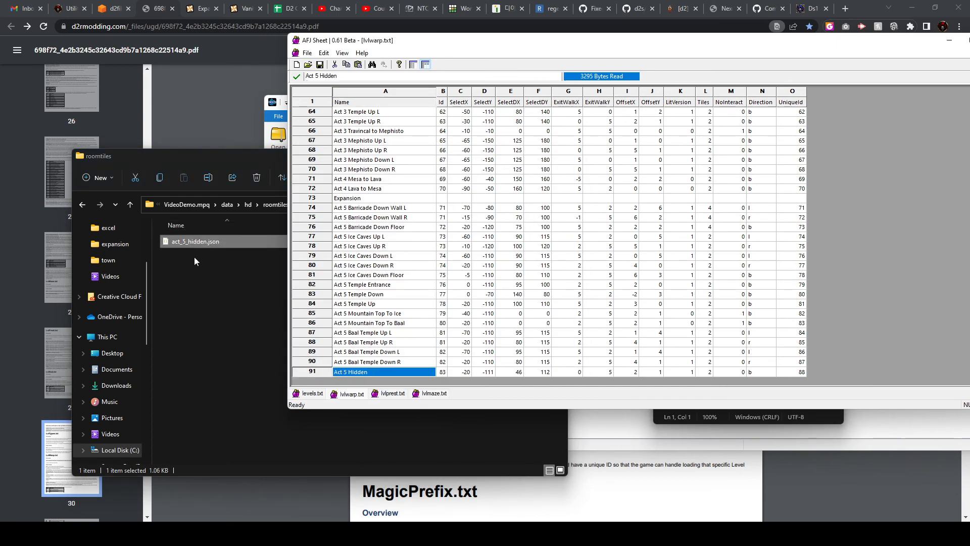
pyautogui.click(329, 466)
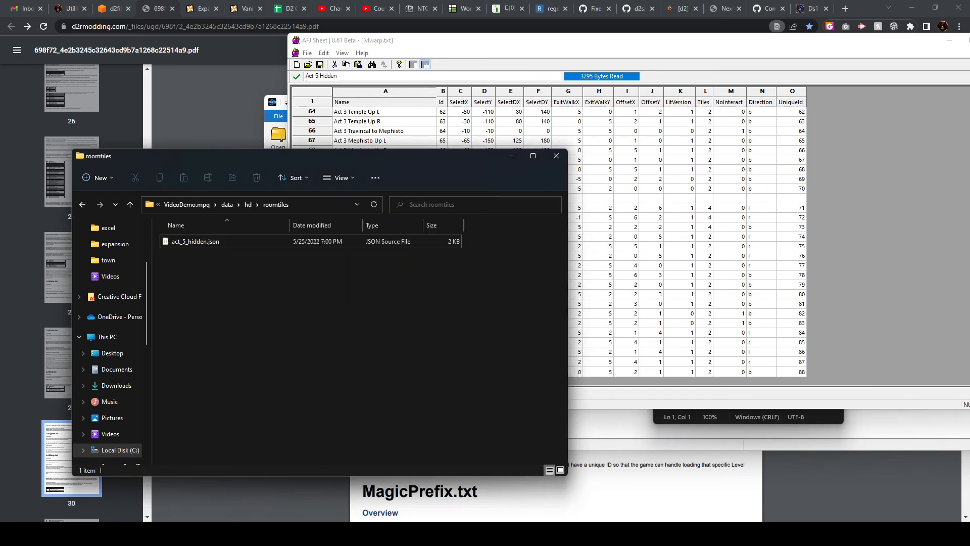
pyautogui.click(174, 483)
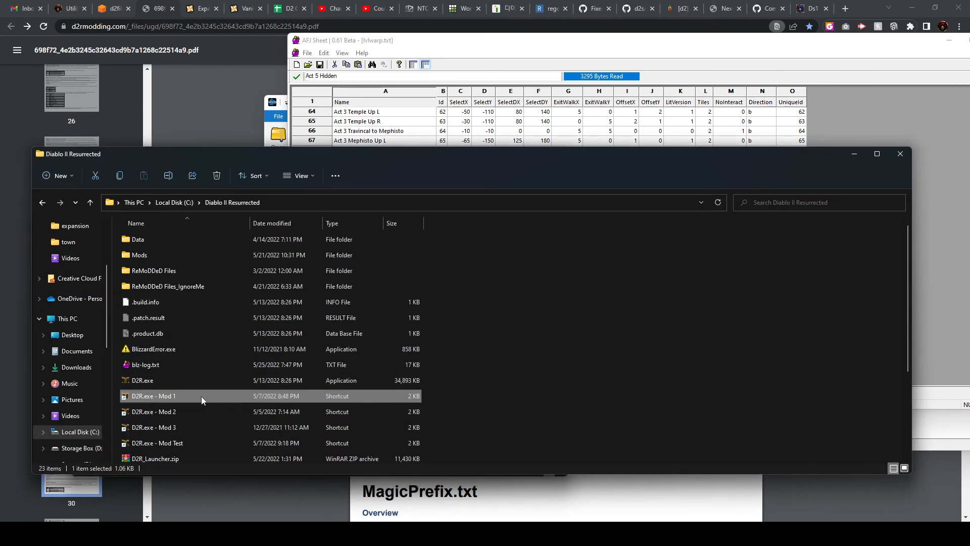
pyautogui.press('F2')
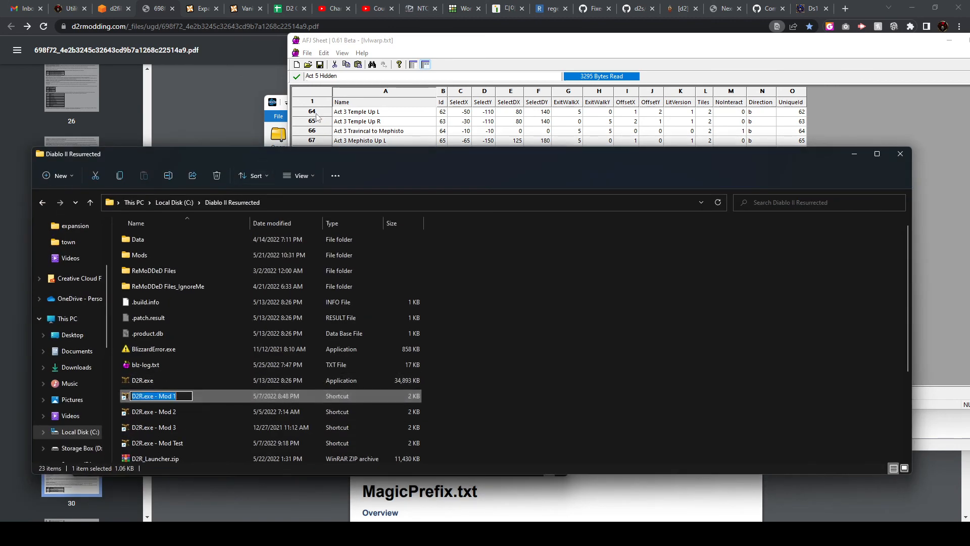
pyautogui.click(858, 158)
# Step: Open act_5_hidden.json from the roomtiles folder in Visual Studio Code and format the document for reading
pyautogui.doubleClick(217, 243)
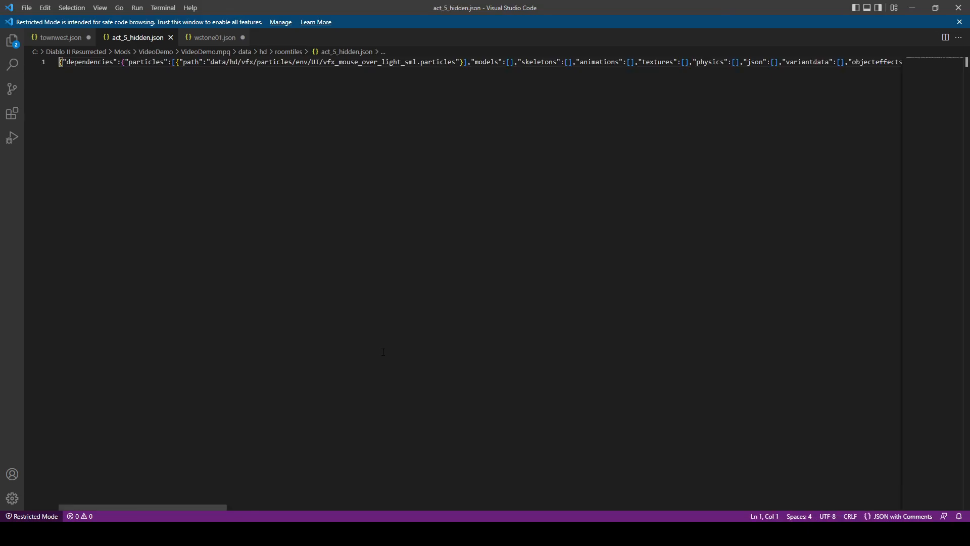
pyautogui.rightClick(397, 221)
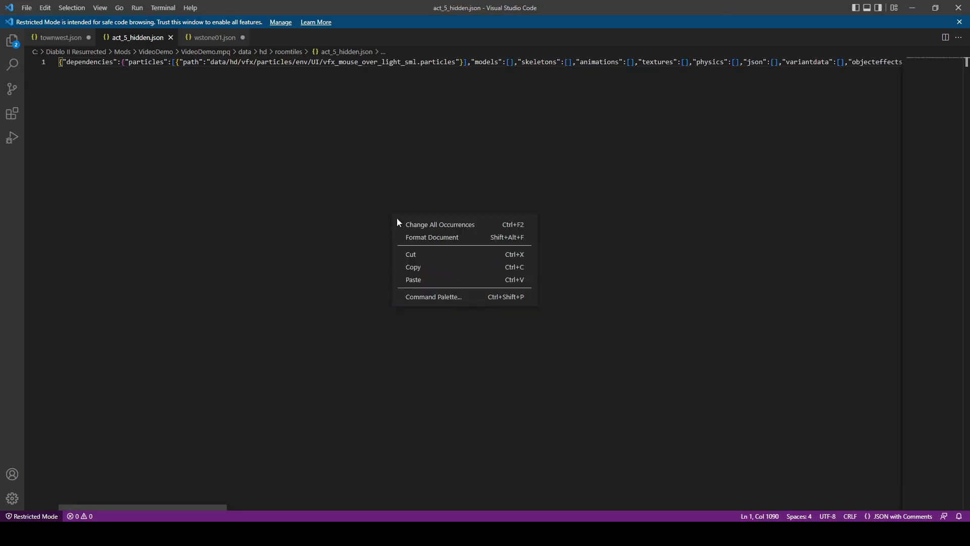
pyautogui.click(432, 237)
pyautogui.scroll(5, 357, 244)
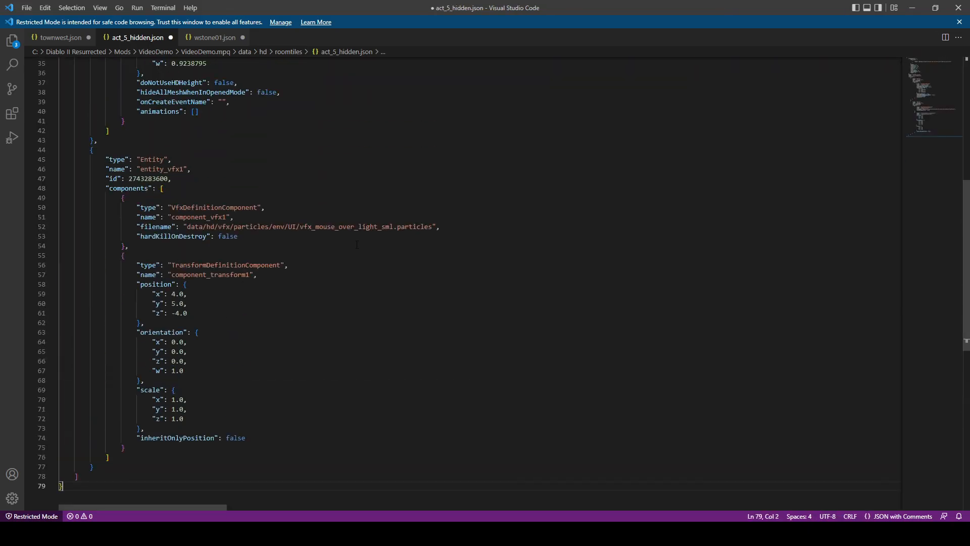
# Step: Examine the particle filename and its transform position, orientation and scale settings in the entity_vfx1 block of act_5_hidden.json
pyautogui.moveTo(434, 227); pyautogui.dragTo(308, 227)
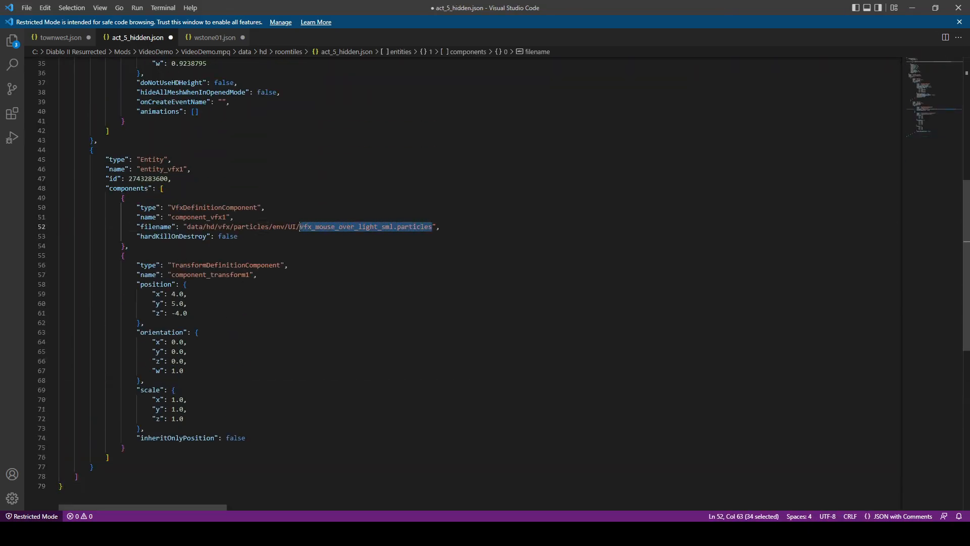
pyautogui.scroll(5, 248, 378)
pyautogui.scroll(-10, 245, 380)
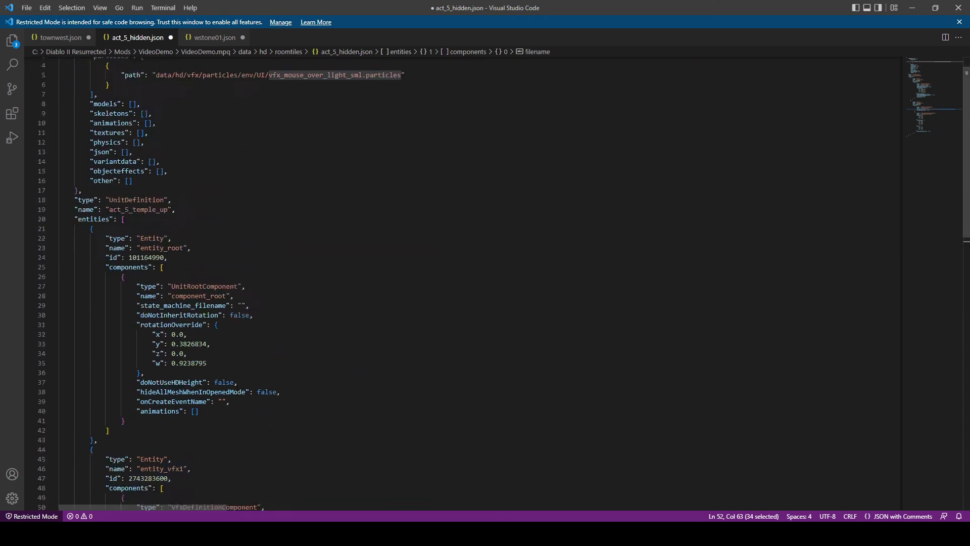
pyautogui.scroll(4, 240, 383)
pyautogui.scroll(5, 239, 384)
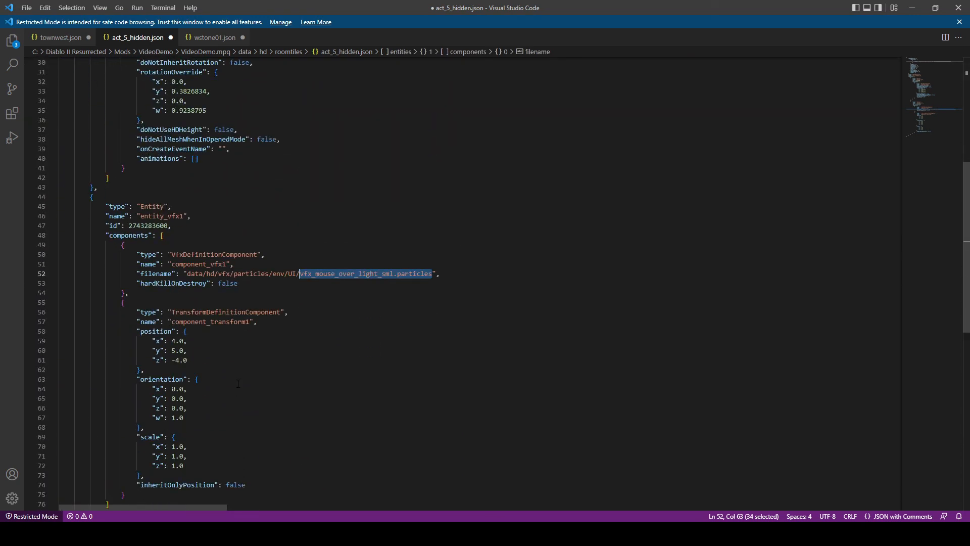
pyautogui.click(351, 415)
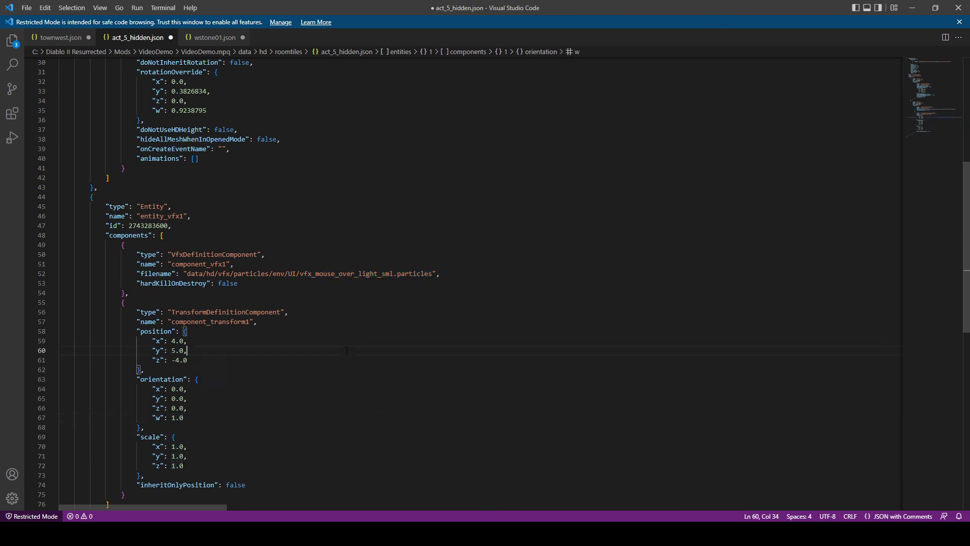
pyautogui.click(913, 7)
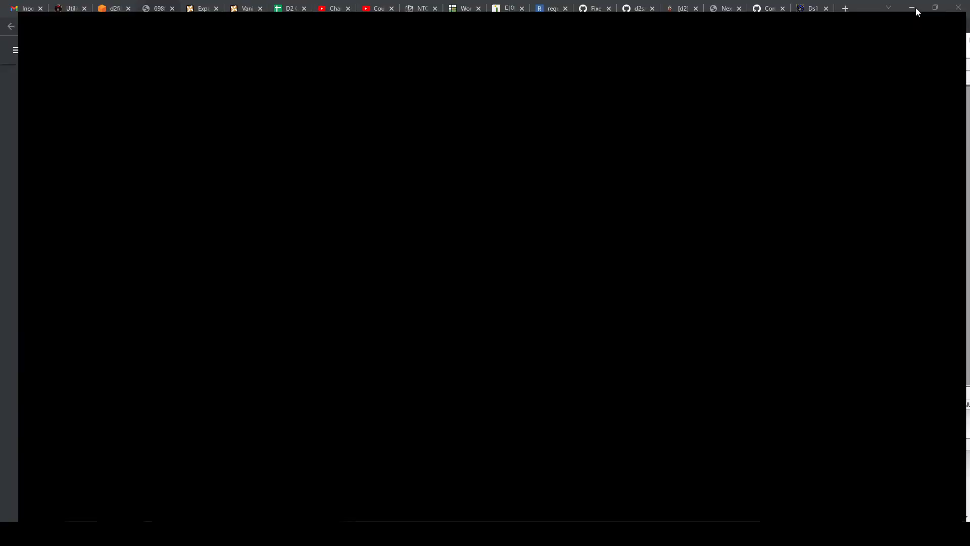
# Step: Launch Diablo II Resurrected from its folder and load the offline VideoDemo barbarian on Normal difficulty
pyautogui.click(286, 319)
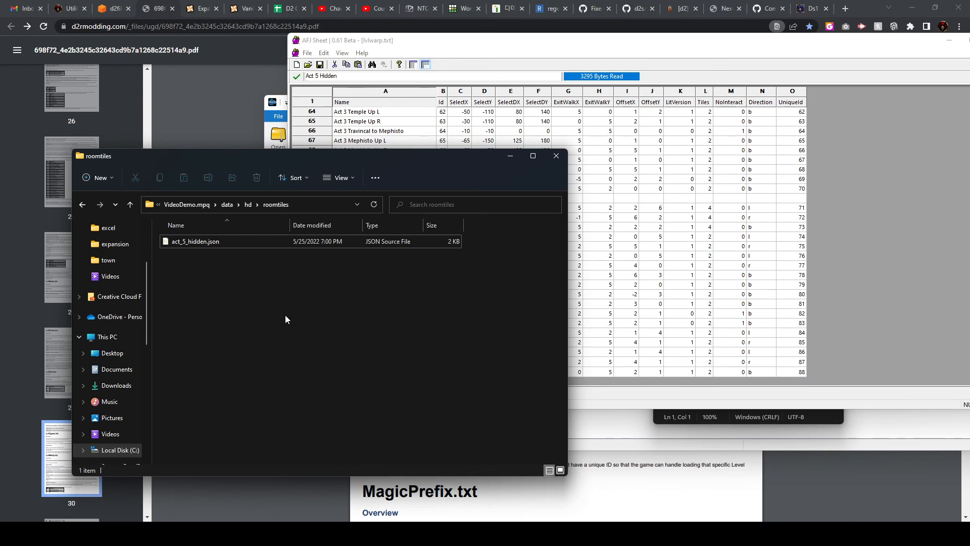
pyautogui.moveTo(231, 531)
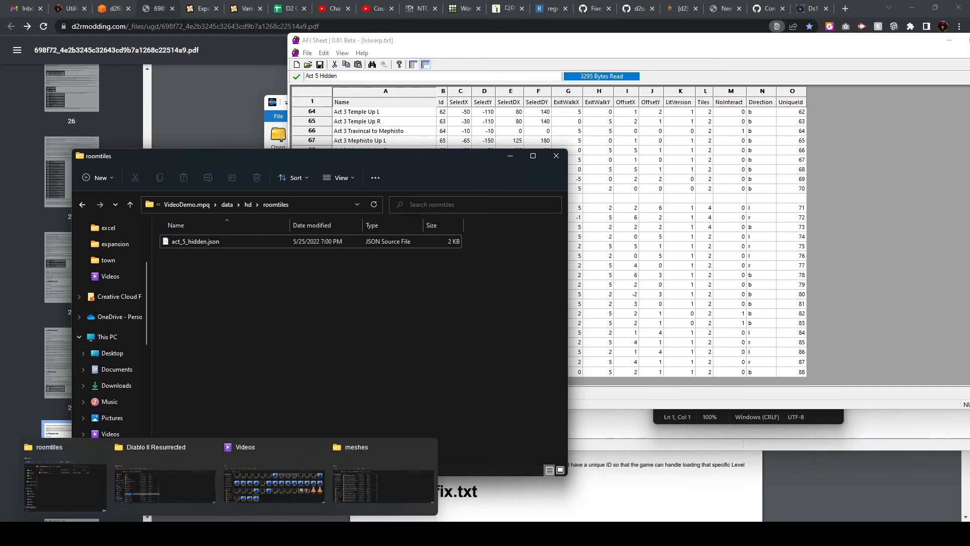
pyautogui.click(198, 493)
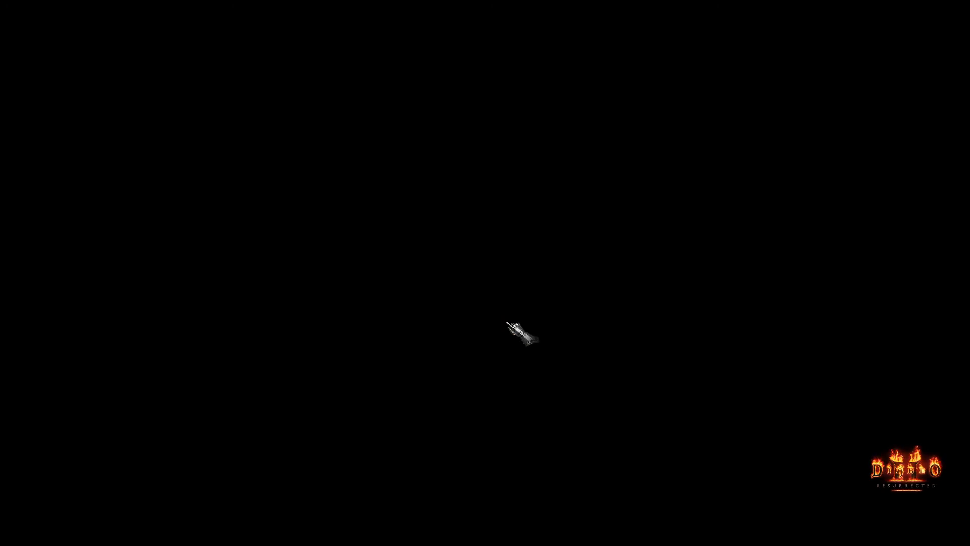
pyautogui.click(653, 269)
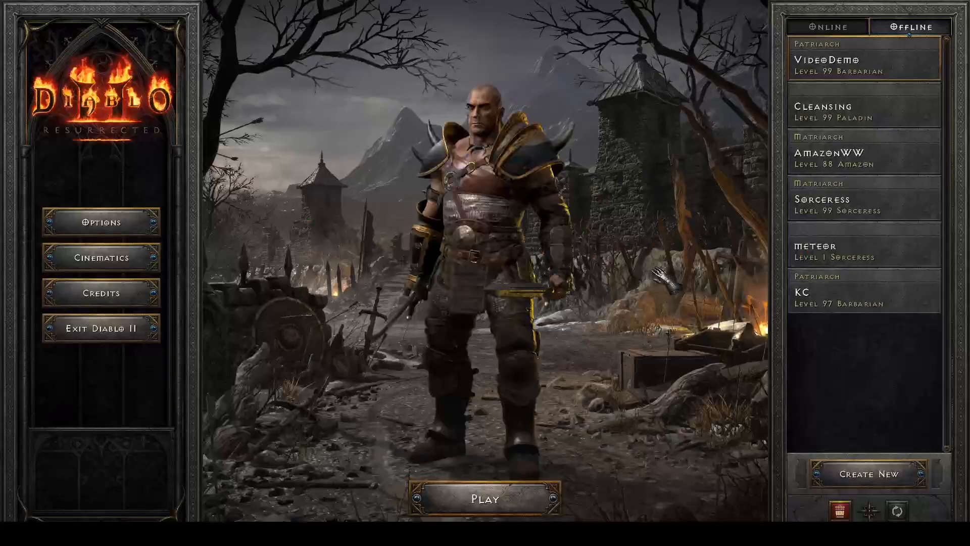
pyautogui.doubleClick(851, 65)
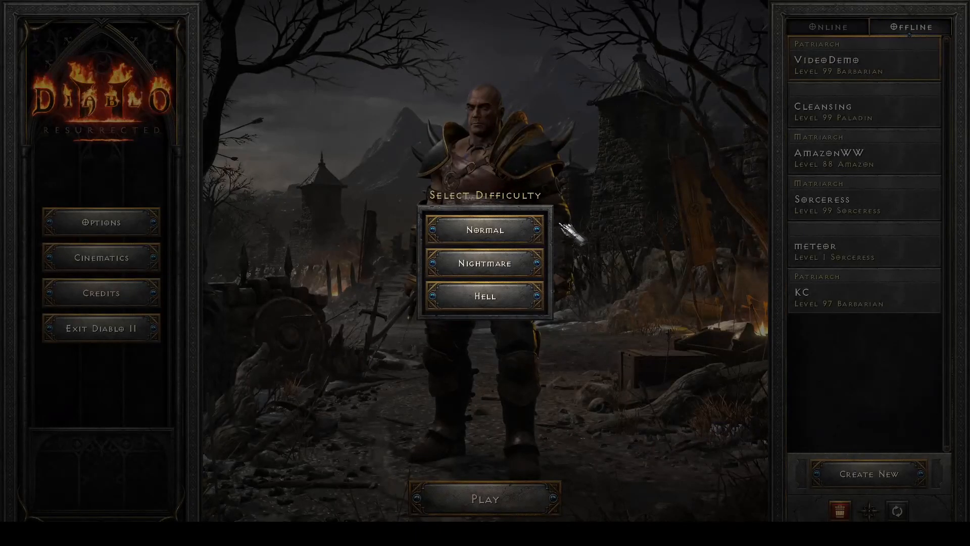
pyautogui.click(537, 223)
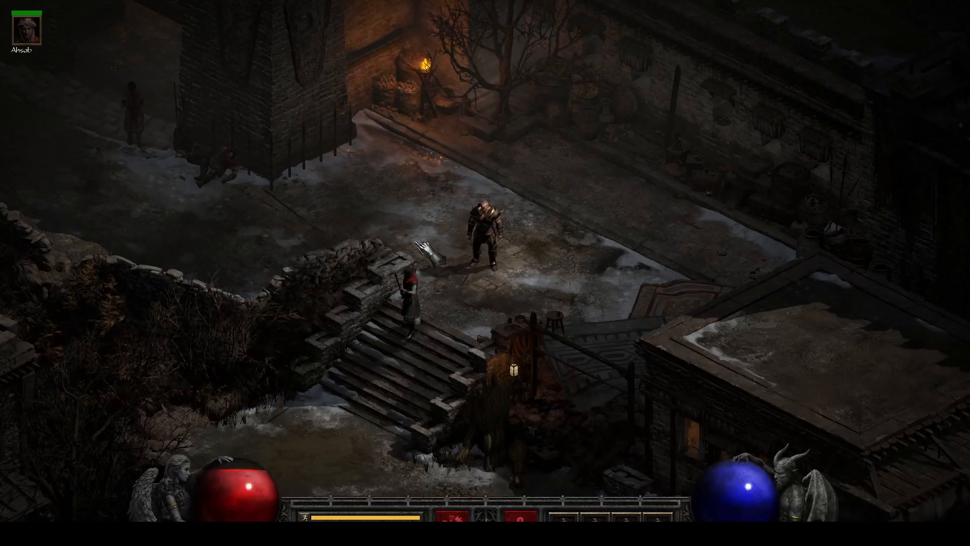
# Step: Test the Harrogath door by entering the Forgotten Tower and climbing the ladder back to town
pyautogui.click(329, 239)
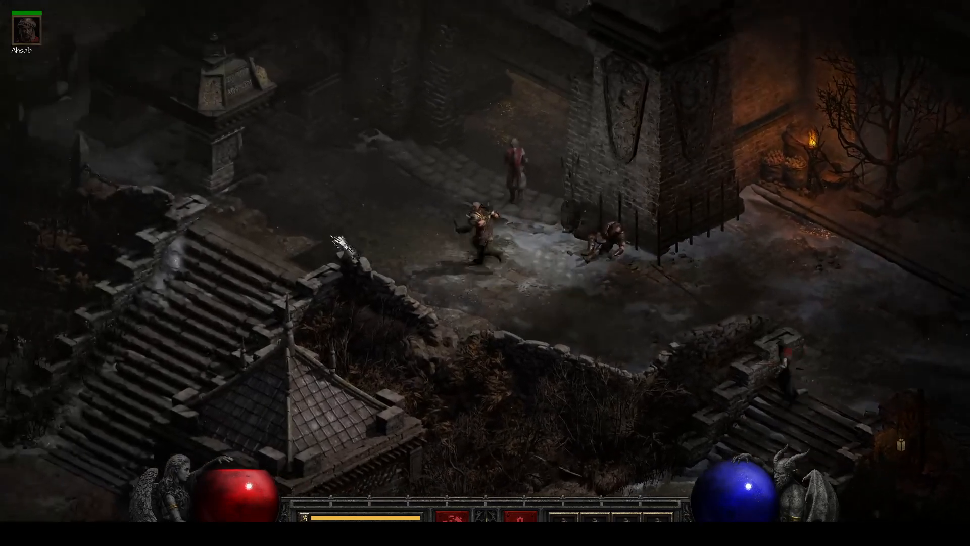
pyautogui.moveTo(332, 237)
pyautogui.mouseDown()
pyautogui.moveTo(341, 410)
pyautogui.moveTo(217, 259)
pyautogui.moveTo(281, 206)
pyautogui.moveTo(325, 250)
pyautogui.moveTo(427, 192)
pyautogui.mouseUp()
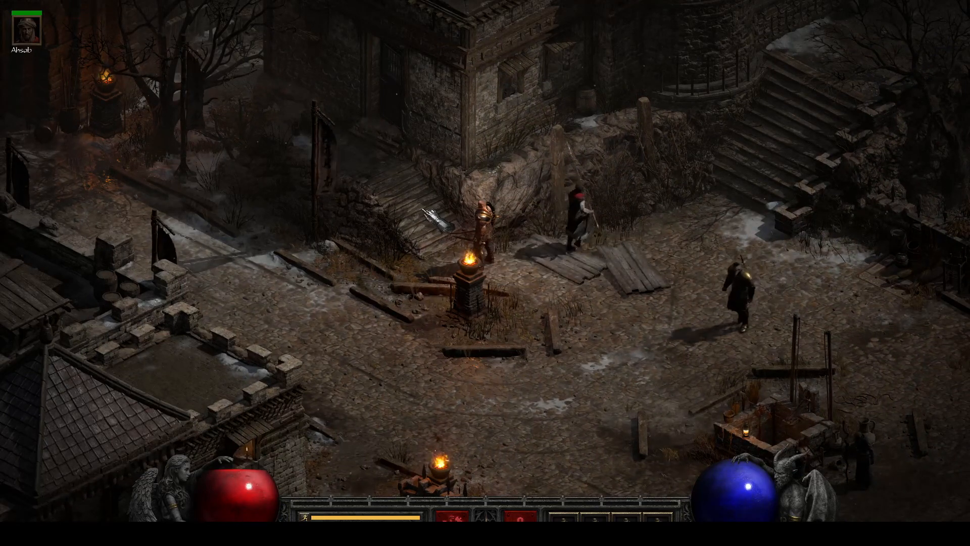
pyautogui.click(365, 76)
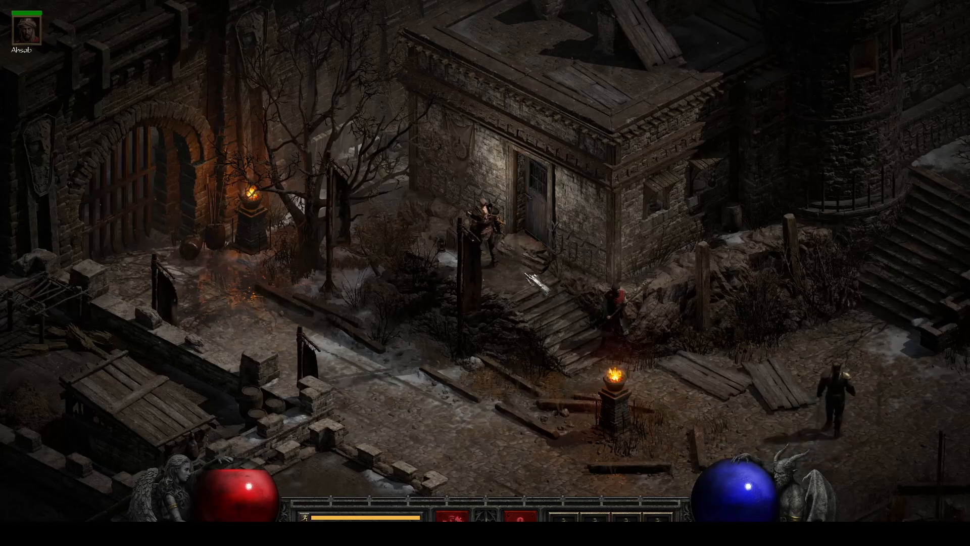
pyautogui.click(537, 226)
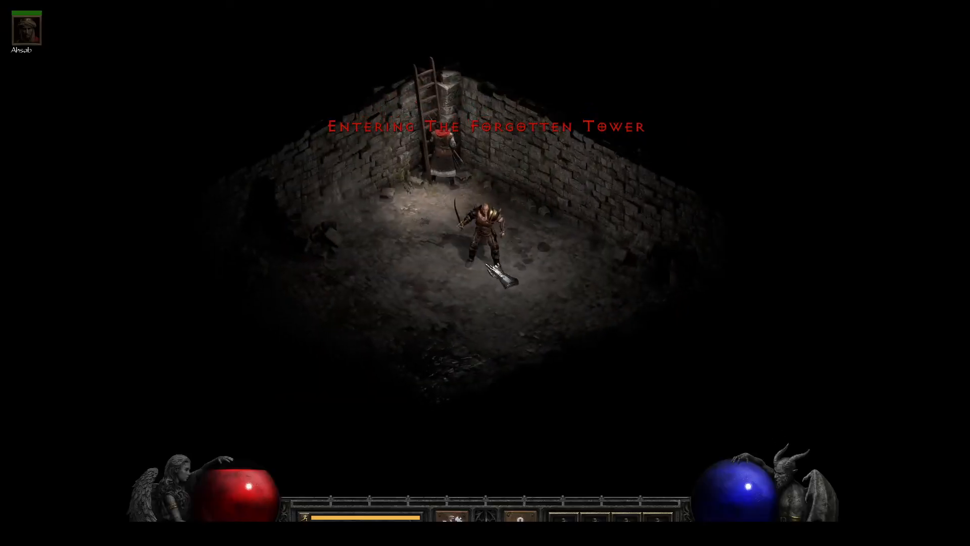
pyautogui.click(453, 159)
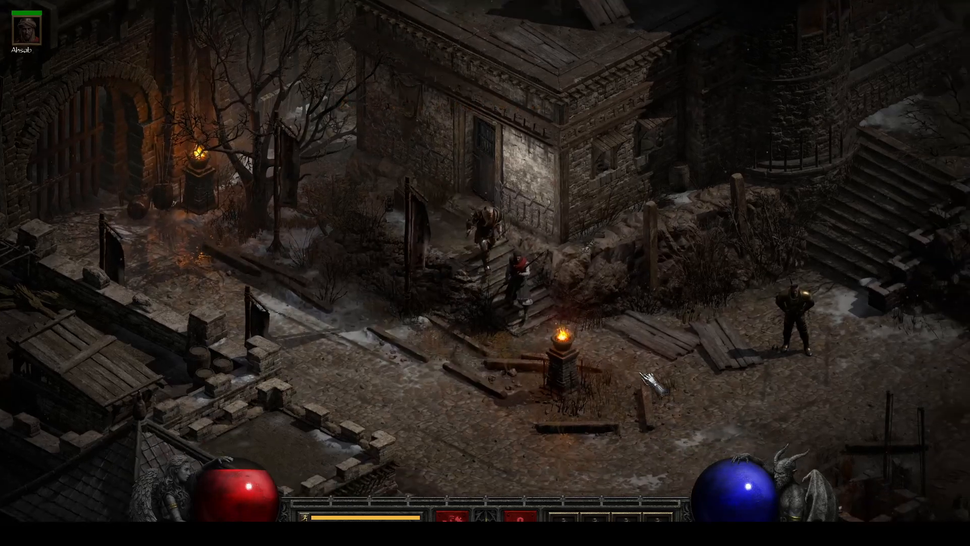
pyautogui.moveTo(641, 374)
pyautogui.mouseDown()
pyautogui.moveTo(633, 325)
pyautogui.moveTo(660, 314)
pyautogui.moveTo(609, 316)
pyautogui.mouseUp()
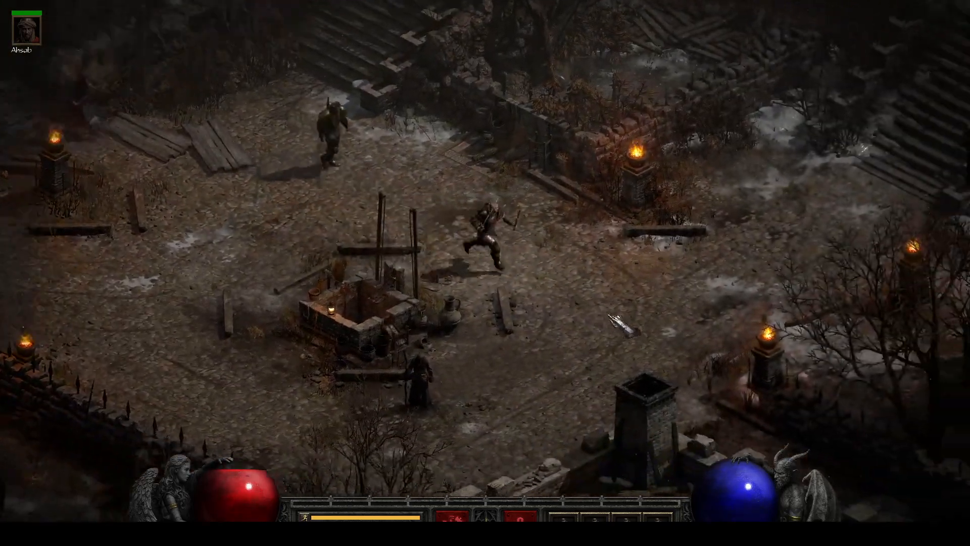